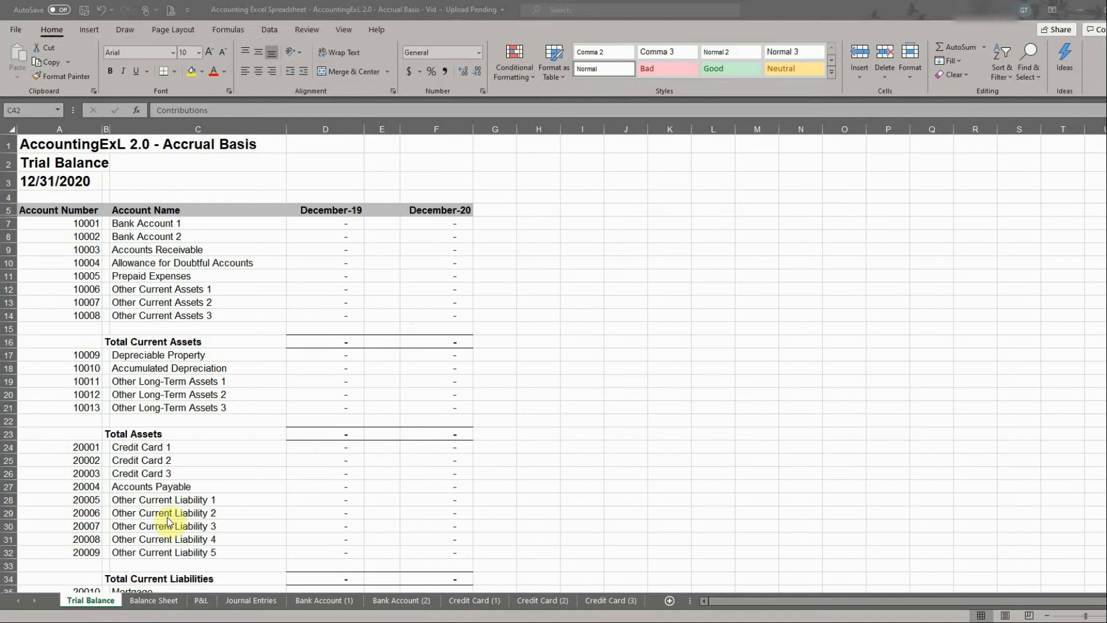
Step: Examine the Trial Balance sheet's account list from the asset accounts down to the Net Income and Check rows
{"action": "scroll", "coordinate": [173, 499], "scroll_direction": "down", "scroll_amount": 11}
{"action": "scroll", "coordinate": [185, 496], "scroll_direction": "up", "scroll_amount": 11}
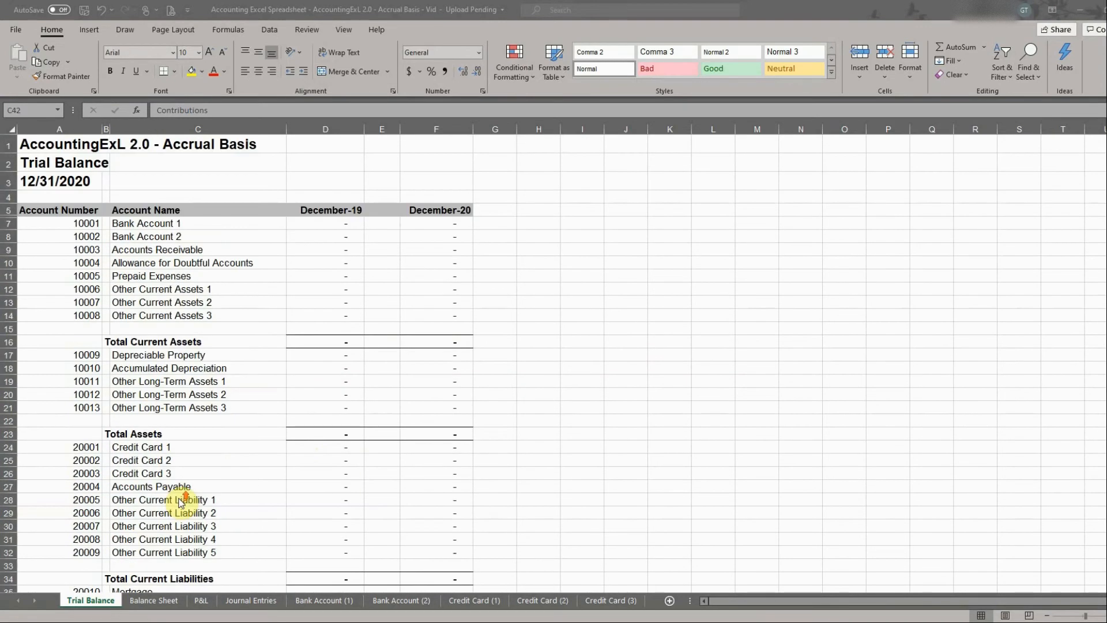
{"action": "scroll", "coordinate": [181, 502], "scroll_direction": "down", "scroll_amount": 7}
{"action": "scroll", "coordinate": [182, 502], "scroll_direction": "up", "scroll_amount": 7}
{"action": "scroll", "coordinate": [182, 500], "scroll_direction": "down", "scroll_amount": 14}
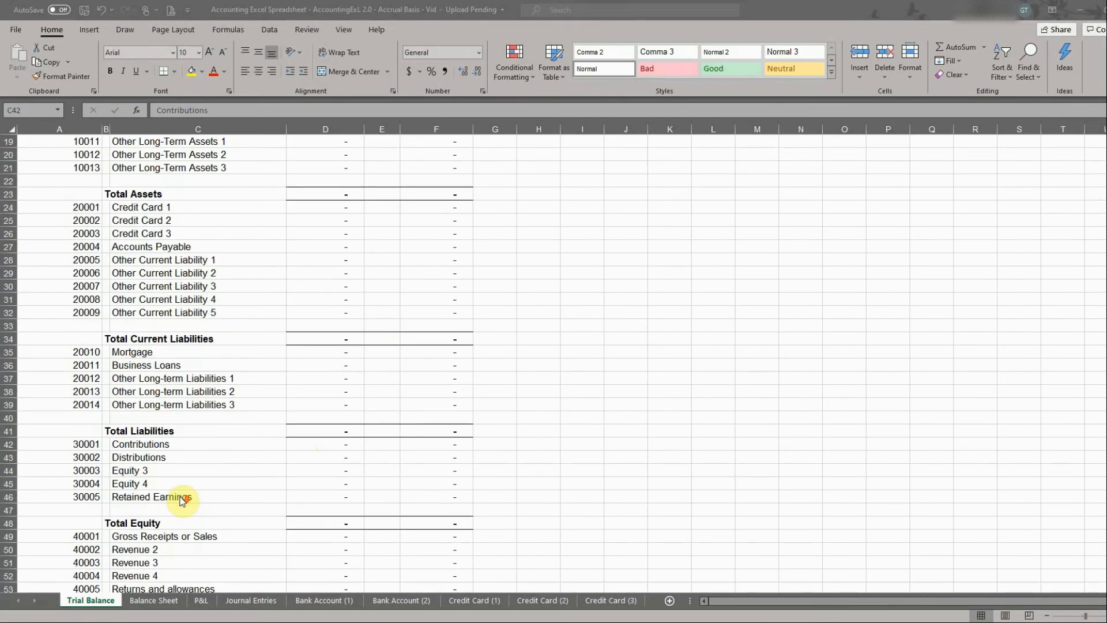
{"action": "scroll", "coordinate": [184, 500], "scroll_direction": "down", "scroll_amount": 6}
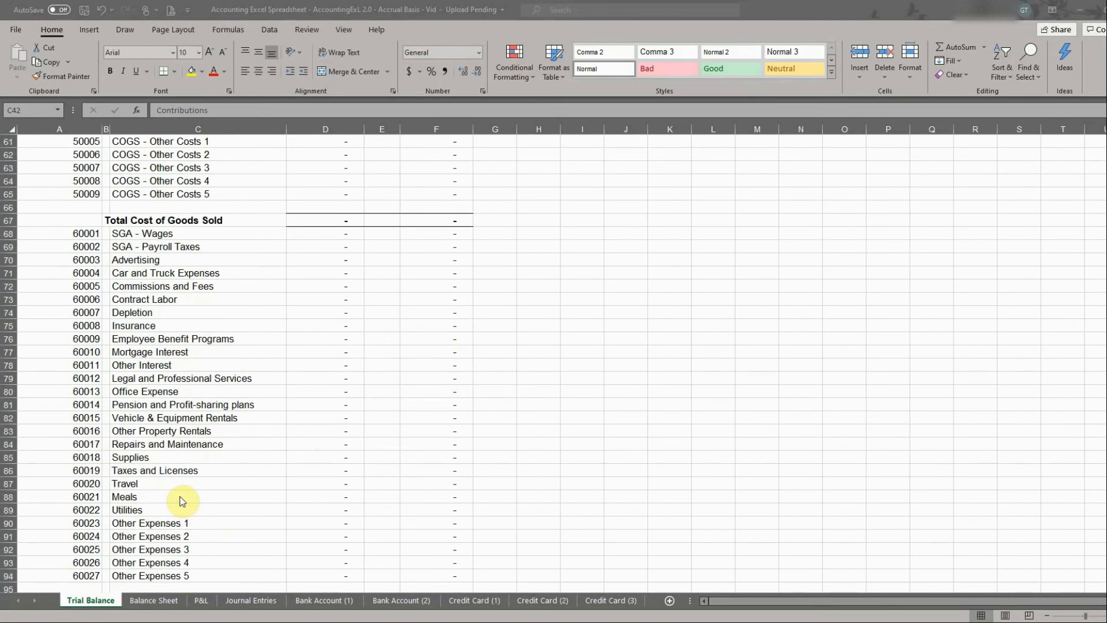
{"action": "scroll", "coordinate": [182, 501], "scroll_direction": "up", "scroll_amount": 4}
{"action": "scroll", "coordinate": [182, 501], "scroll_direction": "down", "scroll_amount": 12}
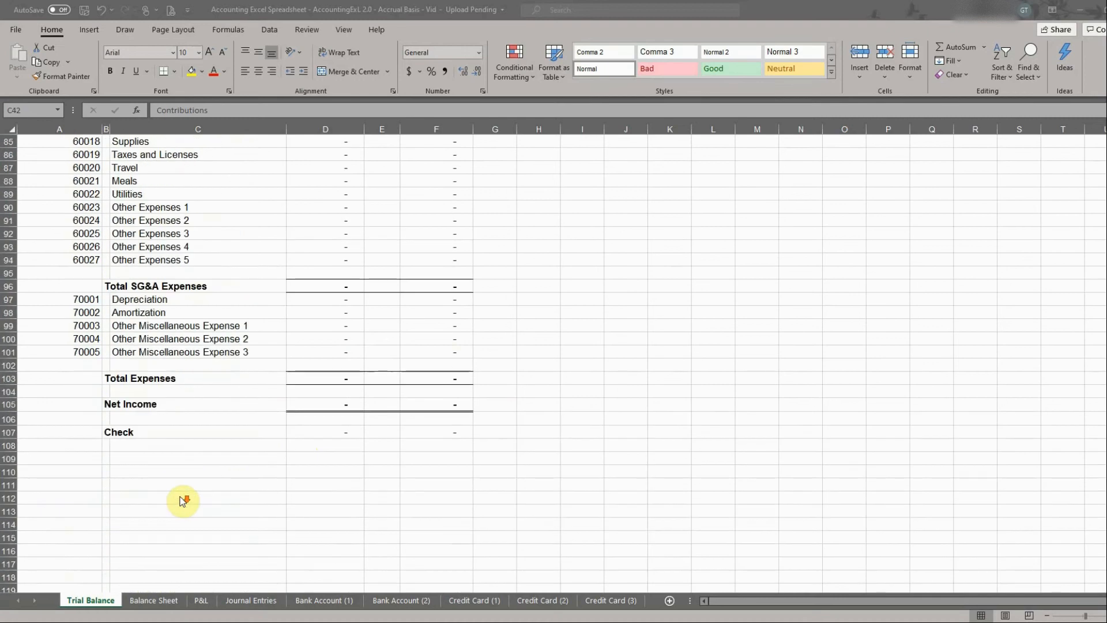
{"action": "scroll", "coordinate": [182, 501], "scroll_direction": "up", "scroll_amount": 5}
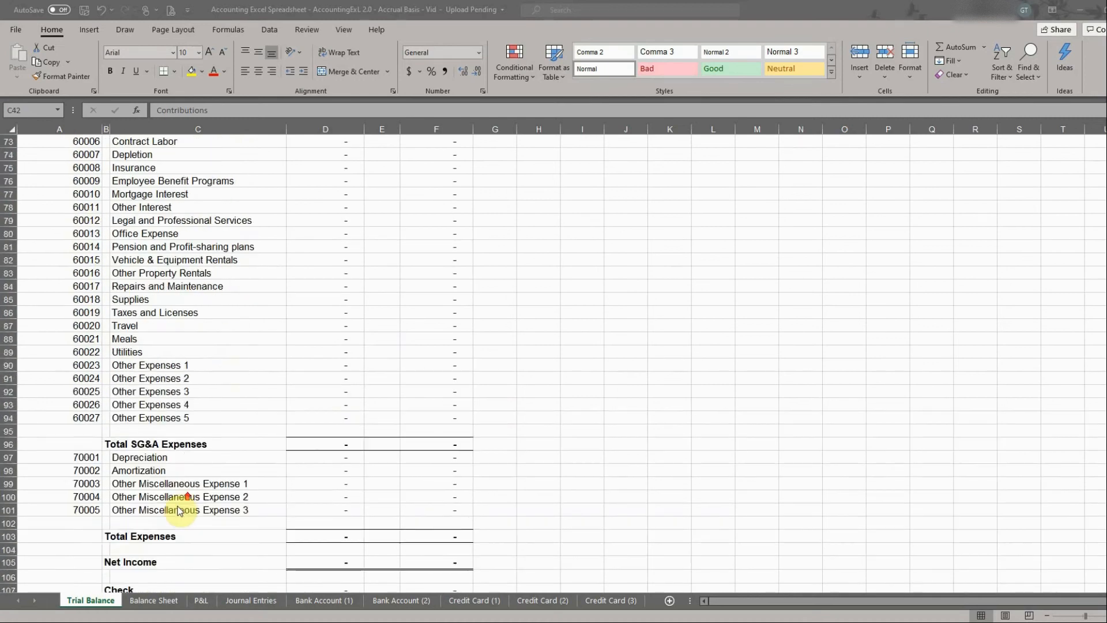
Step: Review the account rows and period columns on the Balance Sheet and P&L sheets
{"action": "left_click", "coordinate": [155, 599]}
{"action": "scroll", "coordinate": [246, 539], "scroll_direction": "down", "scroll_amount": 10}
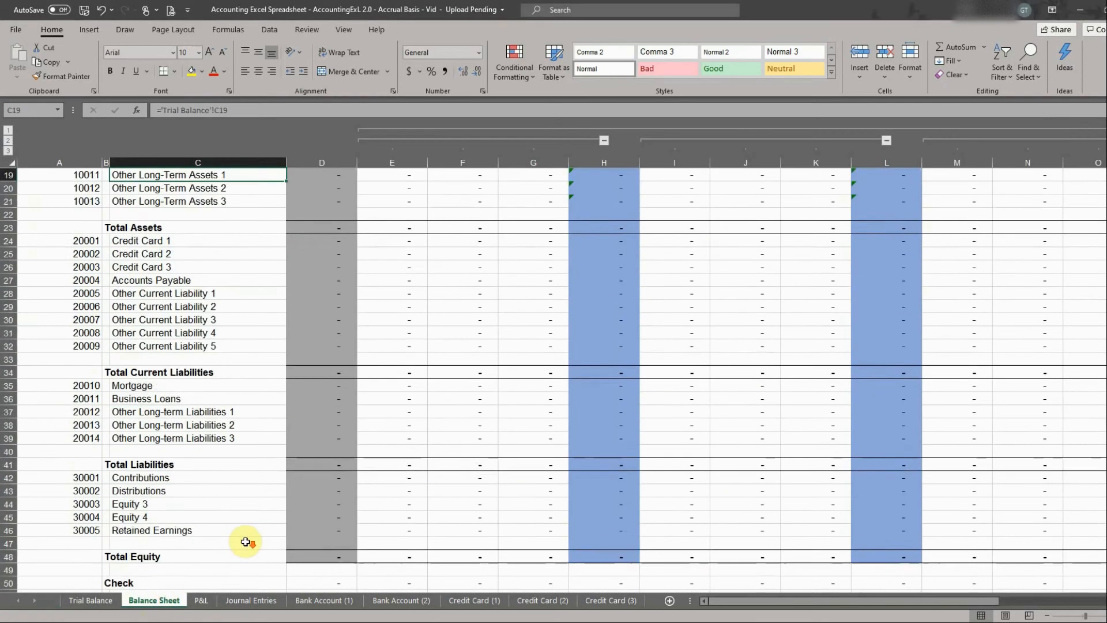
{"action": "scroll", "coordinate": [246, 541], "scroll_direction": "up", "scroll_amount": 9}
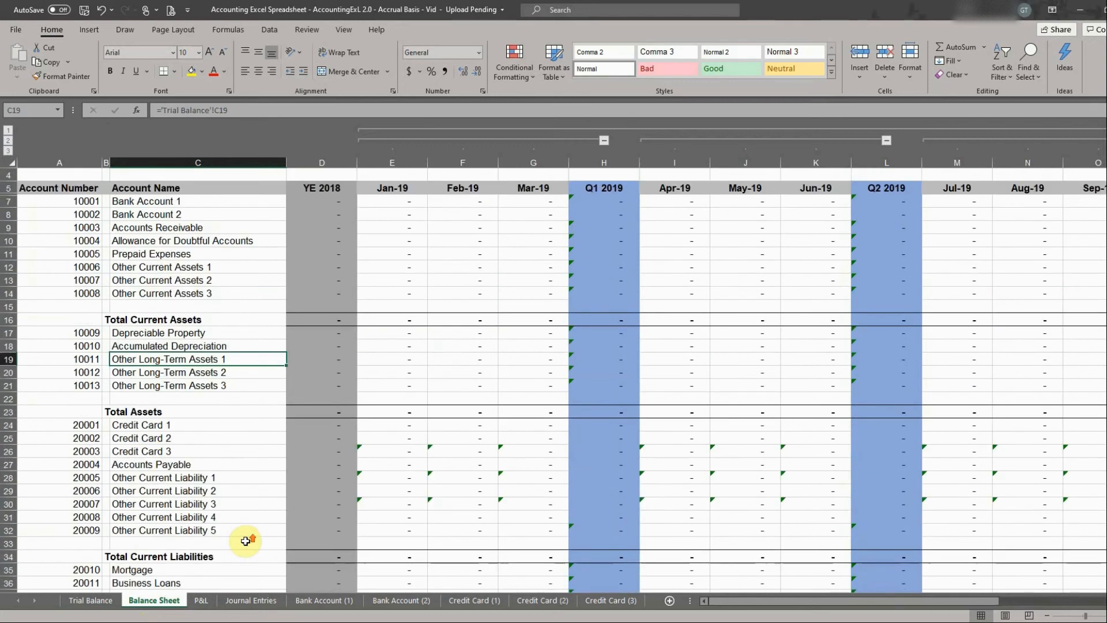
{"action": "left_click", "coordinate": [203, 601]}
{"action": "scroll", "coordinate": [251, 490], "scroll_direction": "down", "scroll_amount": 6}
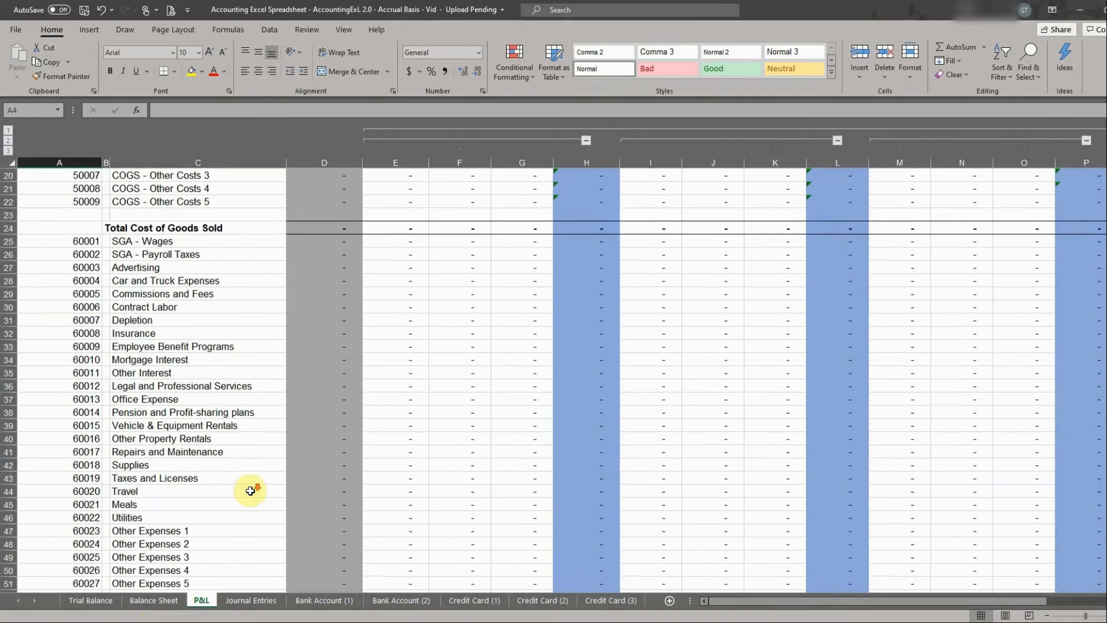
{"action": "scroll", "coordinate": [254, 479], "scroll_direction": "up", "scroll_amount": 2}
Step: View the Journal Entries sheet, both Bank Account sheets and the three Credit Card sheets
{"action": "left_click", "coordinate": [262, 602]}
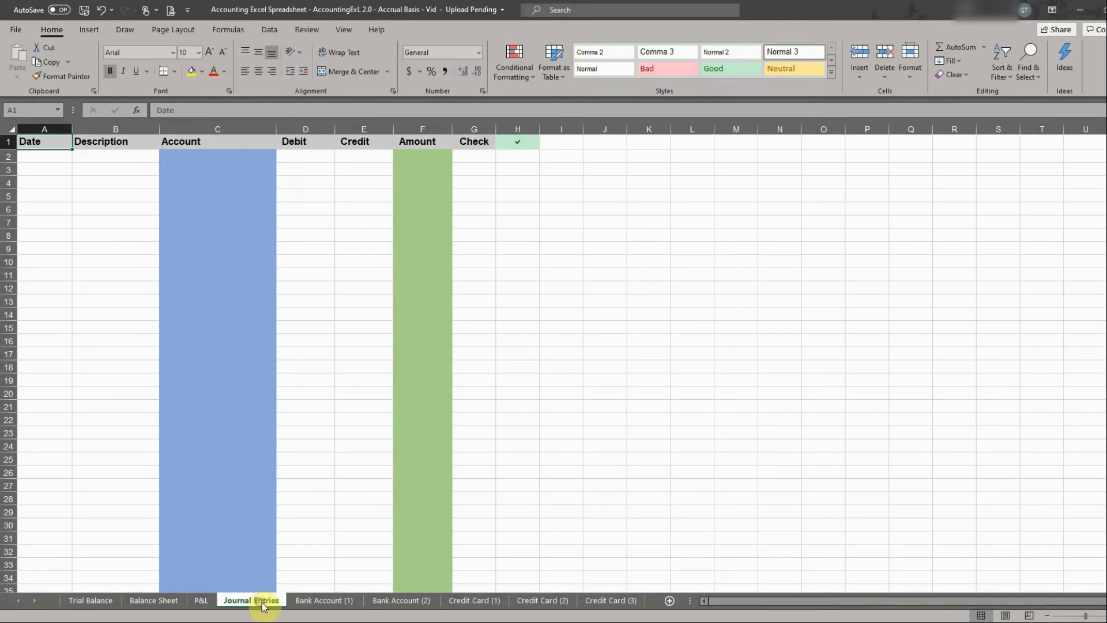
{"action": "left_click", "coordinate": [320, 601]}
{"action": "left_click", "coordinate": [393, 600]}
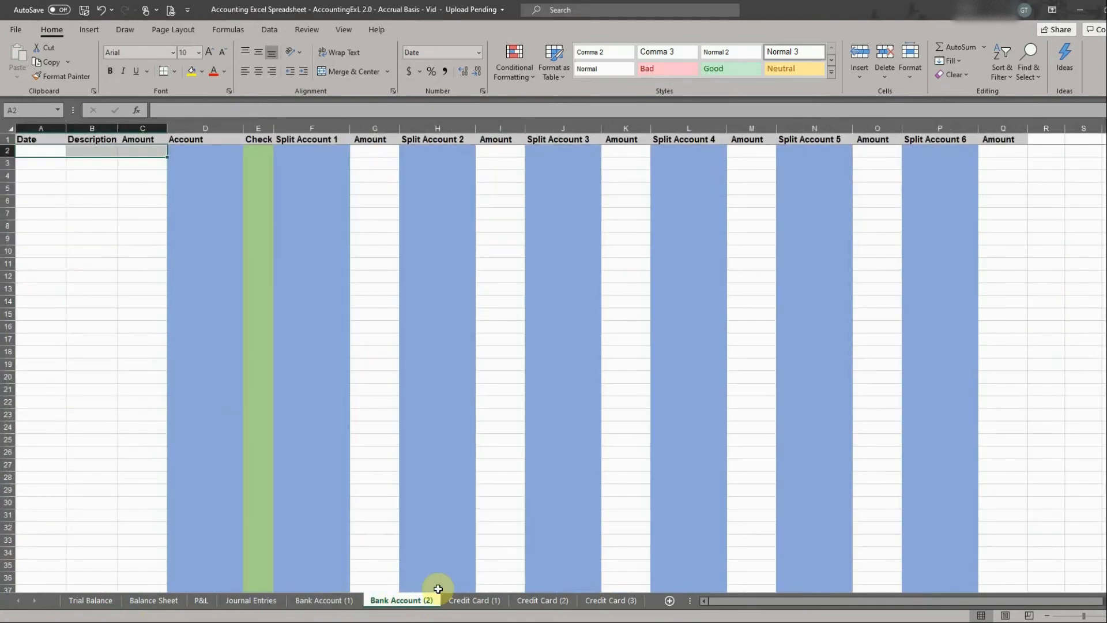
{"action": "left_click", "coordinate": [485, 602]}
{"action": "left_click", "coordinate": [542, 601]}
{"action": "left_click", "coordinate": [610, 601]}
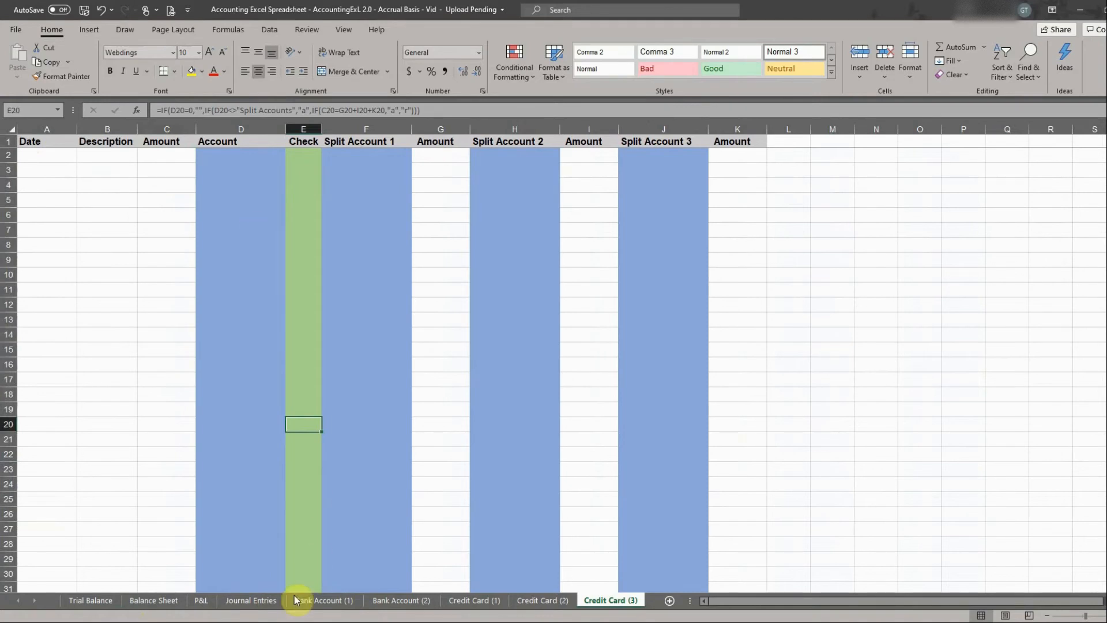
Step: Revisit the P&L and Balance Sheet sheets and return to the beginning of the Trial Balance
{"action": "left_click", "coordinate": [203, 601]}
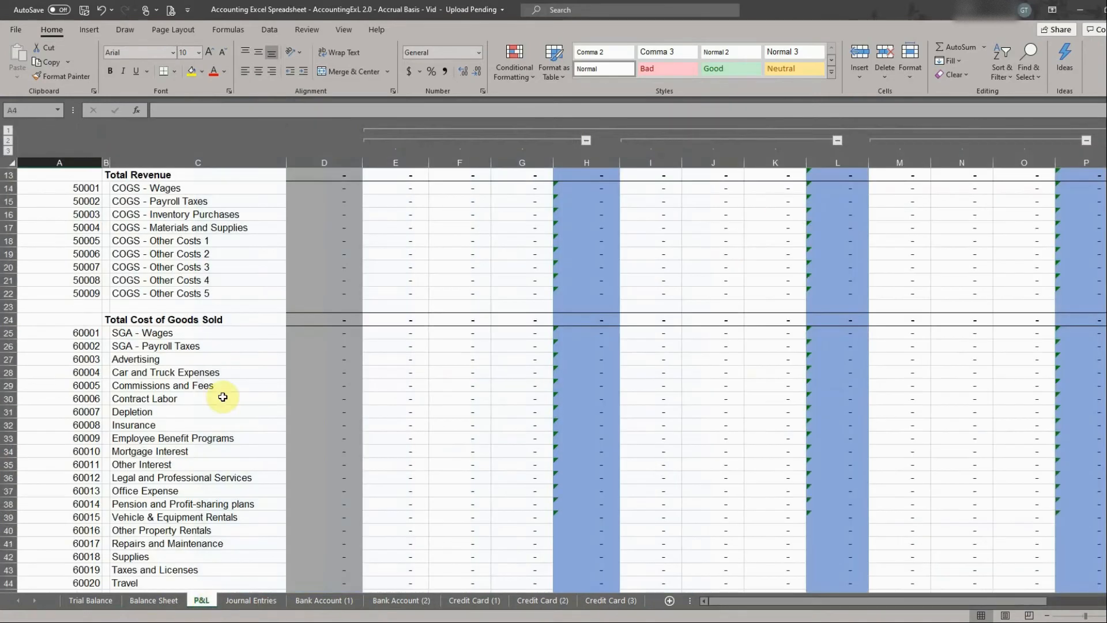
{"action": "left_click", "coordinate": [162, 603]}
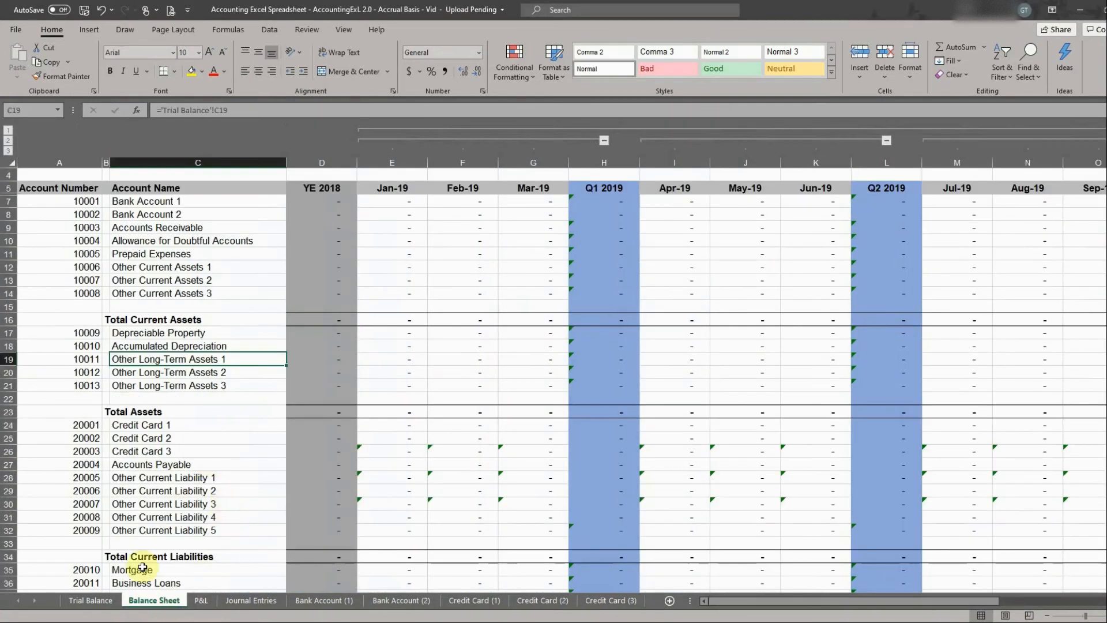
{"action": "left_click", "coordinate": [88, 603]}
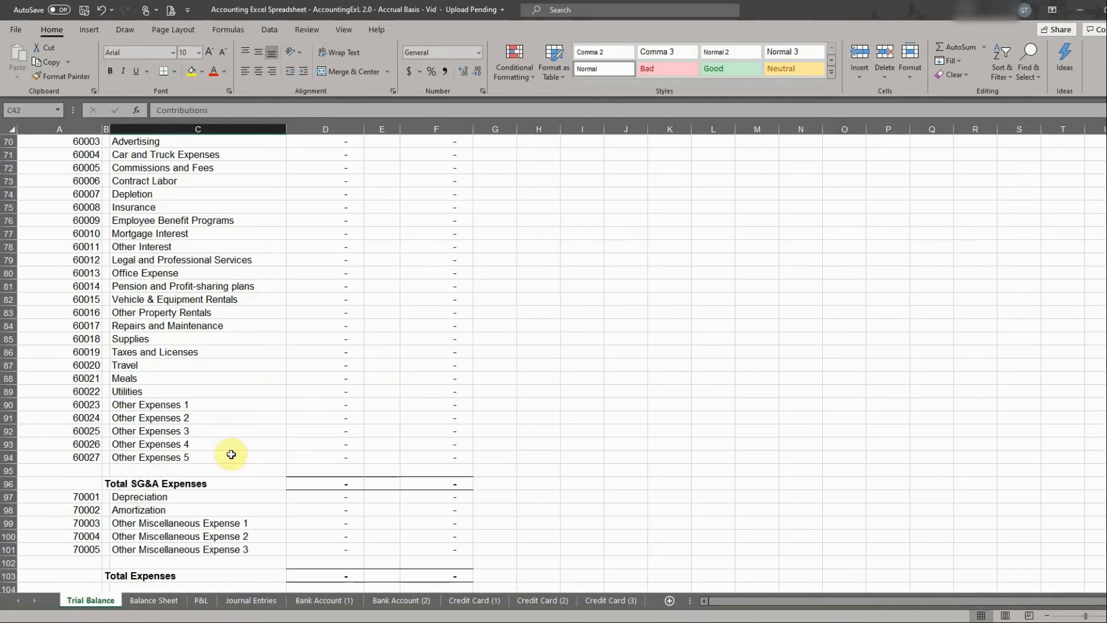
{"action": "scroll", "coordinate": [231, 455], "scroll_direction": "up", "scroll_amount": 20}
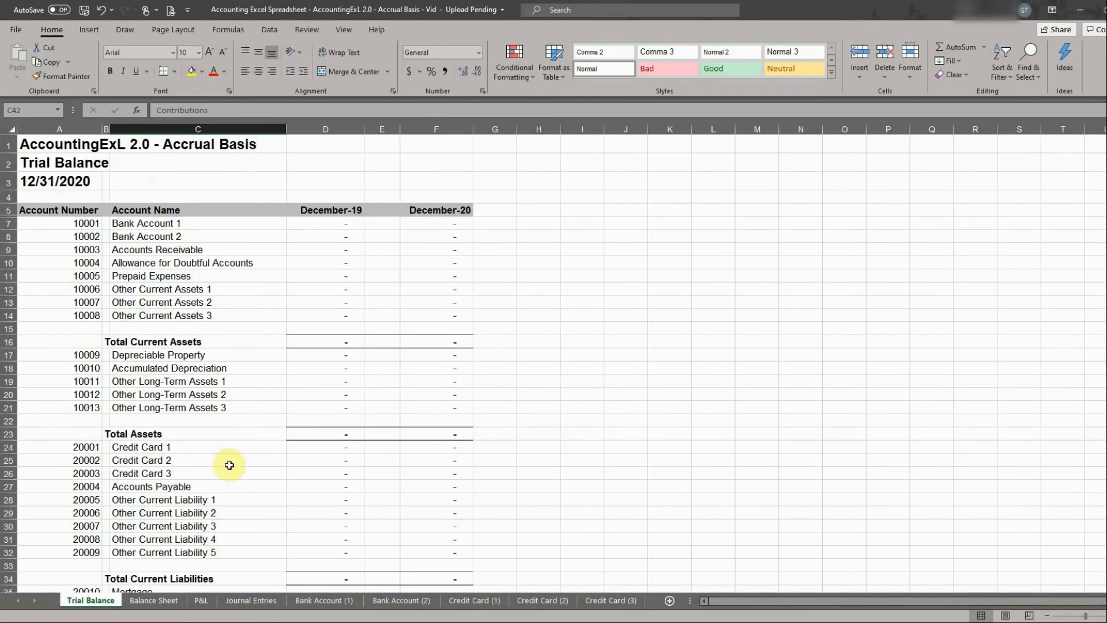
Step: Set the Trial Balance sheet's date in A3 to 12/31/2019
{"action": "left_click", "coordinate": [78, 180]}
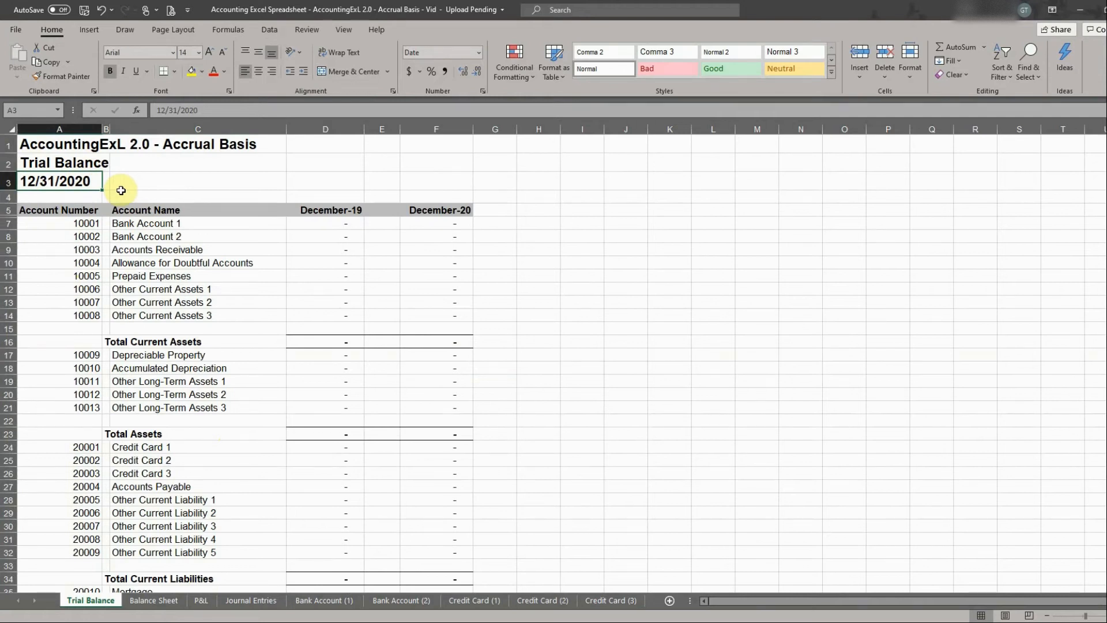
{"action": "type", "text": "128/"}
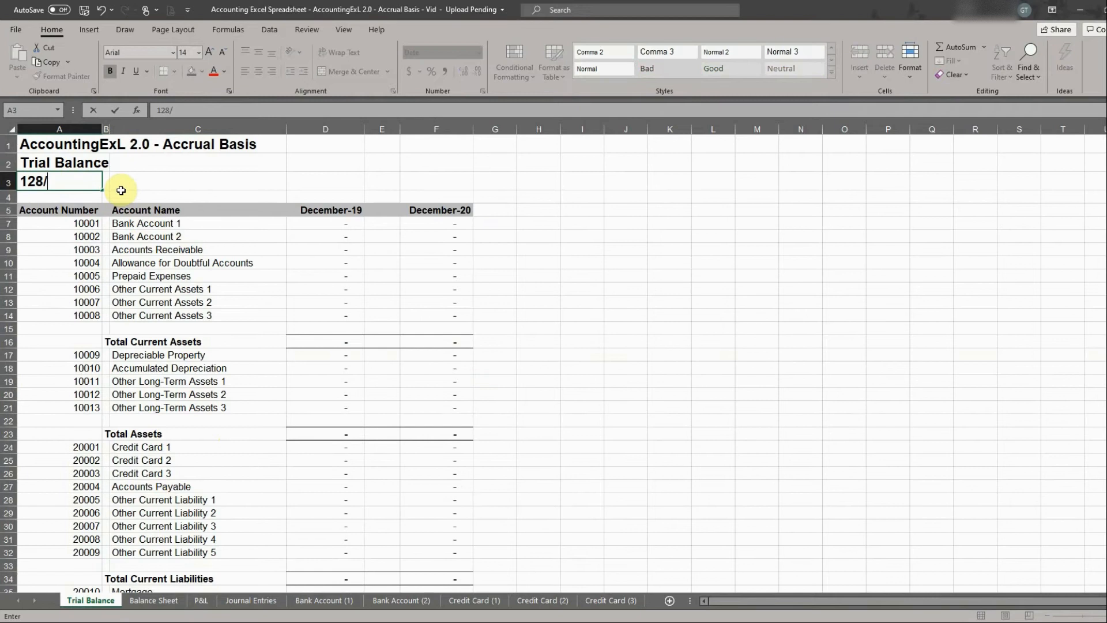
{"action": "type", "text": "31"}
{"action": "key", "text": "BackSpace"}
{"action": "key", "text": "BackSpace"}
{"action": "key", "text": "BackSpace"}
{"action": "type", "text": "/31/2019"}
{"action": "key", "text": "Return"}
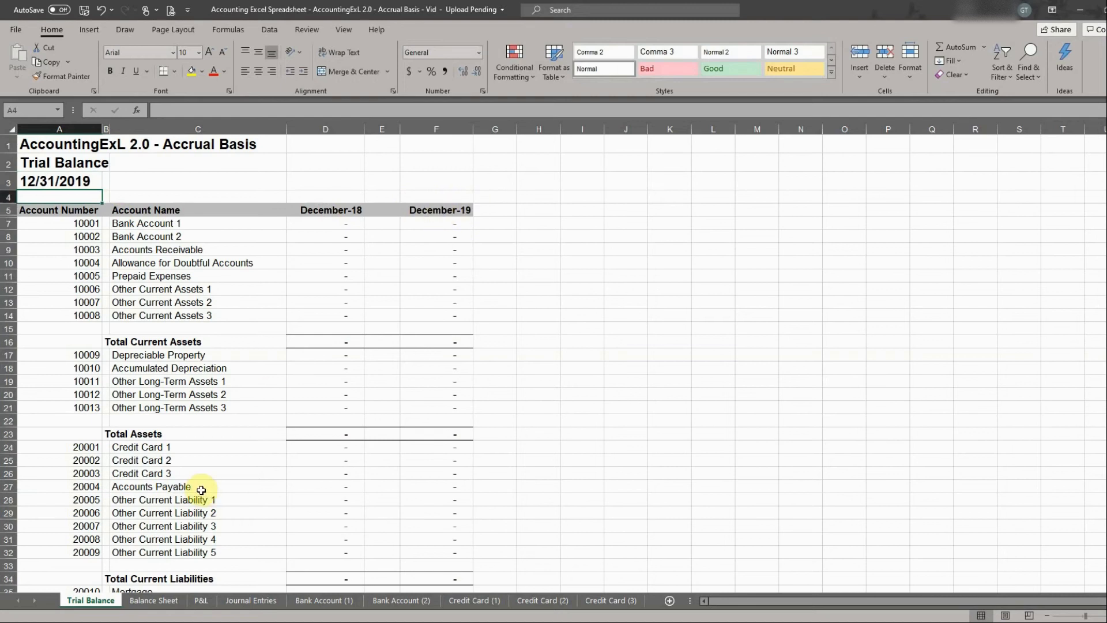
Step: Set the date in A3 of the Balance Sheet sheet to 12/31/2020
{"action": "left_click", "coordinate": [155, 600]}
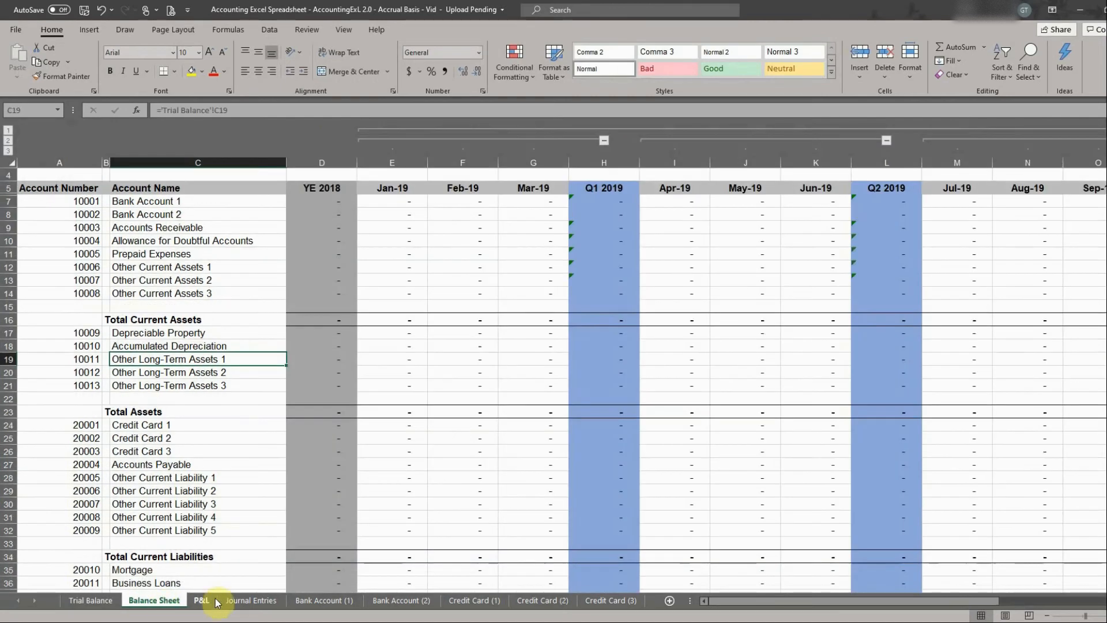
{"action": "scroll", "coordinate": [71, 242], "scroll_direction": "up", "scroll_amount": 1}
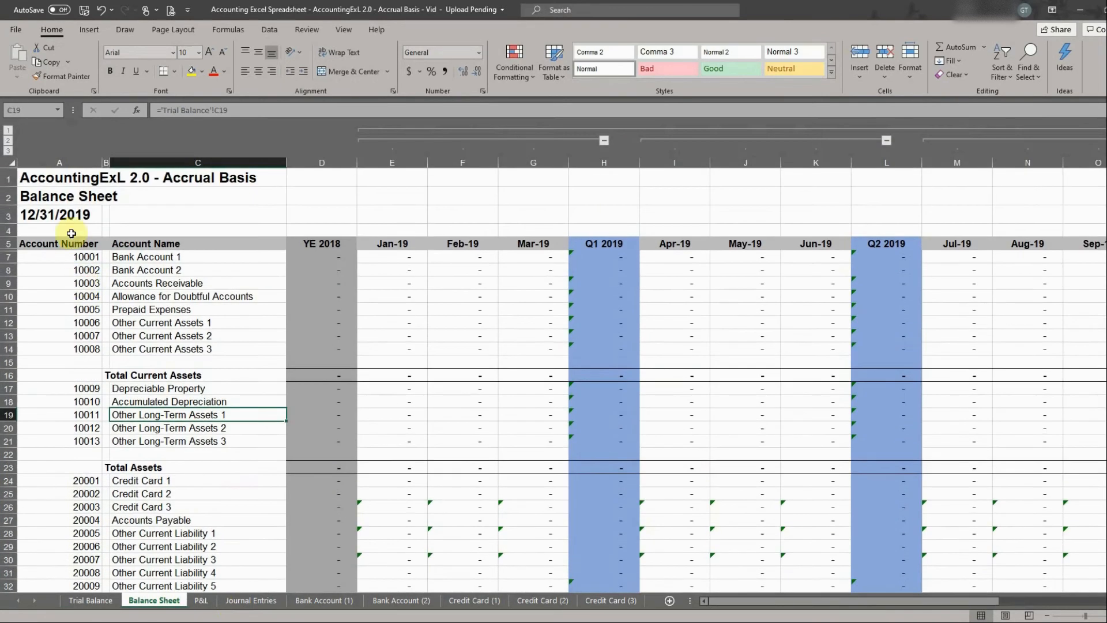
{"action": "left_click", "coordinate": [81, 213]}
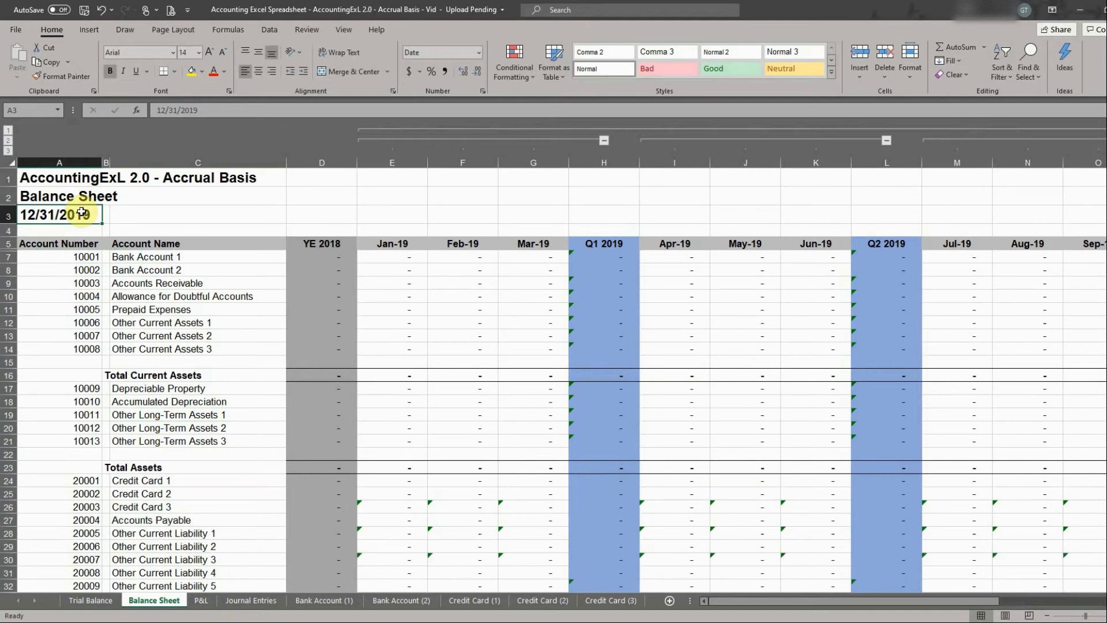
{"action": "type", "text": "12/31/20"}
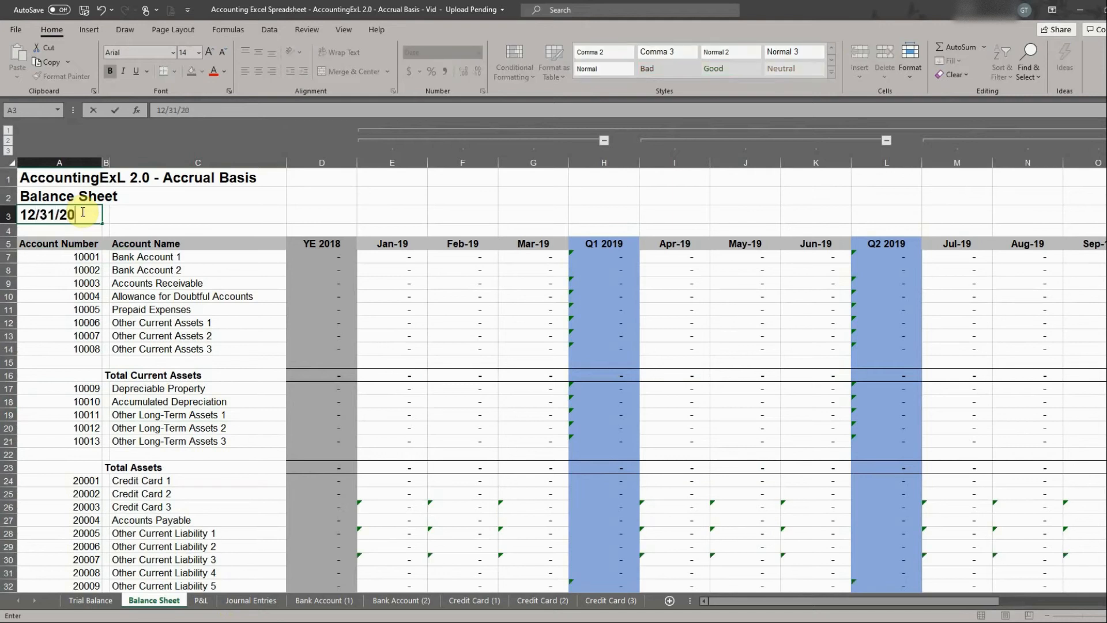
{"action": "key", "text": "Return"}
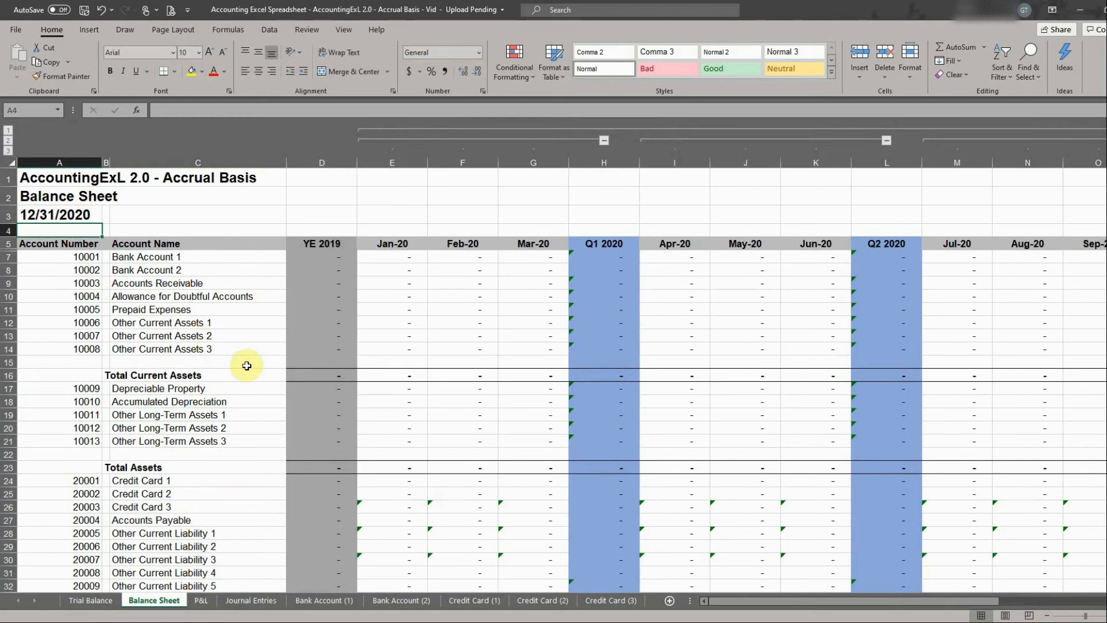
Step: Set the date in A3 of the P&L sheet to 12/31/2019
{"action": "left_click", "coordinate": [202, 600]}
{"action": "scroll", "coordinate": [233, 444], "scroll_direction": "up", "scroll_amount": 4}
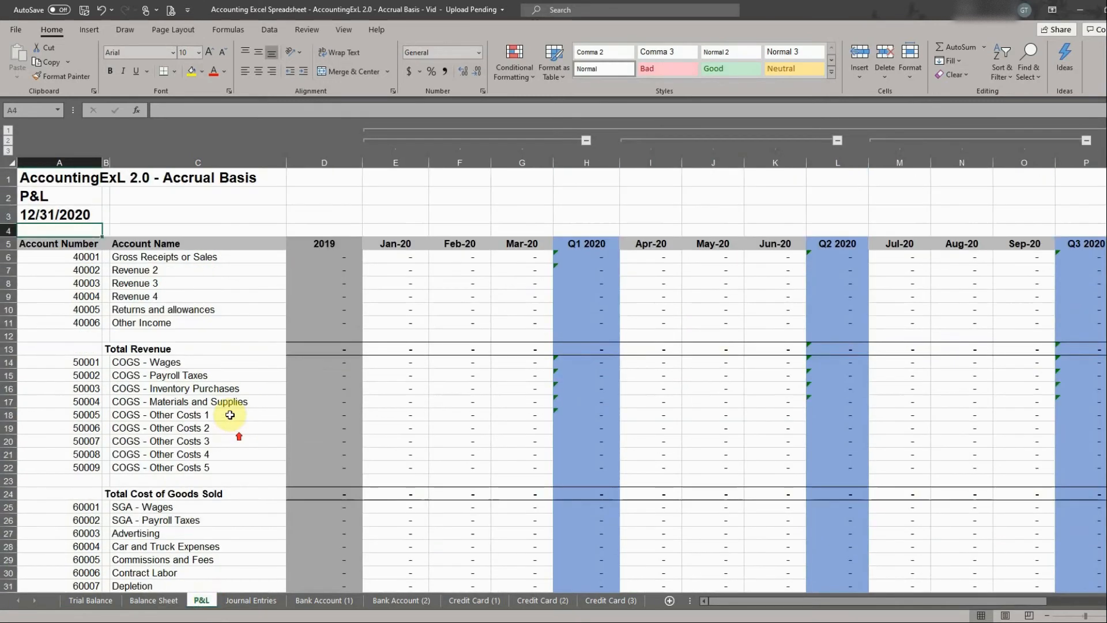
{"action": "left_click", "coordinate": [44, 217]}
{"action": "type", "text": "12/31/19"}
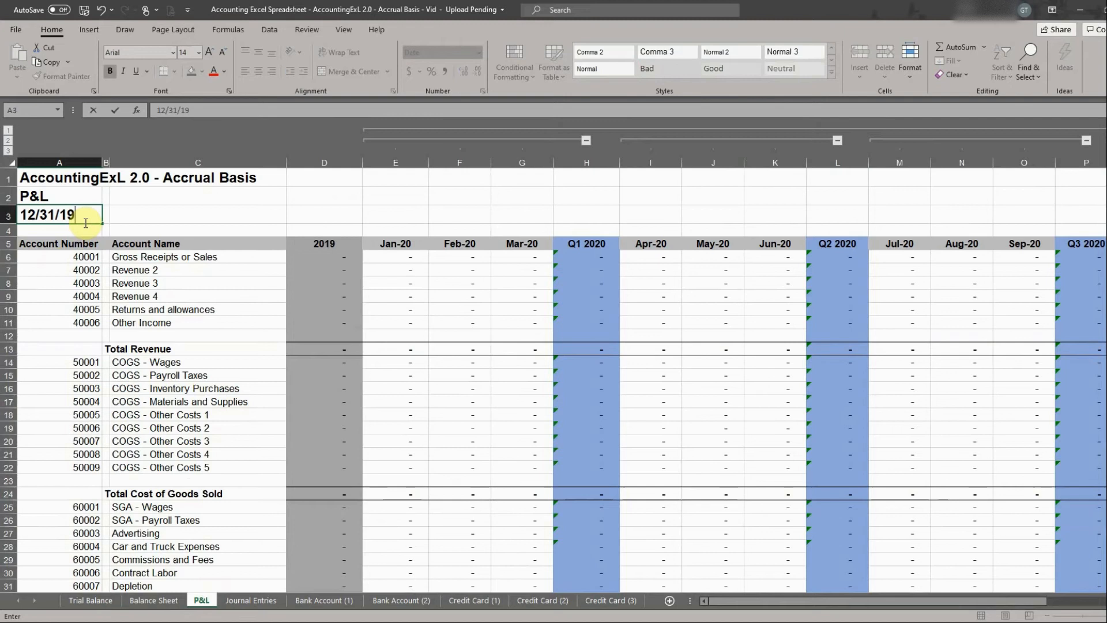
{"action": "key", "text": "Return"}
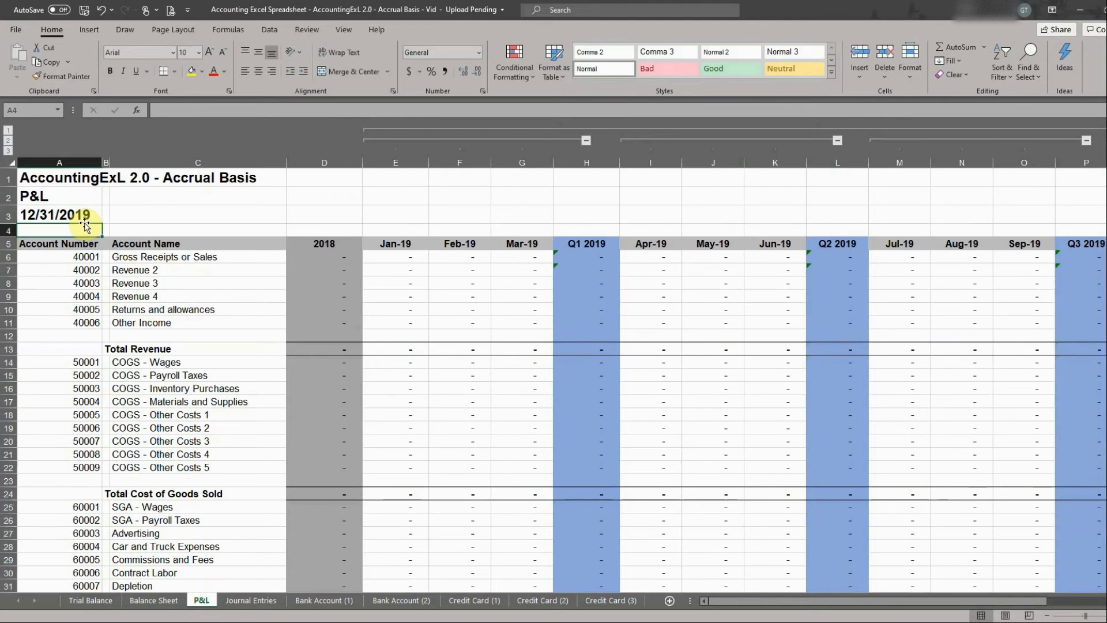
Step: Change the P&L sheet's date in A3 to 12/31/2020
{"action": "left_click", "coordinate": [57, 212]}
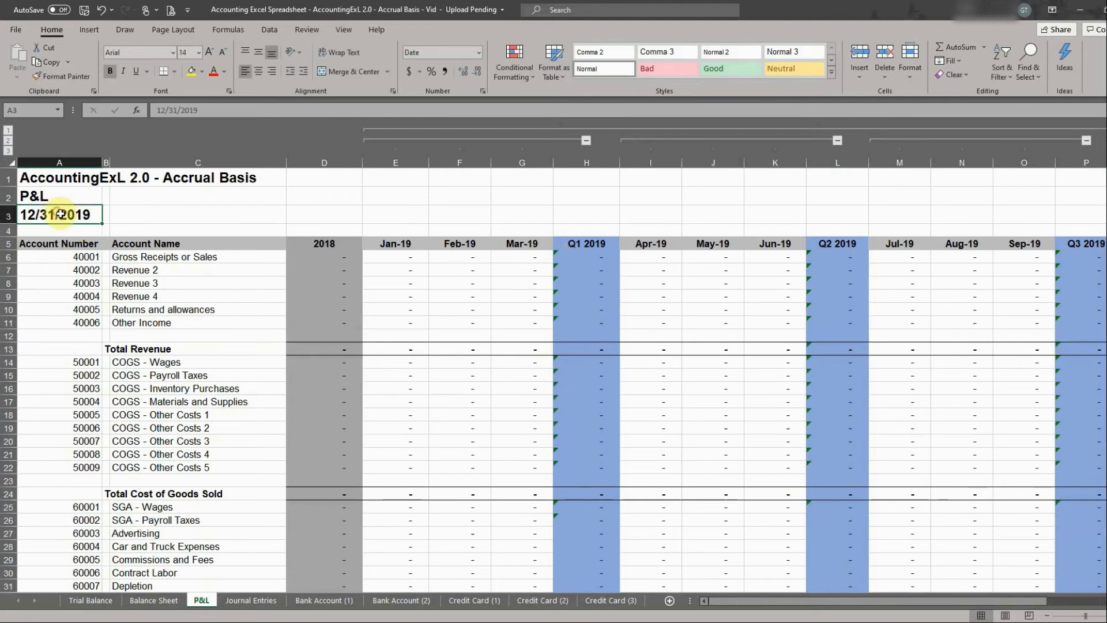
{"action": "type", "text": "12/31/"}
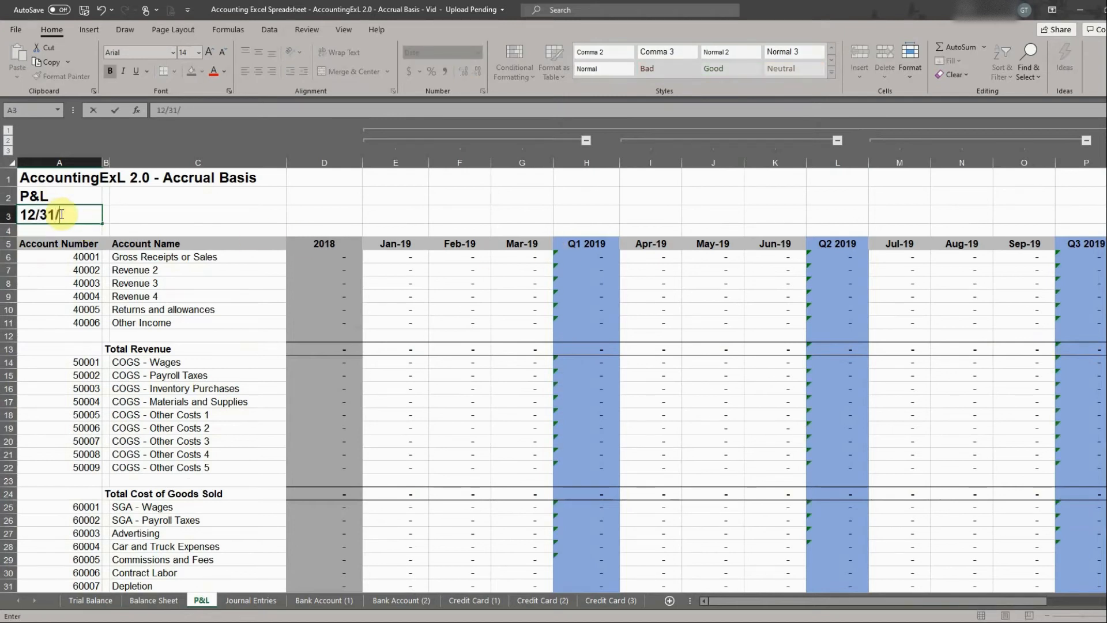
{"action": "type", "text": "20"}
{"action": "key", "text": "Return"}
{"action": "left_click", "coordinate": [346, 282]}
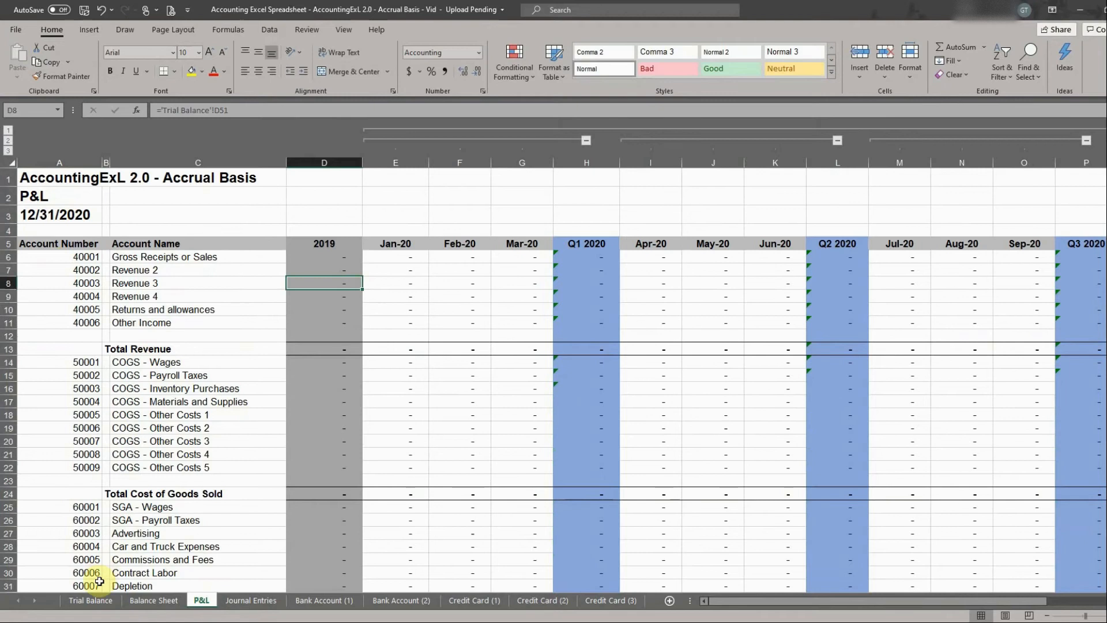
Step: Change the date in A3 of the Trial Balance sheet to 12/31/2020
{"action": "left_click", "coordinate": [91, 600]}
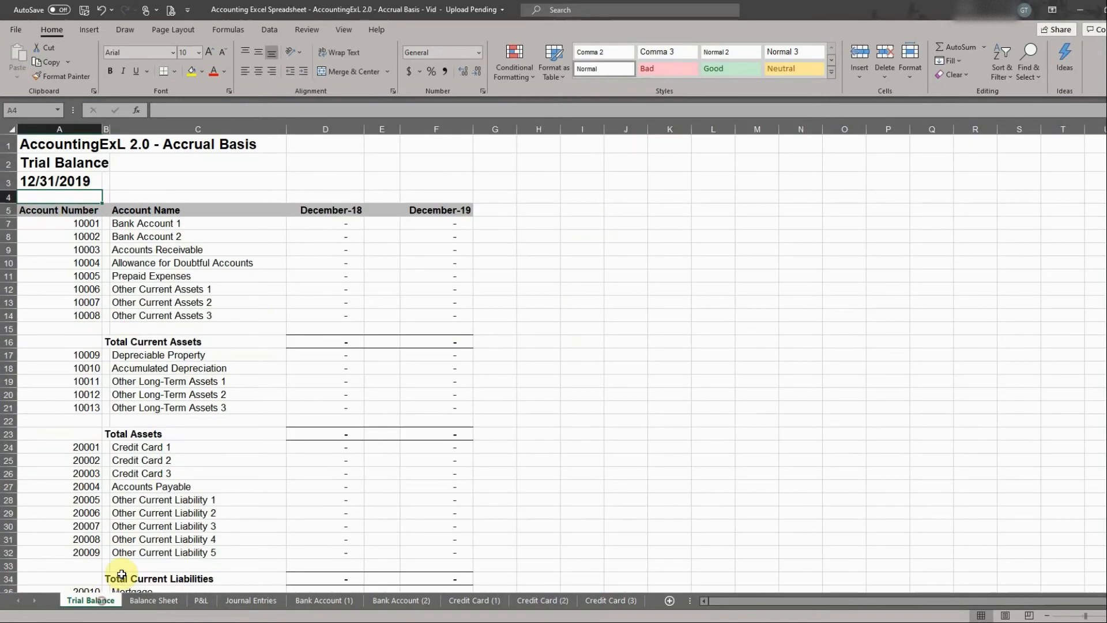
{"action": "left_click", "coordinate": [68, 181]}
{"action": "type", "text": "12/31/"}
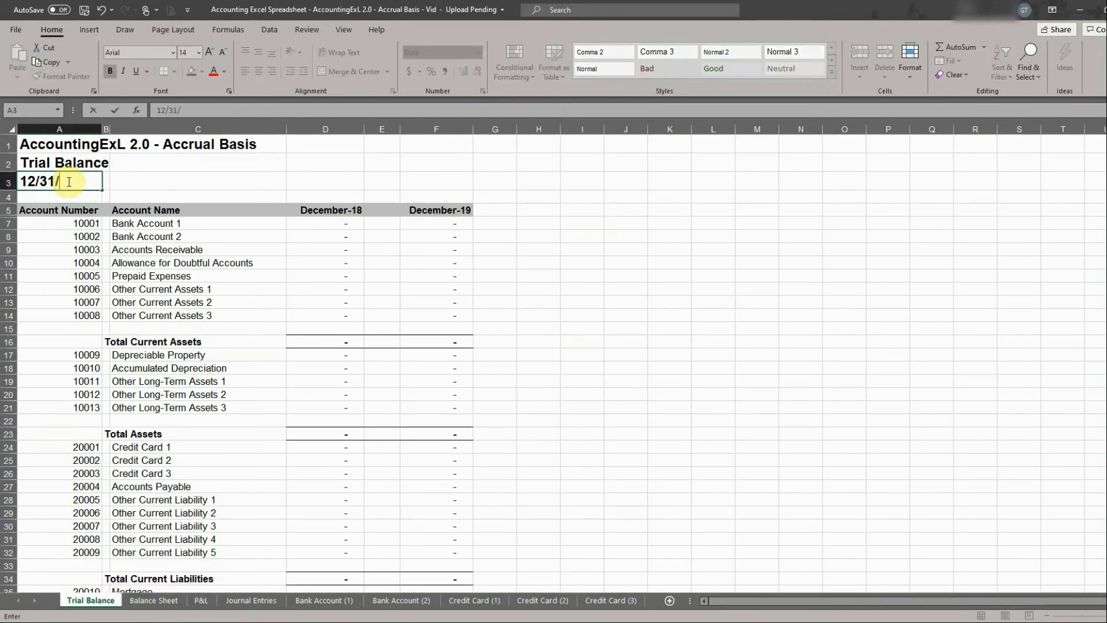
{"action": "type", "text": "20"}
{"action": "key", "text": "Return"}
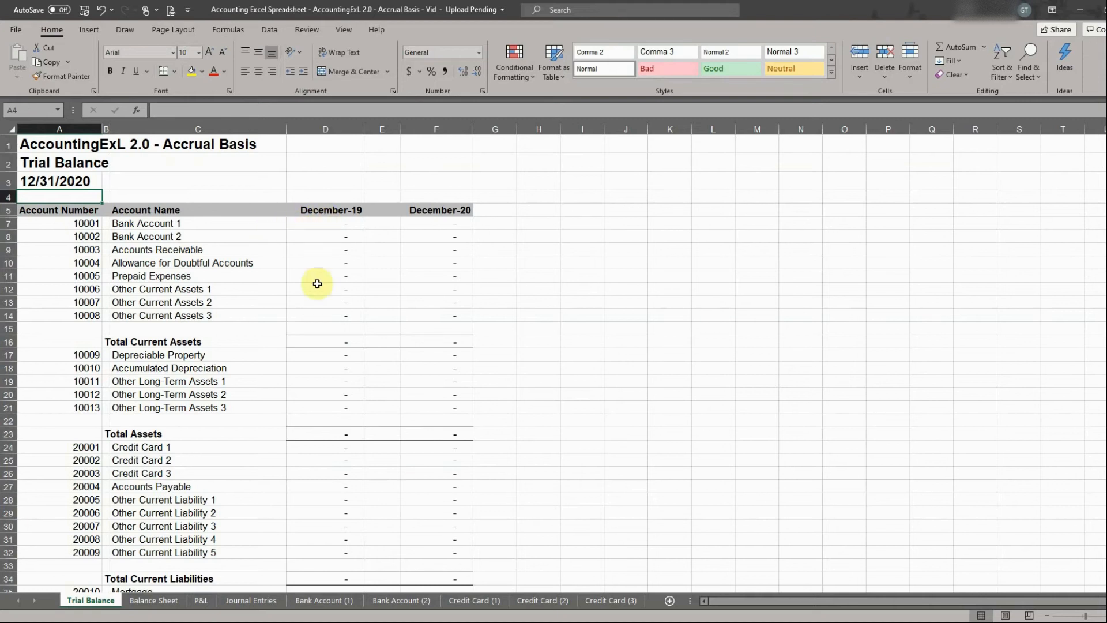
Step: Enter 129670.68 as the December-19 balance of Bank Account 1 in D7 of the Trial Balance
{"action": "left_click", "coordinate": [342, 223]}
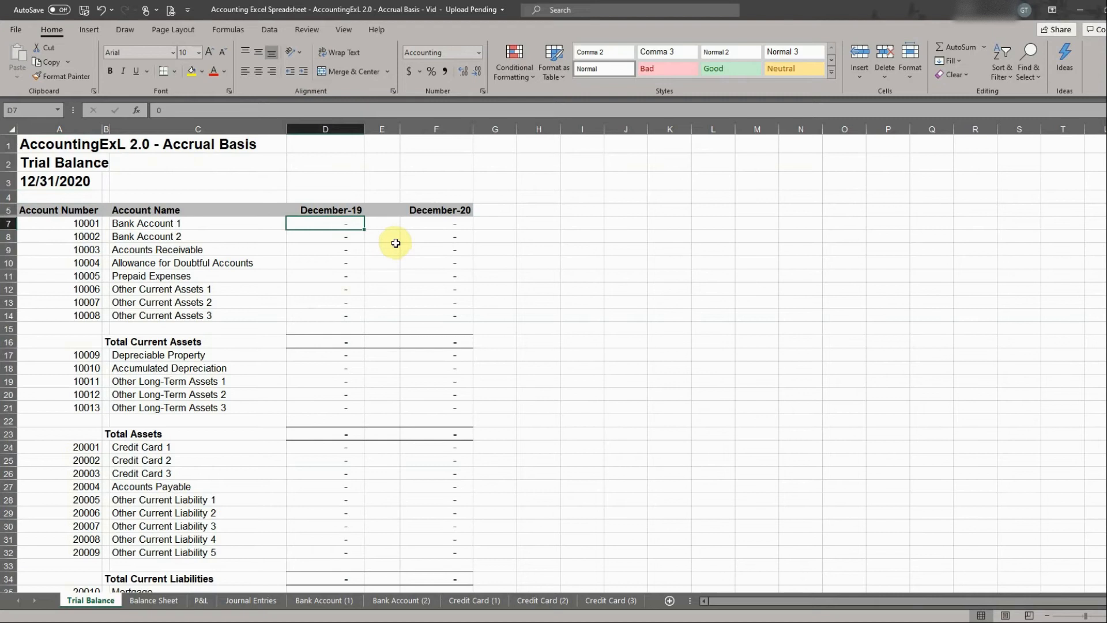
{"action": "type", "text": "129670.68"}
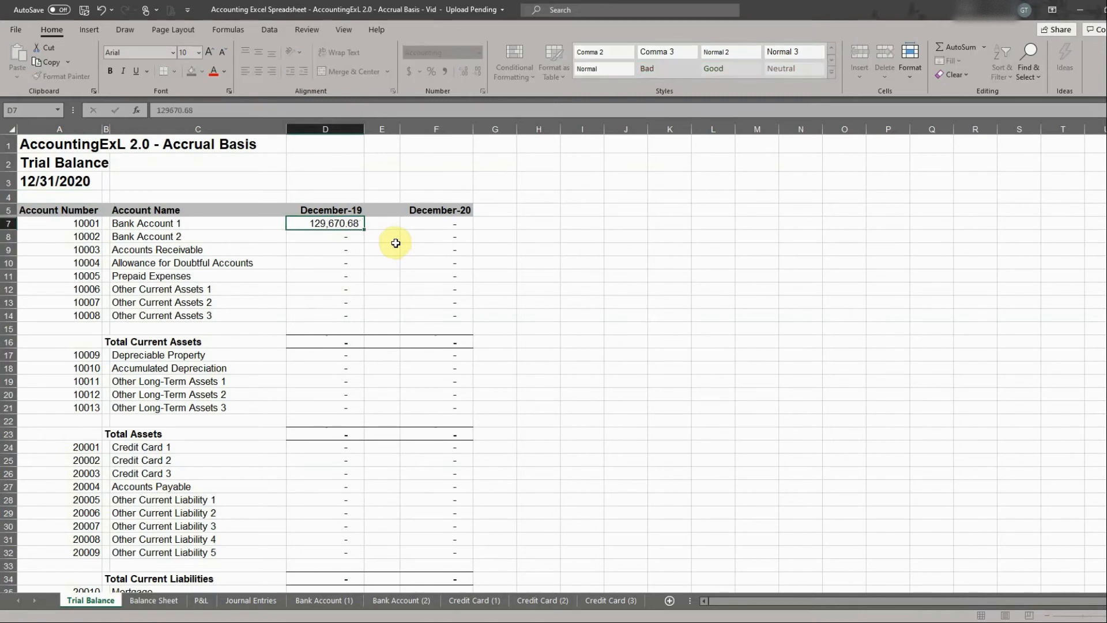
{"action": "key", "text": "Return"}
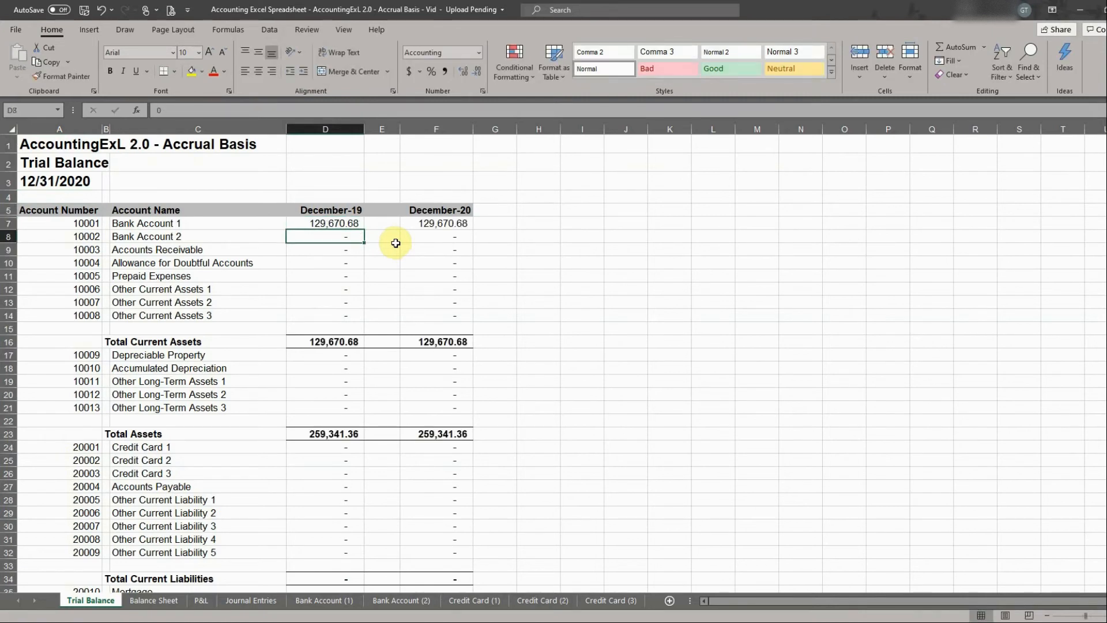
Step: Enter 20112.29 as the December-19 balance of Bank Account 2 in D8
{"action": "type", "text": "20112.29"}
{"action": "key", "text": "Return"}
{"action": "type", "text": "26453650"}
{"action": "key", "text": "Return"}
{"action": "key", "text": "Return"}
{"action": "key", "text": "Up"}
{"action": "key", "text": "Up"}
{"action": "type", "text": "15"}
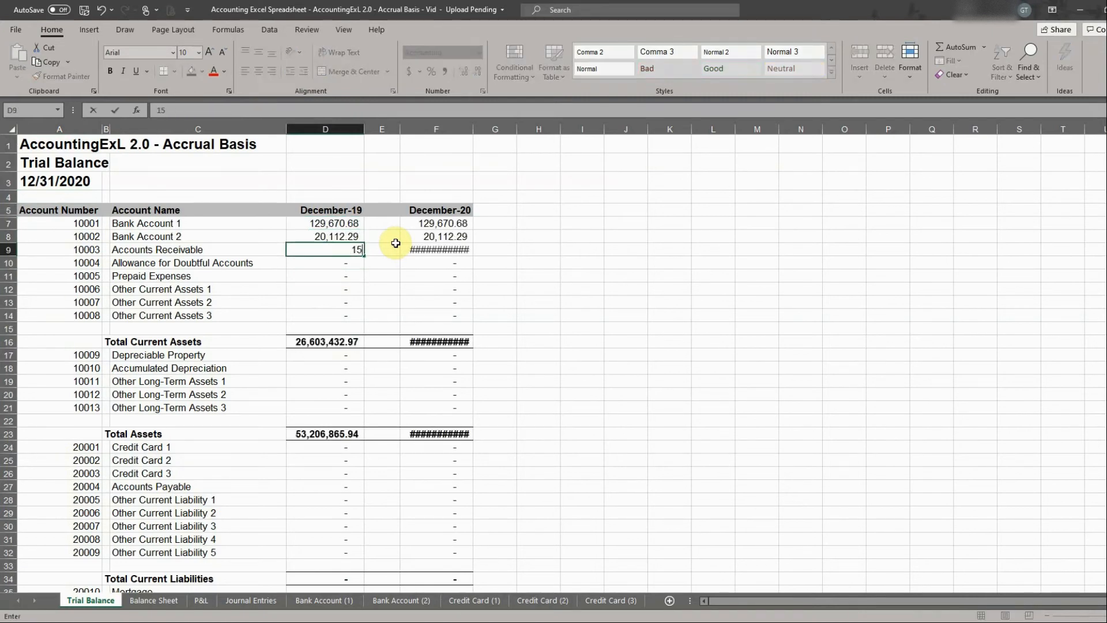
{"action": "key", "text": "Return"}
{"action": "type", "text": "42504"}
{"action": "key", "text": "Return"}
Step: Enter the December-19 balances 264536.50 for Accounts Receivable, 0 for Allowance for Doubtful Accounts and 44976.87 for Prepaid Expenses
{"action": "key", "text": "Up"}
{"action": "key", "text": "Up"}
{"action": "type", "text": "264,536.50"}
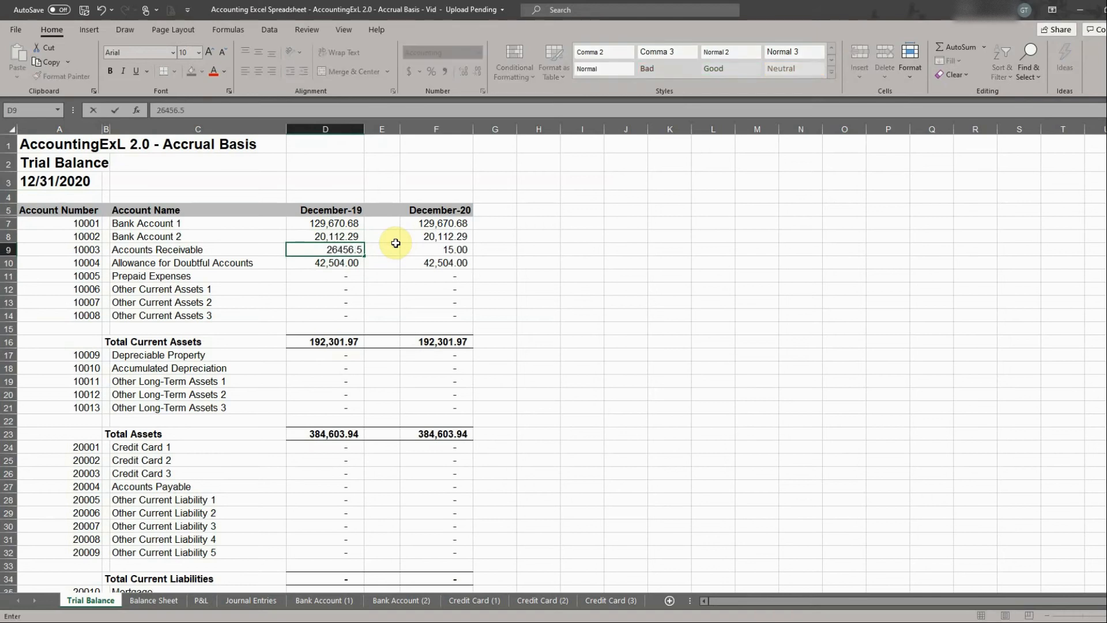
{"action": "key", "text": "Return"}
{"action": "type", "text": "0"}
{"action": "key", "text": "Return"}
{"action": "type", "text": "449763.7"}
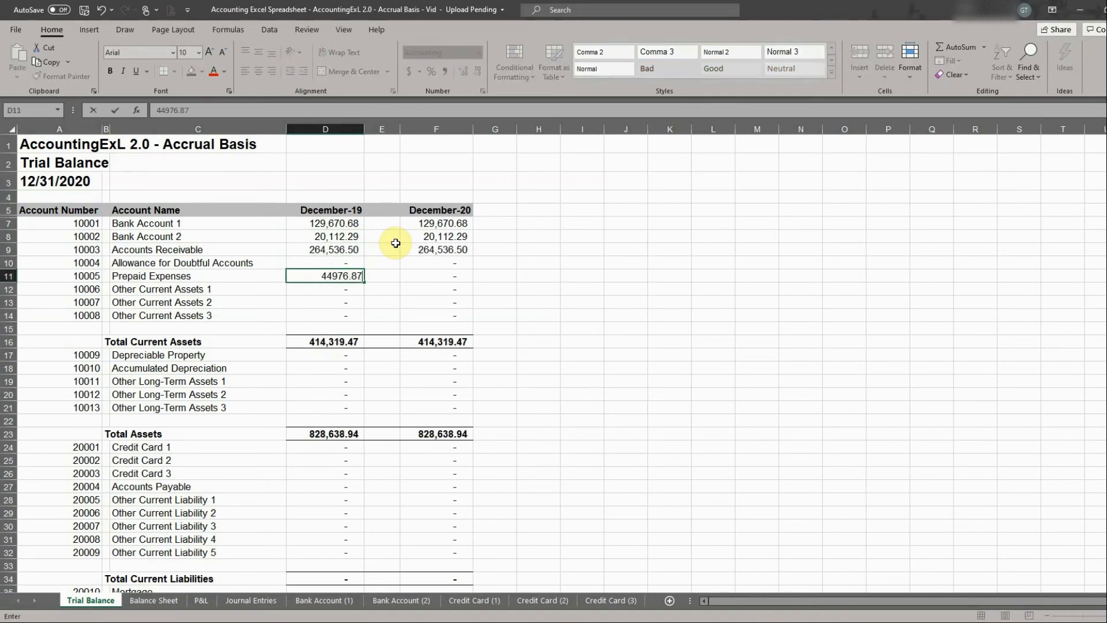
{"action": "key", "text": "Return"}
Step: Enter the December-19 balances 180000 for Depreciable Property, -111600 for Accumulated Depreciation and 12000 for Other Long-Term Assets 1
{"action": "key", "text": "Down"}
{"action": "key", "text": "Down"}
{"action": "key", "text": "Down"}
{"action": "key", "text": "Down"}
{"action": "key", "text": "Down"}
{"action": "type", "text": "180000"}
{"action": "key", "text": "Return"}
{"action": "type", "text": "0"}
{"action": "key", "text": "BackSpace"}
{"action": "type", "text": "-111600"}
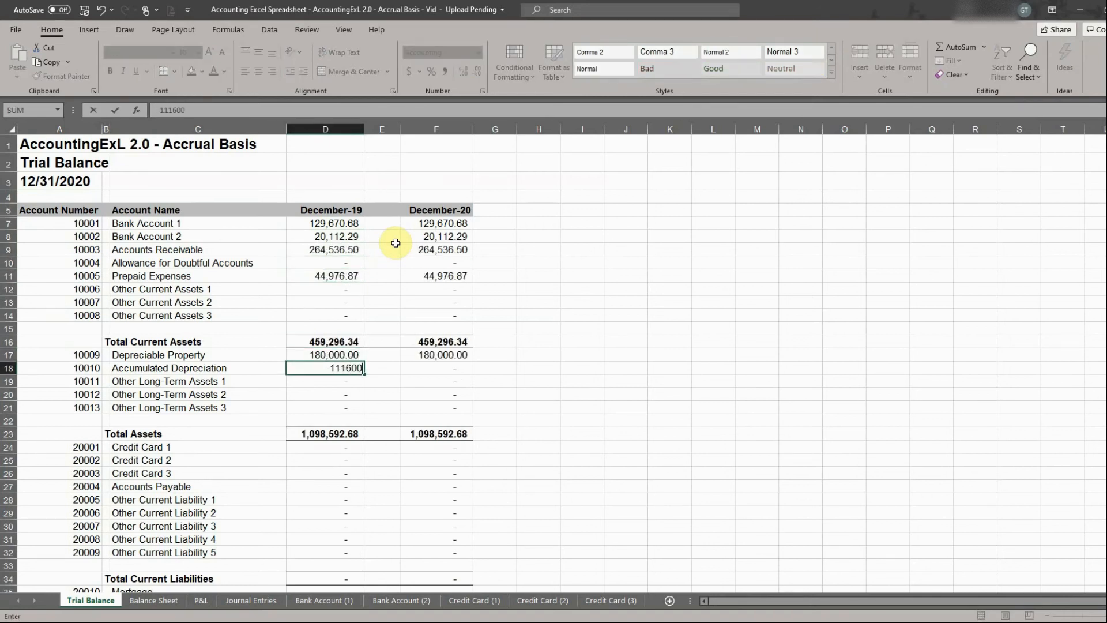
{"action": "key", "text": "Return"}
{"action": "type", "text": "12000"}
{"action": "key", "text": "Return"}
Step: Enter the December-19 balances 13394.23 for Credit Card 1 and 60699.23 for Accounts Payable
{"action": "key", "text": "Down"}
{"action": "key", "text": "Down"}
{"action": "key", "text": "Down"}
{"action": "key", "text": "Down"}
{"action": "type", "text": "13,394.23"}
{"action": "key", "text": "Return"}
{"action": "key", "text": "Down"}
{"action": "key", "text": "Down"}
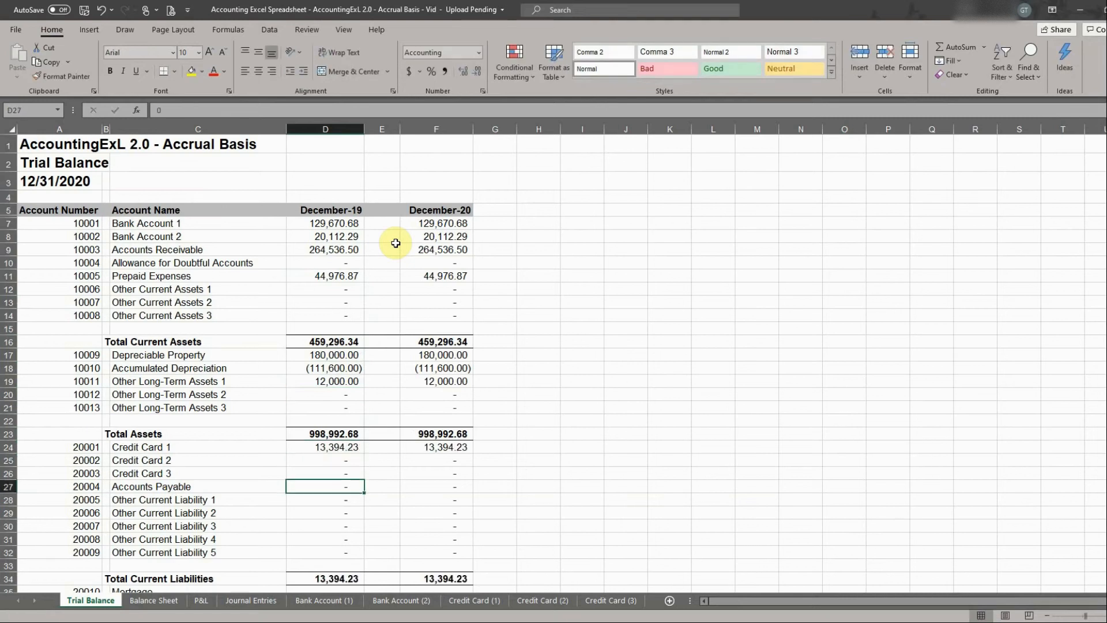
{"action": "type", "text": "60699.23"}
{"action": "key", "text": "Return"}
Step: Enter the December-19 balances 162250 for Business Loans and 35370, 25795.50 and 93393 for Other Long-term Liabilities 1, 2 and 3
{"action": "scroll", "coordinate": [398, 254], "scroll_direction": "down", "scroll_amount": 4}
{"action": "left_click", "coordinate": [341, 434]}
{"action": "type", "text": "162250"}
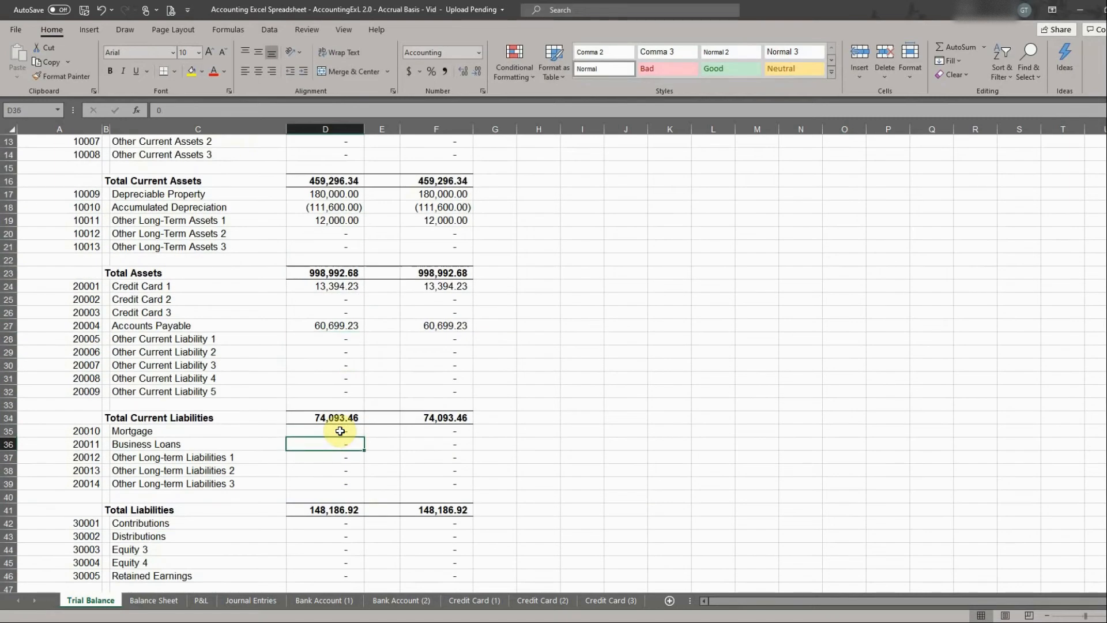
{"action": "key", "text": "Return"}
{"action": "type", "text": "35370"}
{"action": "key", "text": "Return"}
{"action": "type", "text": "25795.5"}
{"action": "key", "text": "Return"}
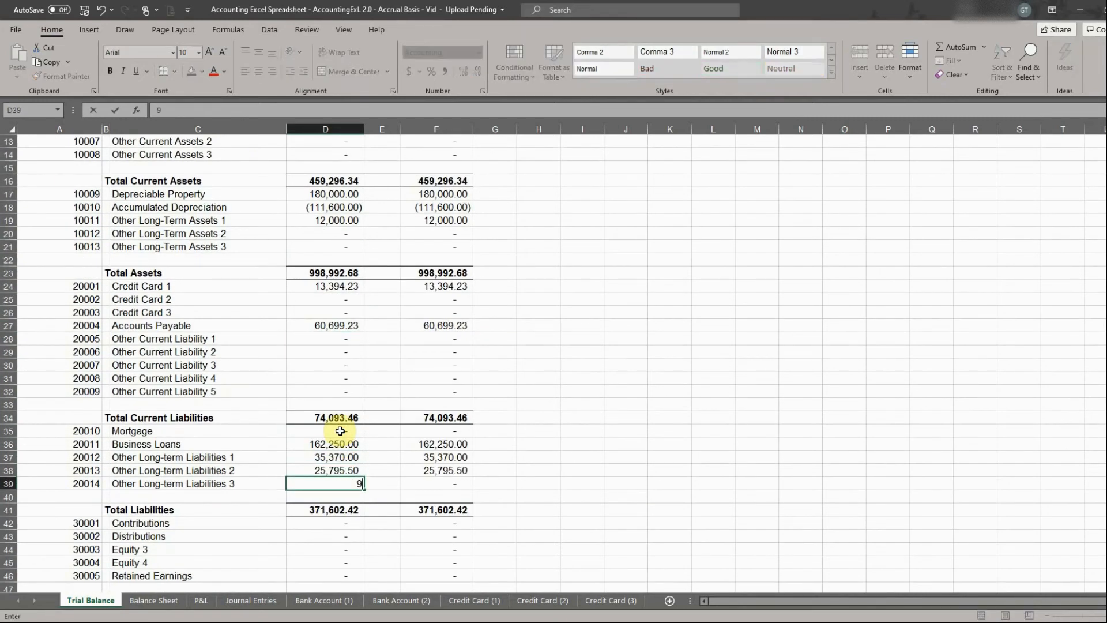
{"action": "type", "text": "93393"}
{"action": "key", "text": "Return"}
Step: Enter the December-19 equity balances 20000 for Contributions and 477673.79 for Retained Earnings
{"action": "scroll", "coordinate": [340, 430], "scroll_direction": "down", "scroll_amount": 2}
{"action": "left_click", "coordinate": [345, 444]}
{"action": "type", "text": "20000"}
{"action": "key", "text": "Return"}
{"action": "key", "text": "Down"}
{"action": "key", "text": "Down"}
{"action": "key", "text": "Down"}
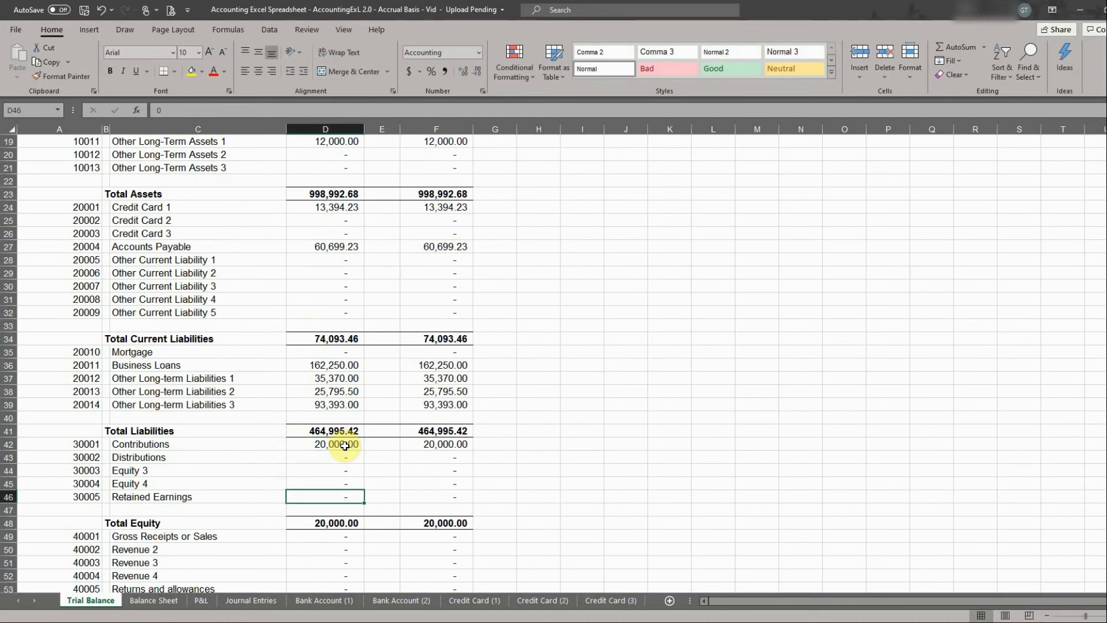
{"action": "type", "text": "477673.79"}
{"action": "key", "text": "Return"}
Step: Enter the December-19 revenue balances 1361358.33 for Gross Receipts or Sales and 119.58 for Other Income
{"action": "key", "text": "Return"}
{"action": "key", "text": "Return"}
{"action": "type", "text": "1,361,"}
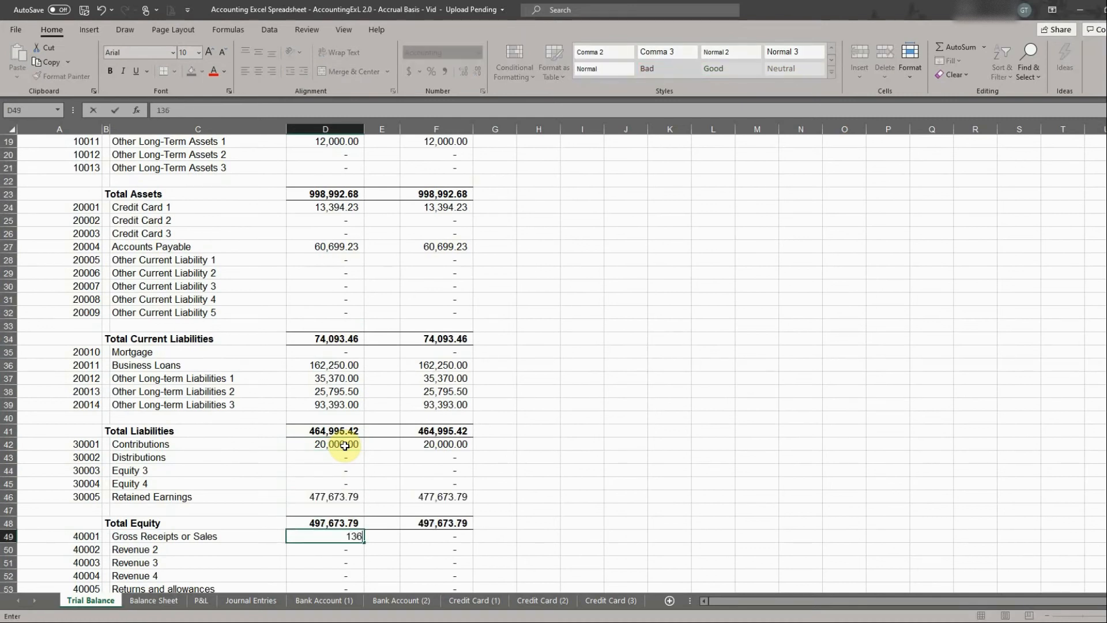
{"action": "type", "text": "358.33"}
{"action": "key", "text": "Return"}
{"action": "scroll", "coordinate": [344, 445], "scroll_direction": "down", "scroll_amount": 9}
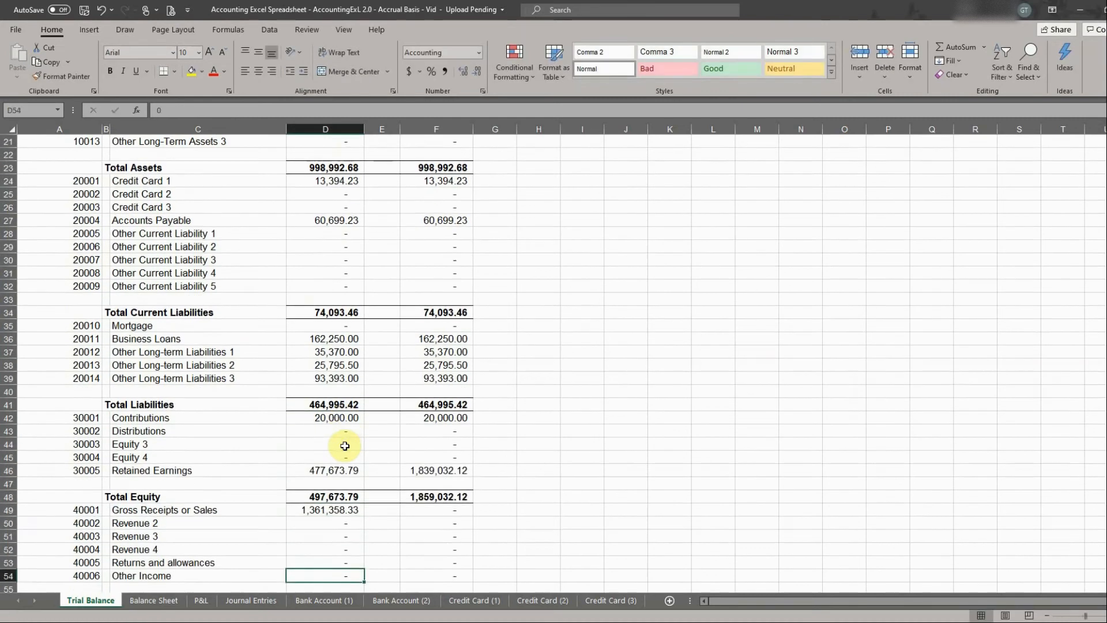
Step: Enter the December-19 COGS balances: 373899.53 for Wages, 24188.65 for Payroll Taxes, 329100.86 for Materials and Supplies, and 146734.10 for Other Costs 1
{"action": "left_click", "coordinate": [337, 284]}
{"action": "type", "text": "373899.53"}
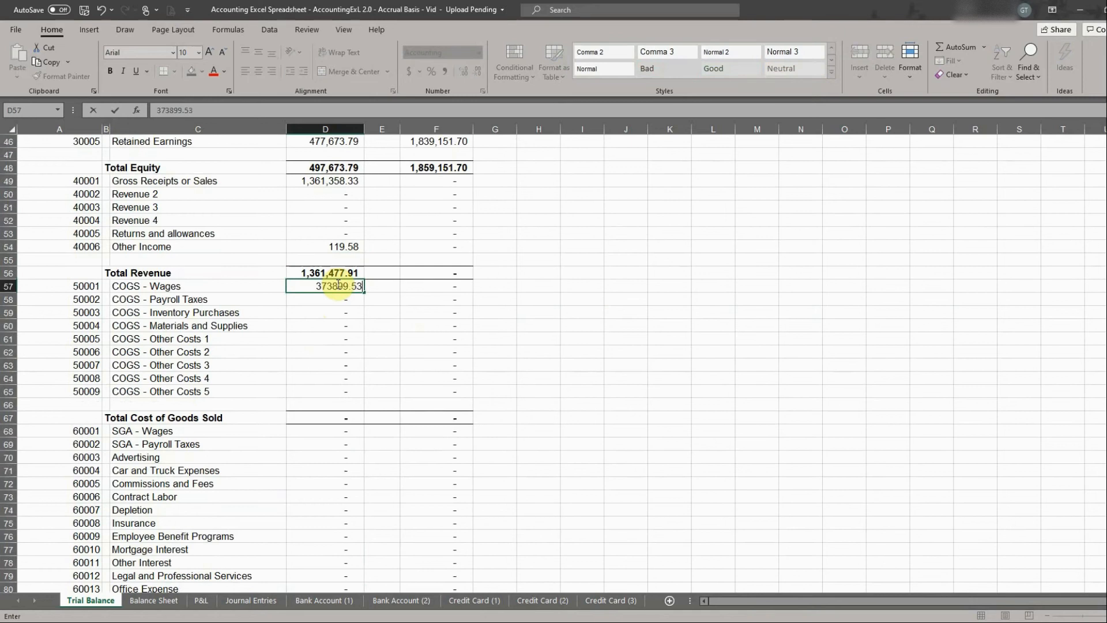
{"action": "key", "text": "Return"}
{"action": "type", "text": "24,188.65"}
{"action": "key", "text": "Return"}
{"action": "key", "text": "Return"}
{"action": "type", "text": "329100.86"}
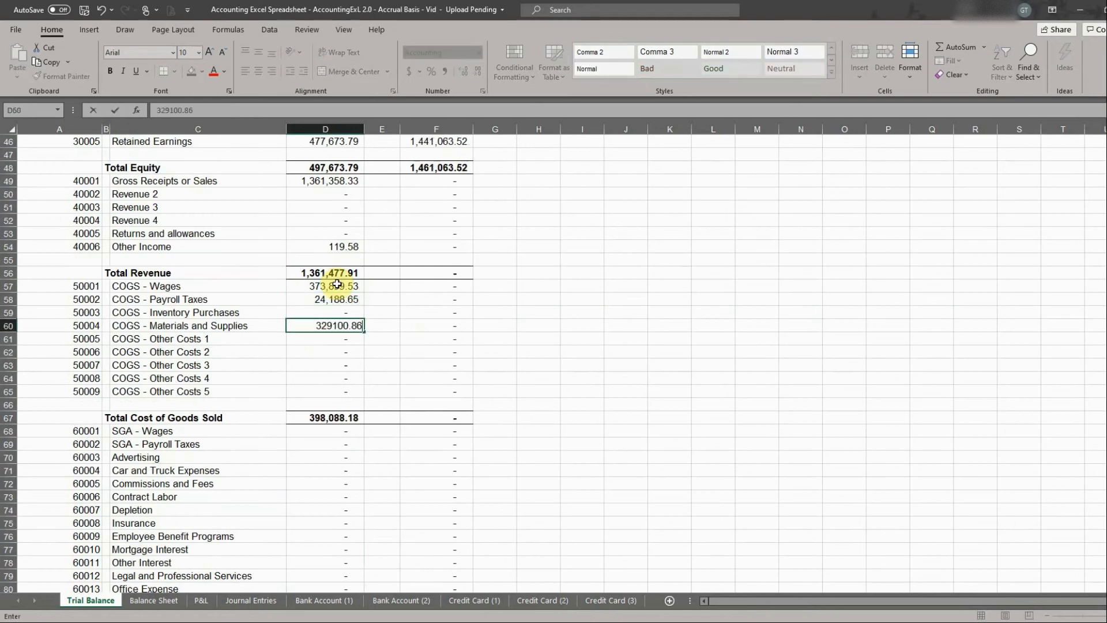
{"action": "key", "text": "Return"}
{"action": "type", "text": "146734.1"}
{"action": "key", "text": "Return"}
Step: Enter the December-19 balances 140200 for SGA - Wages, 10654.58 for SGA - Payroll Taxes and 10005.95 for Advertising
{"action": "scroll", "coordinate": [338, 283], "scroll_direction": "down", "scroll_amount": 4}
{"action": "left_click", "coordinate": [344, 272]}
{"action": "type", "text": "140200"}
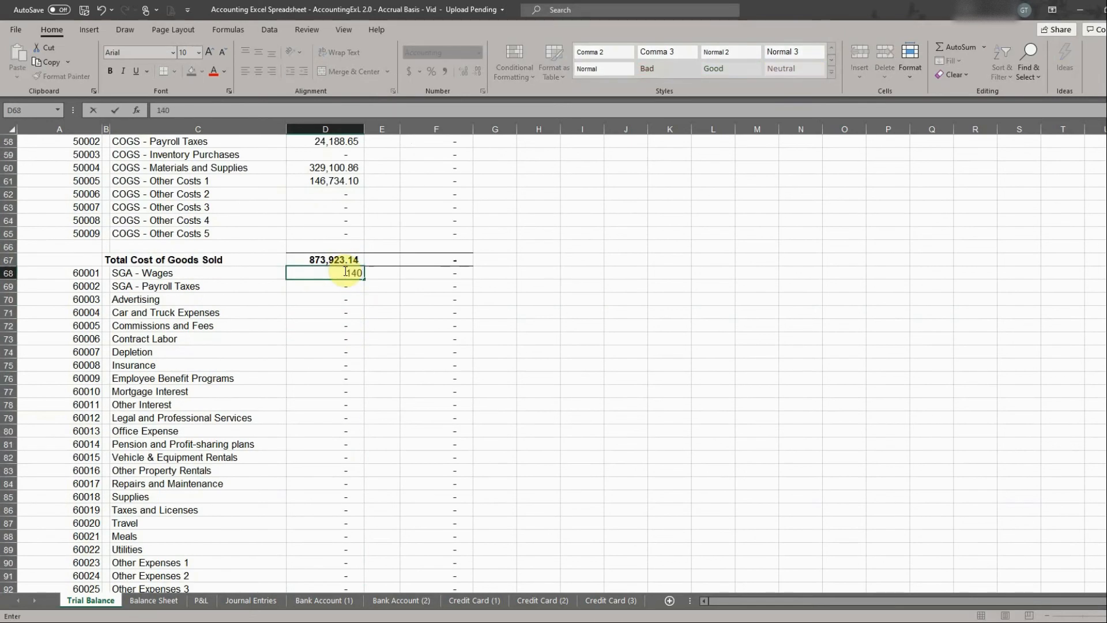
{"action": "key", "text": "Return"}
{"action": "type", "text": "10654.58"}
{"action": "key", "text": "Return"}
{"action": "type", "text": "10005.95"}
{"action": "key", "text": "Return"}
Step: Enter the December-19 balances 23222.42 for Car and Truck Expenses, 2818.54 for Commissions and Fees and 130063.02 for Insurance
{"action": "type", "text": "23222.42"}
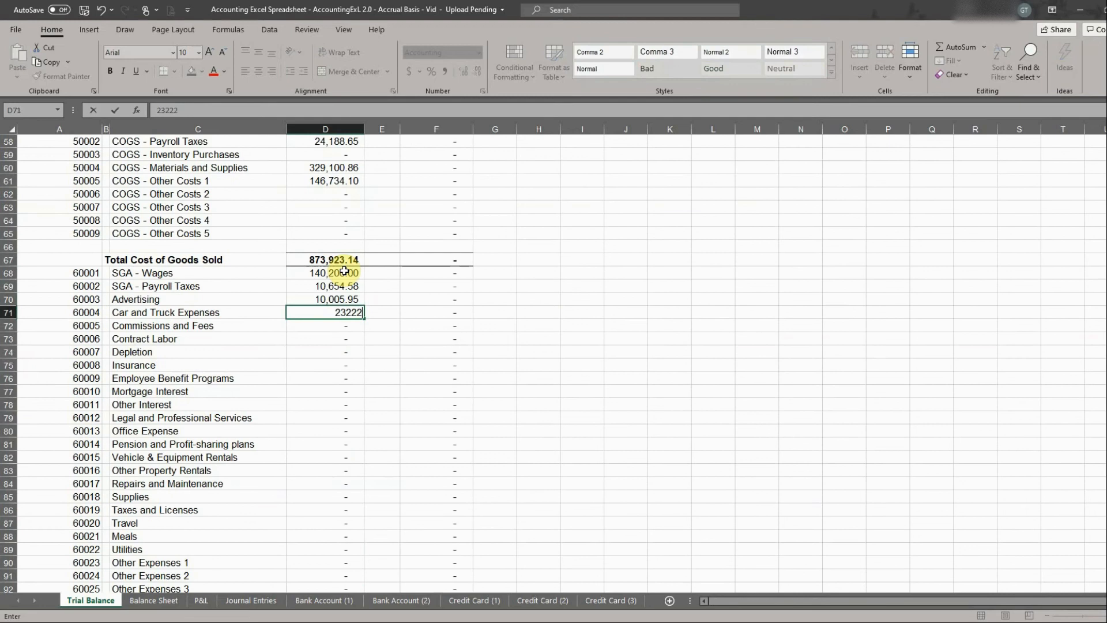
{"action": "key", "text": "Return"}
{"action": "type", "text": "2818.54"}
{"action": "key", "text": "Return"}
{"action": "key", "text": "Return"}
{"action": "key", "text": "Return"}
{"action": "key", "text": "Return"}
{"action": "key", "text": "Return"}
{"action": "key", "text": "Return"}
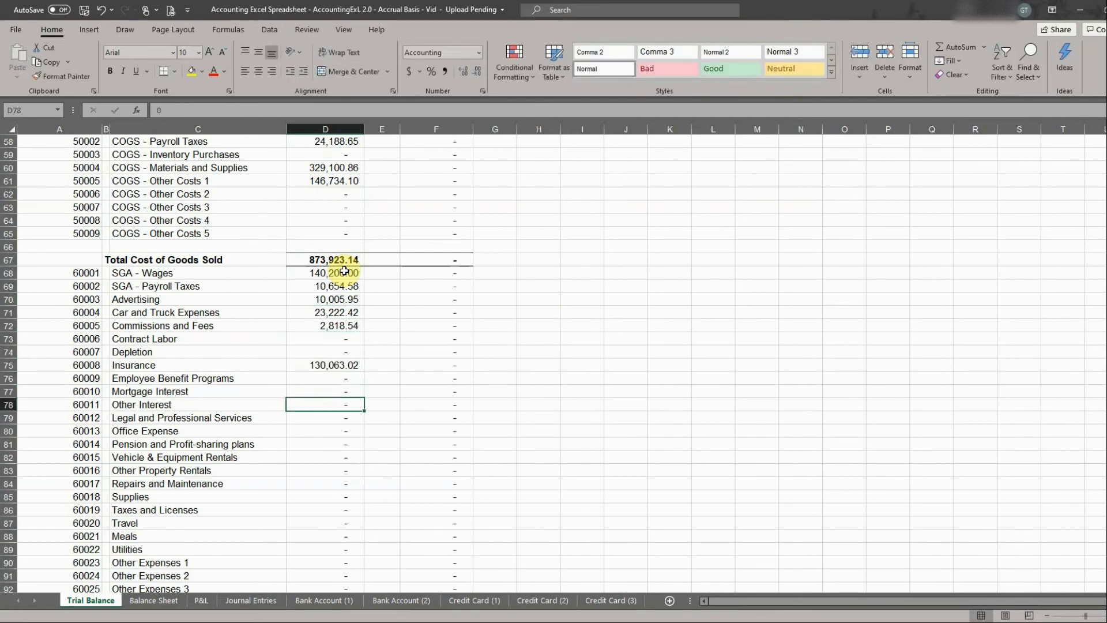
Step: Enter the December-19 balances 15490.56 for Other Interest, 28392.71 for Legal and Professional Services and 15559.64 for Office Expense
{"action": "type", "text": "15490.56"}
{"action": "key", "text": "Return"}
{"action": "type", "text": "28392.71"}
{"action": "key", "text": "Return"}
{"action": "type", "text": "15559.64"}
{"action": "key", "text": "Return"}
Step: Enter the December-19 balances 14008.91 for Other Property Rentals, 2435.37 for Taxes and Licenses and 1118.06 for Travel
{"action": "key", "text": "Return"}
{"action": "key", "text": "Return"}
{"action": "type", "text": "14008.91"}
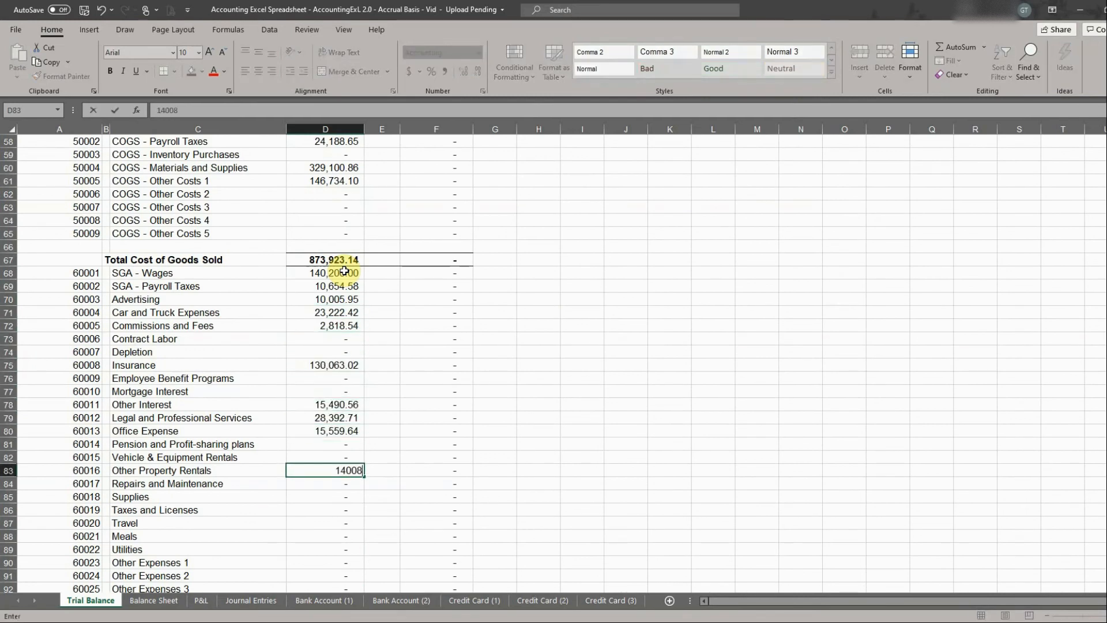
{"action": "key", "text": "Return"}
{"action": "key", "text": "Return"}
{"action": "key", "text": "Return"}
{"action": "type", "text": "2435.37"}
{"action": "key", "text": "Return"}
{"action": "type", "text": "1118.06"}
{"action": "key", "text": "Return"}
Step: Enter the December-19 balances 9543.57 for Meals, 1043.71 for Utilities and 14447.01 for Other Expenses 1
{"action": "type", "text": "9543.57"}
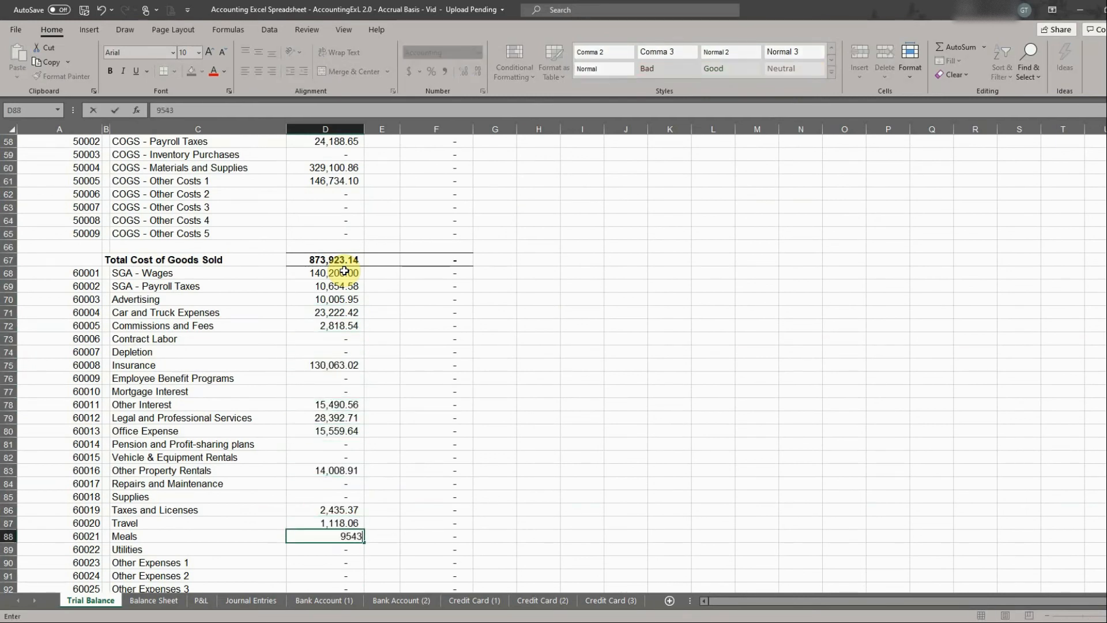
{"action": "key", "text": "Return"}
{"action": "type", "text": "1043.71"}
{"action": "key", "text": "Return"}
{"action": "type", "text": "14447.01"}
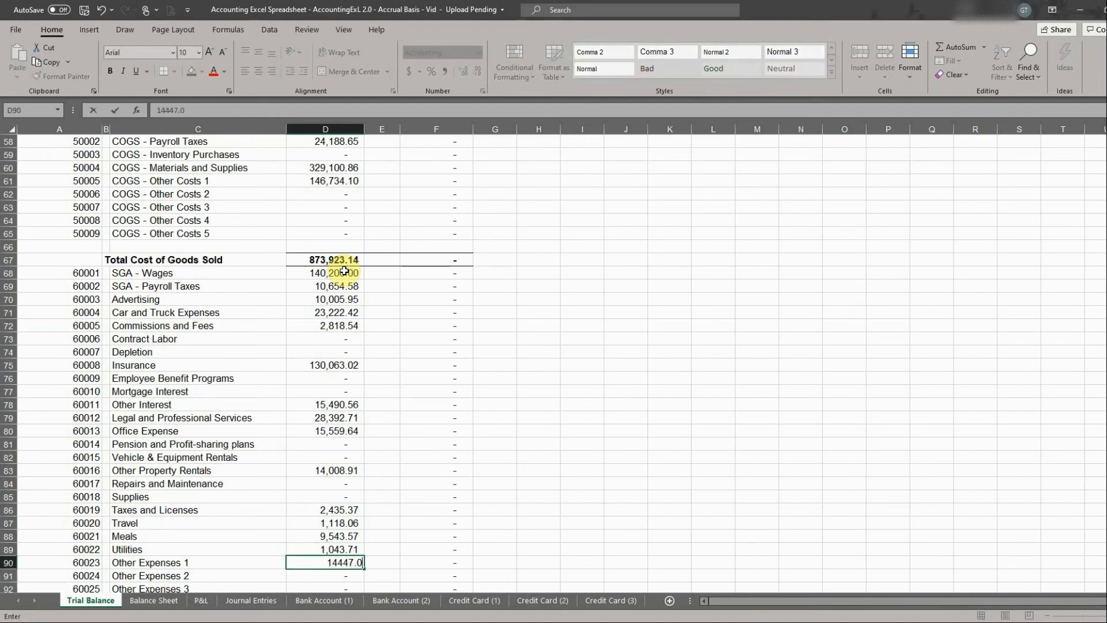
{"action": "key", "text": "Return"}
Step: Enter 32227.25 as the December-19 balance of Depreciation in D97
{"action": "scroll", "coordinate": [345, 271], "scroll_direction": "down", "scroll_amount": 5}
{"action": "left_click", "coordinate": [331, 457]}
{"action": "type", "text": "32,227.25"}
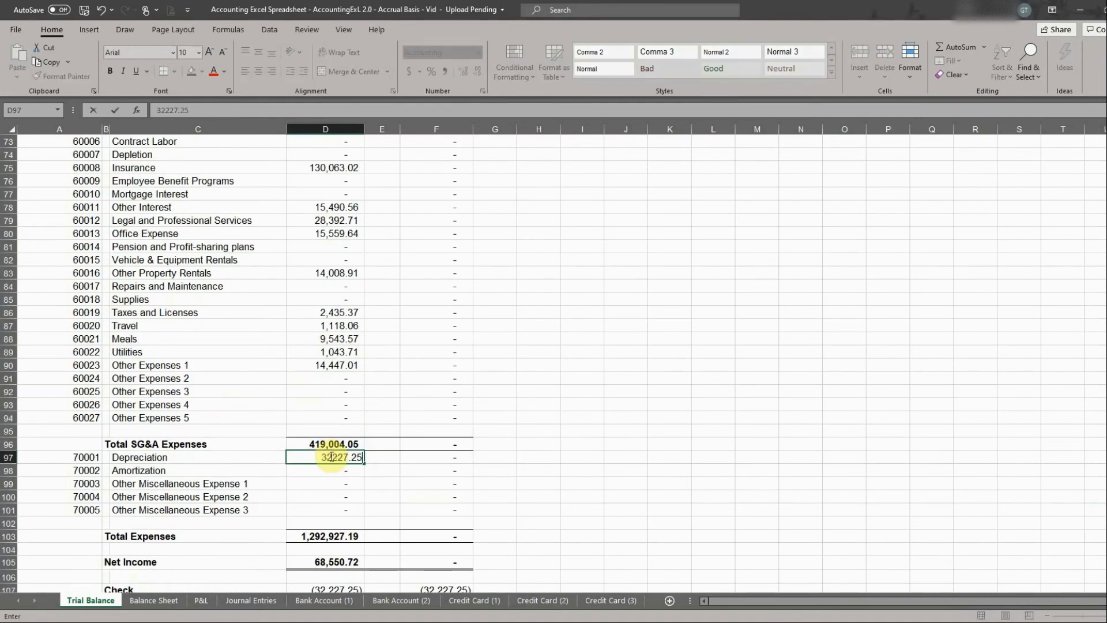
{"action": "key", "text": "Return"}
Step: Review the completed December-19 column and inspect the Check formula in D107 of the Trial Balance
{"action": "scroll", "coordinate": [339, 468], "scroll_direction": "down", "scroll_amount": 2}
{"action": "scroll", "coordinate": [339, 467], "scroll_direction": "up", "scroll_amount": 20}
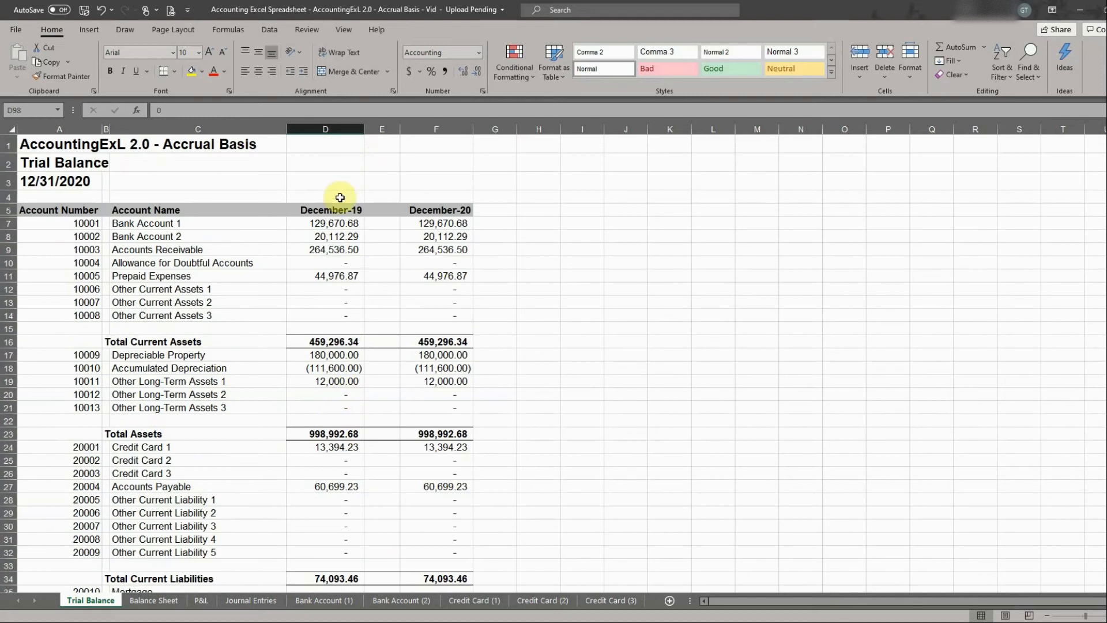
{"action": "scroll", "coordinate": [337, 260], "scroll_direction": "down", "scroll_amount": 20}
{"action": "scroll", "coordinate": [339, 283], "scroll_direction": "down", "scroll_amount": 8}
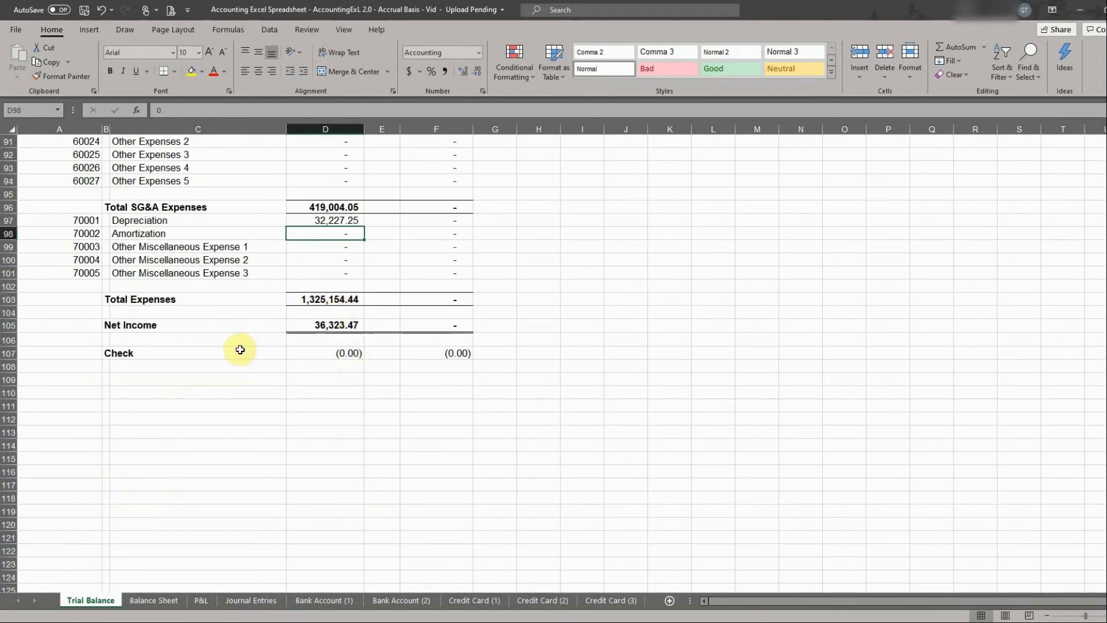
{"action": "left_click", "coordinate": [327, 353]}
{"action": "scroll", "coordinate": [342, 372], "scroll_direction": "up", "scroll_amount": 20}
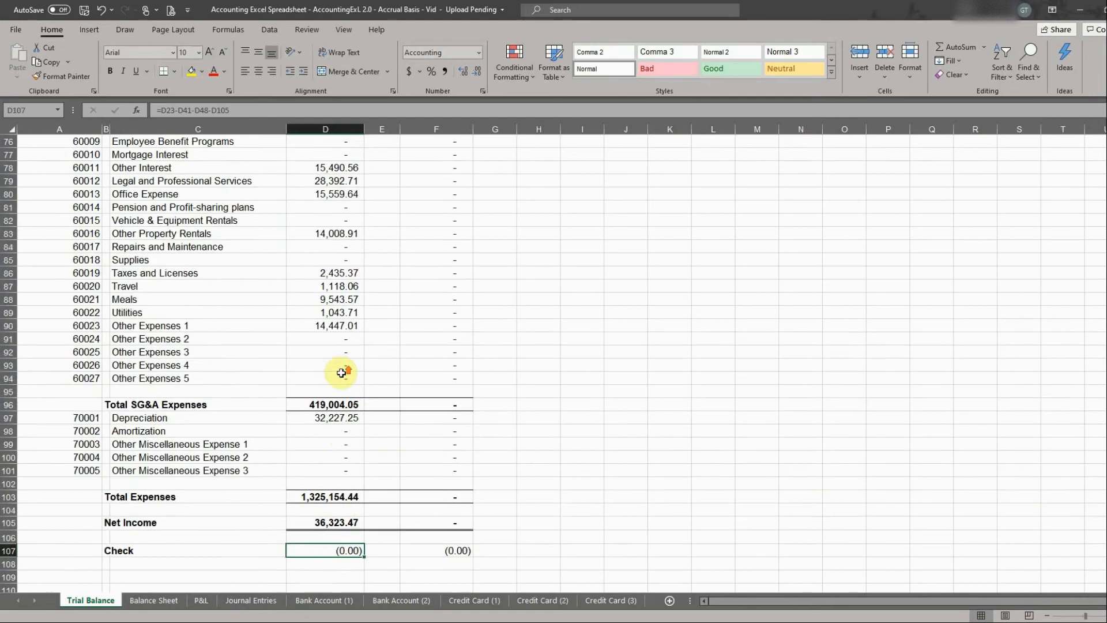
{"action": "scroll", "coordinate": [341, 372], "scroll_direction": "up", "scroll_amount": 5}
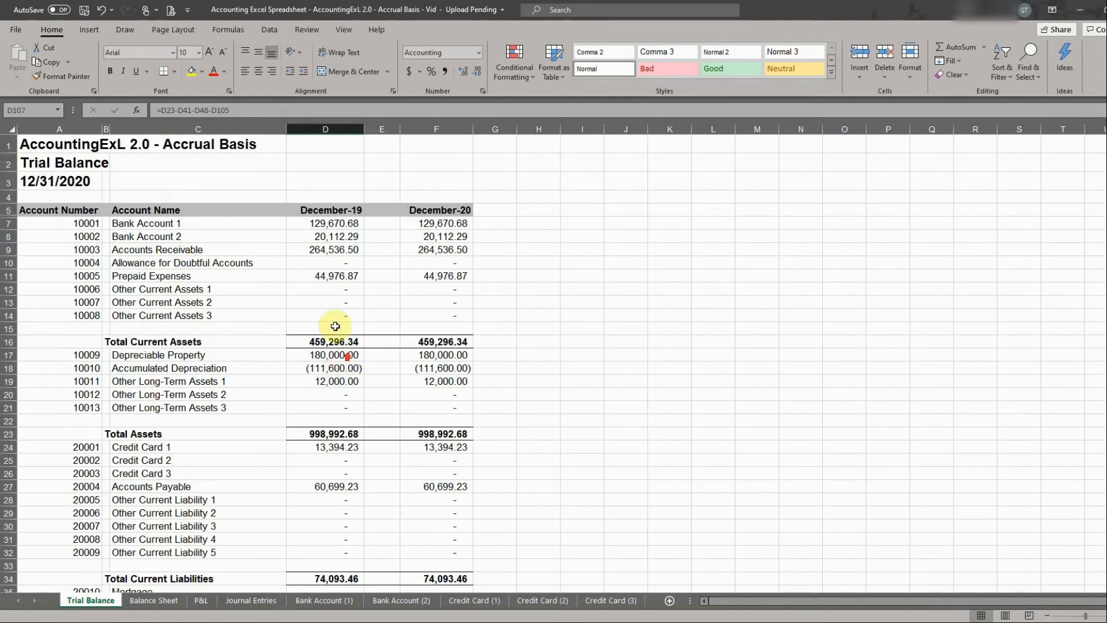
Step: Examine the Trial Balance account names alongside their balances, including Prepaid Expenses, Other Long-Term Assets 1 and the long-term liabilities
{"action": "left_click", "coordinate": [199, 275]}
{"action": "scroll", "coordinate": [305, 310], "scroll_direction": "down", "scroll_amount": 4}
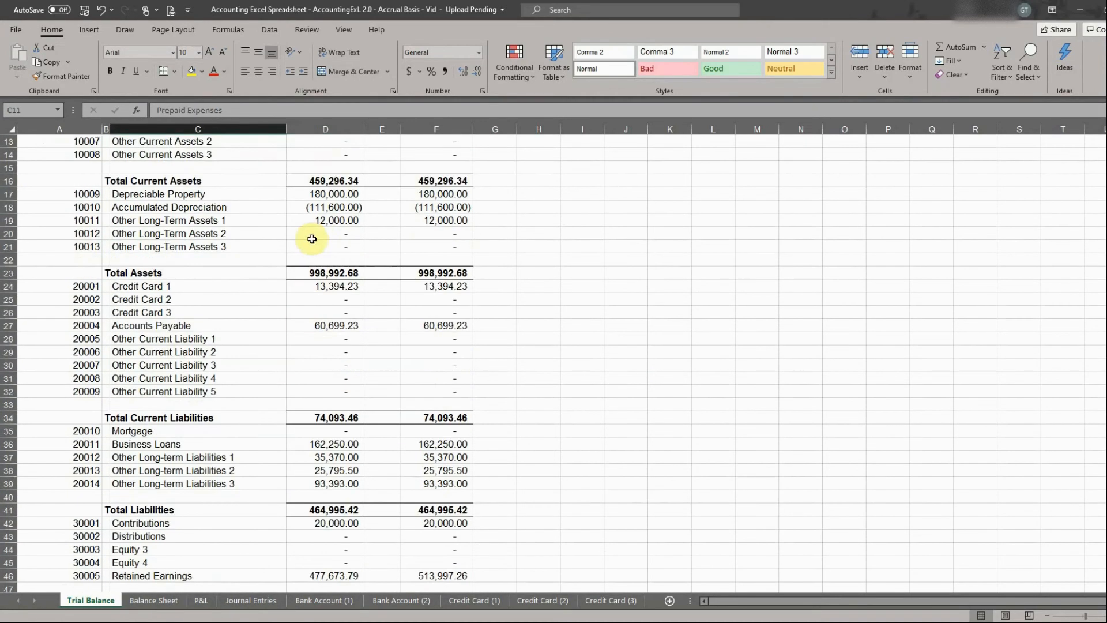
{"action": "left_click", "coordinate": [320, 222]}
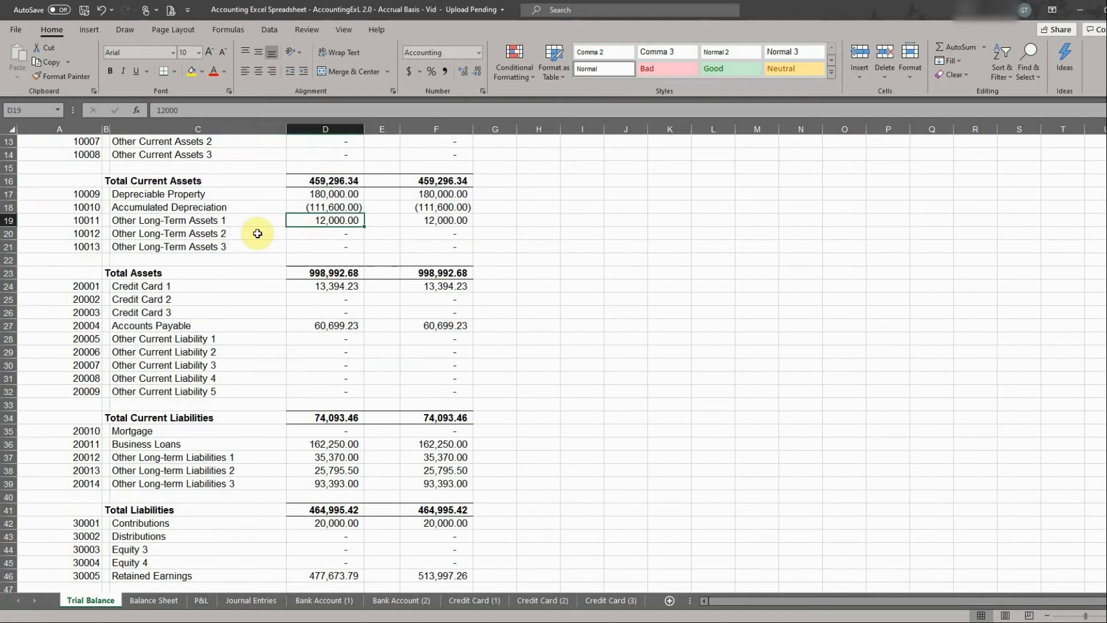
{"action": "left_click", "coordinate": [138, 220]}
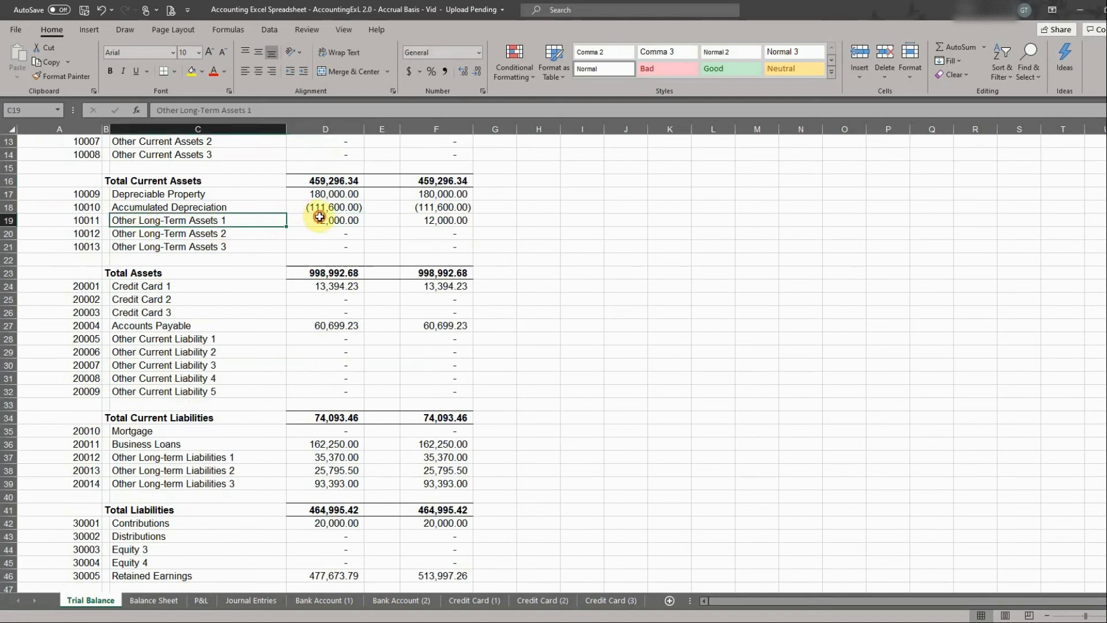
{"action": "left_click", "coordinate": [310, 215]}
{"action": "scroll", "coordinate": [295, 337], "scroll_direction": "down", "scroll_amount": 1}
{"action": "scroll", "coordinate": [216, 303], "scroll_direction": "down", "scroll_amount": 4}
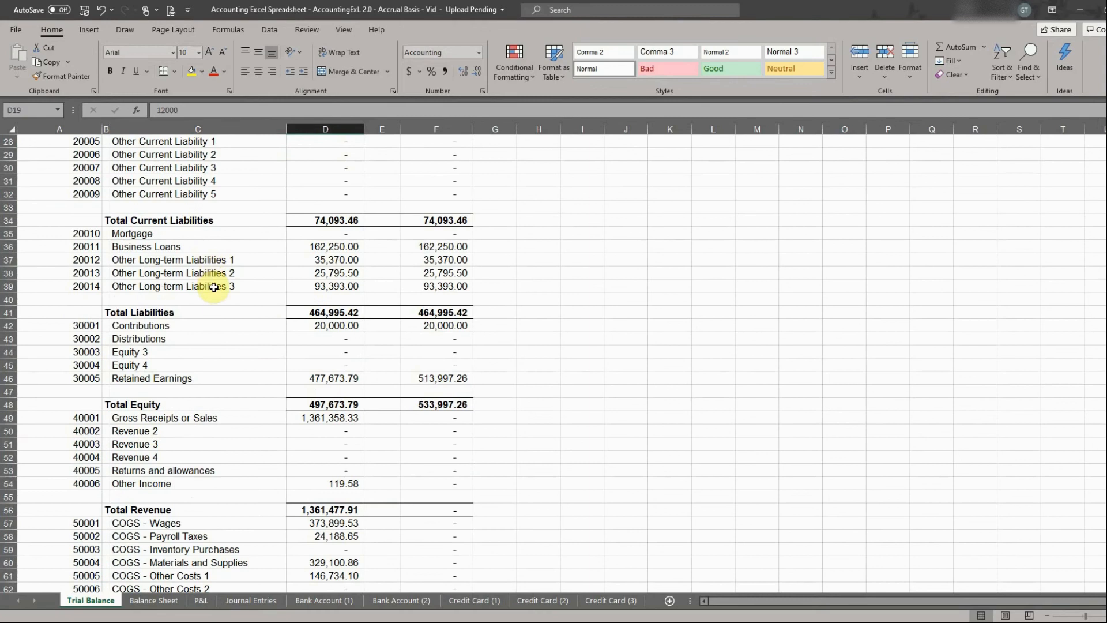
{"action": "scroll", "coordinate": [232, 356], "scroll_direction": "down", "scroll_amount": 5}
{"action": "scroll", "coordinate": [232, 355], "scroll_direction": "up", "scroll_amount": 14}
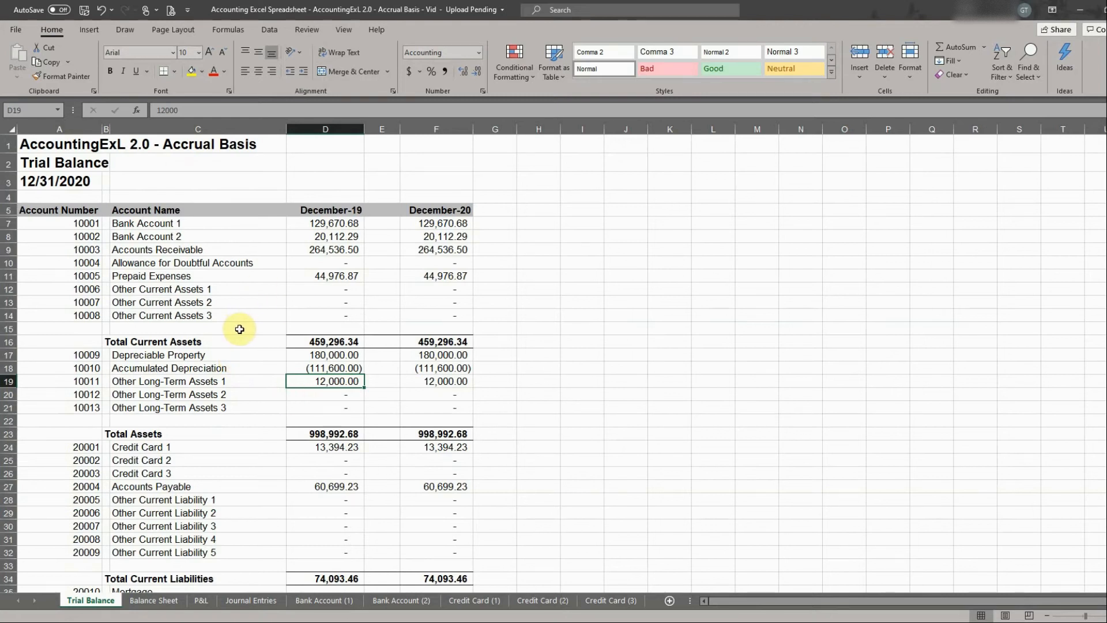
Step: Rename the account Other Long-Term Assets 1 in C19 of the Trial Balance as Shareholder Loan
{"action": "scroll", "coordinate": [239, 329], "scroll_direction": "down", "scroll_amount": 3}
{"action": "scroll", "coordinate": [237, 333], "scroll_direction": "up", "scroll_amount": 2}
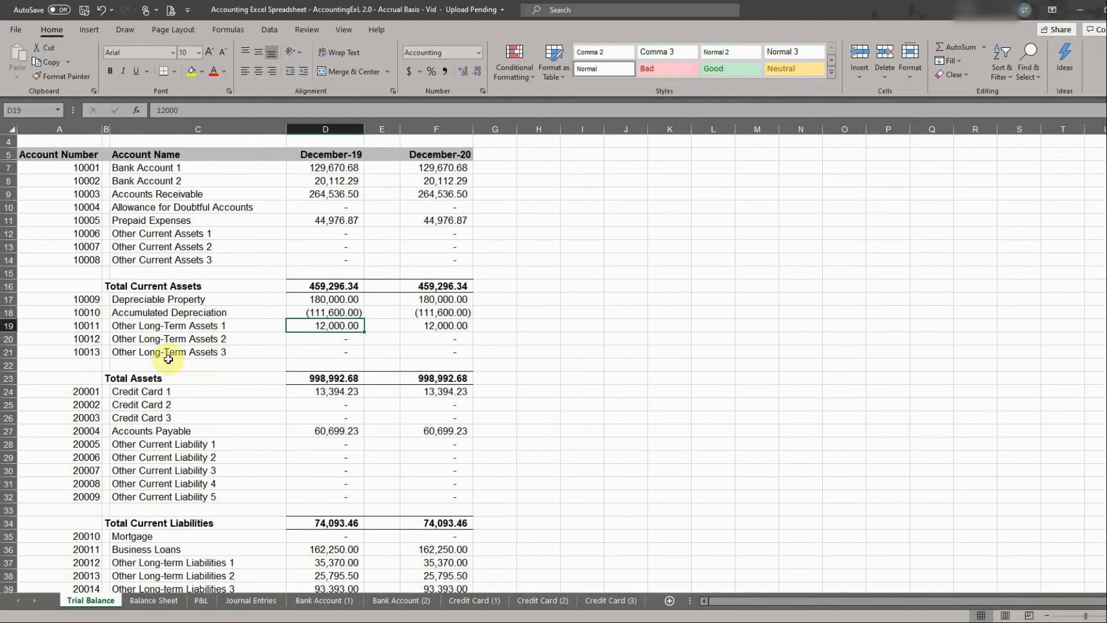
{"action": "left_click", "coordinate": [145, 324]}
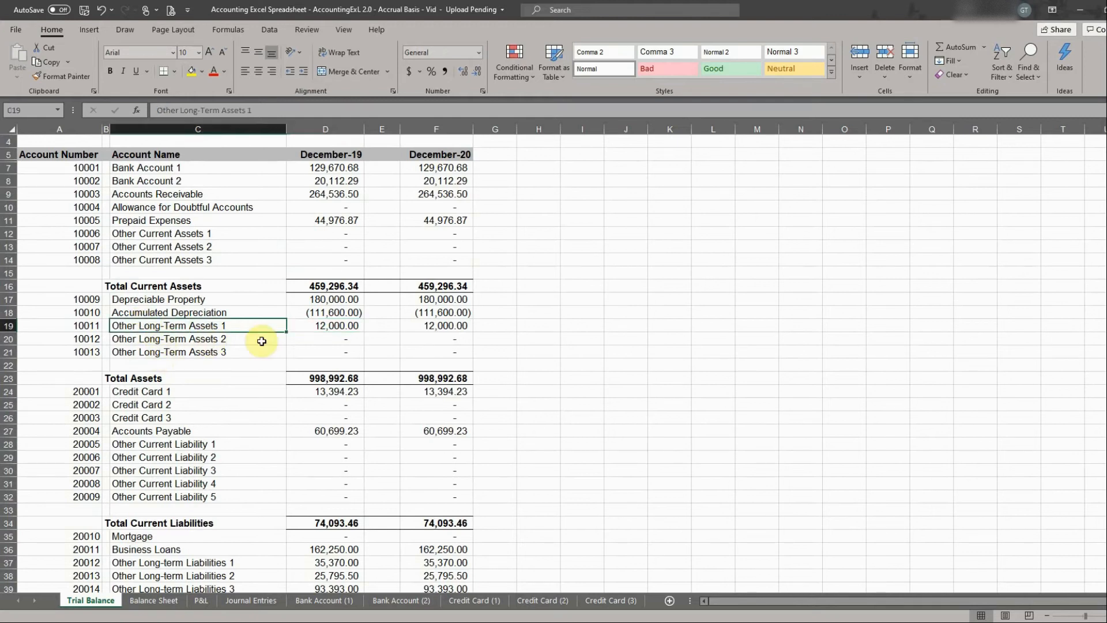
{"action": "type", "text": "S"}
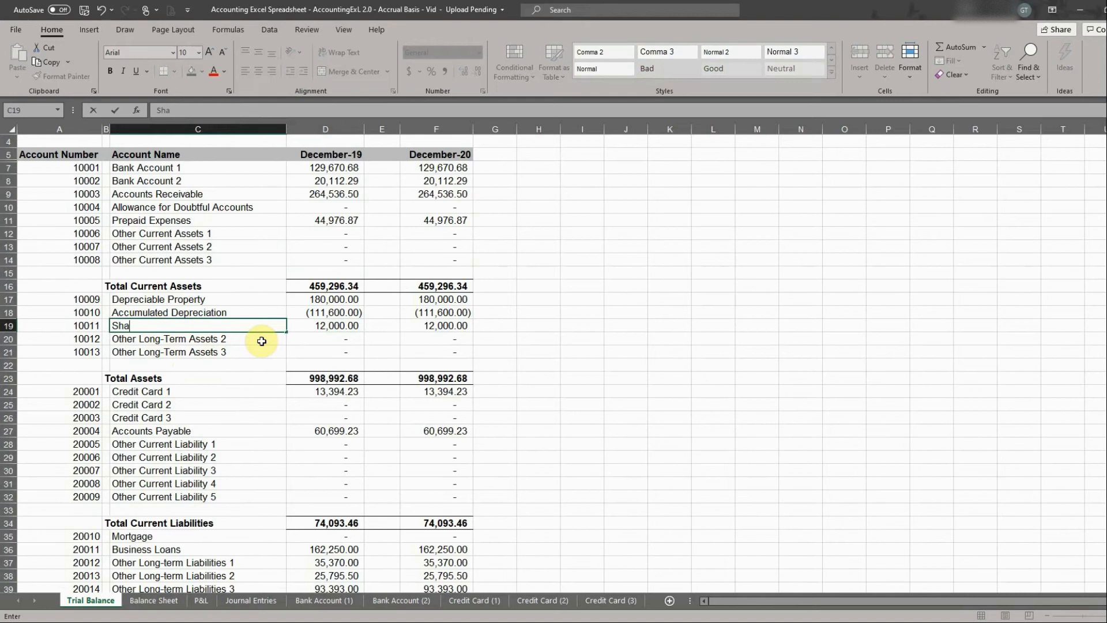
{"action": "type", "text": "hare"}
{"action": "key", "text": "Return"}
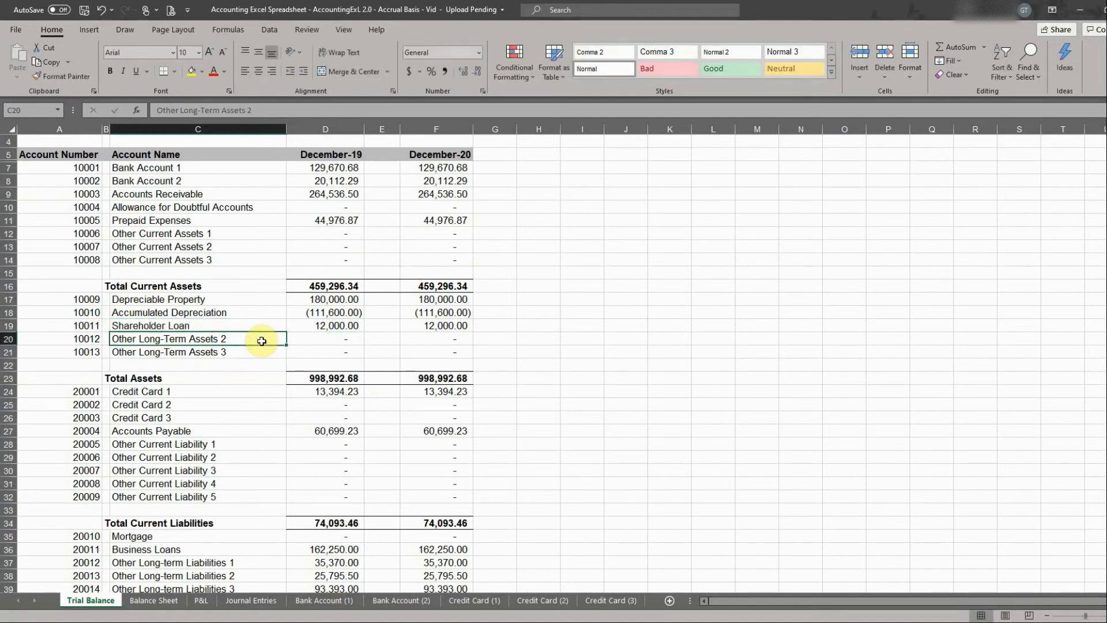
Step: Compare the renamed account in C19 of the Trial Balance with its linked cell C19 on the Balance Sheet
{"action": "left_click", "coordinate": [206, 324]}
{"action": "scroll", "coordinate": [210, 381], "scroll_direction": "down", "scroll_amount": 2}
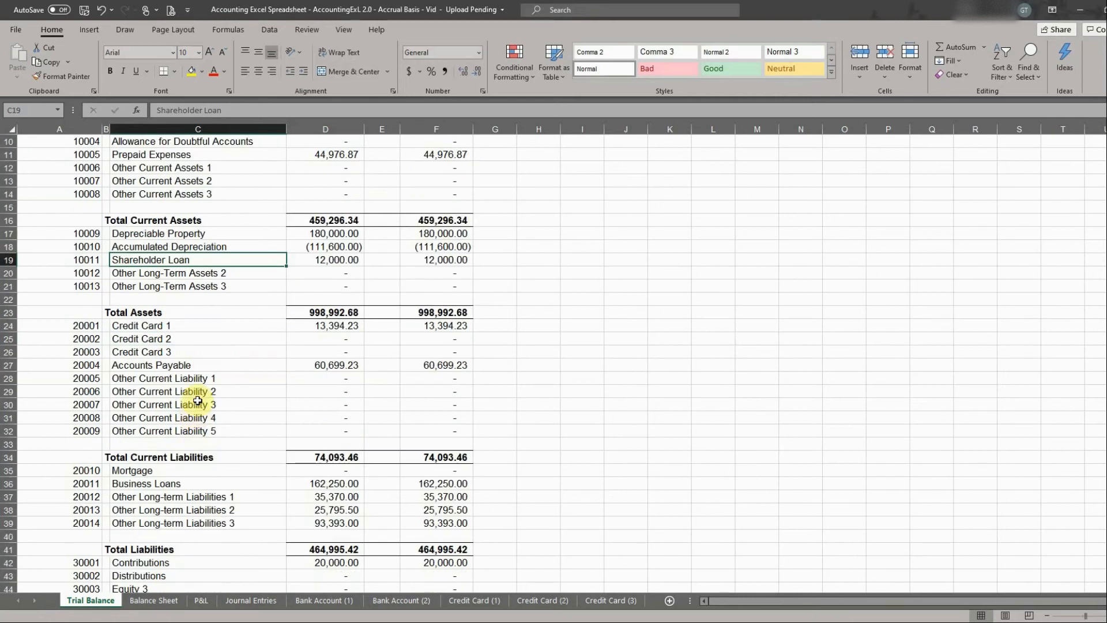
{"action": "left_click", "coordinate": [154, 601]}
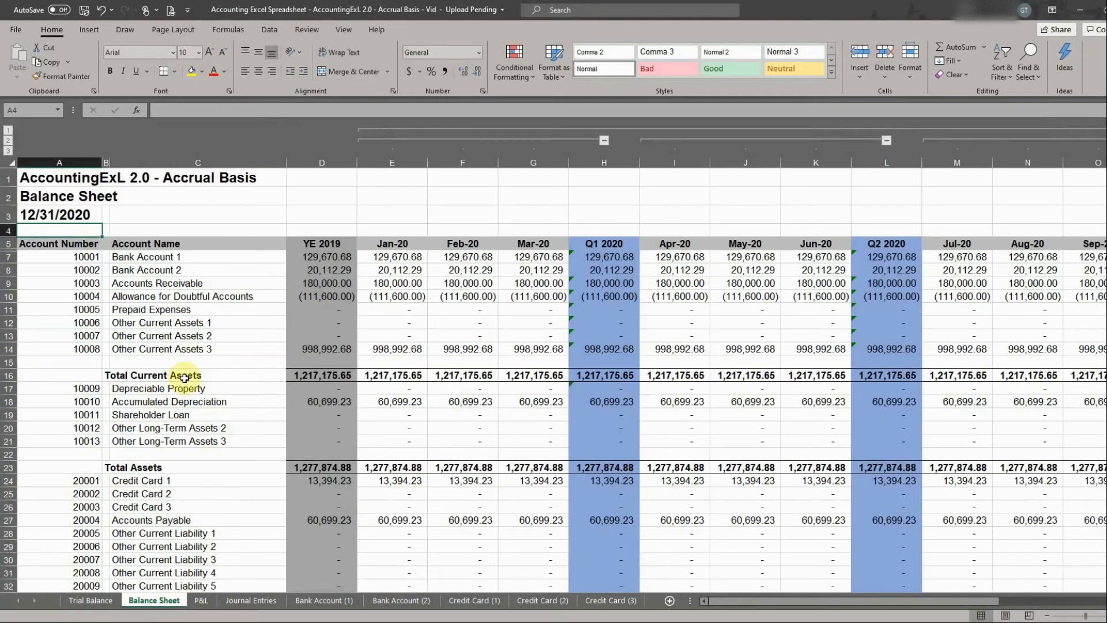
{"action": "left_click", "coordinate": [168, 416]}
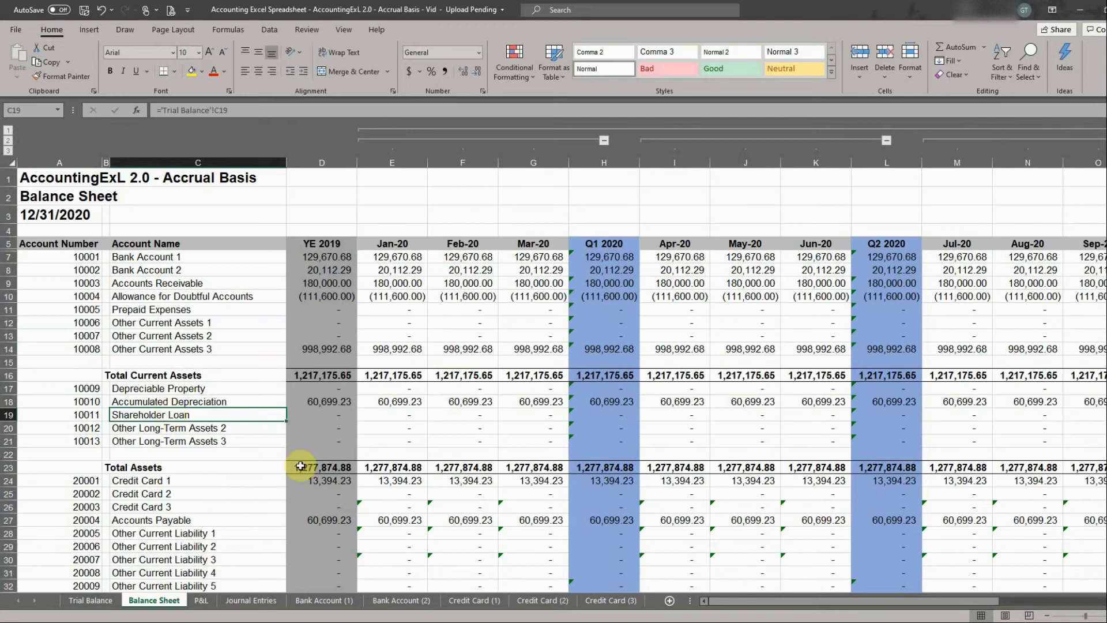
Step: Check the Account list for cell D2 on the Bank Account (1) sheet for the renamed Shareholder Loan account
{"action": "left_click", "coordinate": [347, 601]}
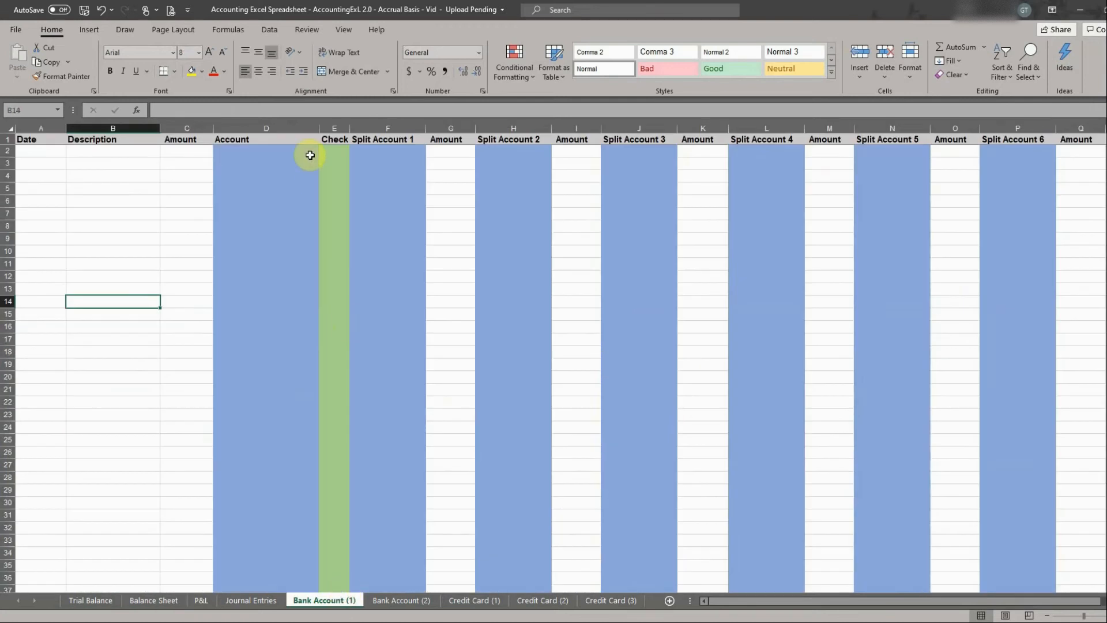
{"action": "left_click", "coordinate": [294, 152]}
{"action": "left_click", "coordinate": [325, 153]}
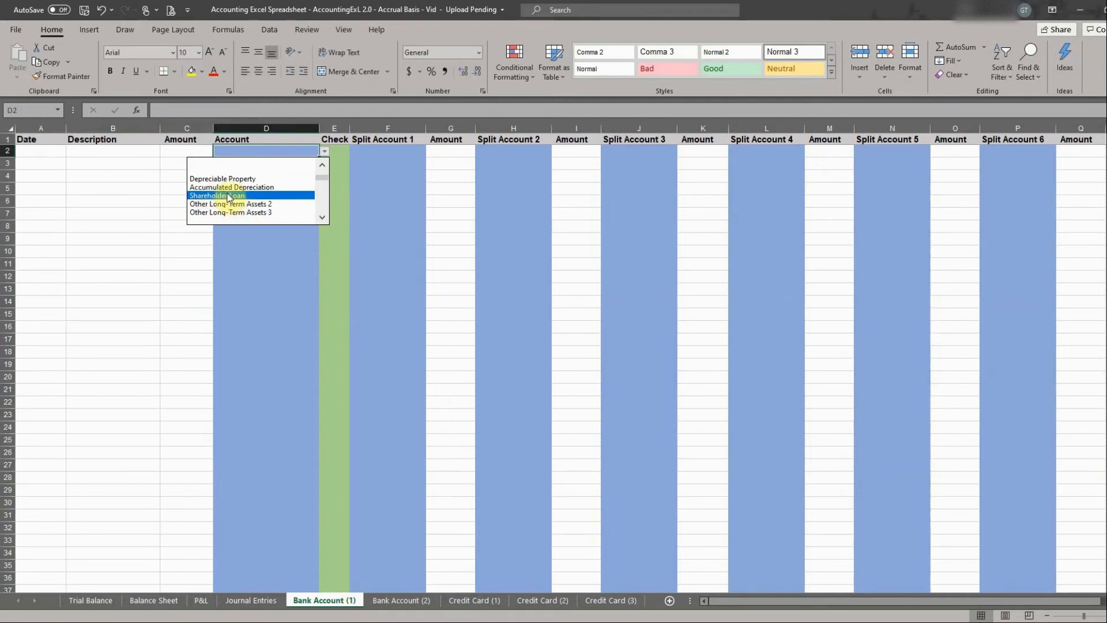
{"action": "key", "text": "Escape"}
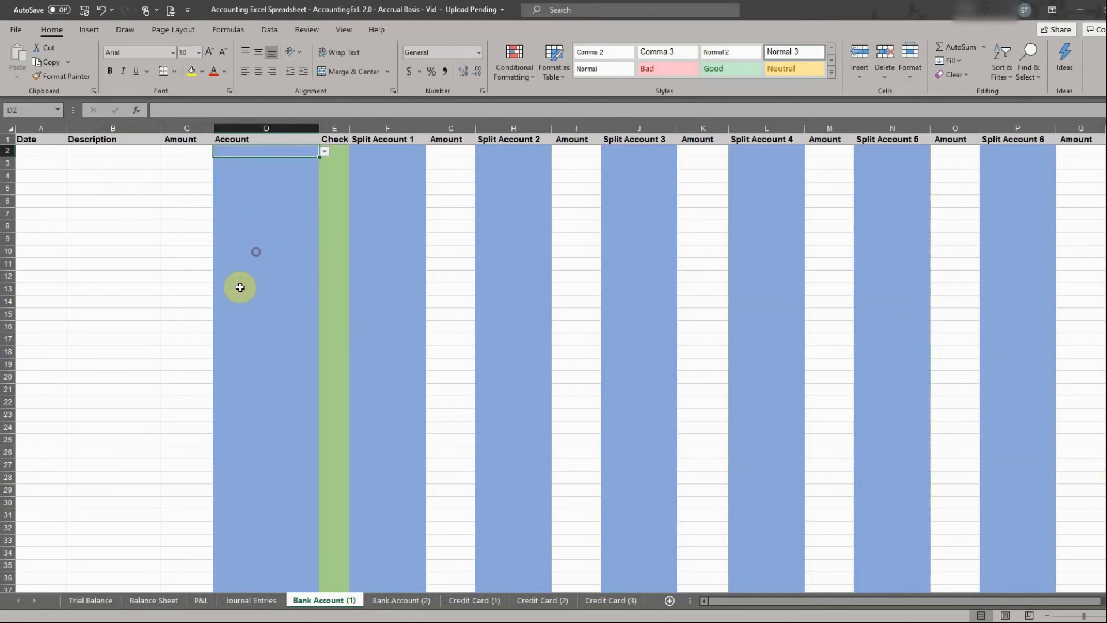
Step: Rename the account Other Long-term Liabilities 1 in C37 of the Trial Balance as Vehicle Loans
{"action": "left_click", "coordinate": [92, 601]}
{"action": "scroll", "coordinate": [254, 312], "scroll_direction": "down", "scroll_amount": 3}
{"action": "scroll", "coordinate": [245, 320], "scroll_direction": "up", "scroll_amount": 2}
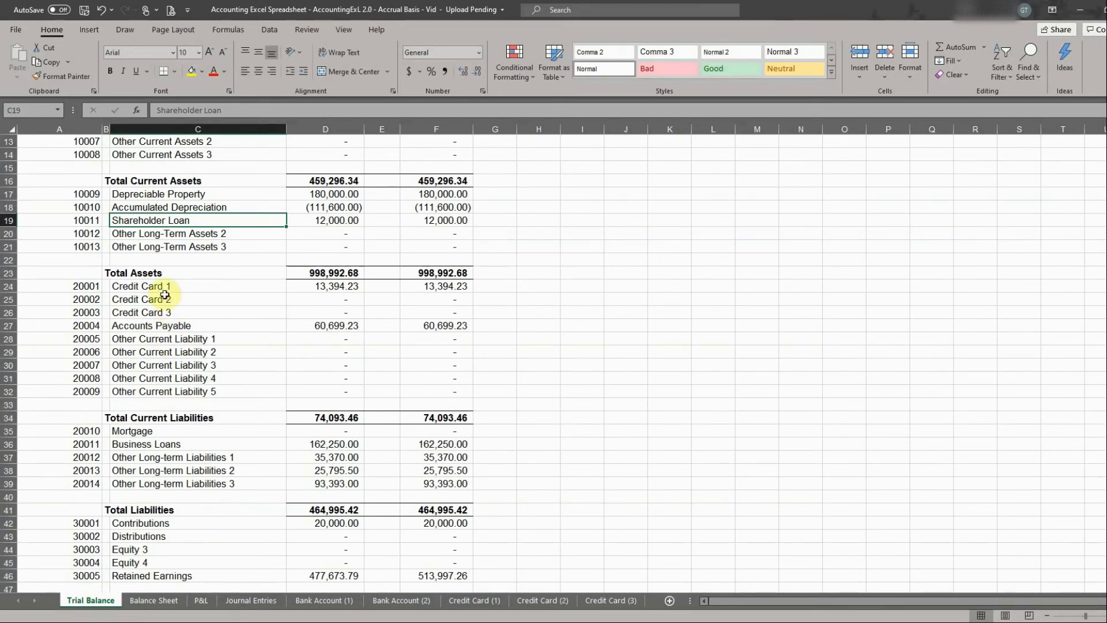
{"action": "left_click", "coordinate": [151, 456]}
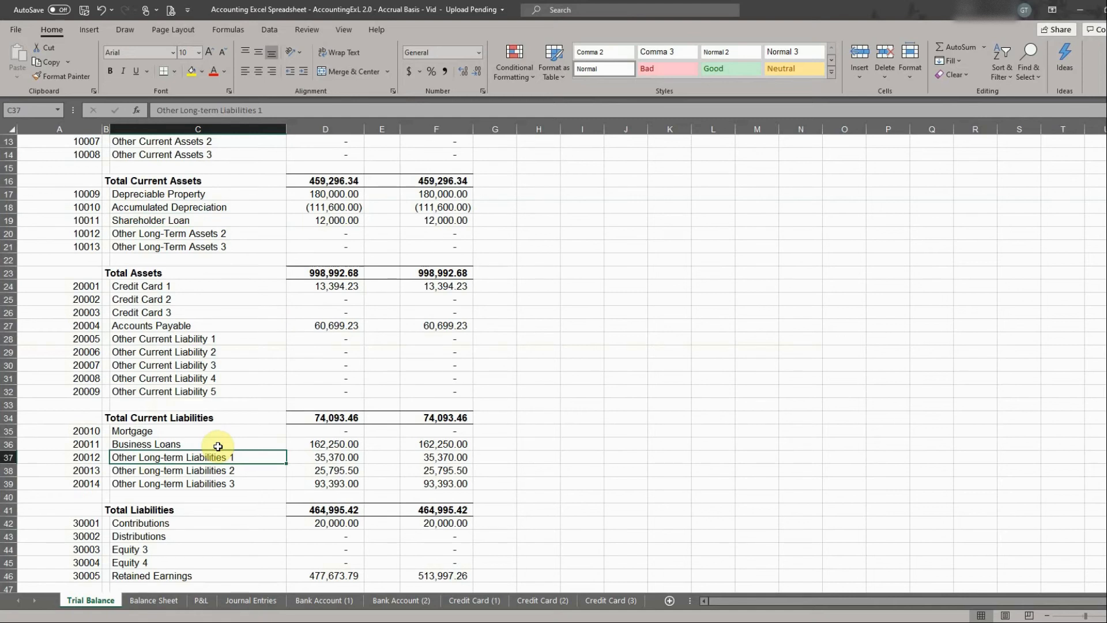
{"action": "type", "text": "Ve"}
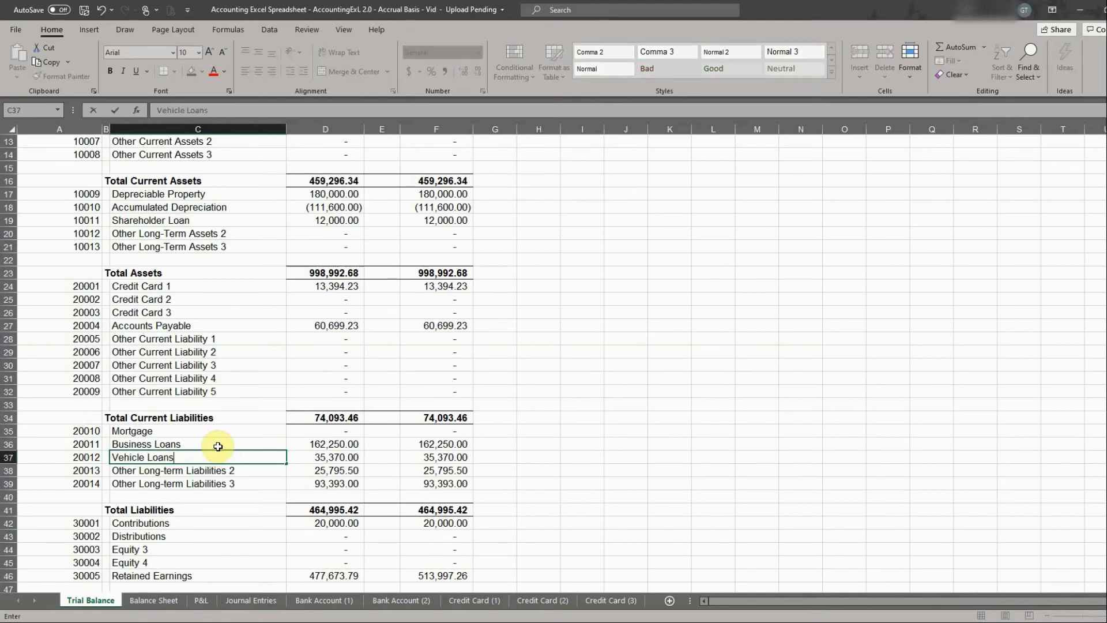
{"action": "type", "text": "hicle Loans"}
{"action": "key", "text": "Return"}
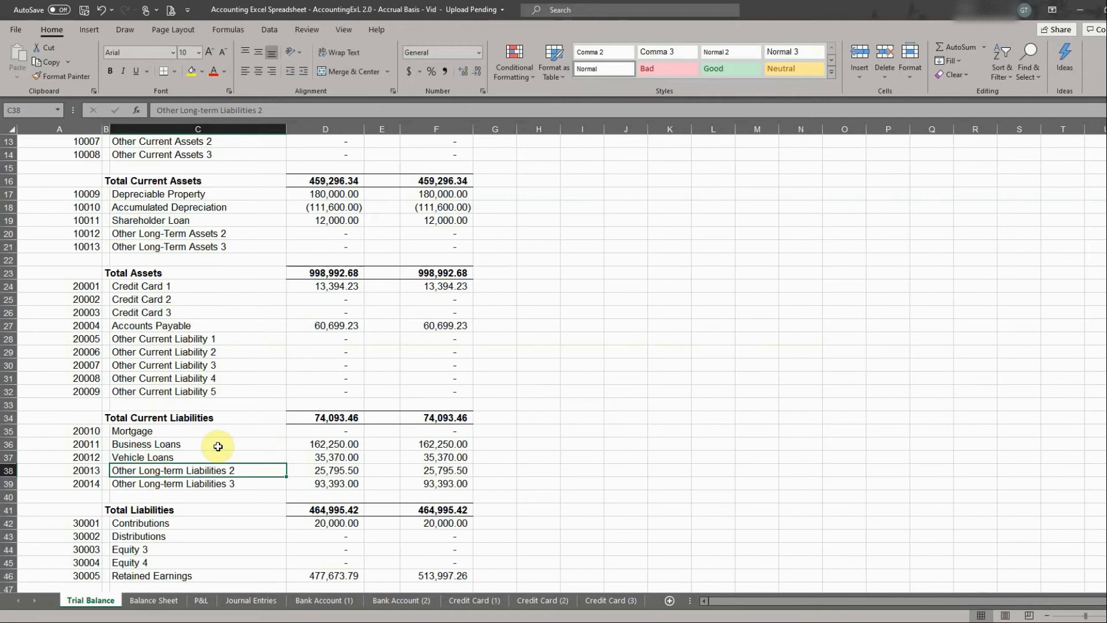
Step: Rename Other Long-term Liabilities 2 in C38 as Insurance Loan and Other Long-term Liabilities 3 in C39 as Other Loans
{"action": "type", "text": "Insurance Loan"}
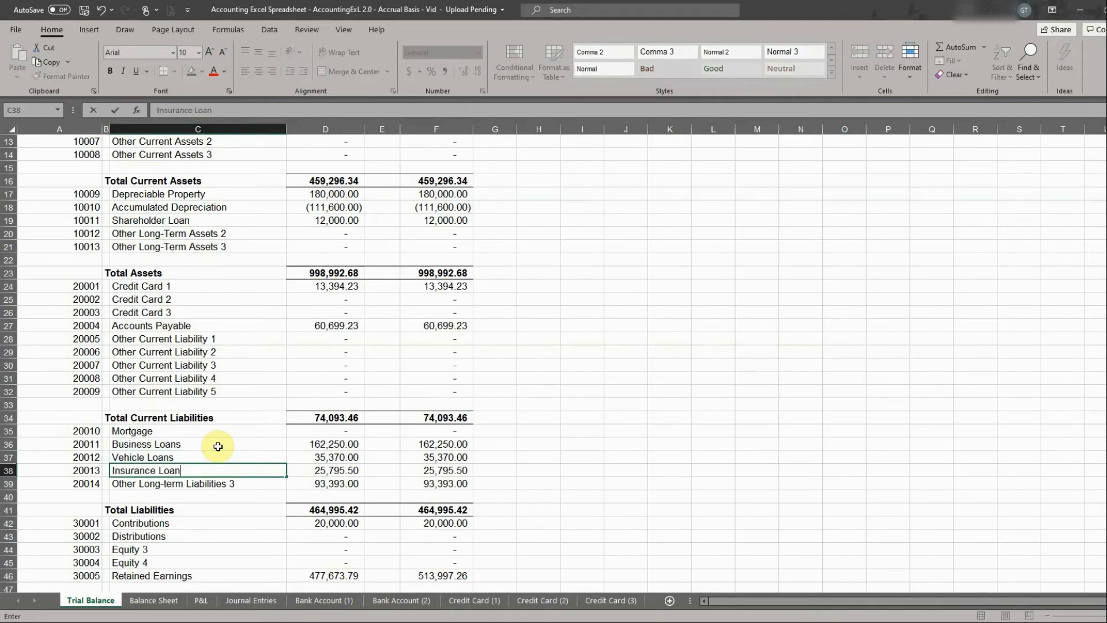
{"action": "key", "text": "Return"}
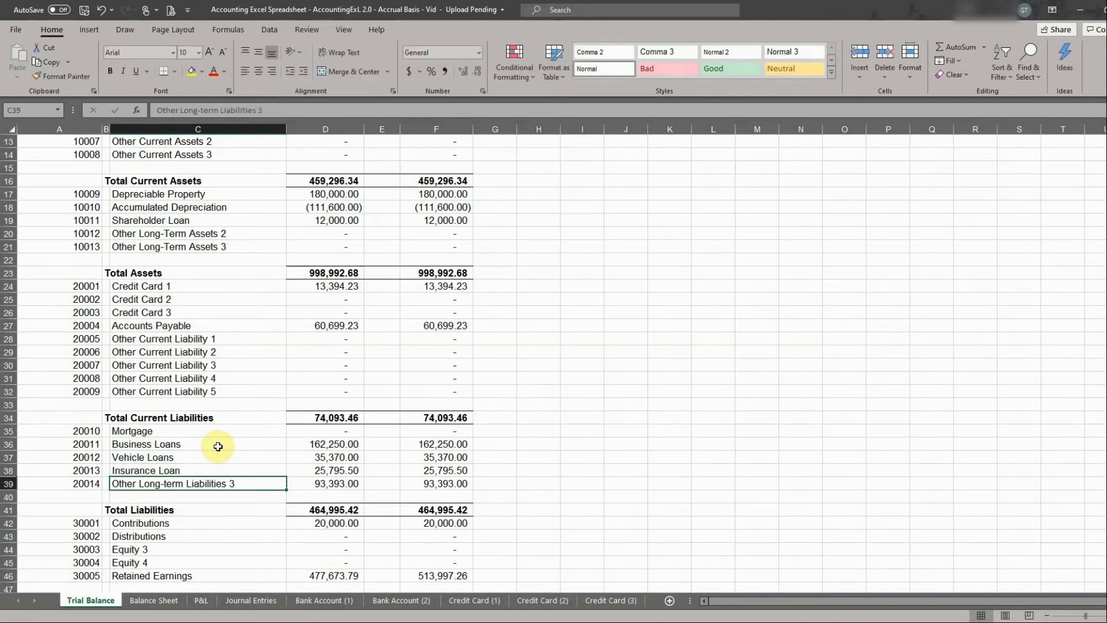
{"action": "type", "text": "Other"}
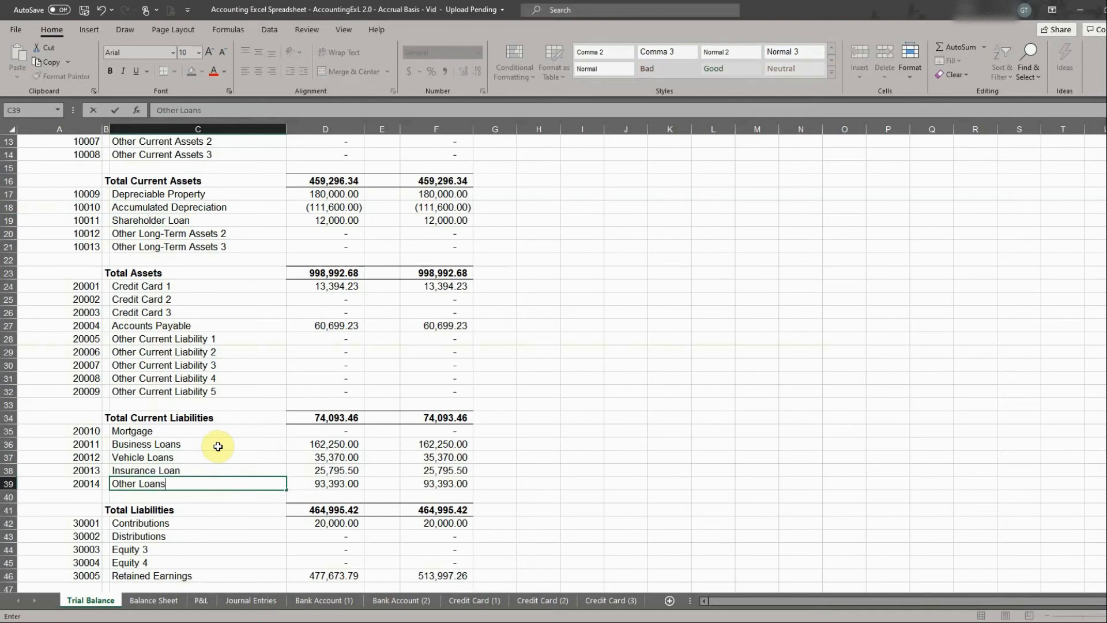
{"action": "type", "text": " Loans"}
{"action": "key", "text": "Return"}
{"action": "scroll", "coordinate": [218, 446], "scroll_direction": "down", "scroll_amount": 7}
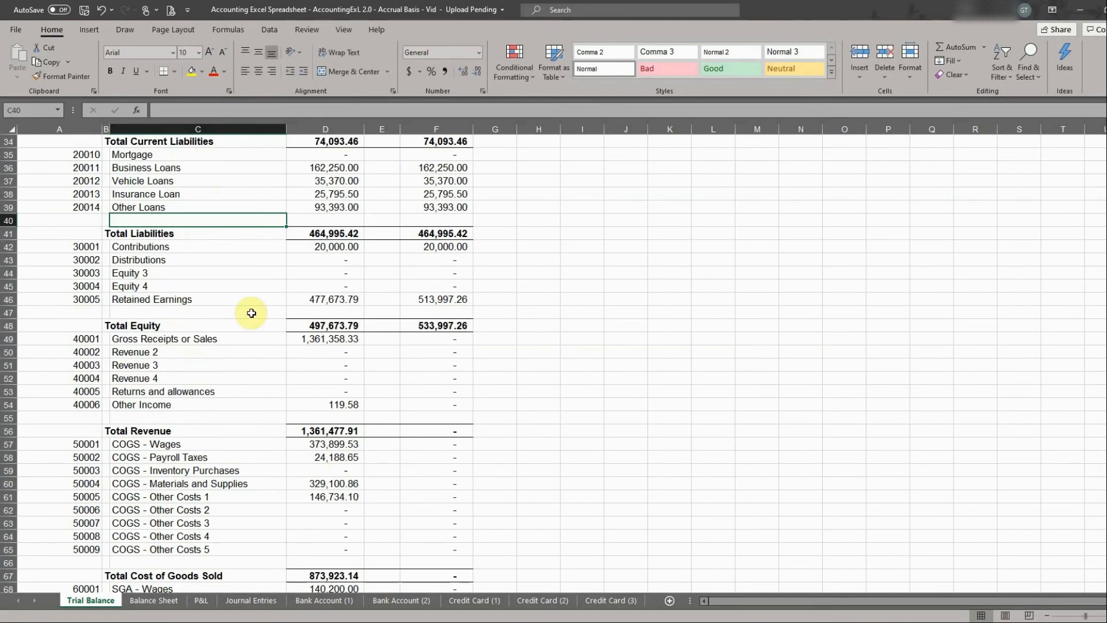
Step: Inspect the linked long-term liability names in C37 to C39 on the Balance Sheet
{"action": "left_click", "coordinate": [149, 601]}
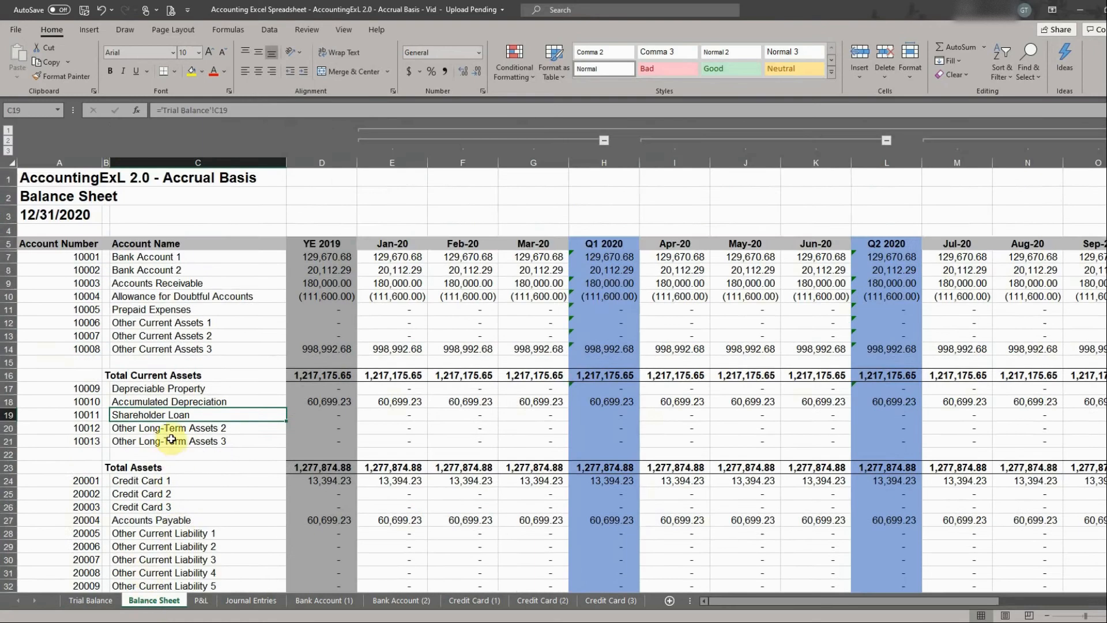
{"action": "scroll", "coordinate": [172, 439], "scroll_direction": "down", "scroll_amount": 6}
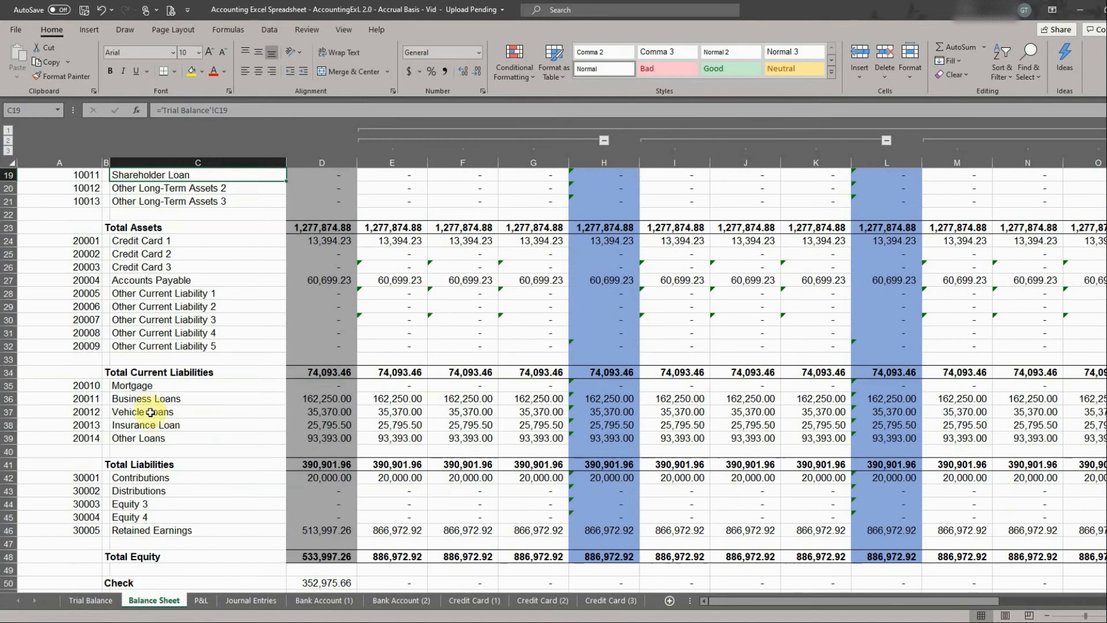
{"action": "left_click", "coordinate": [150, 412]}
{"action": "left_click", "coordinate": [151, 425]}
{"action": "left_click", "coordinate": [153, 439]}
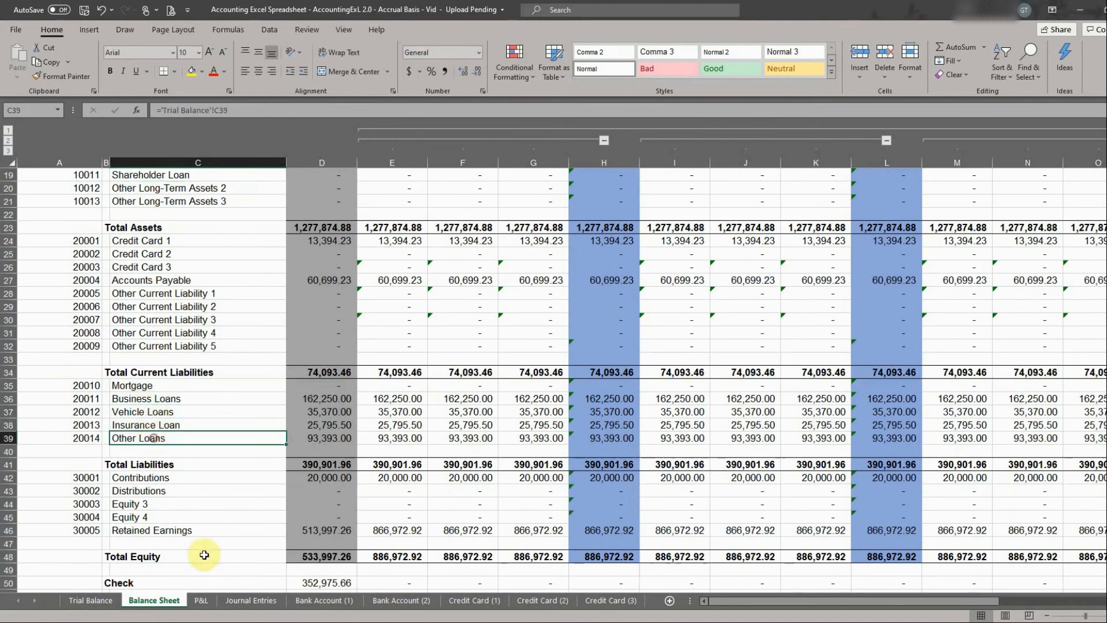
Step: Review the P&L account names, and look through the revenue, cost and balance accounts on the Trial Balance
{"action": "left_click", "coordinate": [201, 602]}
{"action": "scroll", "coordinate": [190, 426], "scroll_direction": "down", "scroll_amount": 4}
{"action": "scroll", "coordinate": [190, 412], "scroll_direction": "up", "scroll_amount": 4}
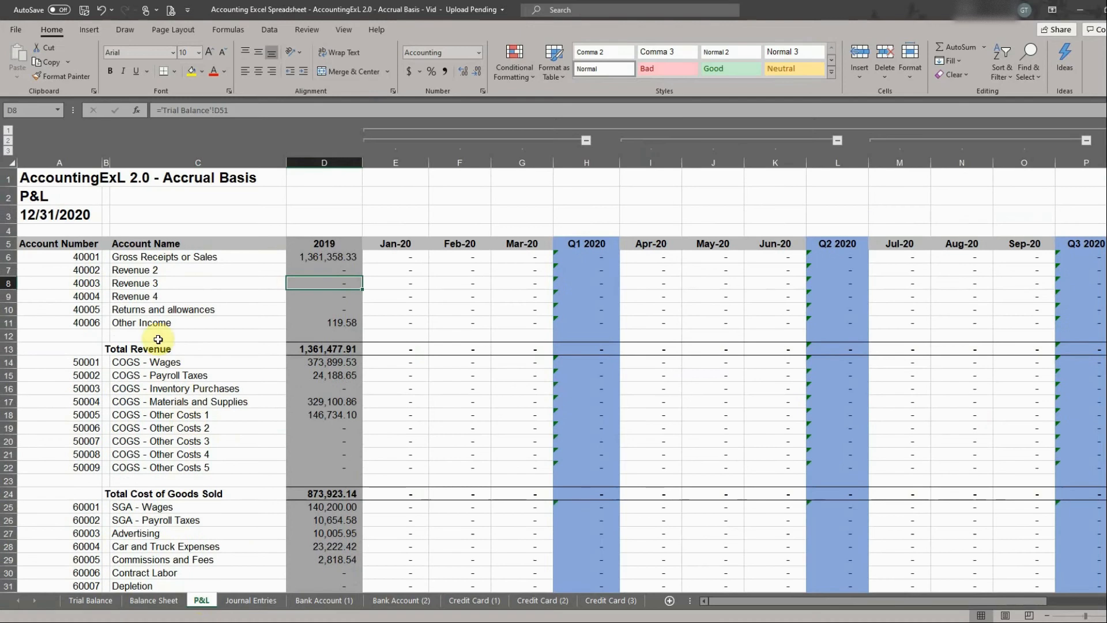
{"action": "left_click", "coordinate": [91, 600]}
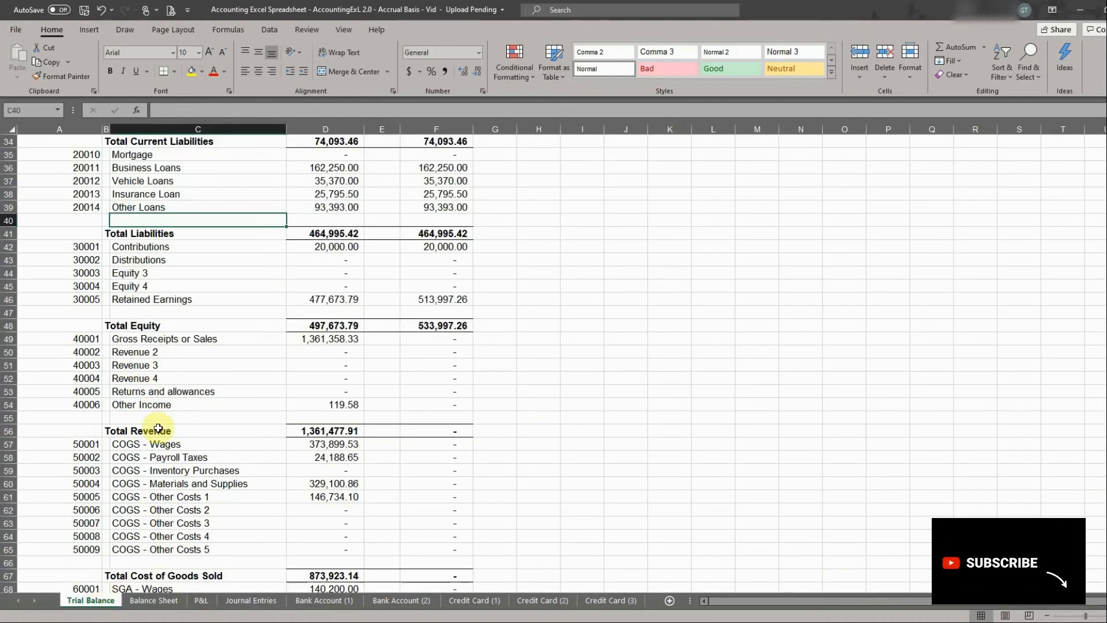
{"action": "scroll", "coordinate": [158, 427], "scroll_direction": "down", "scroll_amount": 5}
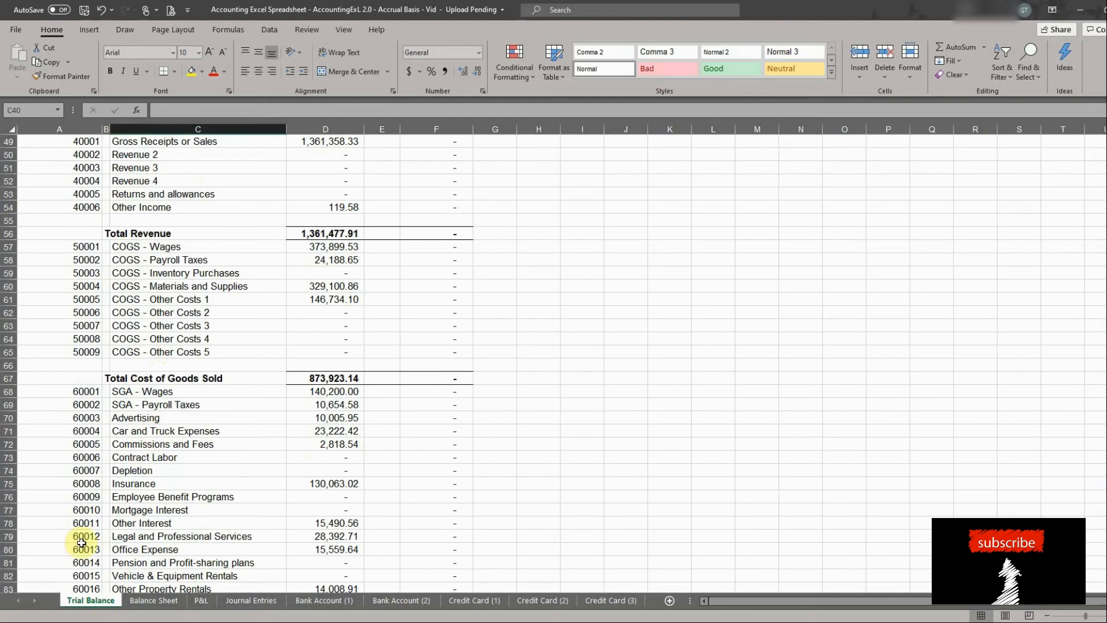
{"action": "scroll", "coordinate": [456, 502], "scroll_direction": "down", "scroll_amount": 4}
{"action": "scroll", "coordinate": [412, 471], "scroll_direction": "up", "scroll_amount": 9}
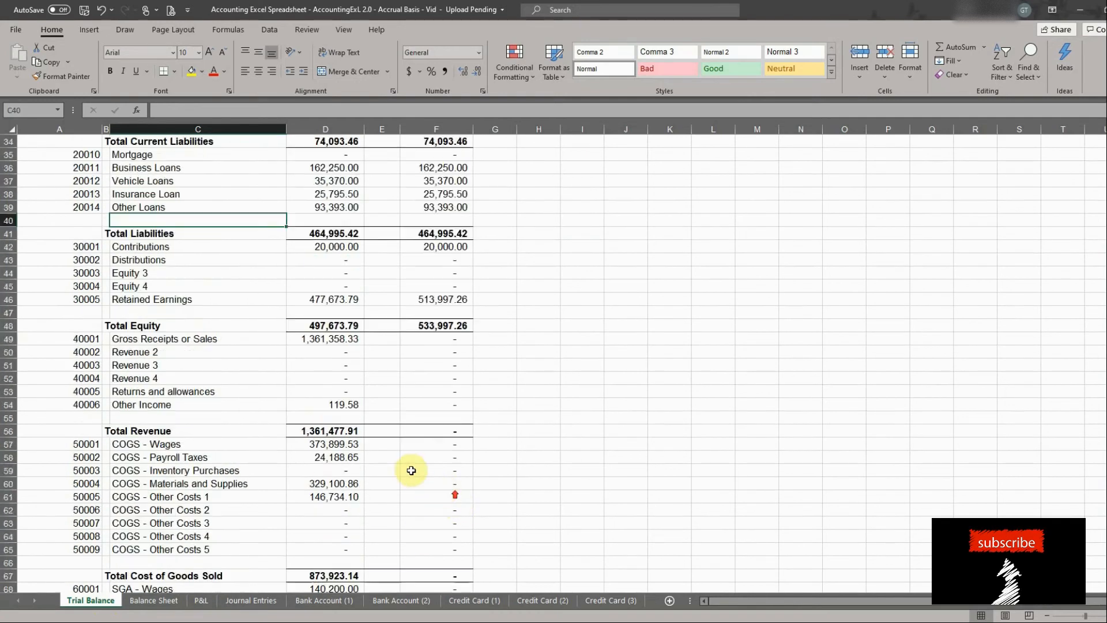
{"action": "scroll", "coordinate": [411, 470], "scroll_direction": "up", "scroll_amount": 5}
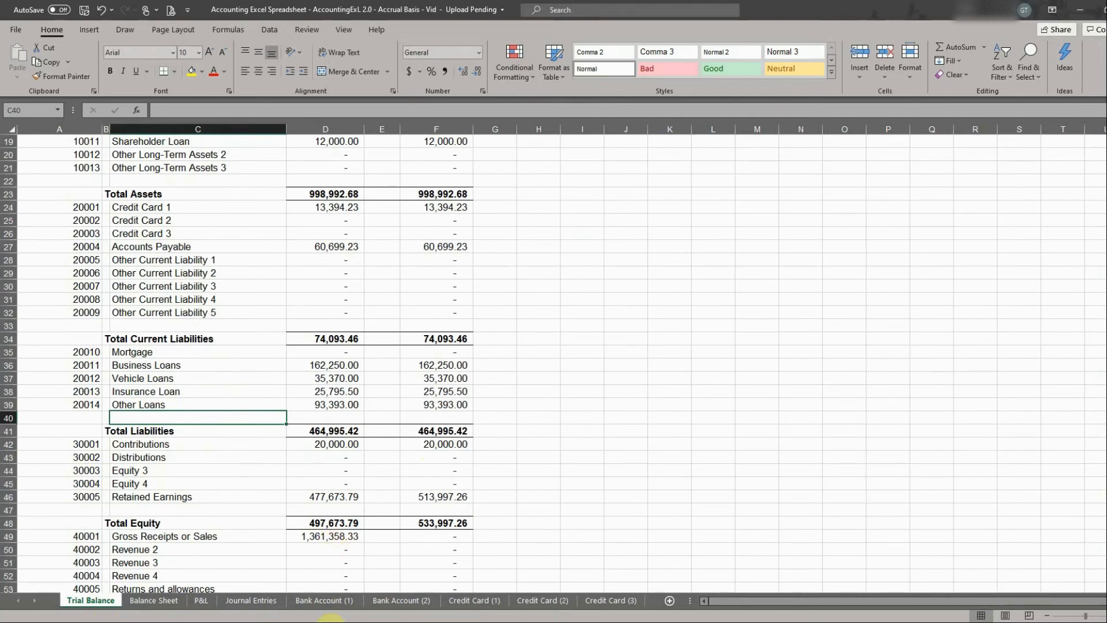
{"action": "scroll", "coordinate": [317, 472], "scroll_direction": "up", "scroll_amount": 6}
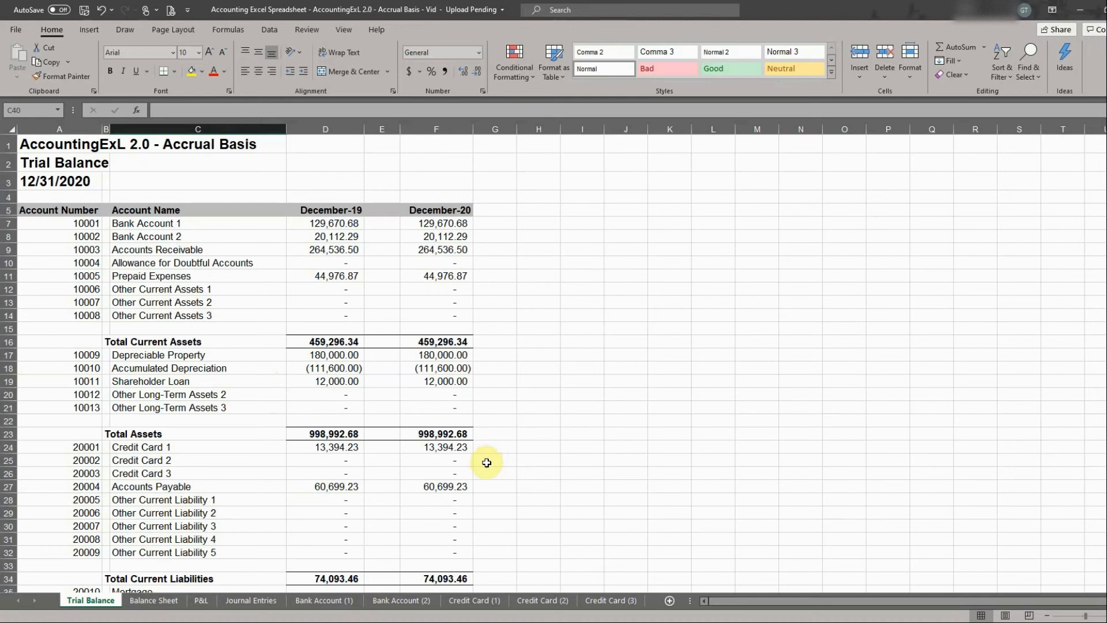
Step: Switch to the Bank entries workbook and examine how withdrawals and deposits are signed in the Bank 1234 Amount column
{"action": "mouse_move", "coordinate": [306, 622]}
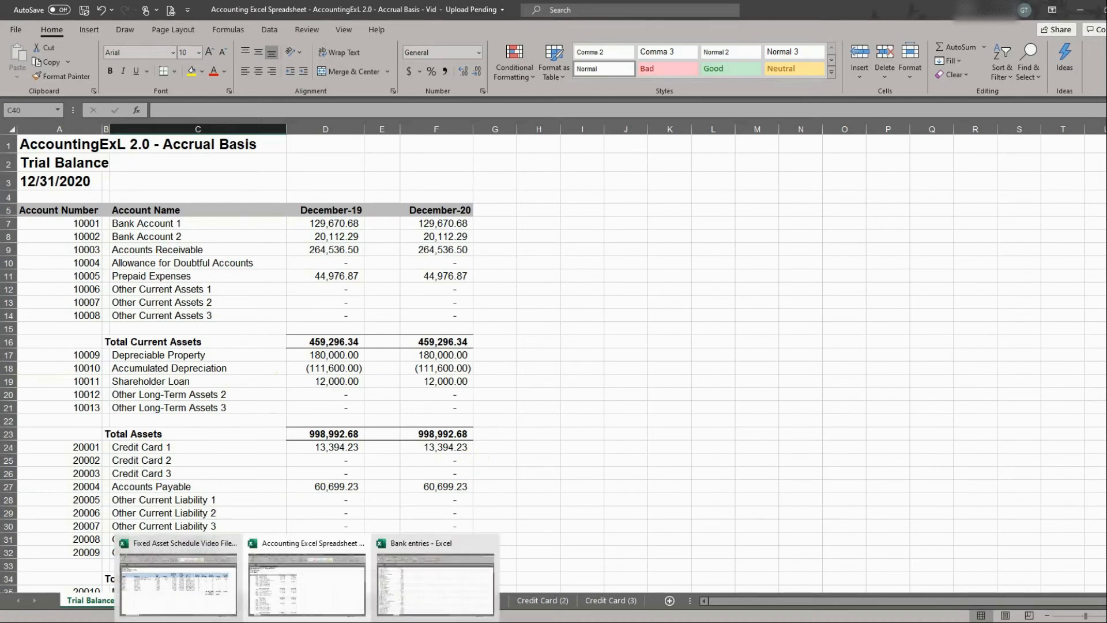
{"action": "left_click", "coordinate": [420, 592]}
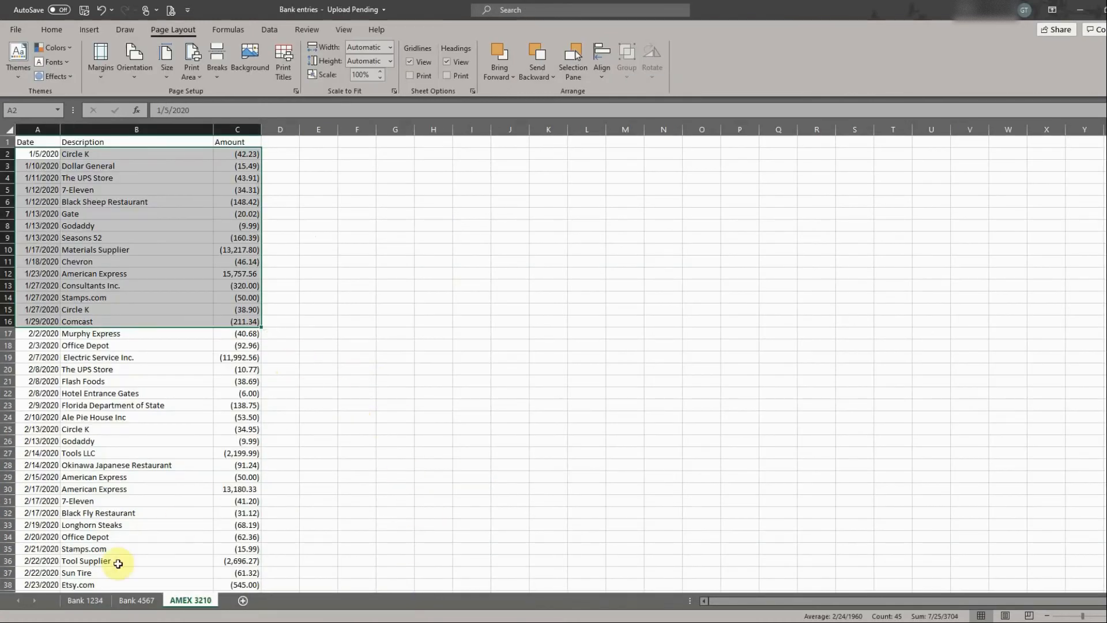
{"action": "left_click", "coordinate": [89, 600]}
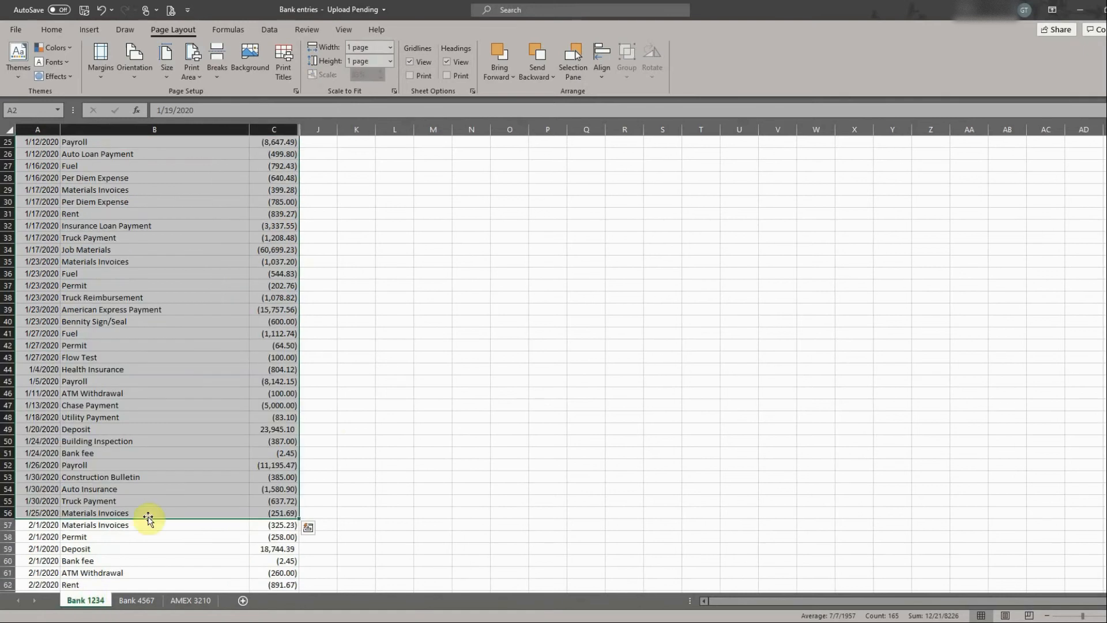
{"action": "scroll", "coordinate": [209, 415], "scroll_direction": "up", "scroll_amount": 5}
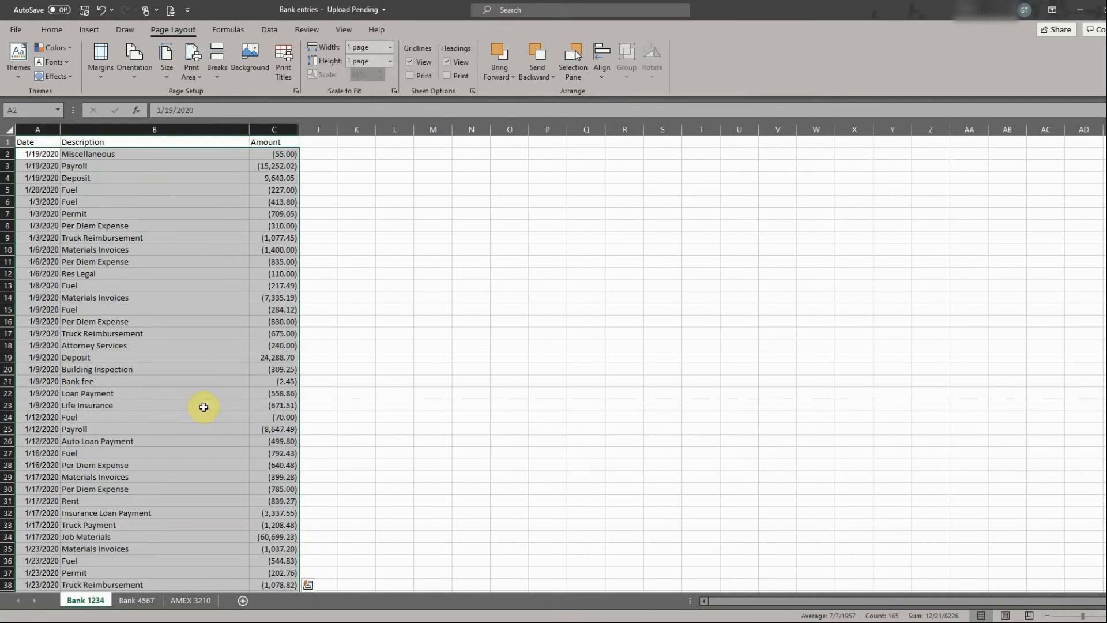
{"action": "left_click", "coordinate": [214, 321]}
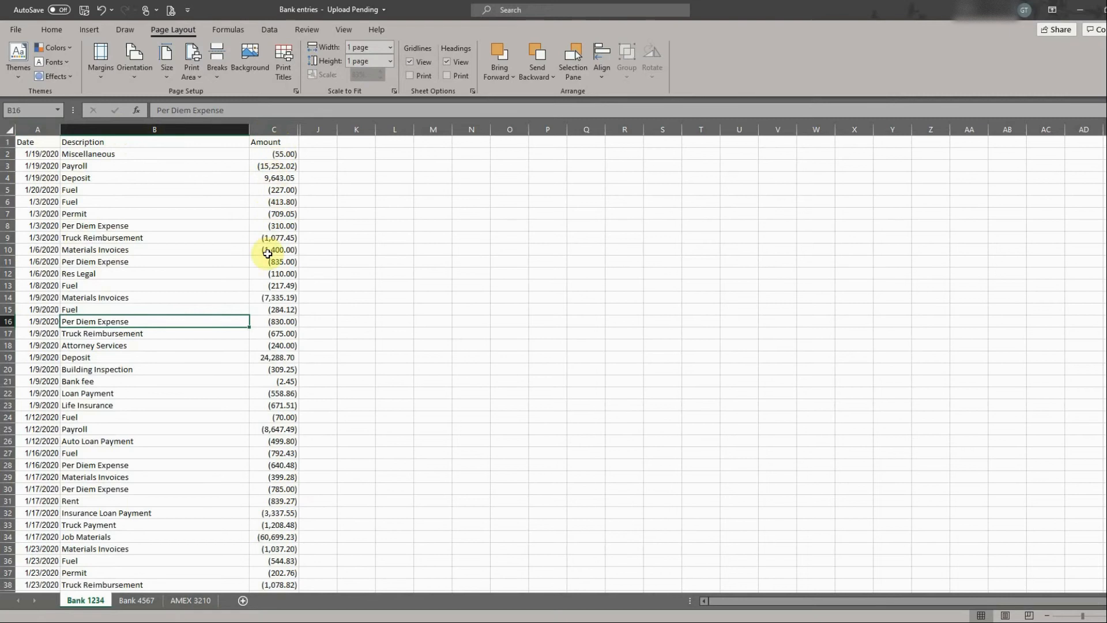
{"action": "left_click", "coordinate": [284, 155]}
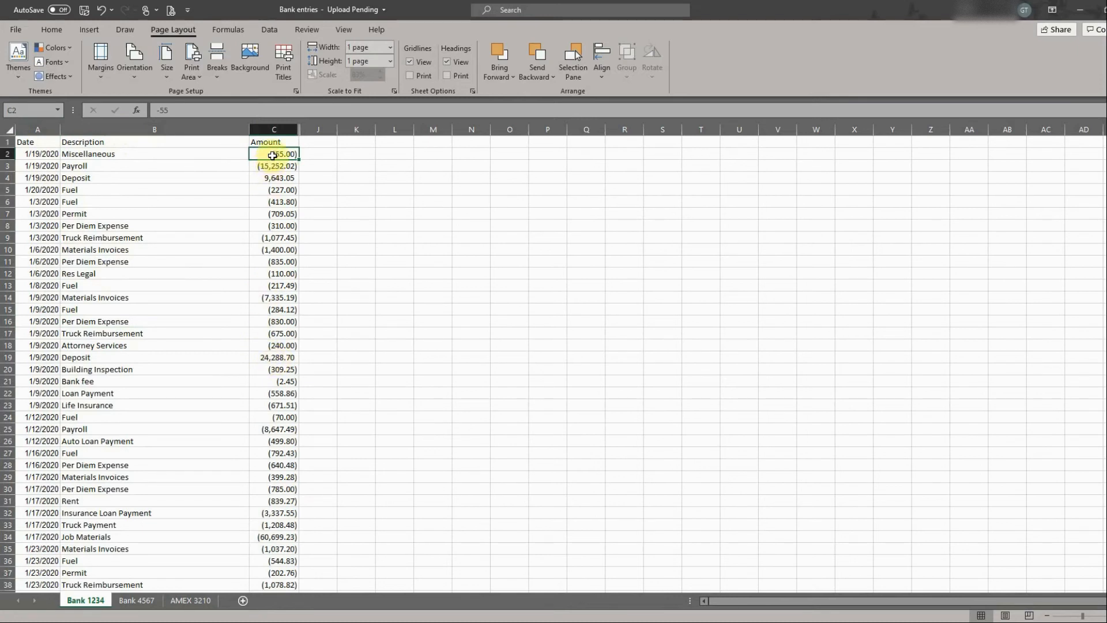
{"action": "left_click", "coordinate": [280, 357]}
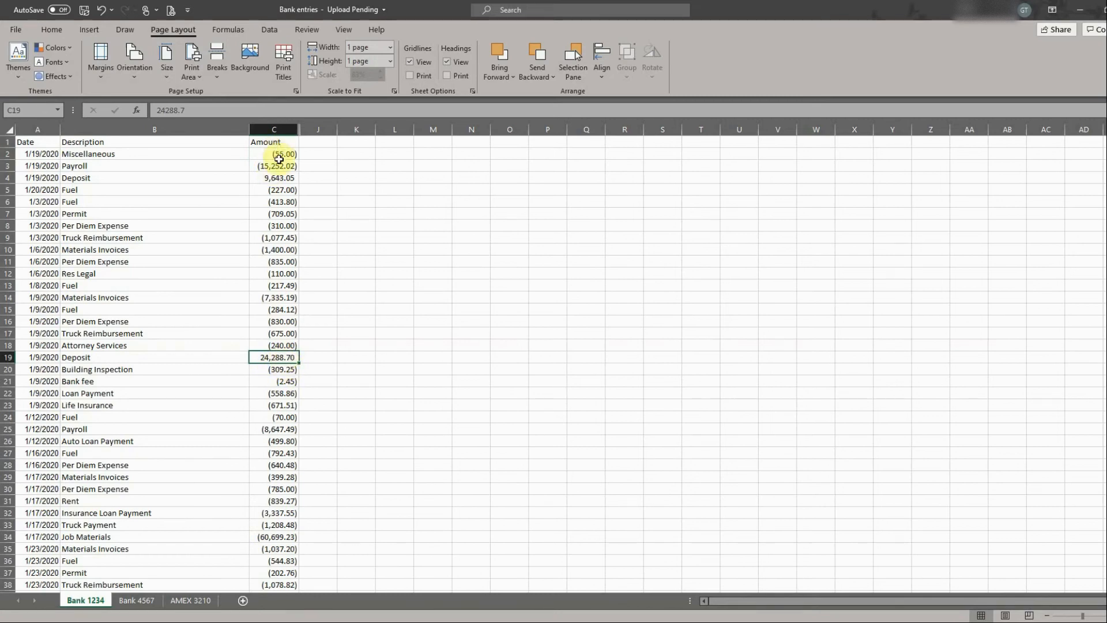
Step: Examine the Bank 4567 entries and compare the signs of charges and American Express payments on the AMEX 3210 sheet
{"action": "left_click", "coordinate": [137, 599]}
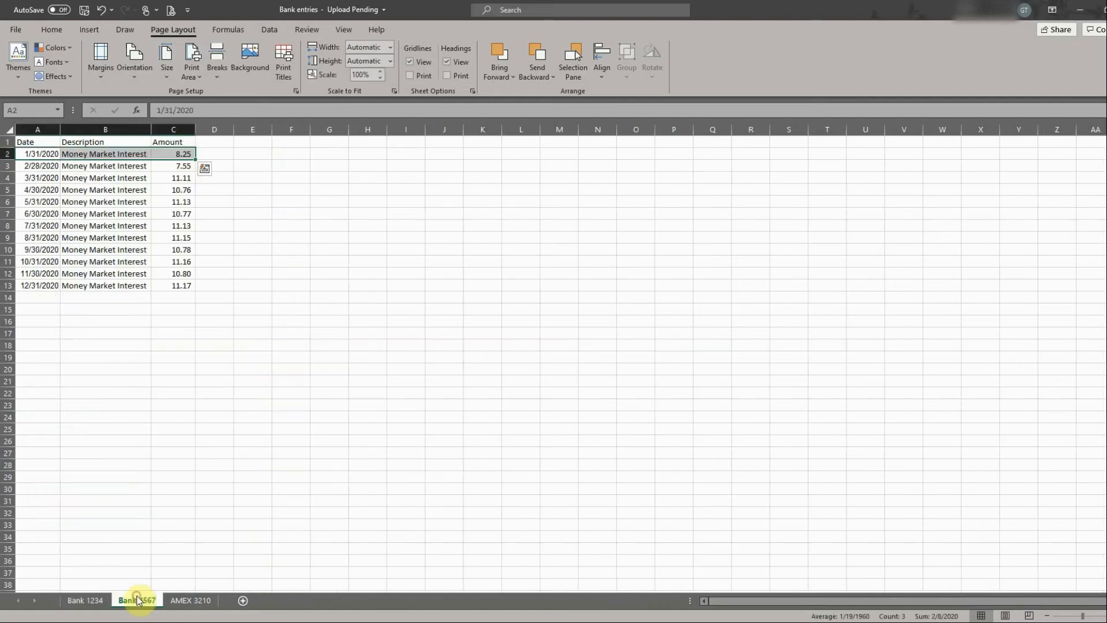
{"action": "left_click", "coordinate": [187, 599]}
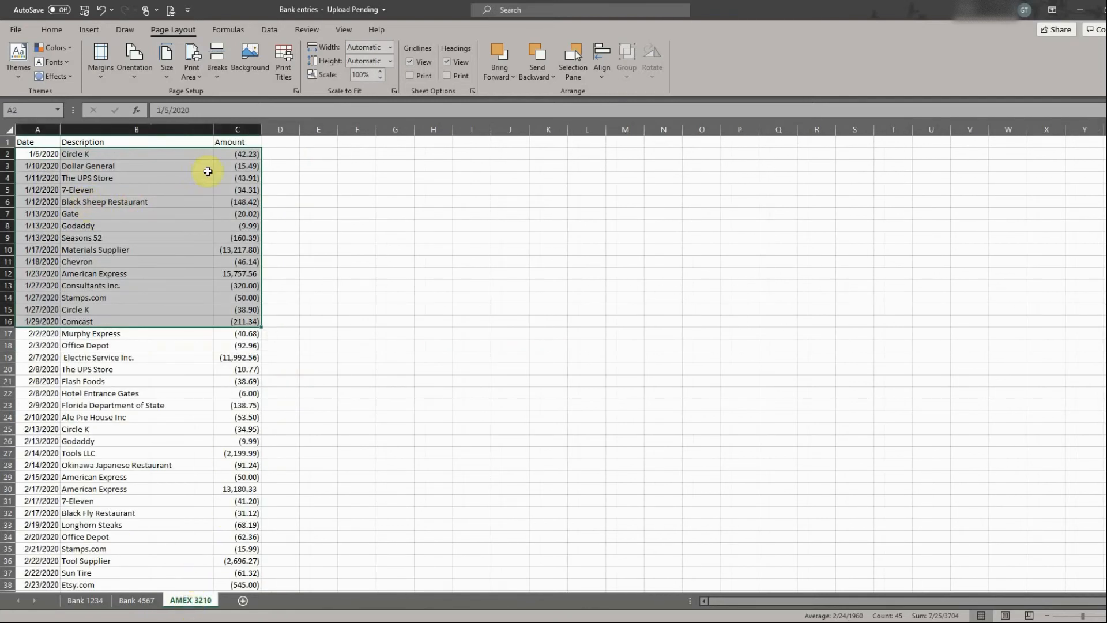
{"action": "left_click", "coordinate": [247, 165]}
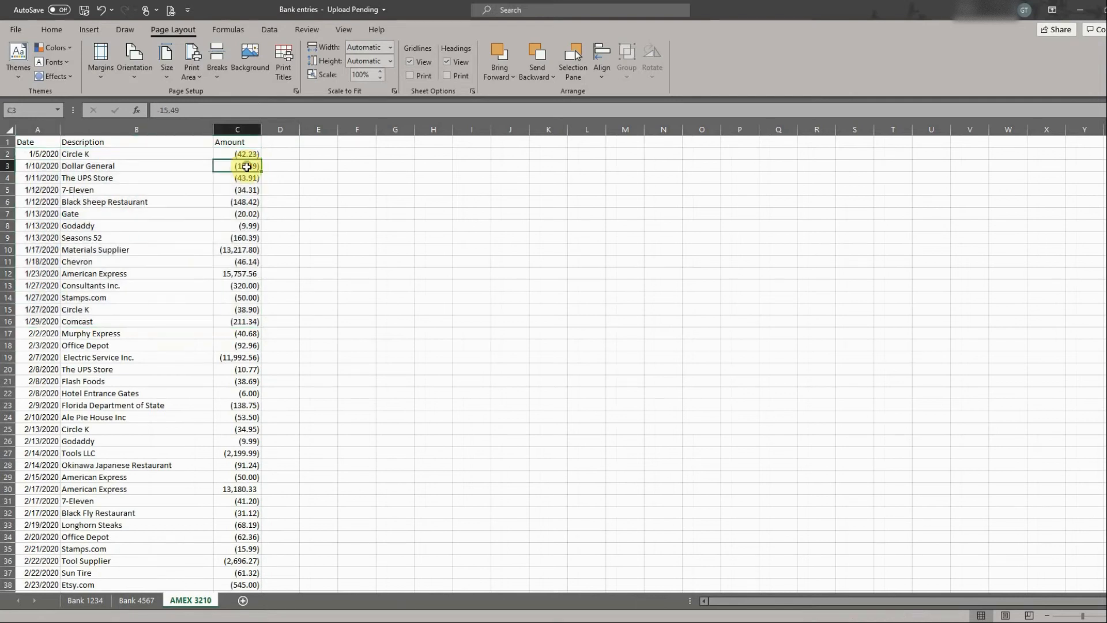
{"action": "left_click", "coordinate": [251, 272]}
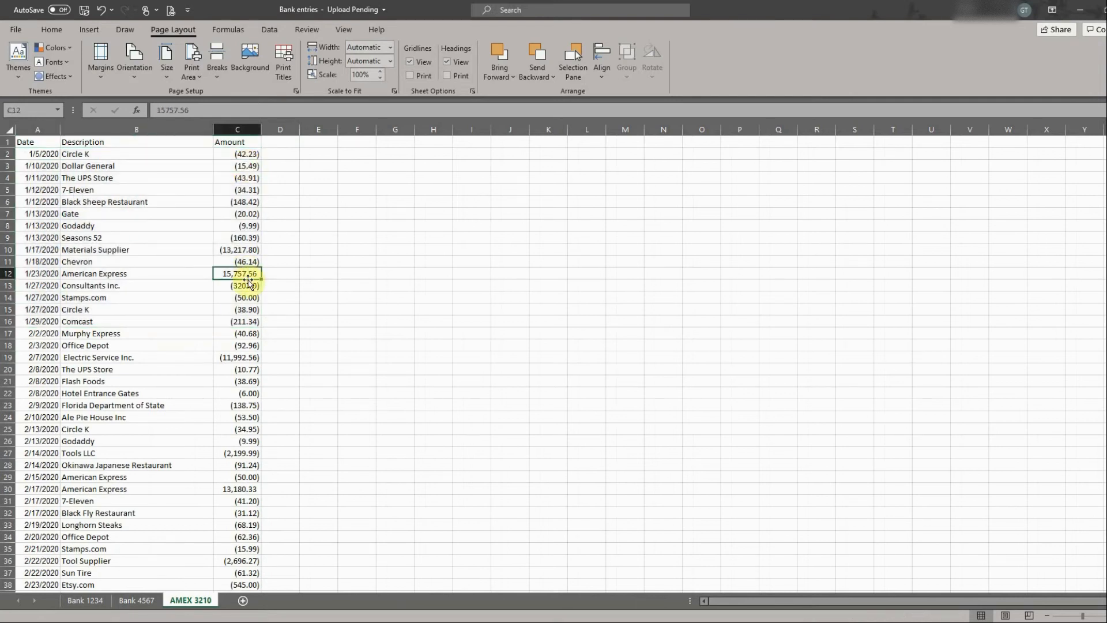
{"action": "left_click", "coordinate": [248, 156]}
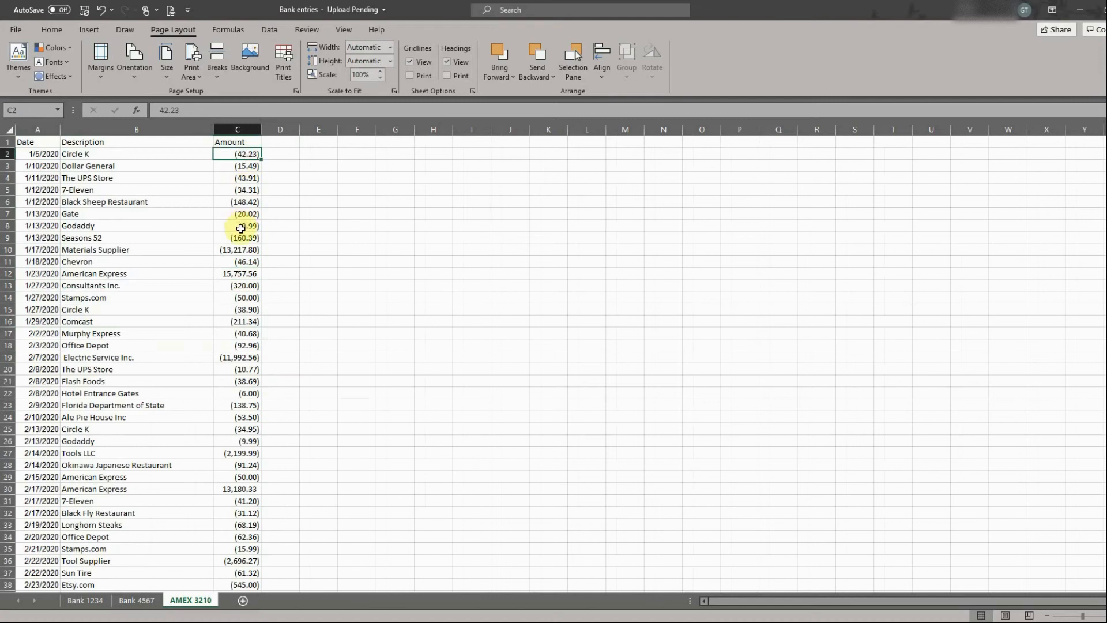
{"action": "left_click", "coordinate": [250, 275]}
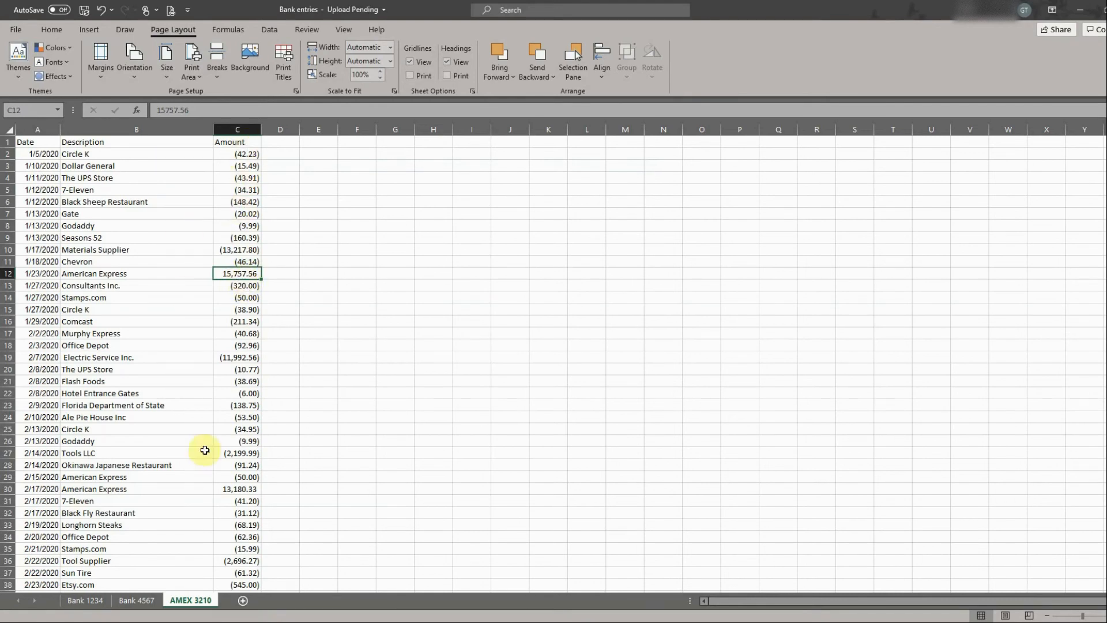
Step: Copy the January 2020 entries in A2:C56 of the Bank 1234 sheet
{"action": "left_click", "coordinate": [98, 602]}
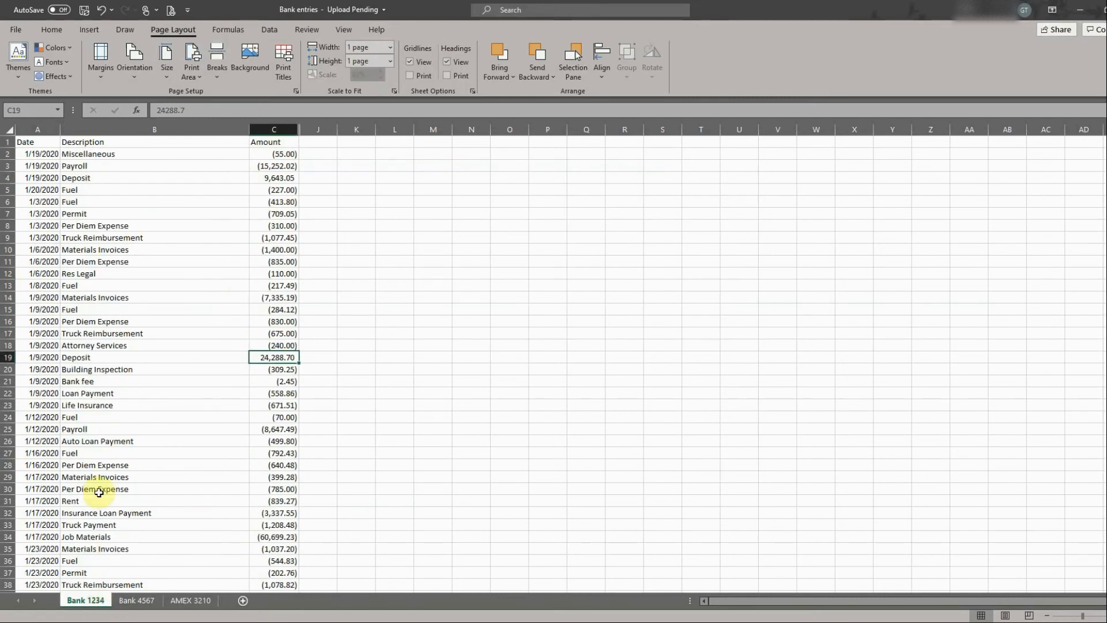
{"action": "left_click", "coordinate": [52, 155]}
{"action": "left_click_drag", "start_coordinate": [52, 155], "coordinate": [272, 509]}
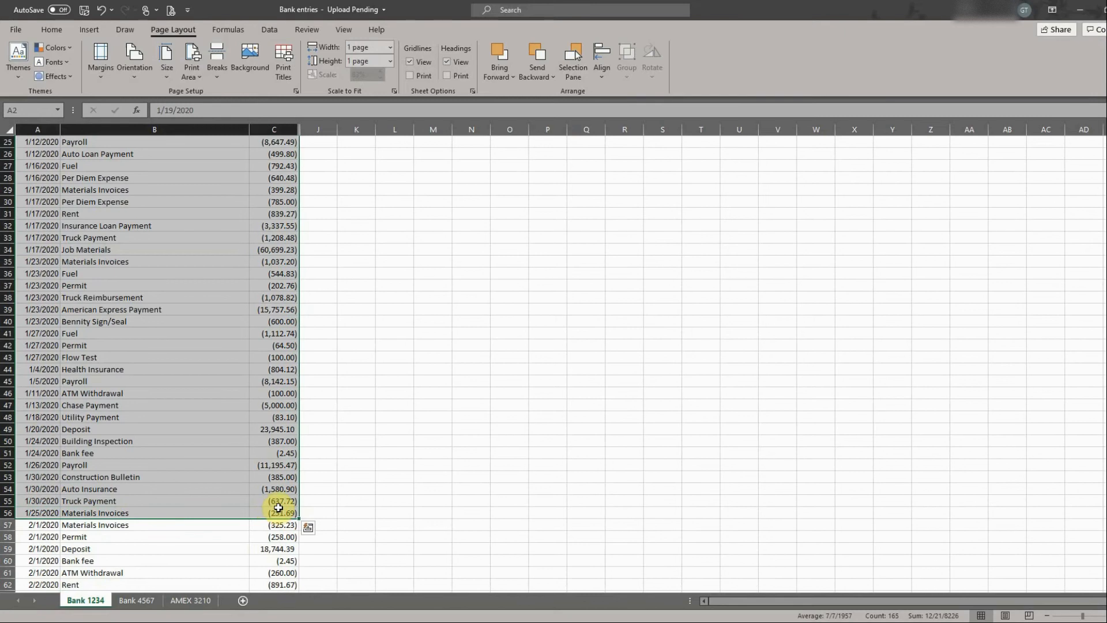
{"action": "key", "text": "ctrl+c"}
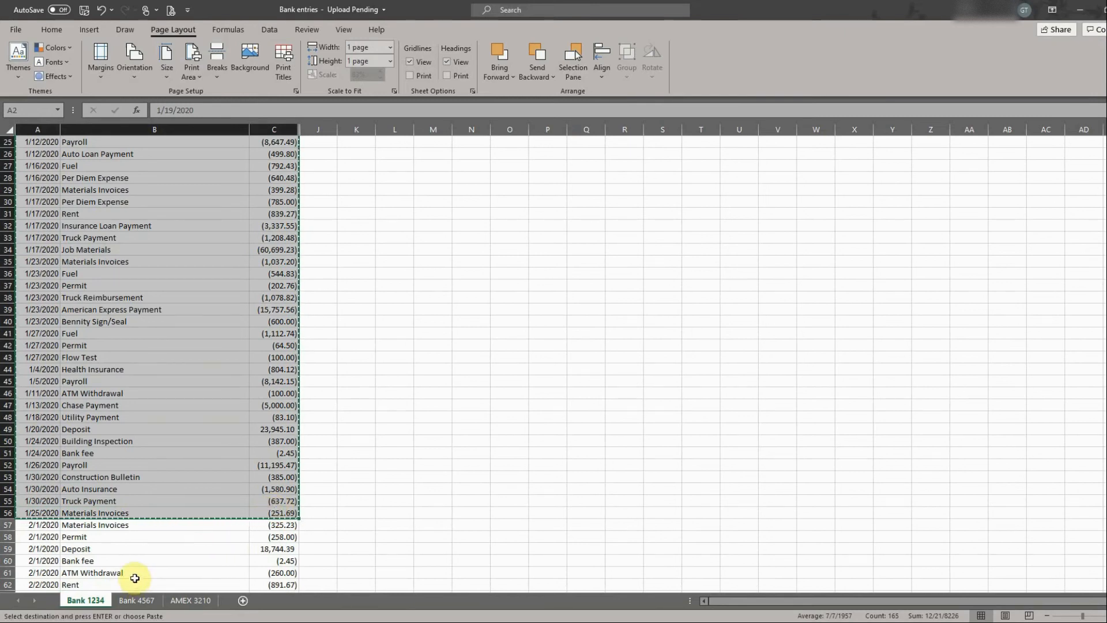
Step: Paste the copied entries into the accounting workbook's Bank Account (1) sheet from A2, keeping the default paste option, and look through them
{"action": "key", "text": "alt+Tab"}
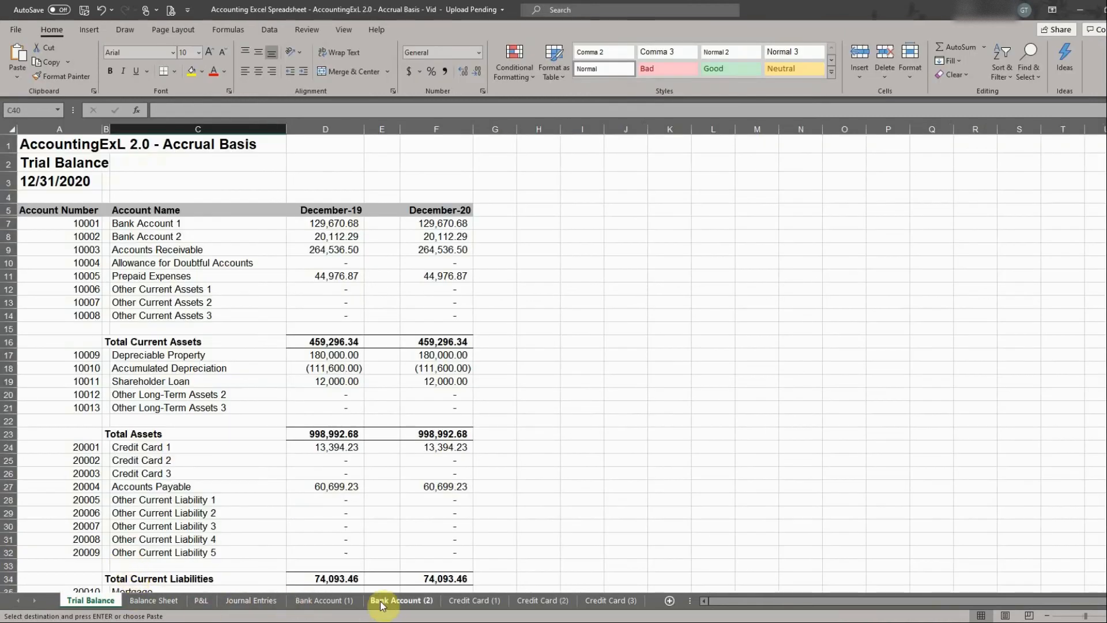
{"action": "left_click", "coordinate": [320, 602]}
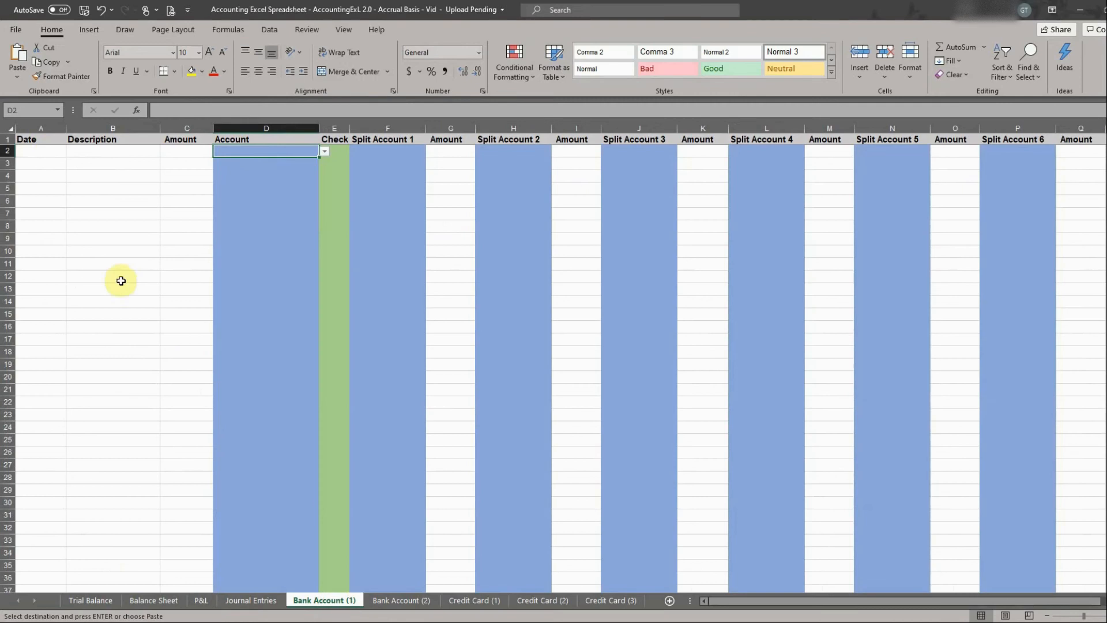
{"action": "left_click", "coordinate": [48, 151]}
{"action": "right_click", "coordinate": [48, 151]}
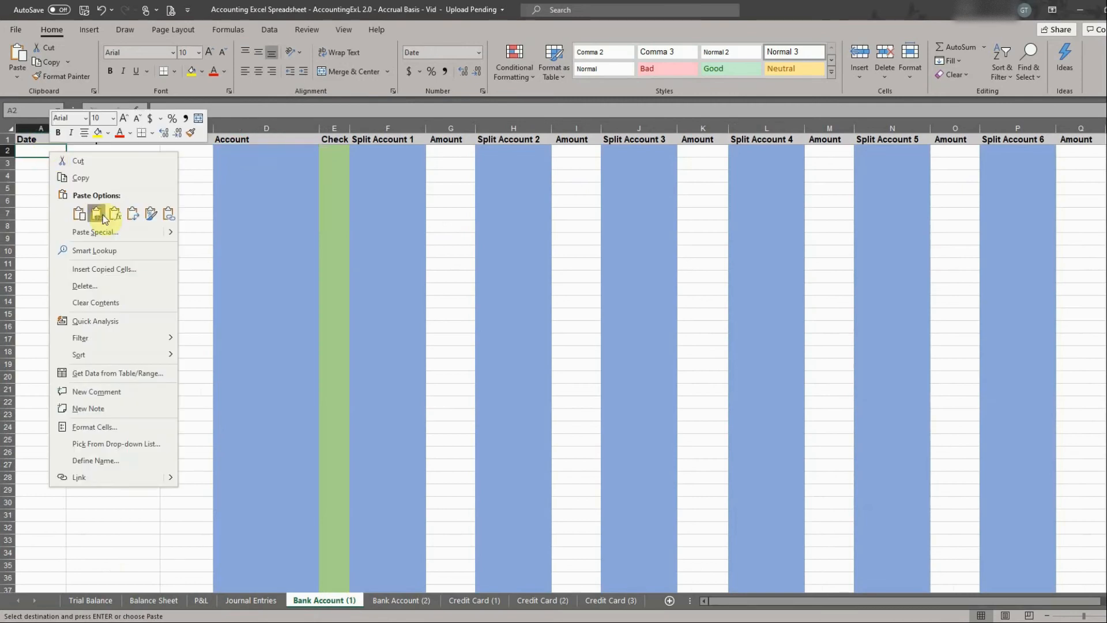
{"action": "left_click", "coordinate": [79, 215]}
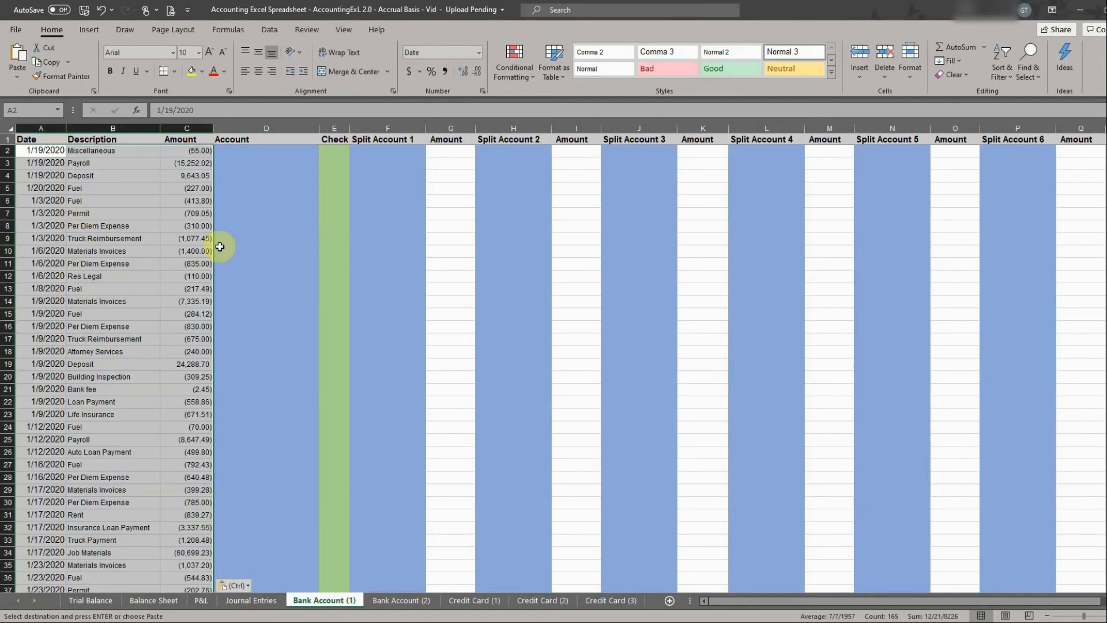
{"action": "scroll", "coordinate": [194, 353], "scroll_direction": "down", "scroll_amount": 6}
{"action": "scroll", "coordinate": [194, 353], "scroll_direction": "up", "scroll_amount": 6}
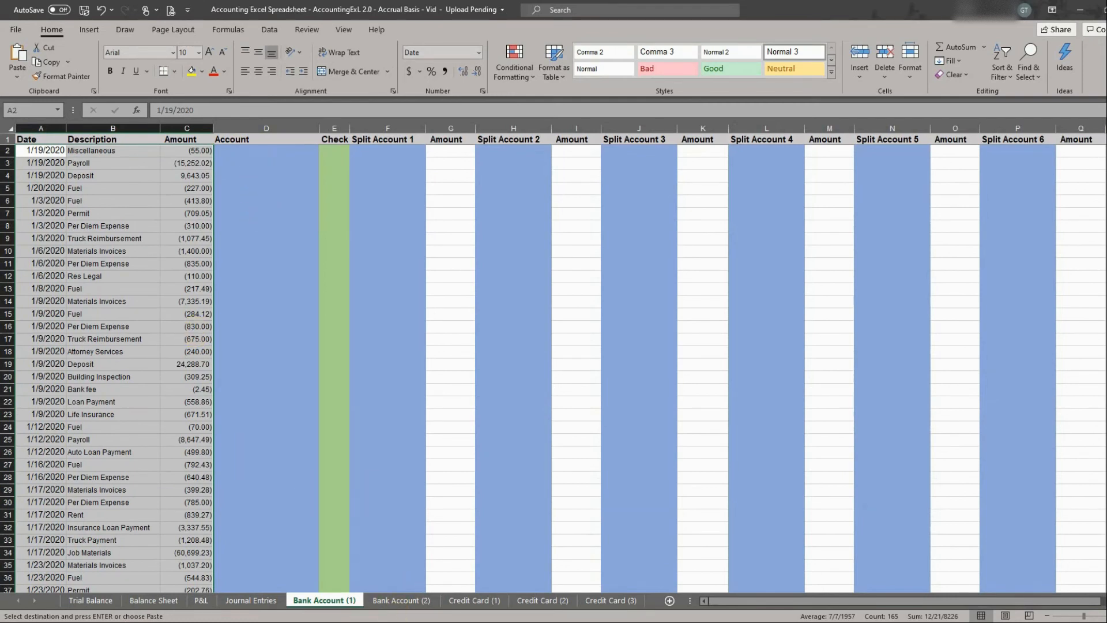
Step: Copy the 1/31/2020 Money Market Interest row from the Bank 4567 sheet and paste it at A2 of Bank Account (2)
{"action": "left_click", "coordinate": [447, 570]}
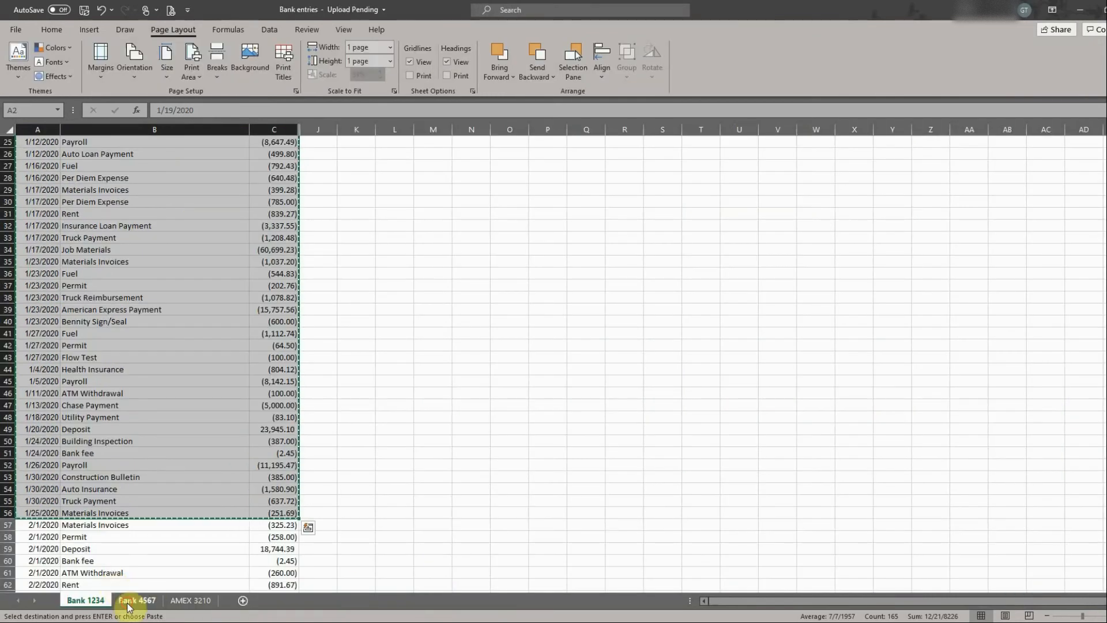
{"action": "left_click", "coordinate": [128, 600]}
{"action": "left_click_drag", "start_coordinate": [34, 153], "coordinate": [171, 157]}
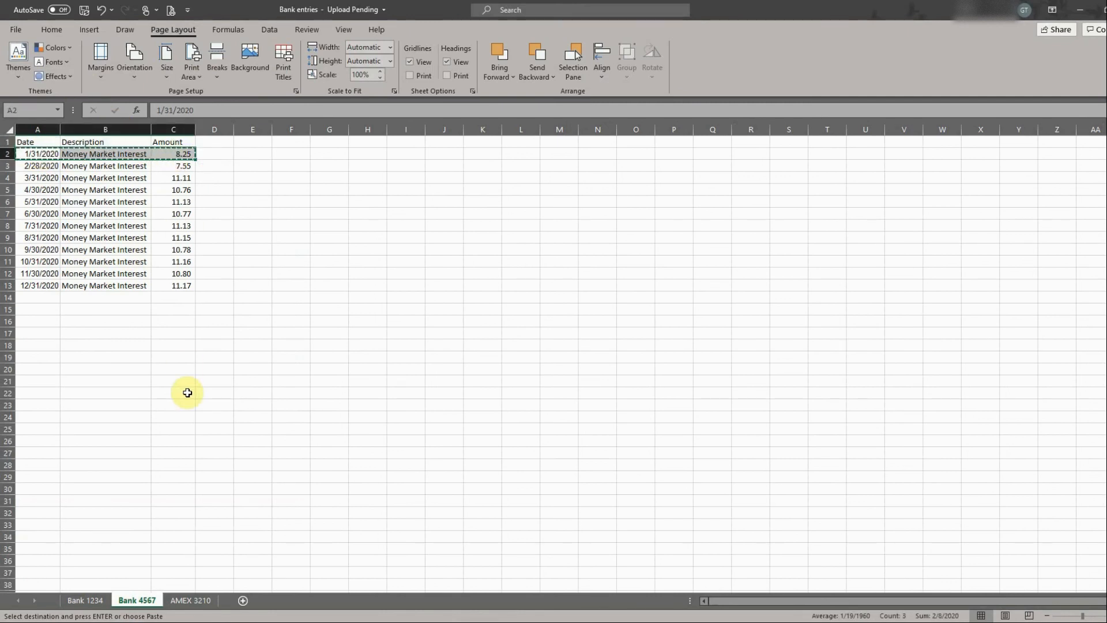
{"action": "key", "text": "alt+Tab"}
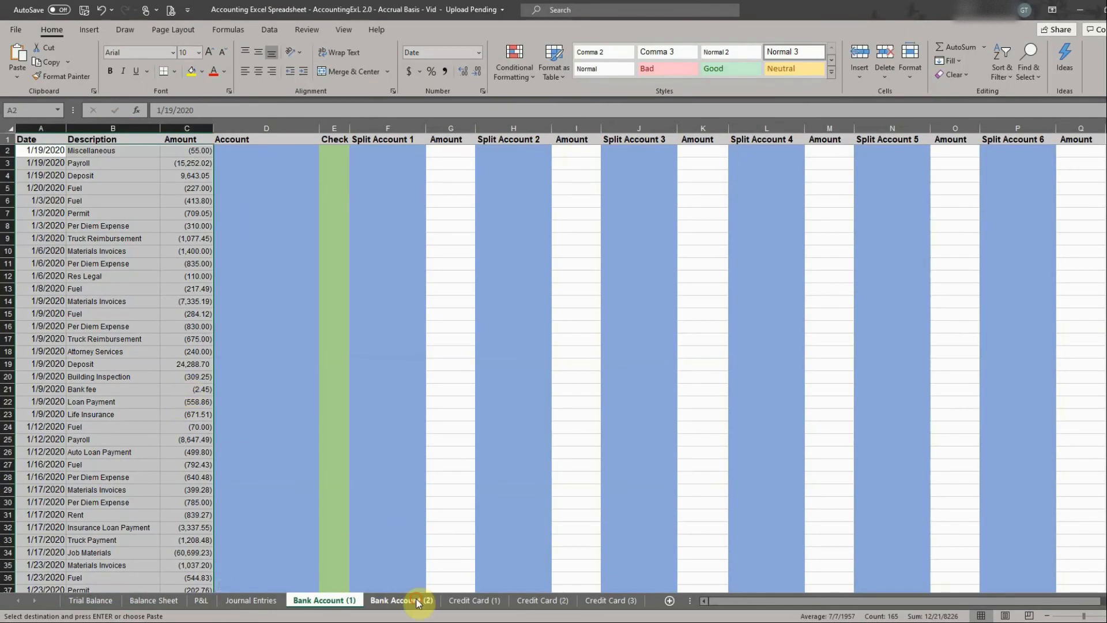
{"action": "left_click", "coordinate": [418, 600]}
{"action": "left_click", "coordinate": [35, 151]}
{"action": "right_click", "coordinate": [35, 151]}
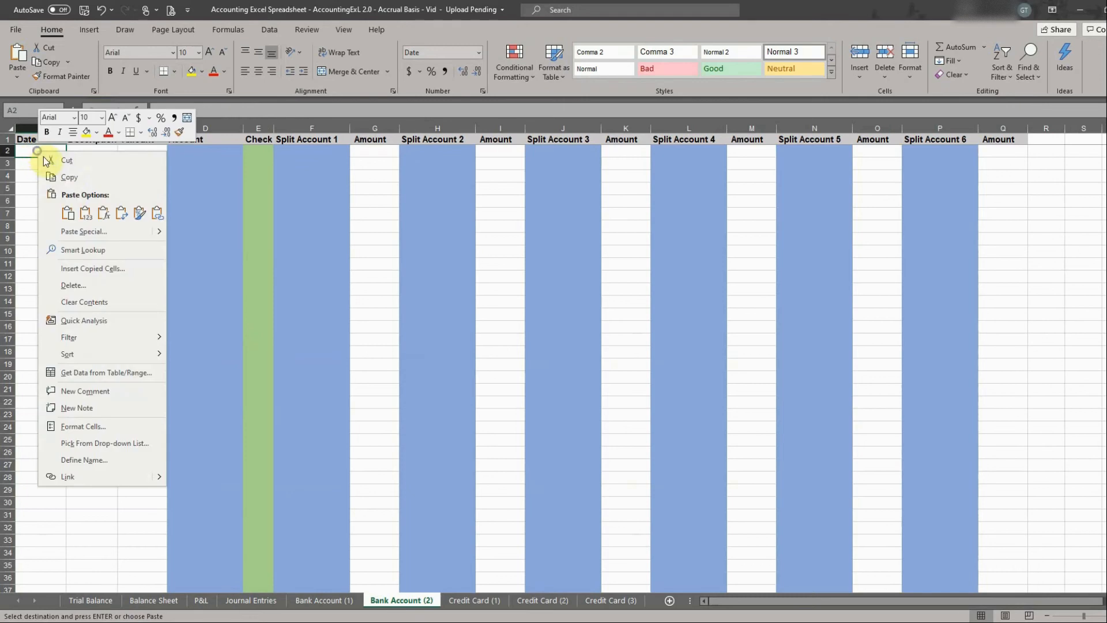
{"action": "left_click", "coordinate": [67, 217]}
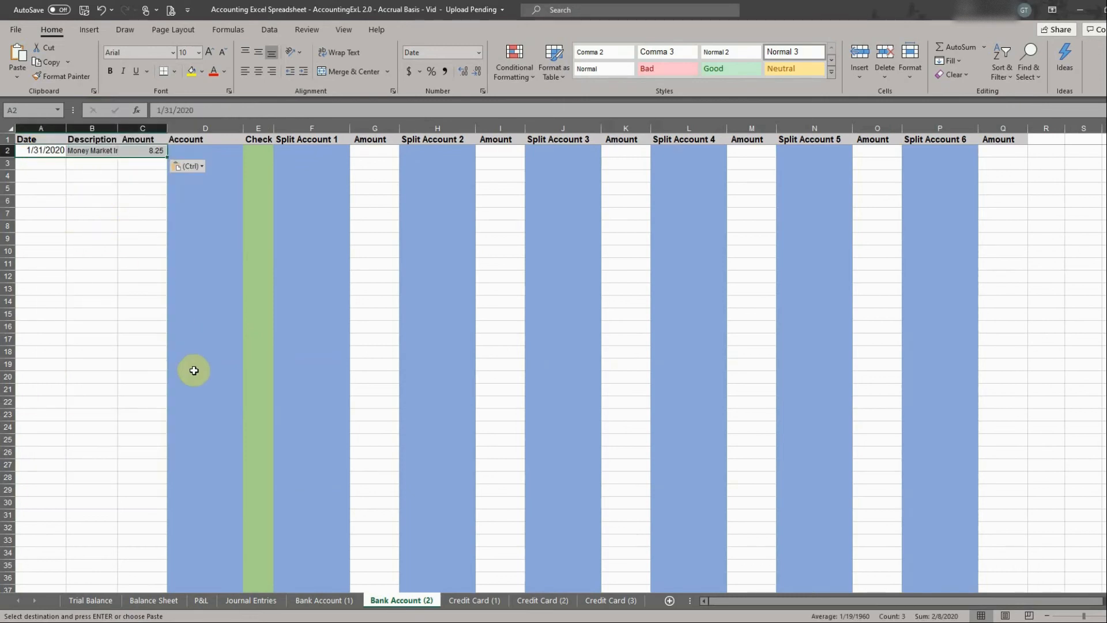
Step: Return to the Bank entries workbook and copy the January 2020 charges and payment in A2:C16 of the AMEX 3210 sheet
{"action": "key", "text": "alt+Tab"}
{"action": "key", "text": "alt+Tab"}
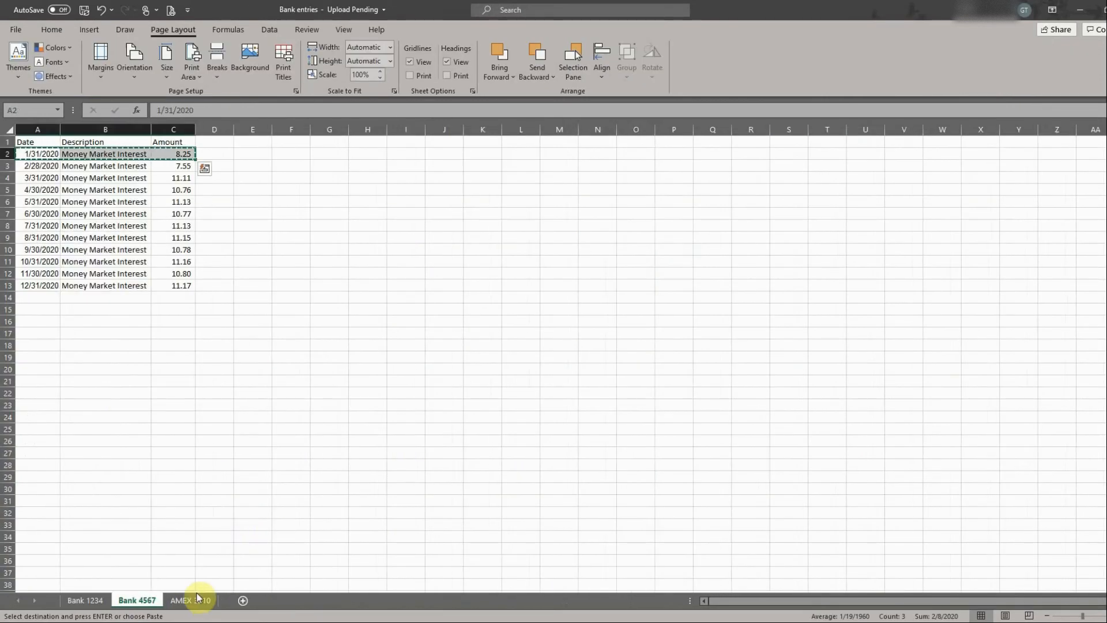
{"action": "left_click", "coordinate": [196, 600]}
{"action": "left_click_drag", "start_coordinate": [53, 153], "coordinate": [246, 318]}
{"action": "key", "text": "ctrl+c"}
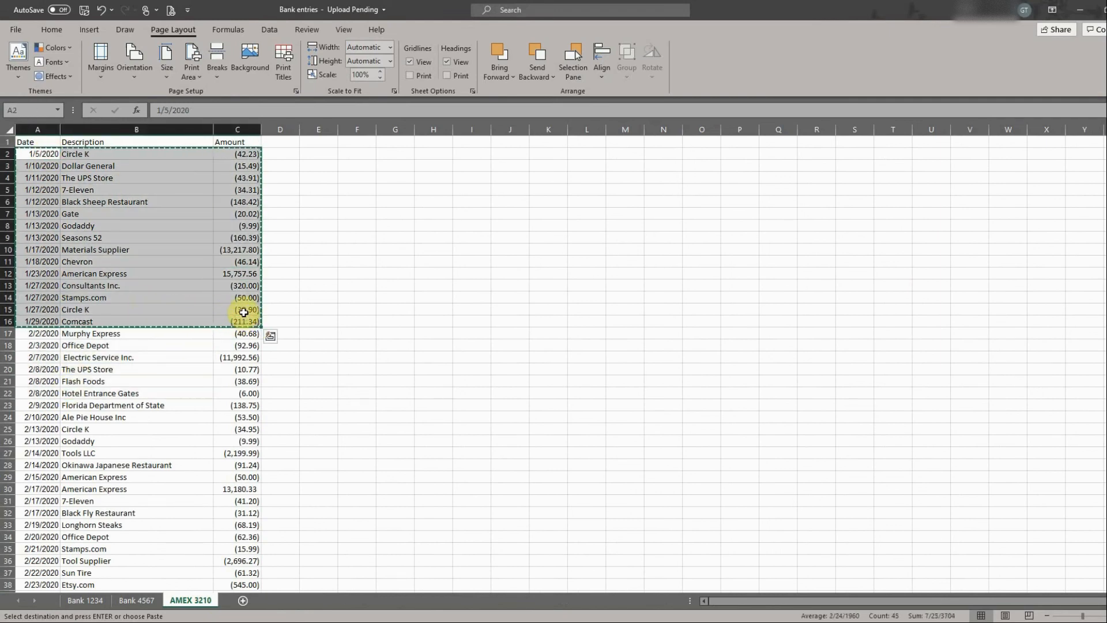
Step: Paste the copied American Express entries into the accounting workbook's Credit Card (1) sheet, starting at A2
{"action": "key", "text": "alt+Tab"}
{"action": "key", "text": "alt+Tab"}
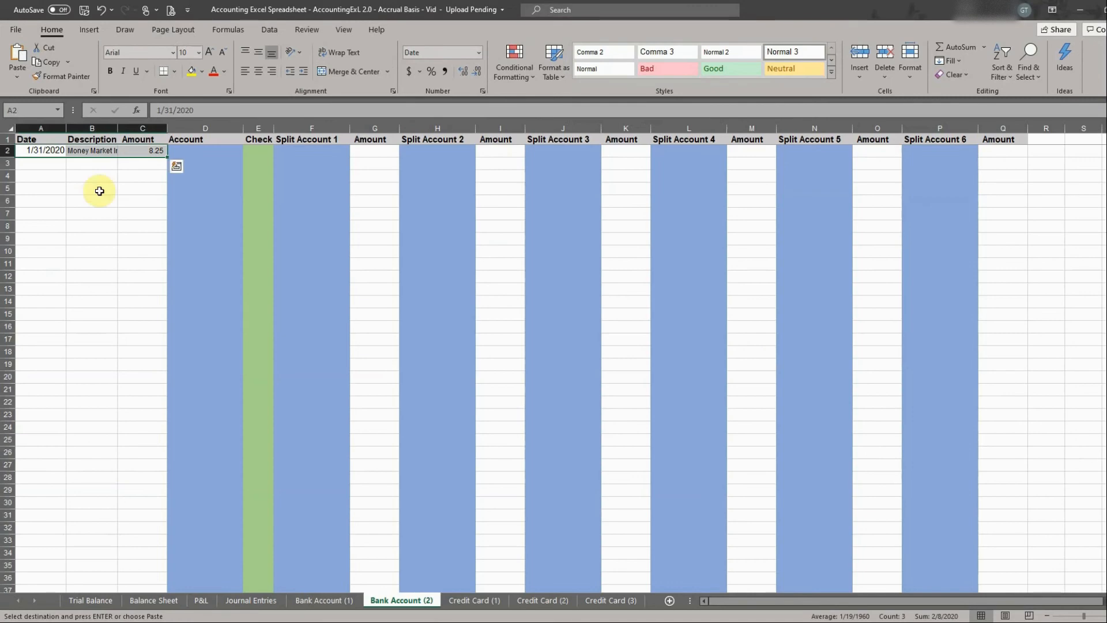
{"action": "left_click", "coordinate": [491, 603]}
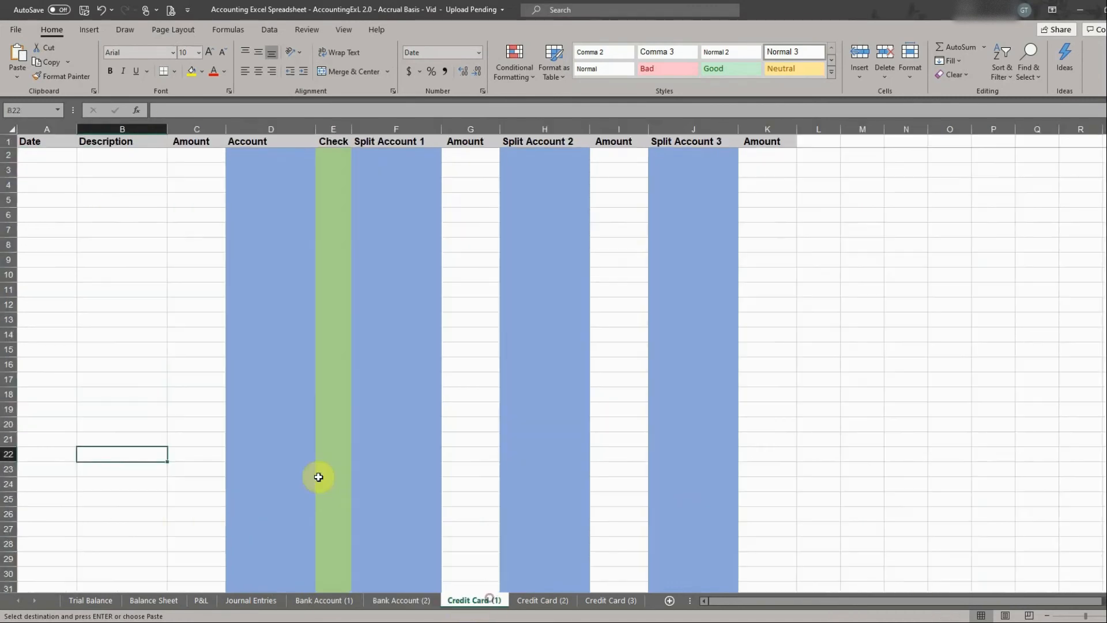
{"action": "left_click", "coordinate": [47, 158]}
{"action": "right_click", "coordinate": [47, 158]}
{"action": "left_click", "coordinate": [76, 217]}
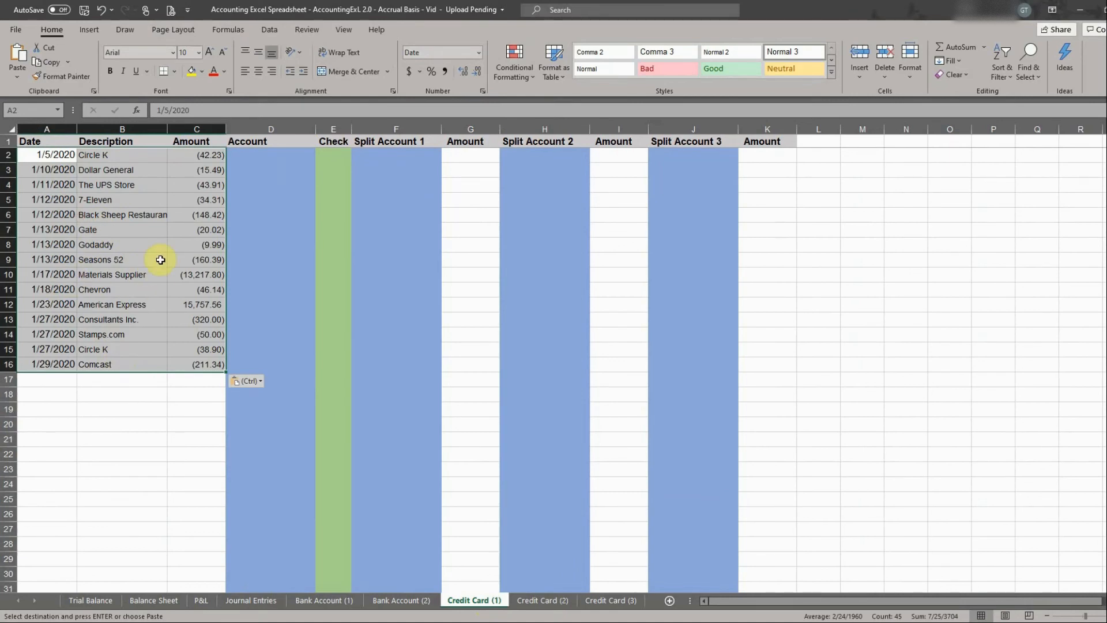
Step: On Bank Account (1), assign the Office Expense account to the 1/19/2020 Miscellaneous transaction in row 2
{"action": "left_click", "coordinate": [323, 600]}
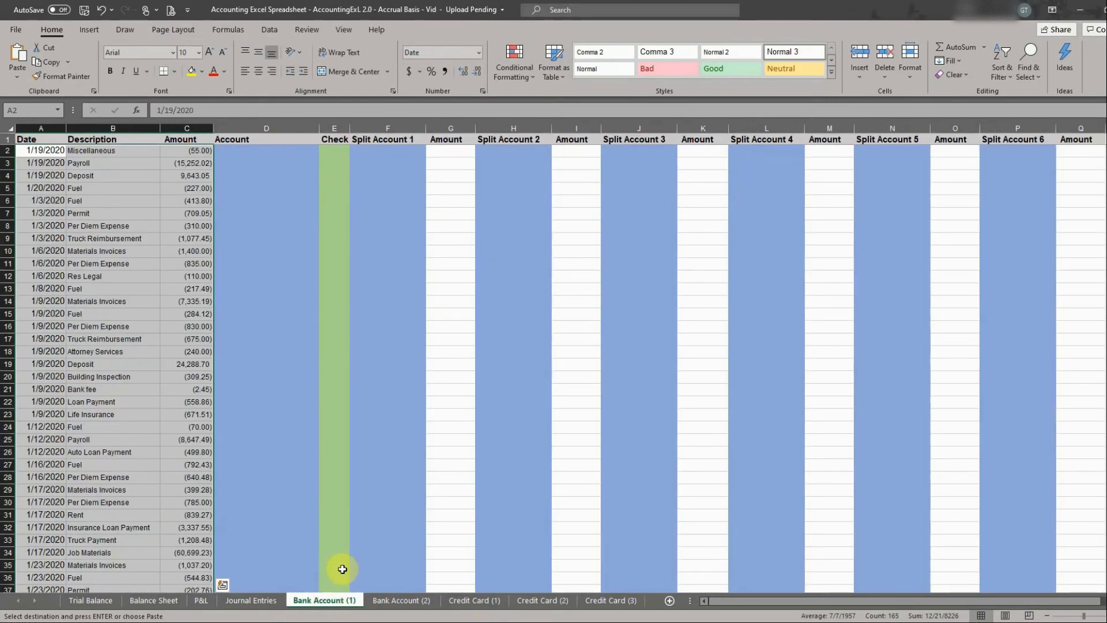
{"action": "left_click", "coordinate": [245, 153]}
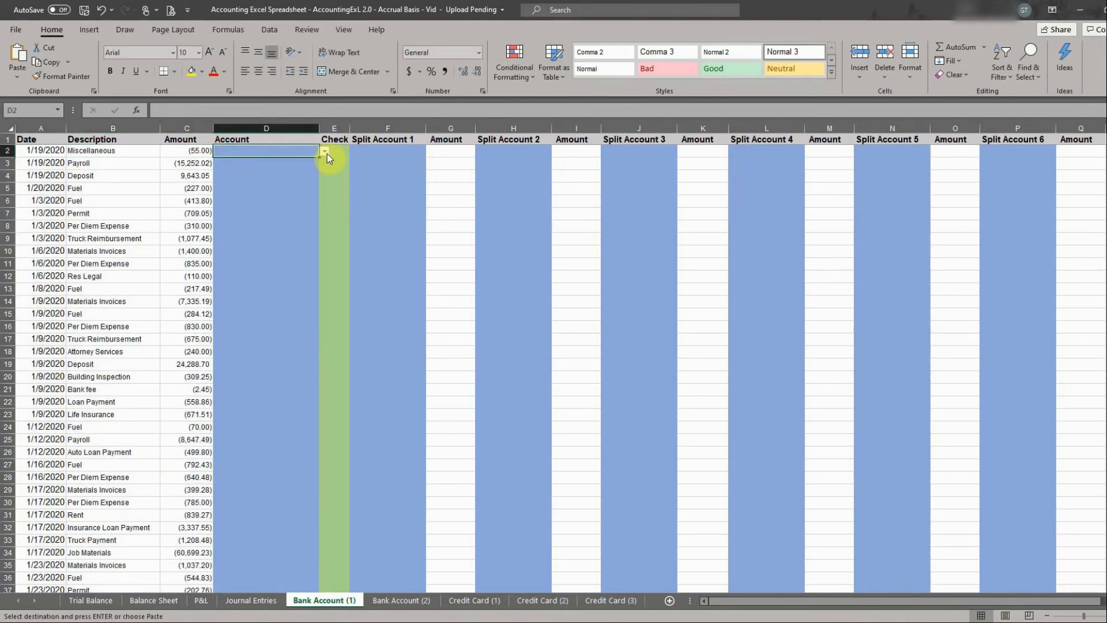
{"action": "left_click", "coordinate": [327, 152]}
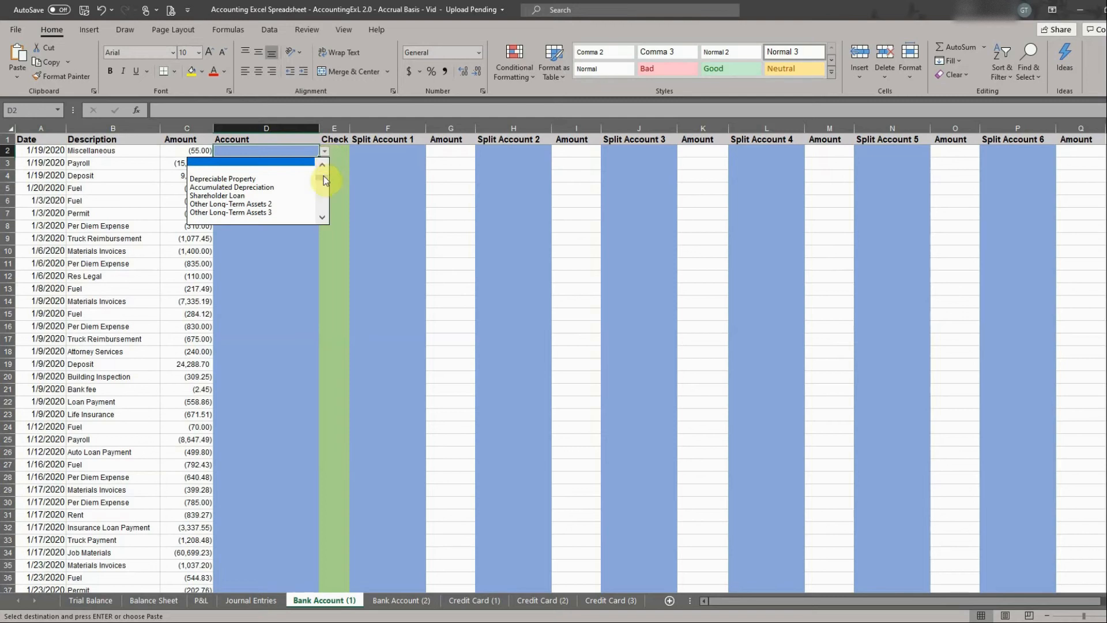
{"action": "left_click", "coordinate": [288, 289]}
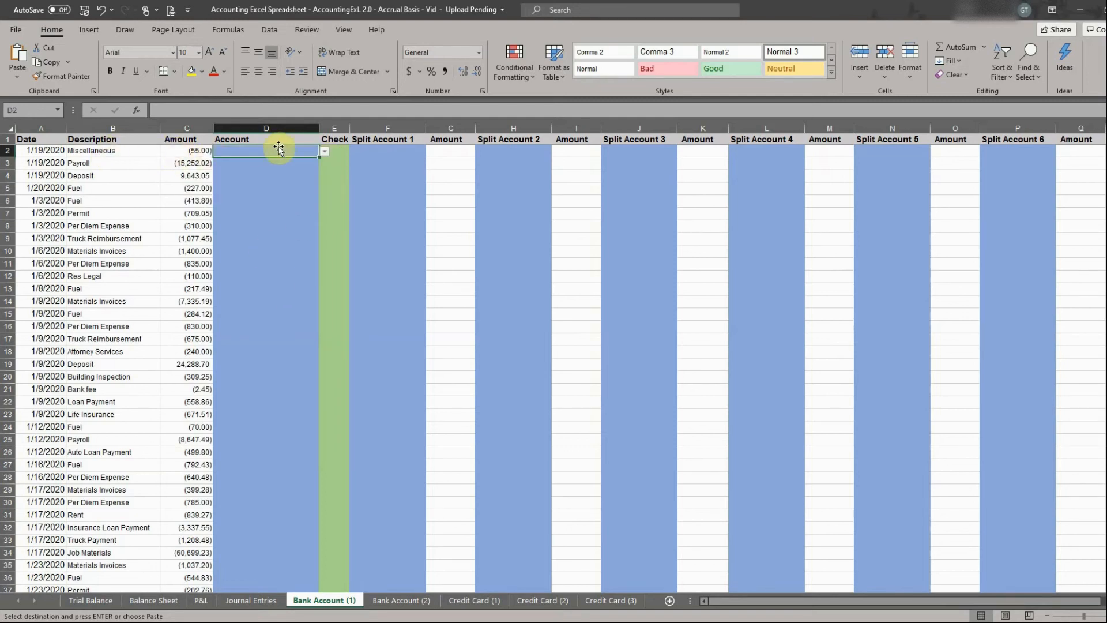
{"action": "left_click", "coordinate": [326, 151]}
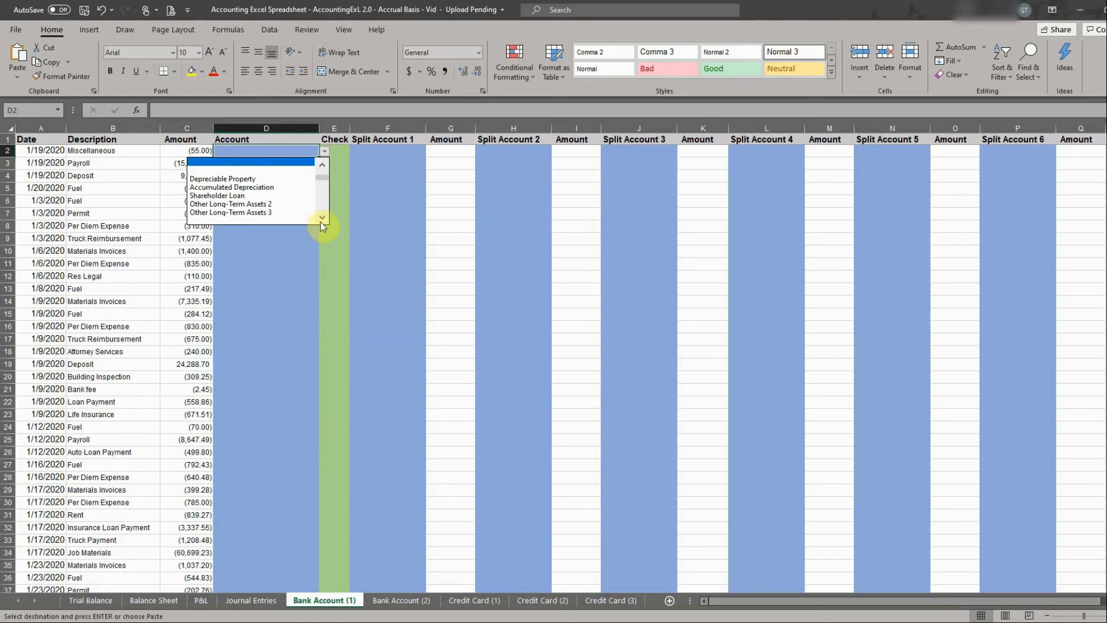
{"action": "left_click", "coordinate": [321, 218]}
{"action": "left_click", "coordinate": [322, 219]}
{"action": "left_click", "coordinate": [321, 219]}
{"action": "left_click", "coordinate": [322, 219]}
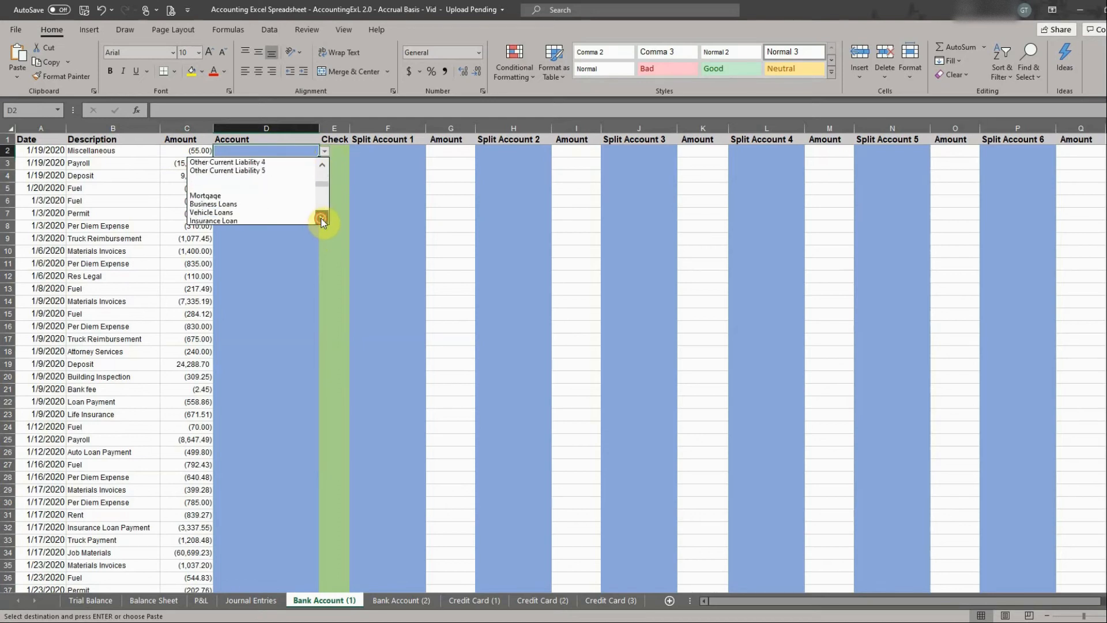
{"action": "left_click", "coordinate": [322, 219]}
{"action": "left_click", "coordinate": [321, 218]}
{"action": "left_click", "coordinate": [322, 218]}
{"action": "left_click", "coordinate": [321, 217]}
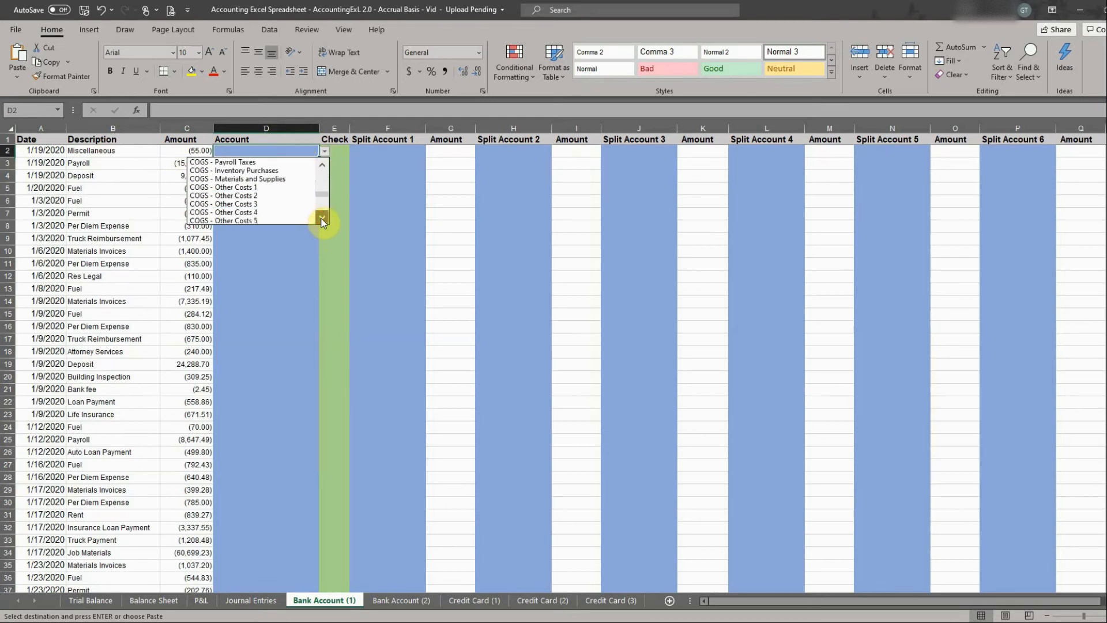
{"action": "left_click", "coordinate": [322, 218]}
{"action": "left_click", "coordinate": [322, 218]}
{"action": "left_click", "coordinate": [322, 218]}
{"action": "left_click", "coordinate": [322, 218]}
{"action": "left_click", "coordinate": [322, 218]}
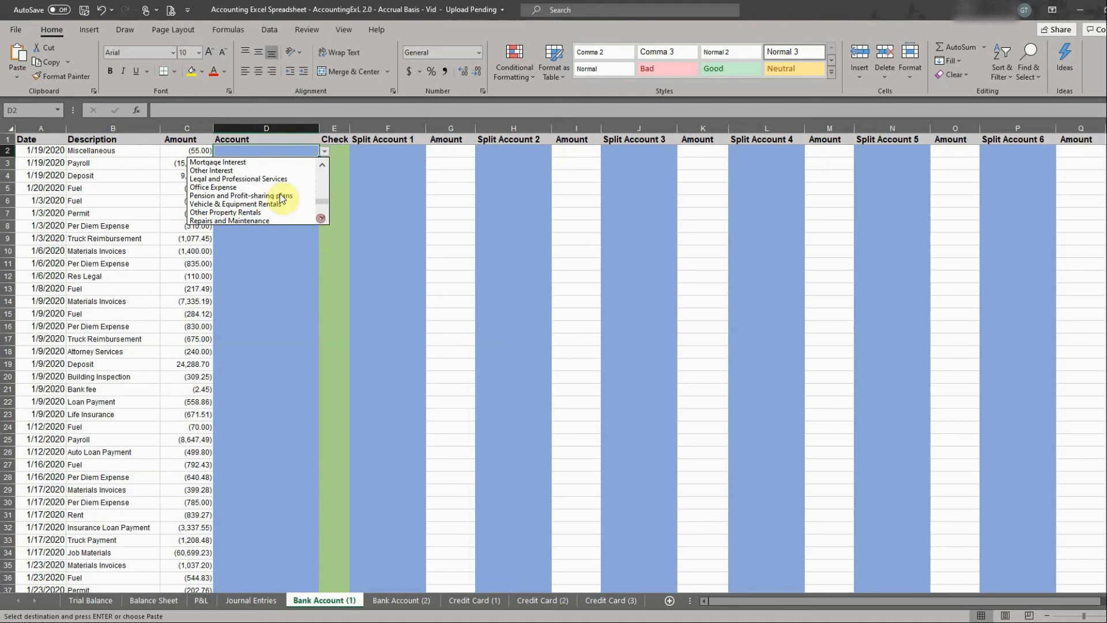
{"action": "left_click", "coordinate": [247, 188]}
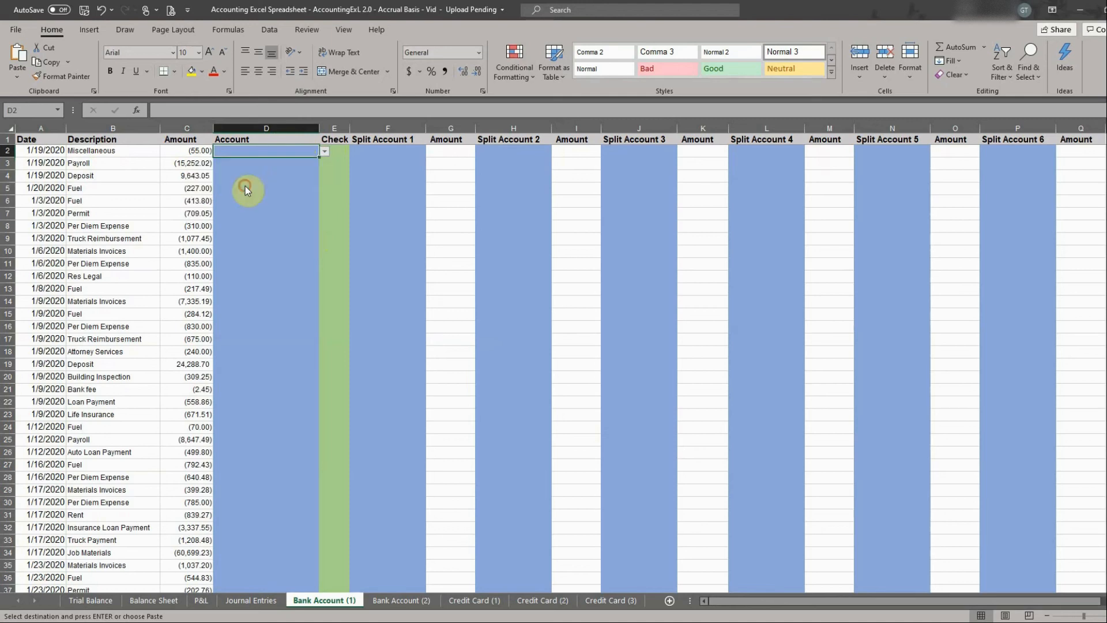
{"action": "left_click", "coordinate": [389, 151]}
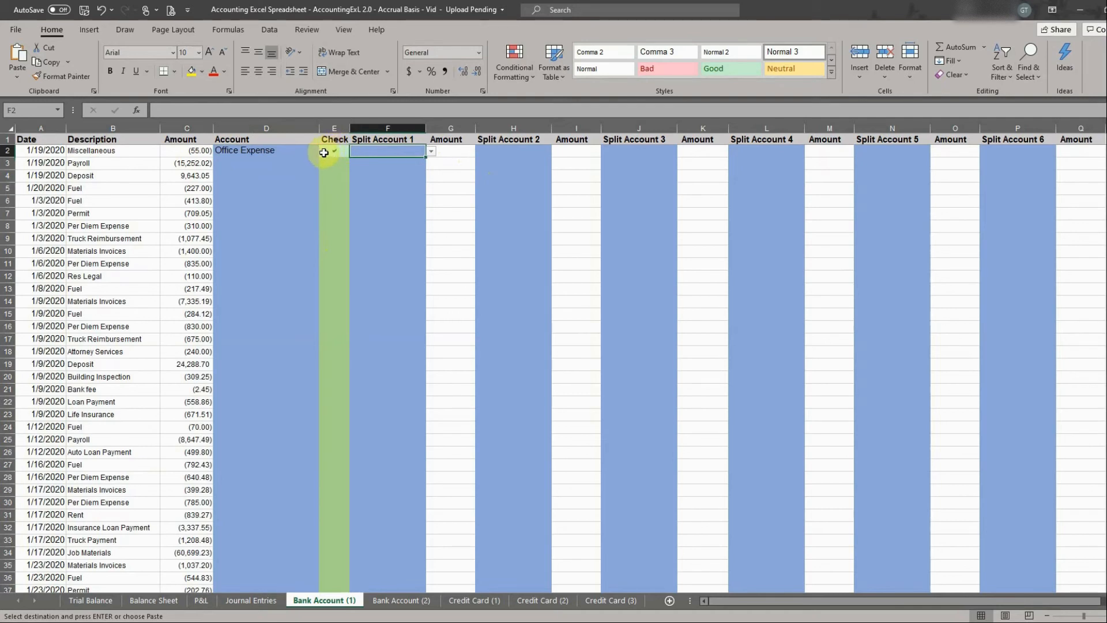
Step: Compare the split columns on Credit Card (1), and set the account of the Payroll transaction in row 3 of Bank Account (1) to Split Accounts
{"action": "left_click", "coordinate": [272, 163]}
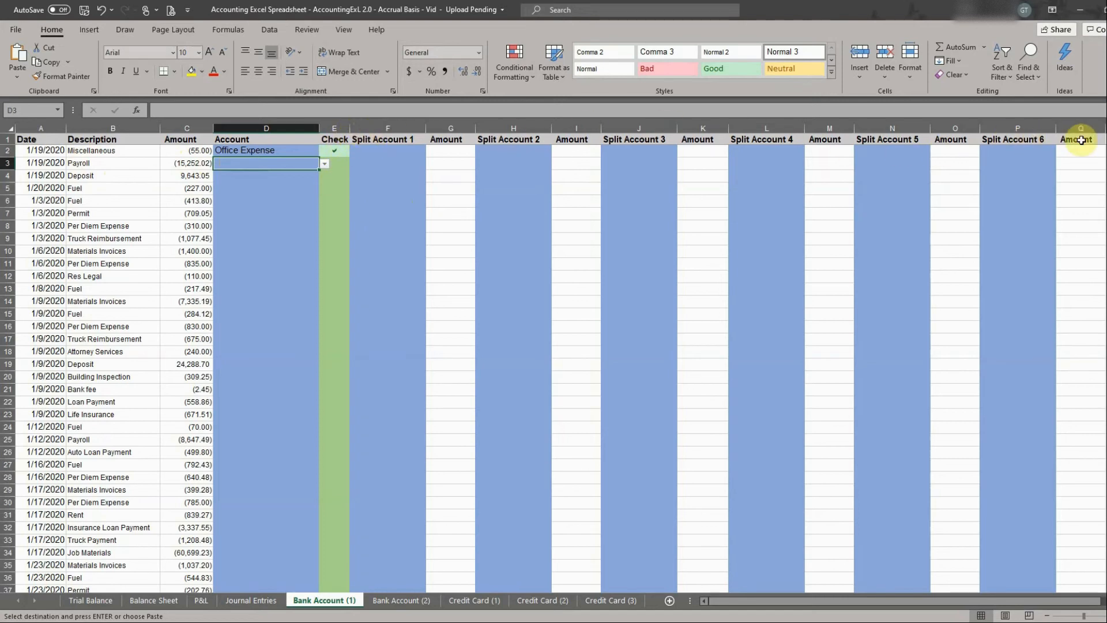
{"action": "left_click", "coordinate": [461, 601]}
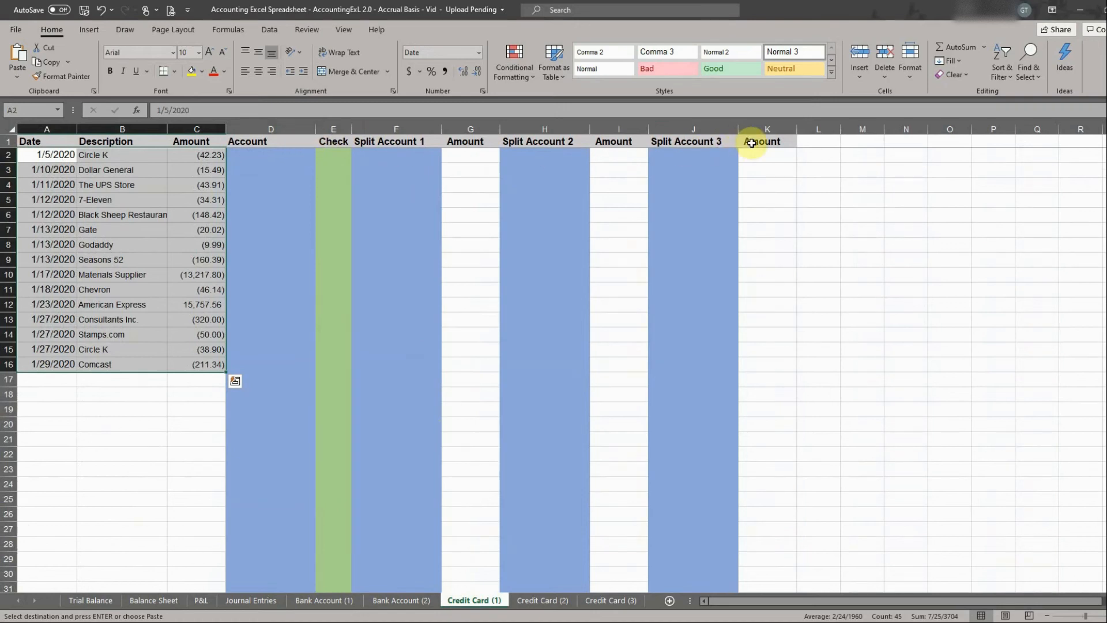
{"action": "left_click", "coordinate": [309, 604]}
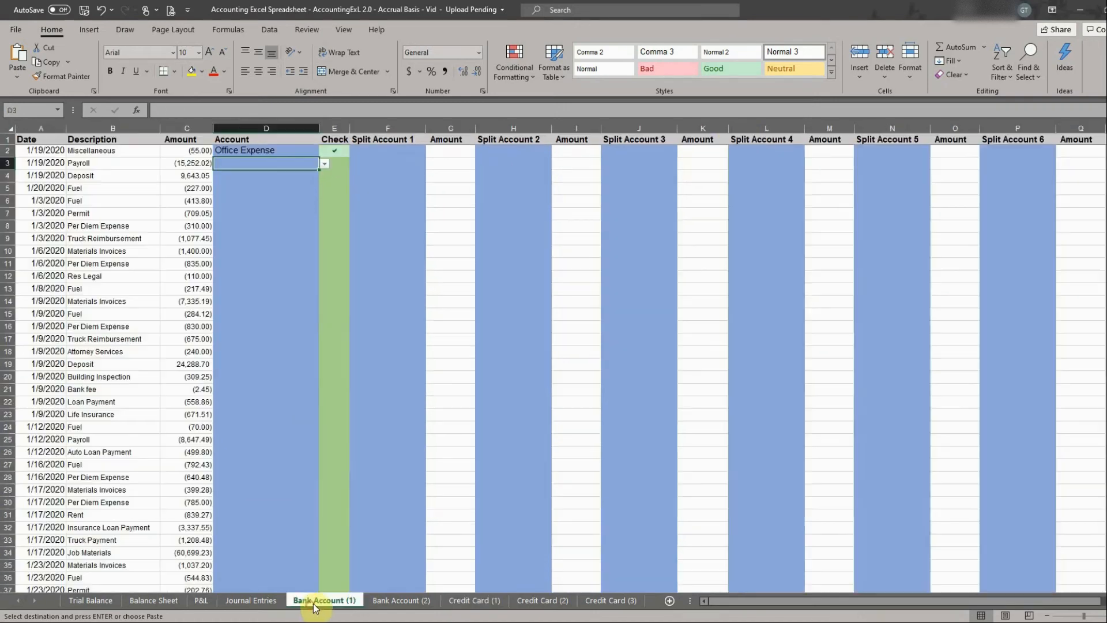
{"action": "left_click", "coordinate": [324, 166]}
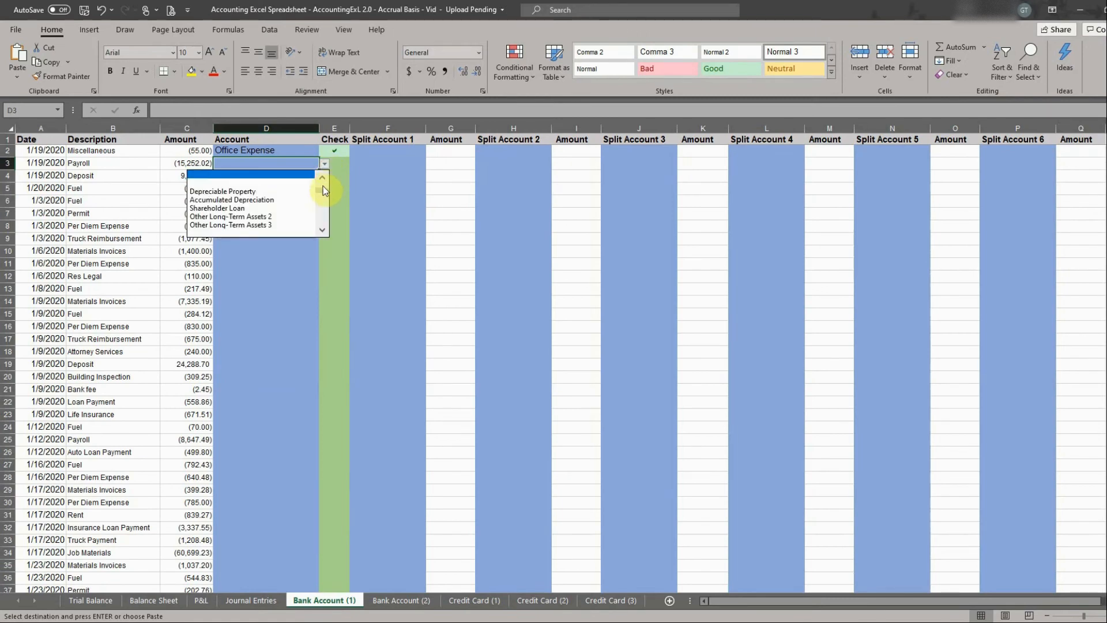
{"action": "left_click_drag", "start_coordinate": [323, 193], "coordinate": [322, 177]}
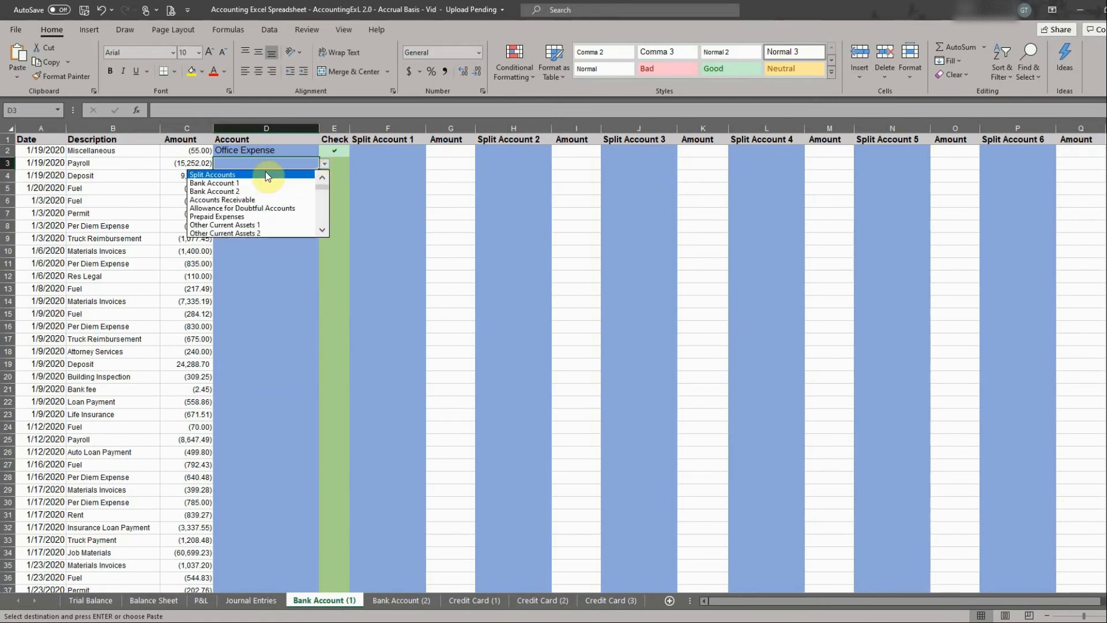
{"action": "left_click", "coordinate": [265, 172]}
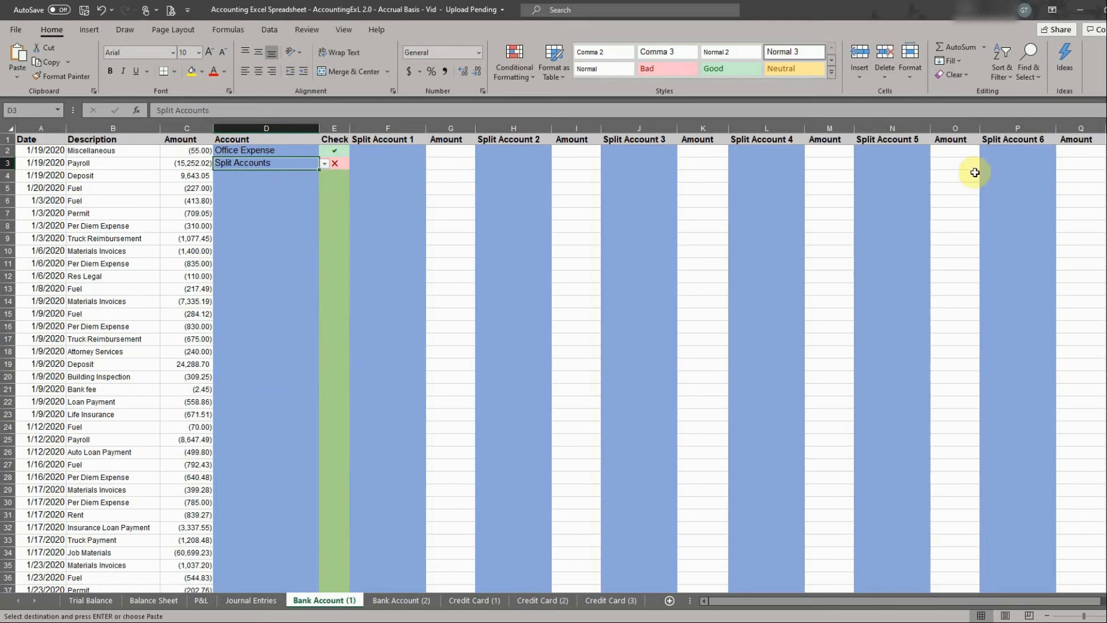
{"action": "left_click", "coordinate": [383, 163]}
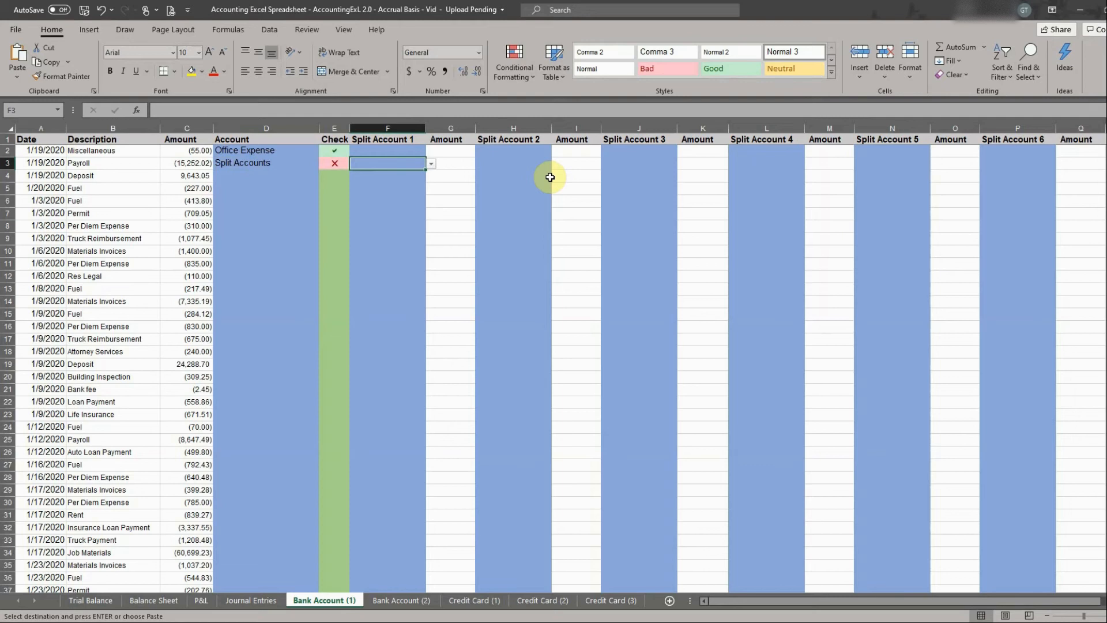
Step: Set Split Account 1 of the row 3 Payroll transaction to SGA - Wages with an amount of -2640
{"action": "left_click", "coordinate": [431, 164]}
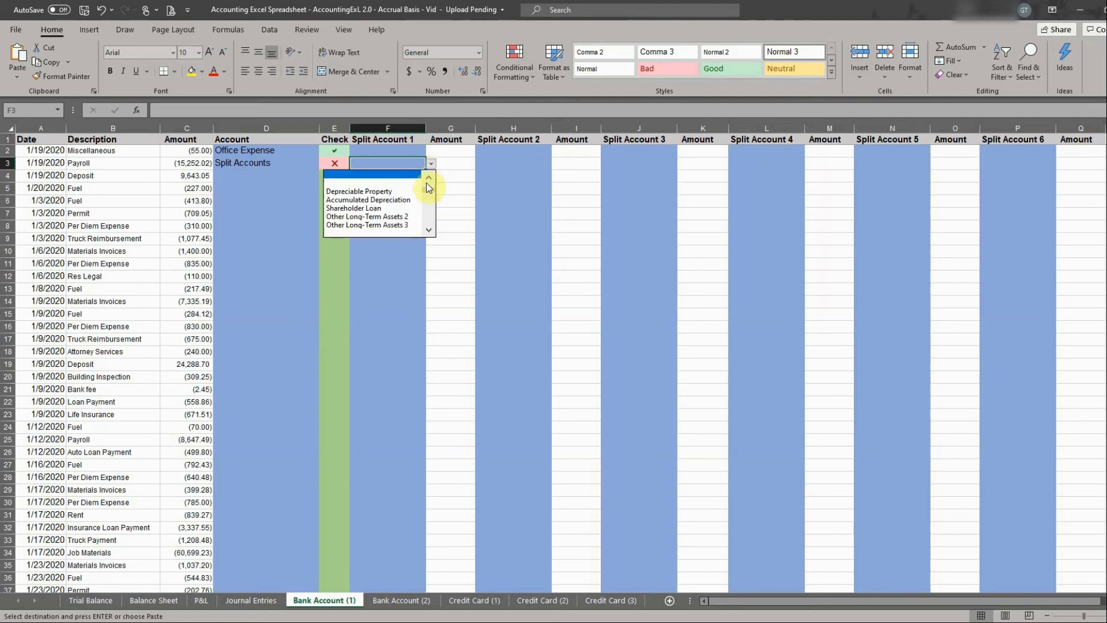
{"action": "left_click", "coordinate": [429, 232]}
{"action": "left_click", "coordinate": [429, 231]}
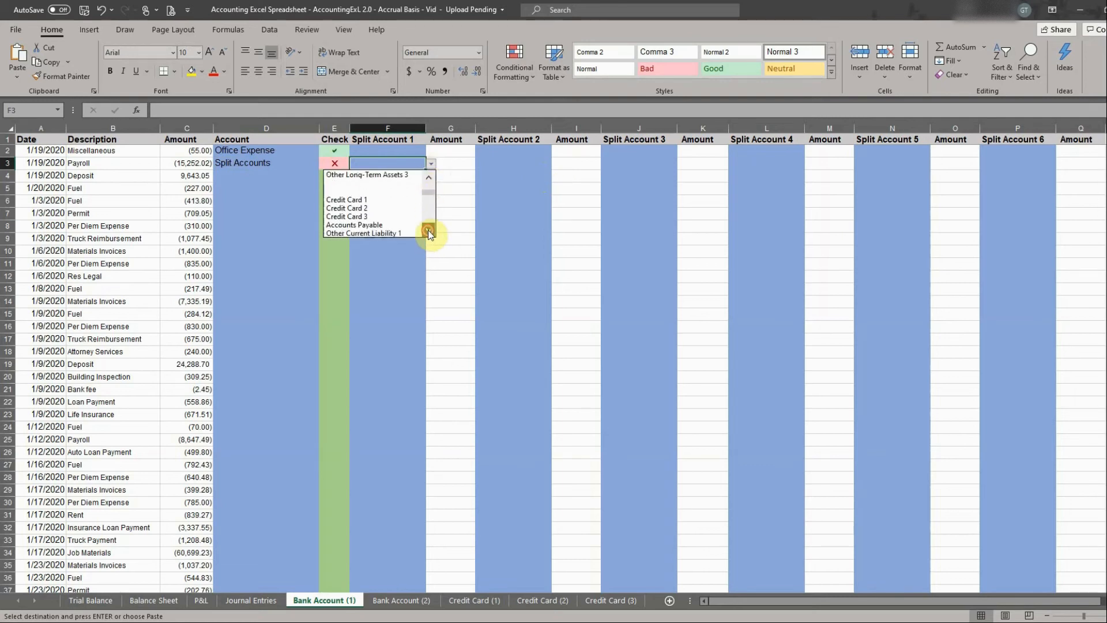
{"action": "left_click", "coordinate": [428, 232]}
{"action": "left_click", "coordinate": [429, 232]}
{"action": "left_click", "coordinate": [429, 232]}
{"action": "left_click", "coordinate": [429, 232]}
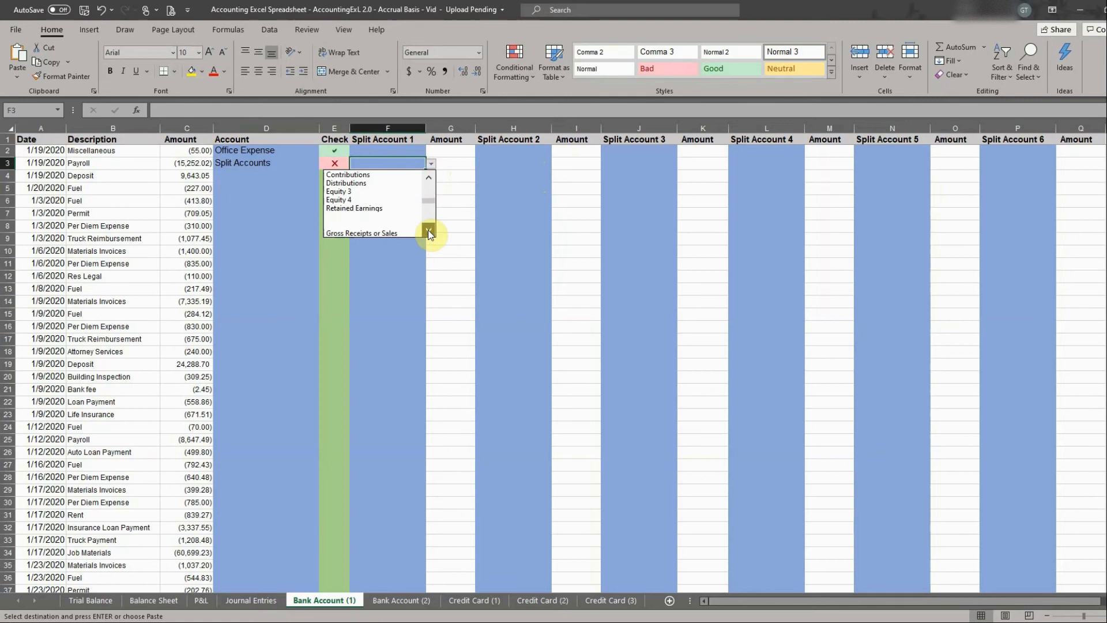
{"action": "left_click", "coordinate": [429, 231]}
{"action": "left_click", "coordinate": [429, 232]}
{"action": "left_click", "coordinate": [429, 231]}
{"action": "left_click", "coordinate": [429, 232]}
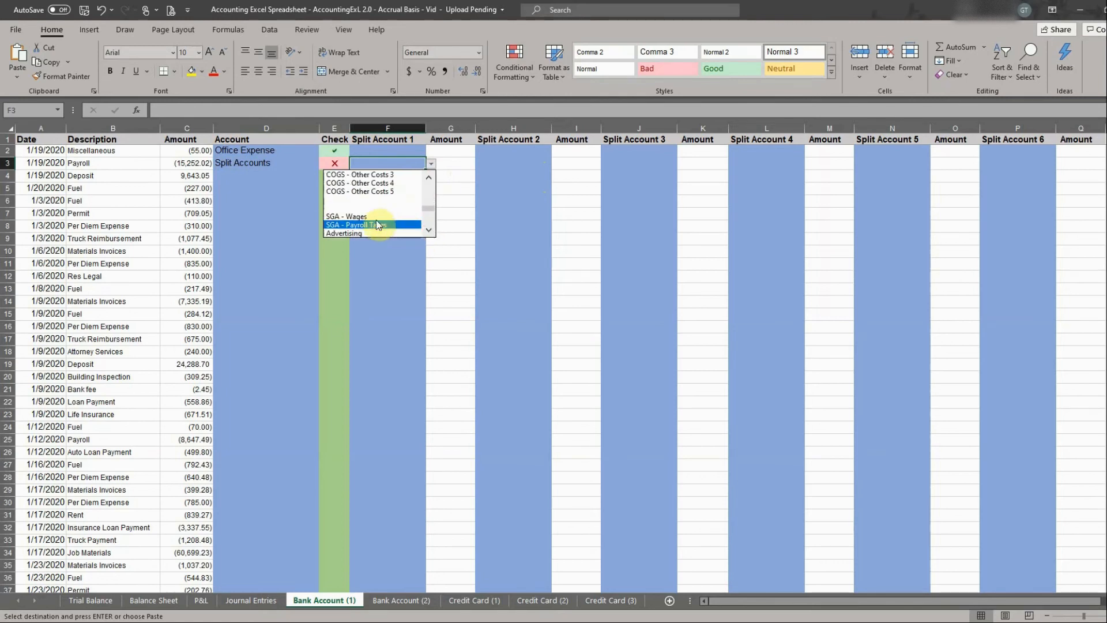
{"action": "left_click", "coordinate": [376, 222]}
{"action": "left_click", "coordinate": [449, 167]}
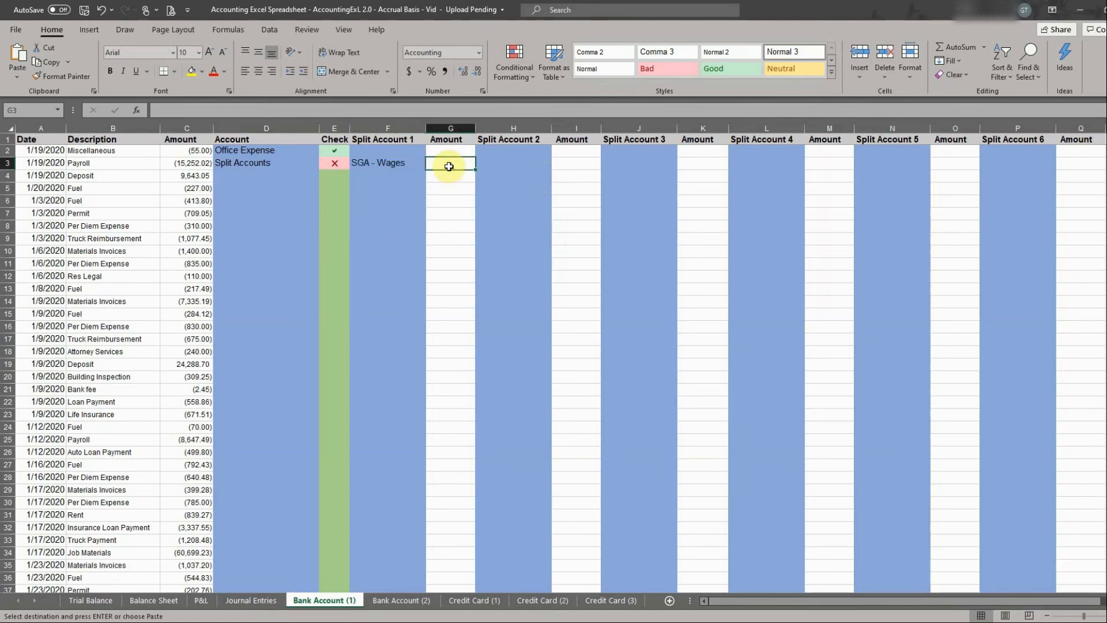
{"action": "type", "text": "-2640"}
{"action": "key", "text": "Return"}
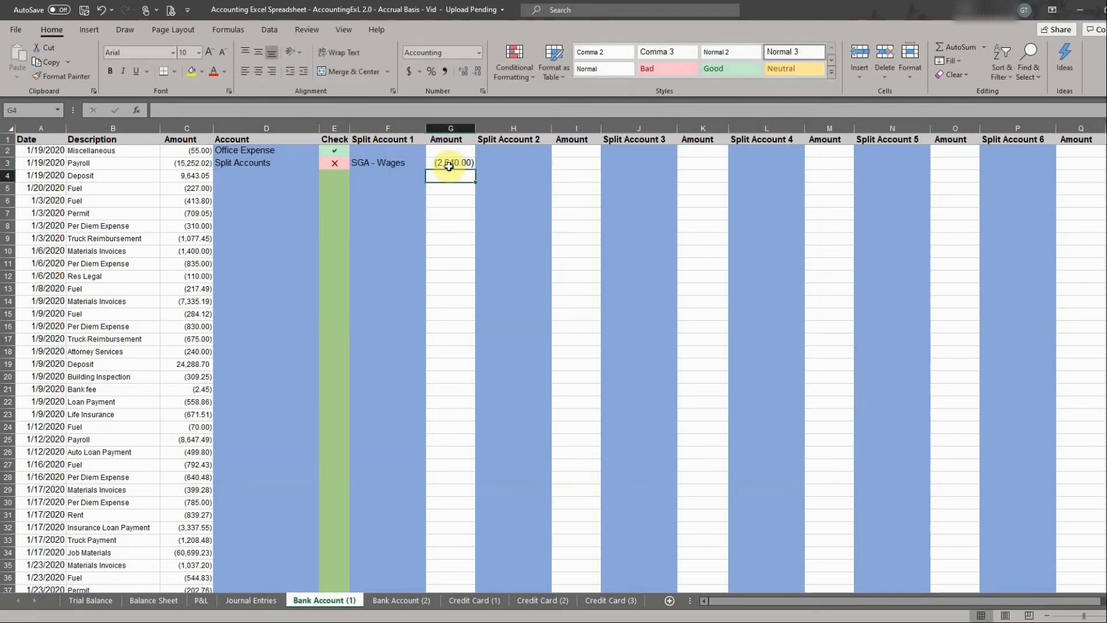
{"action": "left_click", "coordinate": [496, 163]}
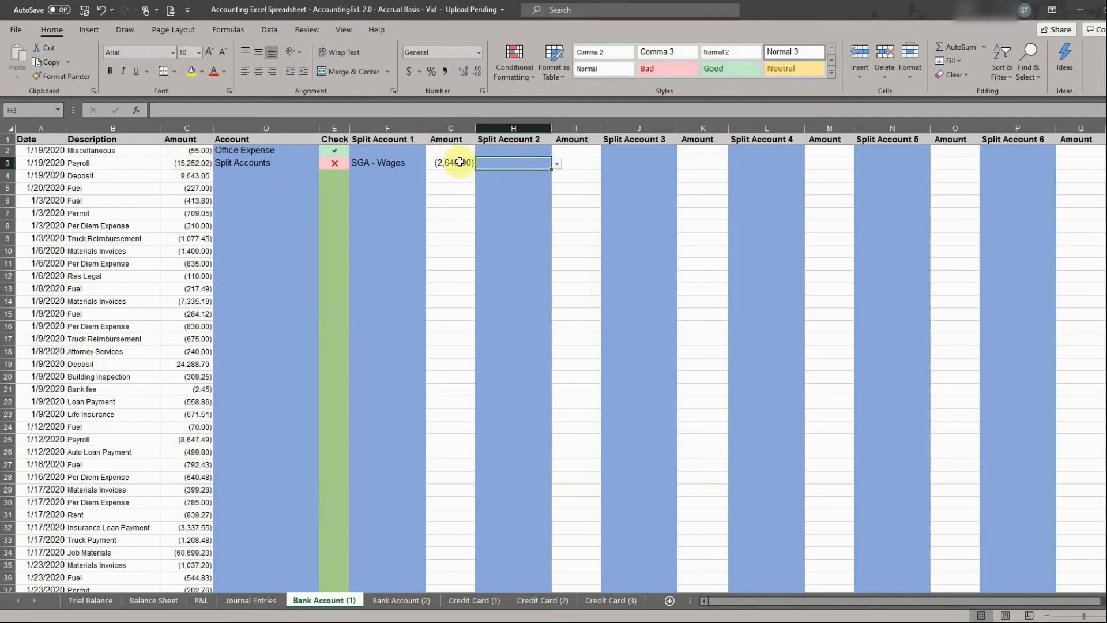
{"action": "left_click", "coordinate": [196, 163]}
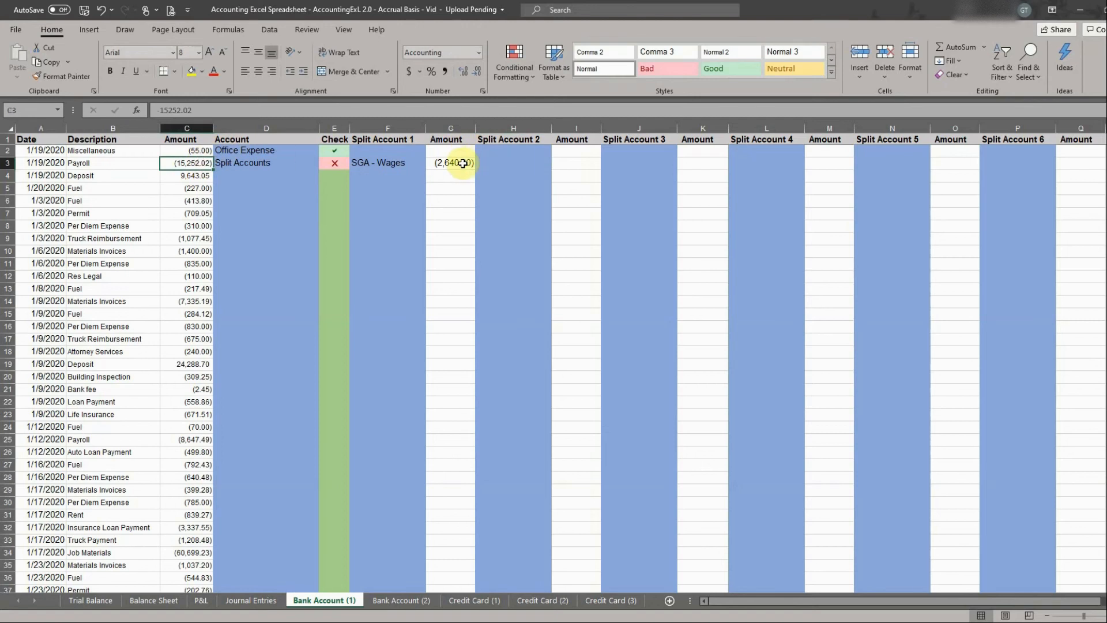
{"action": "left_click", "coordinate": [463, 163]}
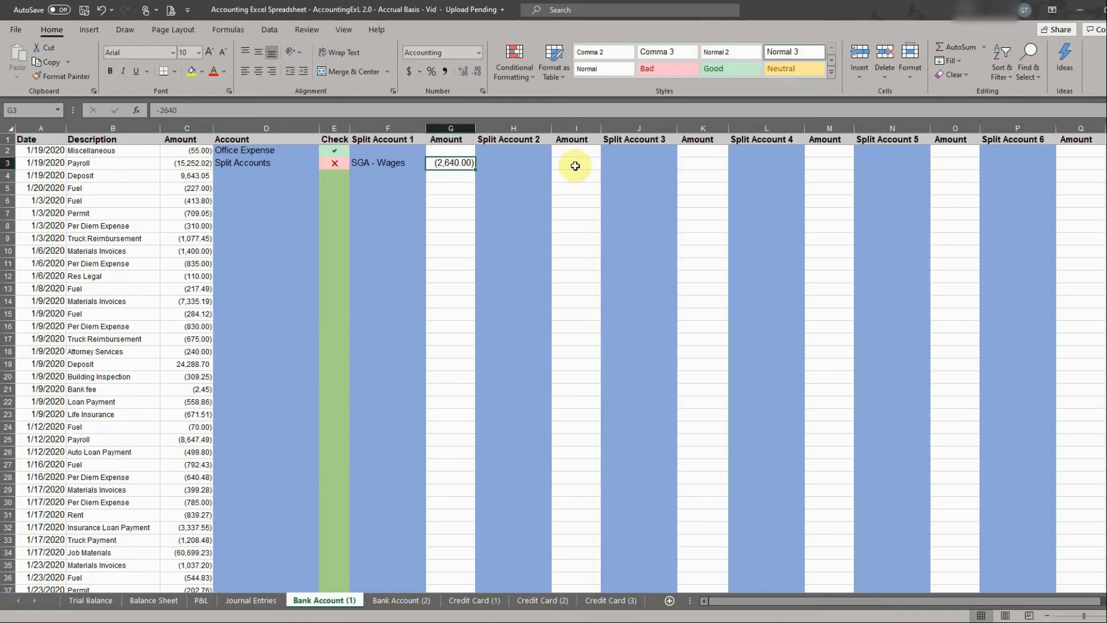
Step: Set Split Account 2 of the row 3 Payroll transaction to COGS - Payroll Taxes
{"action": "left_click", "coordinate": [508, 162]}
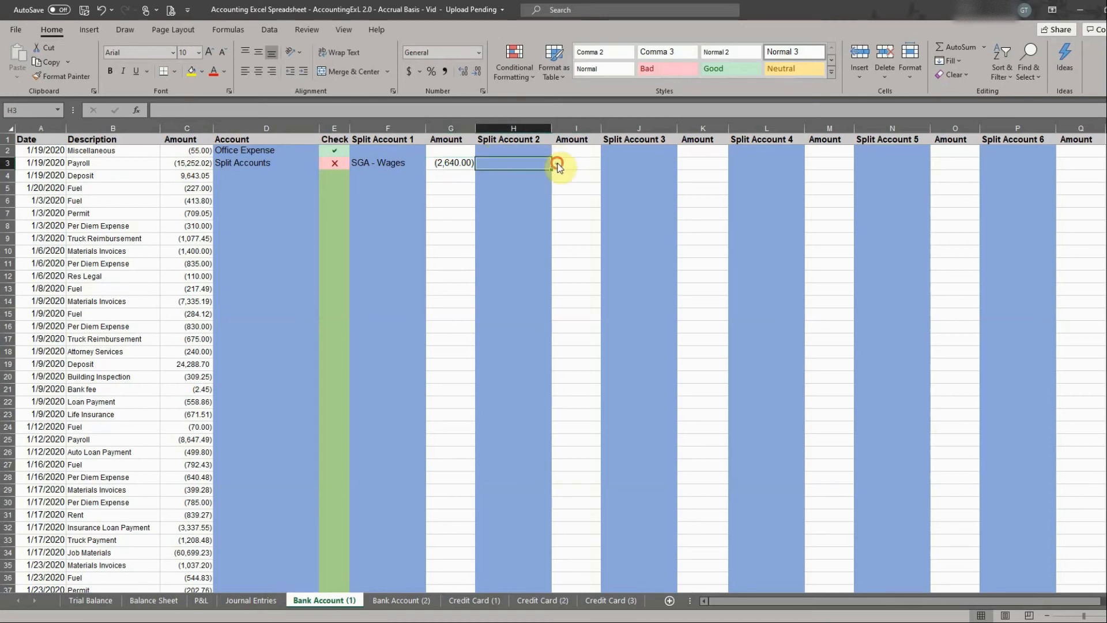
{"action": "left_click", "coordinate": [557, 164]}
{"action": "left_click", "coordinate": [554, 231]}
{"action": "left_click", "coordinate": [554, 230]}
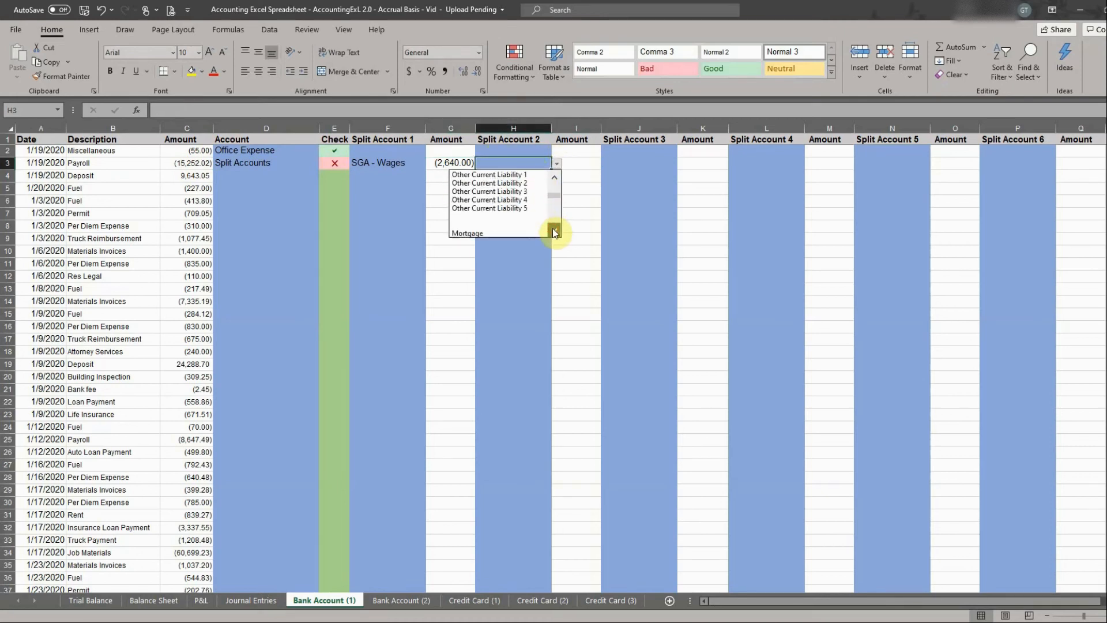
{"action": "left_click", "coordinate": [554, 231]}
{"action": "left_click", "coordinate": [554, 231]}
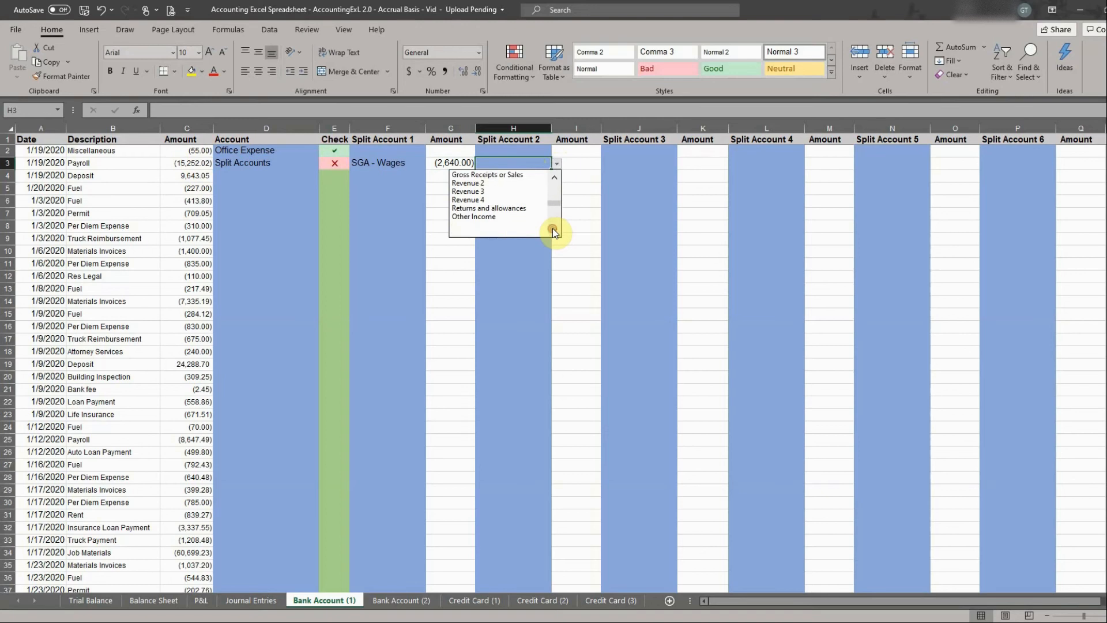
{"action": "left_click", "coordinate": [552, 229]}
{"action": "left_click", "coordinate": [552, 230]}
{"action": "left_click", "coordinate": [507, 208]}
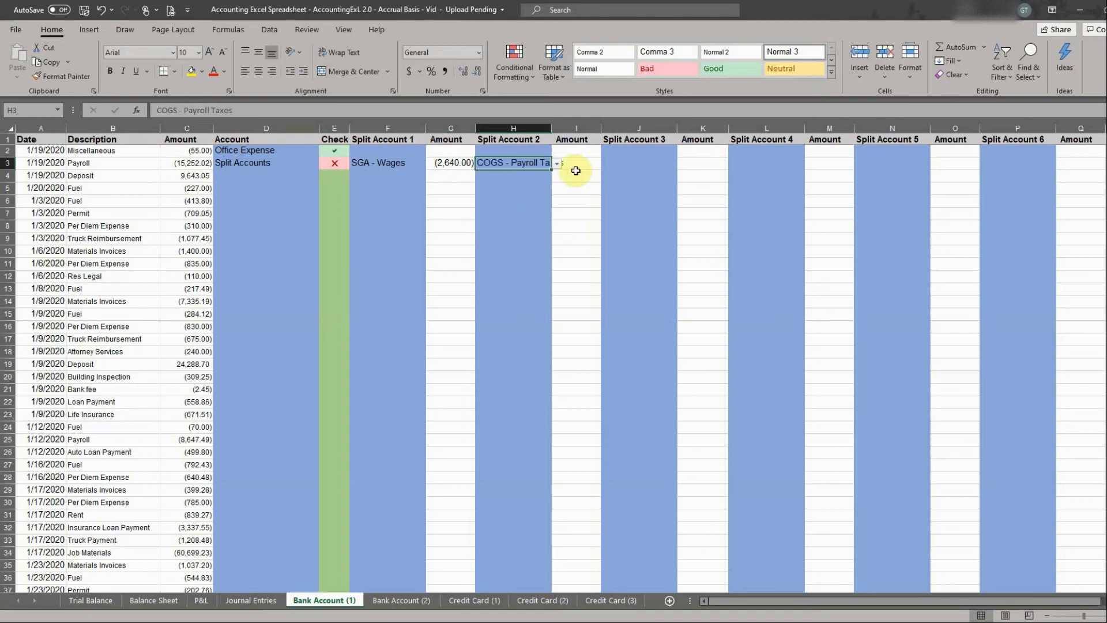
{"action": "left_click", "coordinate": [576, 171]}
Step: Set Split Account 2 of the row 3 Payroll transaction to SGA - Payroll Taxes with an amount of -199.70
{"action": "left_click", "coordinate": [540, 167]}
{"action": "left_click", "coordinate": [558, 164]}
{"action": "left_click", "coordinate": [555, 229]}
{"action": "left_click", "coordinate": [554, 230]}
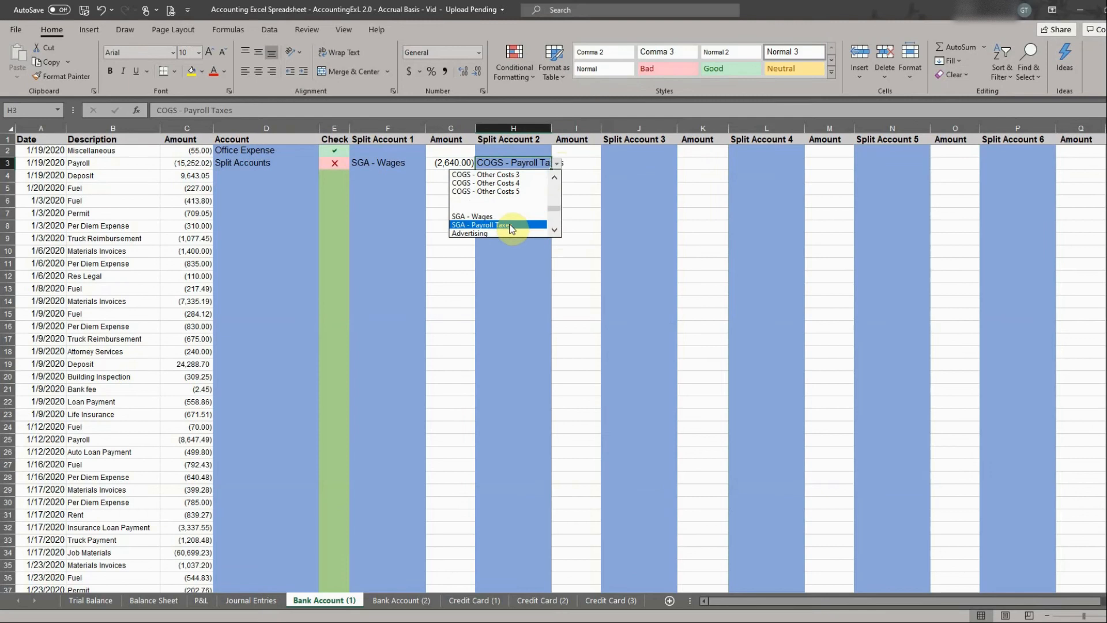
{"action": "left_click", "coordinate": [510, 225]}
{"action": "left_click", "coordinate": [582, 165]}
{"action": "type", "text": "-"}
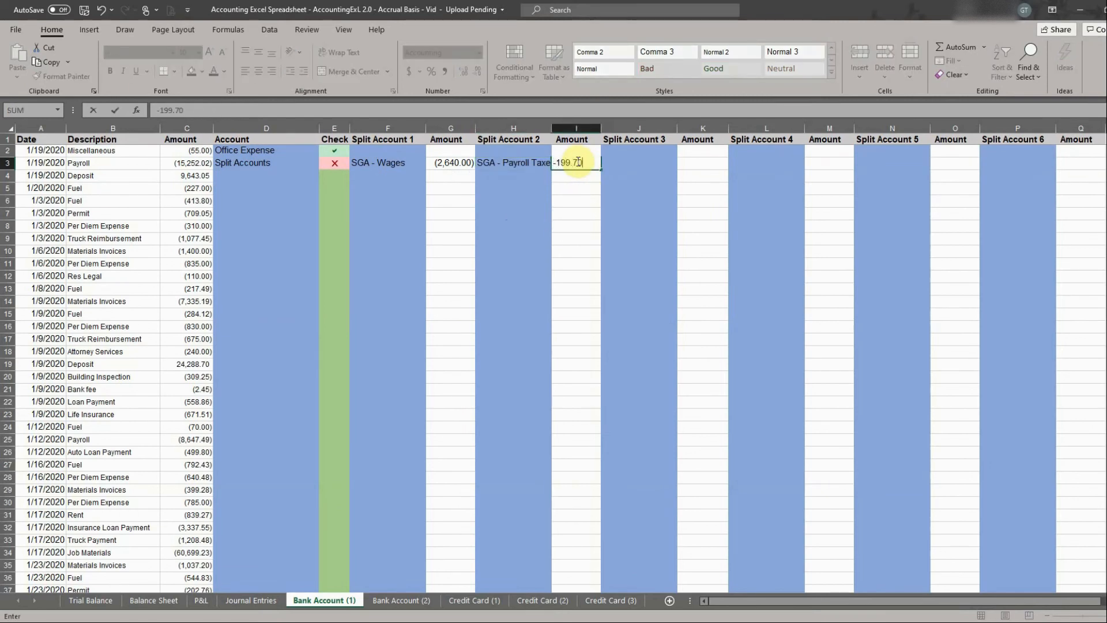
{"action": "type", "text": "199.70"}
Step: Set Split Account 3 of the row 3 Payroll transaction to COGS - Wages with an amount of -11085.92
{"action": "left_click", "coordinate": [634, 165]}
{"action": "left_click", "coordinate": [682, 167]}
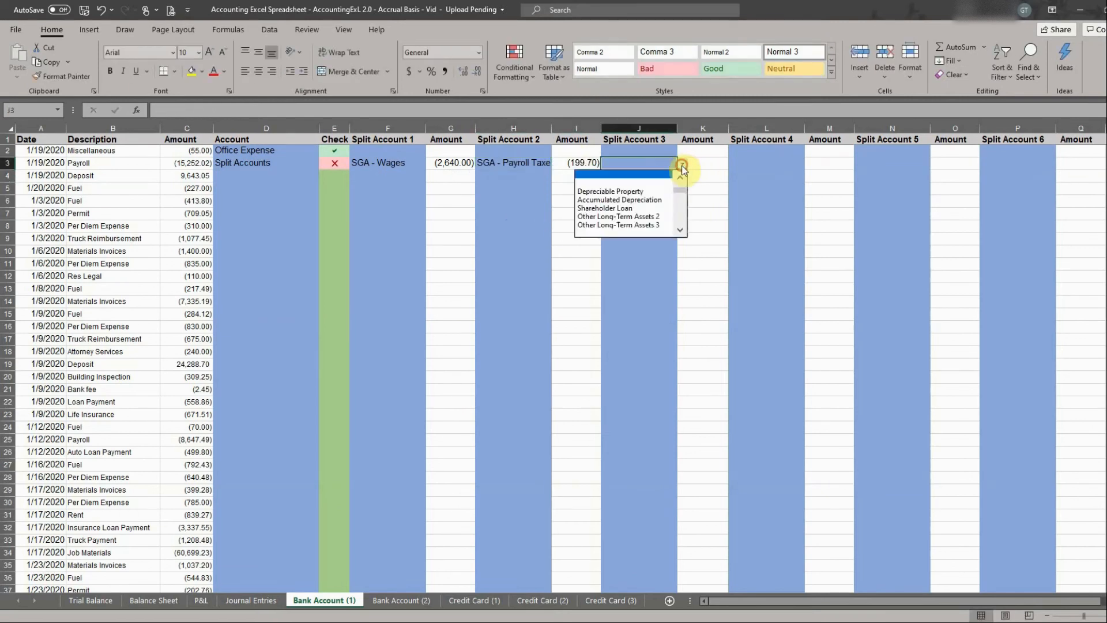
{"action": "left_click", "coordinate": [680, 231]}
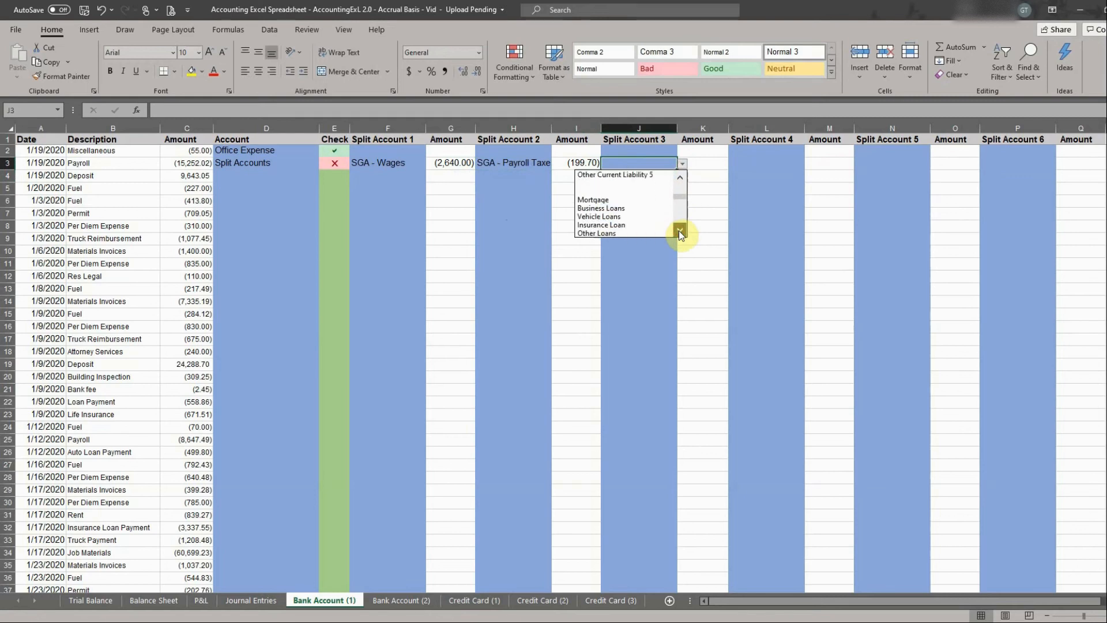
{"action": "left_click_drag", "start_coordinate": [679, 231], "coordinate": [679, 231]}
{"action": "left_click", "coordinate": [635, 216]}
{"action": "left_click", "coordinate": [705, 164]}
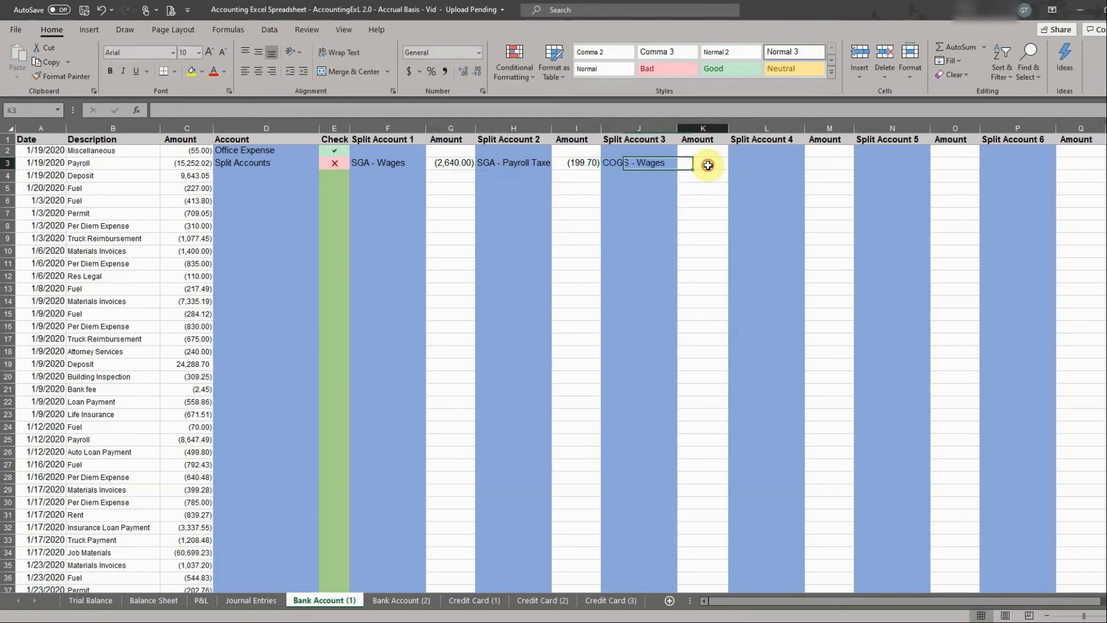
{"action": "type", "text": "-"}
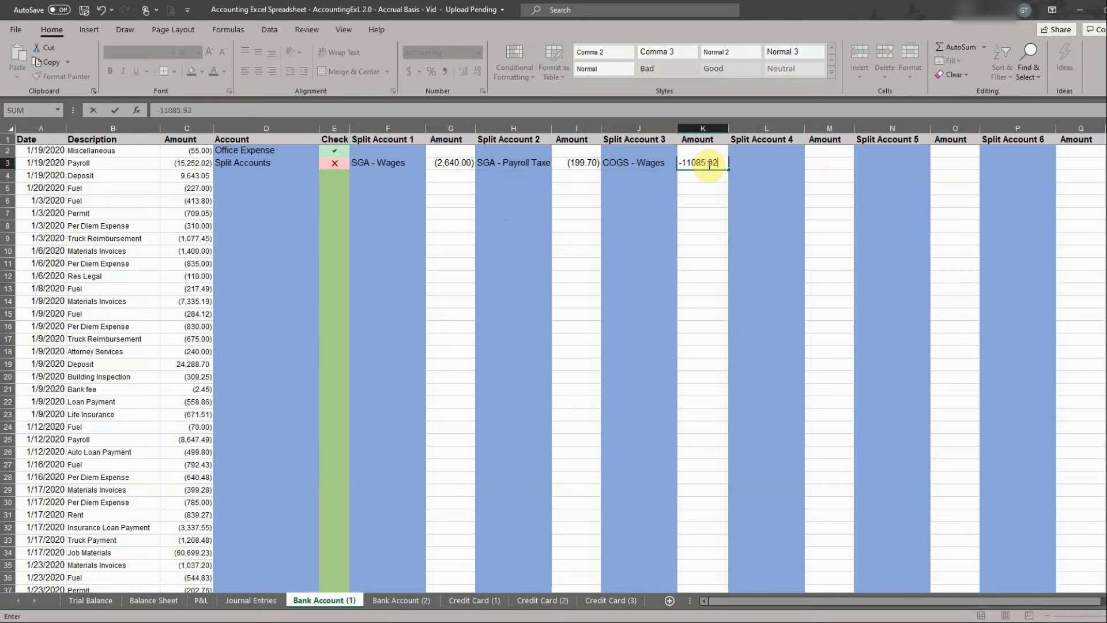
{"action": "type", "text": "11085.92"}
{"action": "key", "text": "Return"}
Step: Set Split Account 4 of the row 3 Payroll transaction to COGS - Payroll Taxes with an amount of -1286.4
{"action": "left_click", "coordinate": [764, 163]}
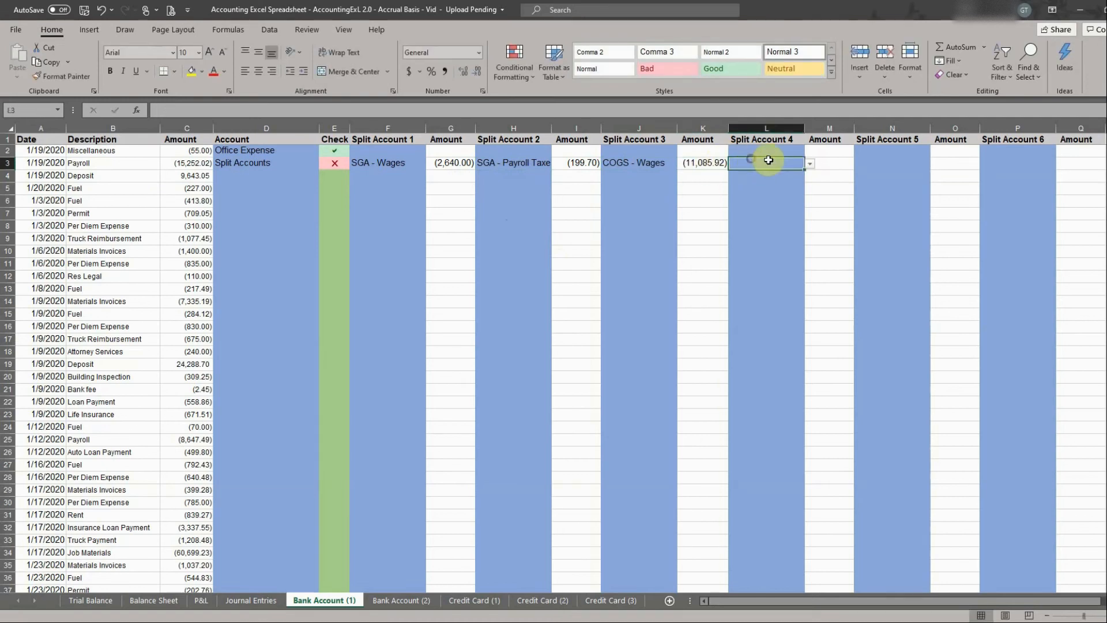
{"action": "left_click", "coordinate": [809, 165]}
{"action": "scroll", "coordinate": [807, 230], "scroll_direction": "down", "scroll_amount": 7}
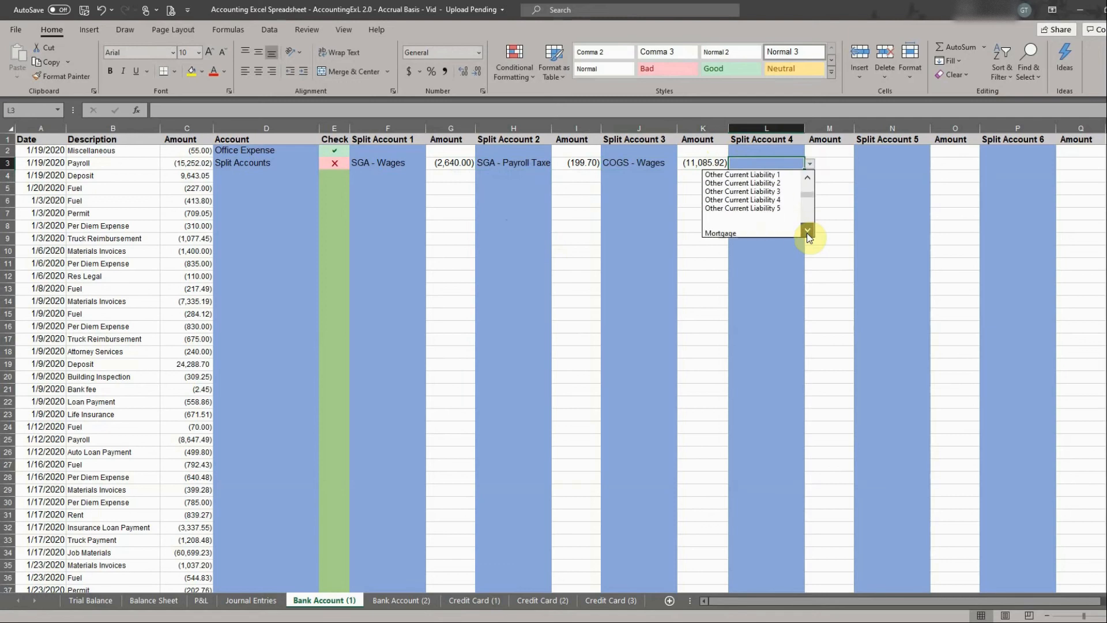
{"action": "scroll", "coordinate": [807, 233], "scroll_direction": "down", "scroll_amount": 6}
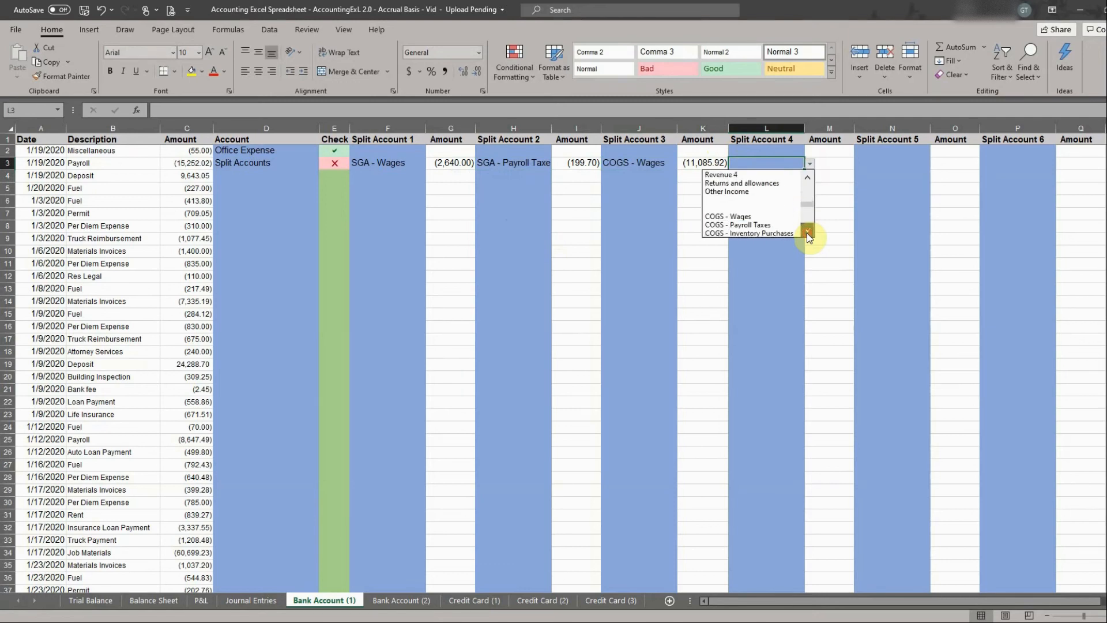
{"action": "left_click", "coordinate": [762, 210]}
{"action": "left_click", "coordinate": [830, 163]}
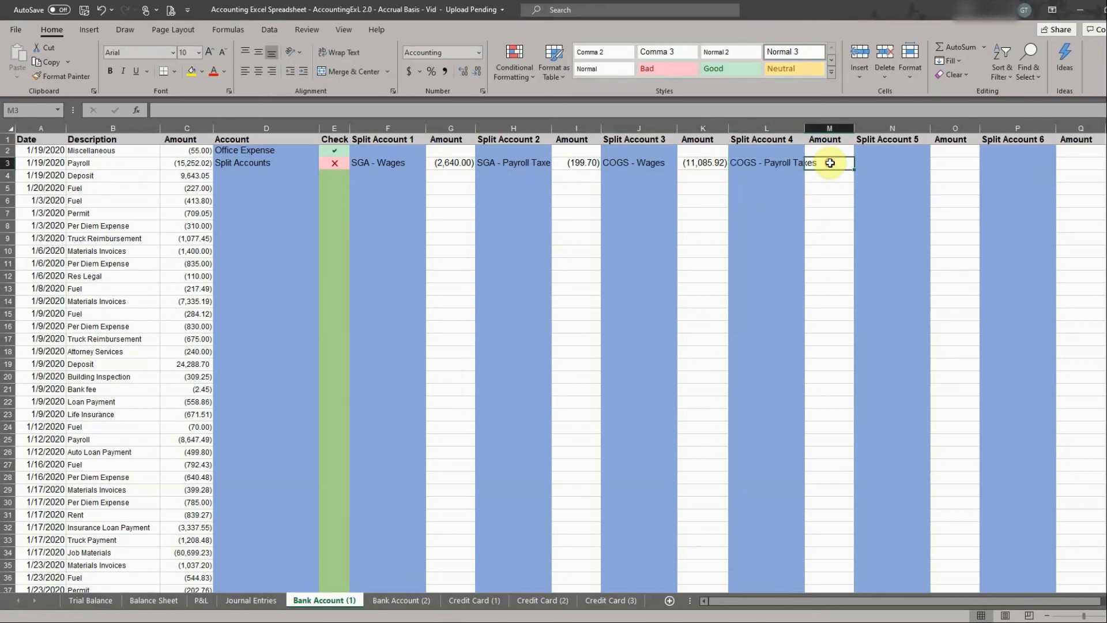
{"action": "type", "text": "-"}
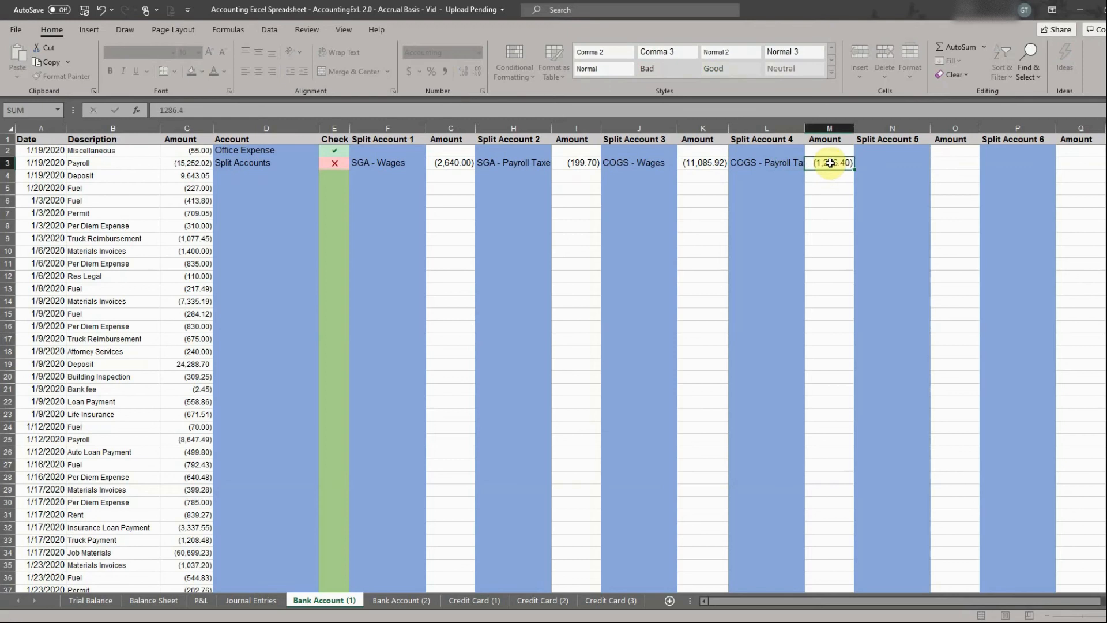
{"action": "type", "text": "1286.4"}
Step: Set Split Account 5 of the row 3 Payroll transaction to Office Expense with an amount of -40
{"action": "left_click", "coordinate": [924, 165]}
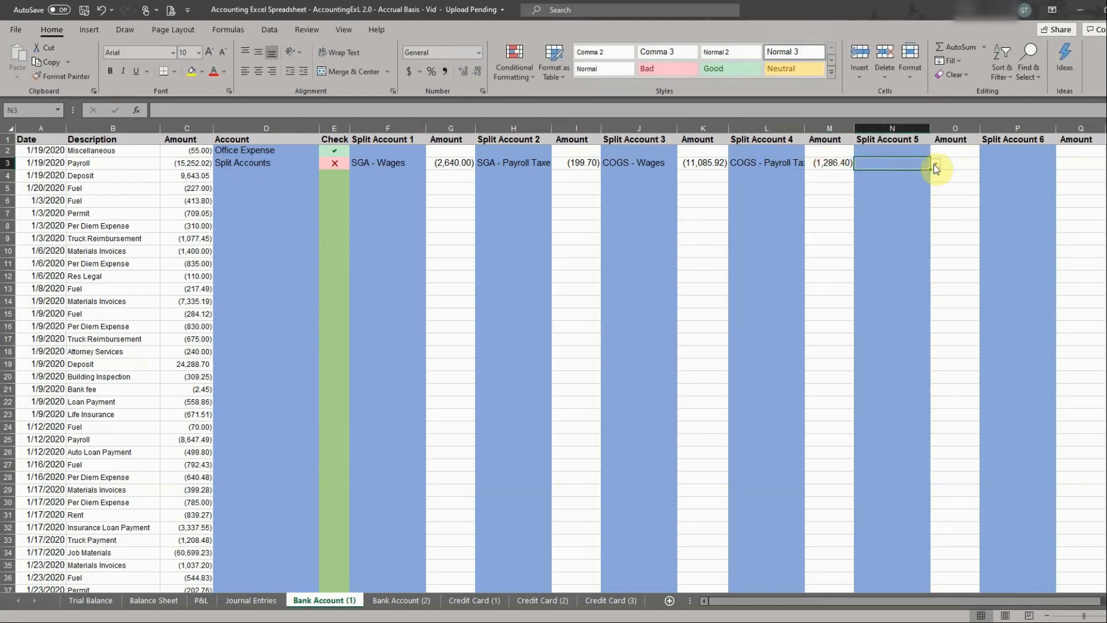
{"action": "left_click", "coordinate": [934, 165]}
{"action": "left_click_drag", "start_coordinate": [933, 228], "coordinate": [932, 228]}
{"action": "left_click", "coordinate": [879, 218]}
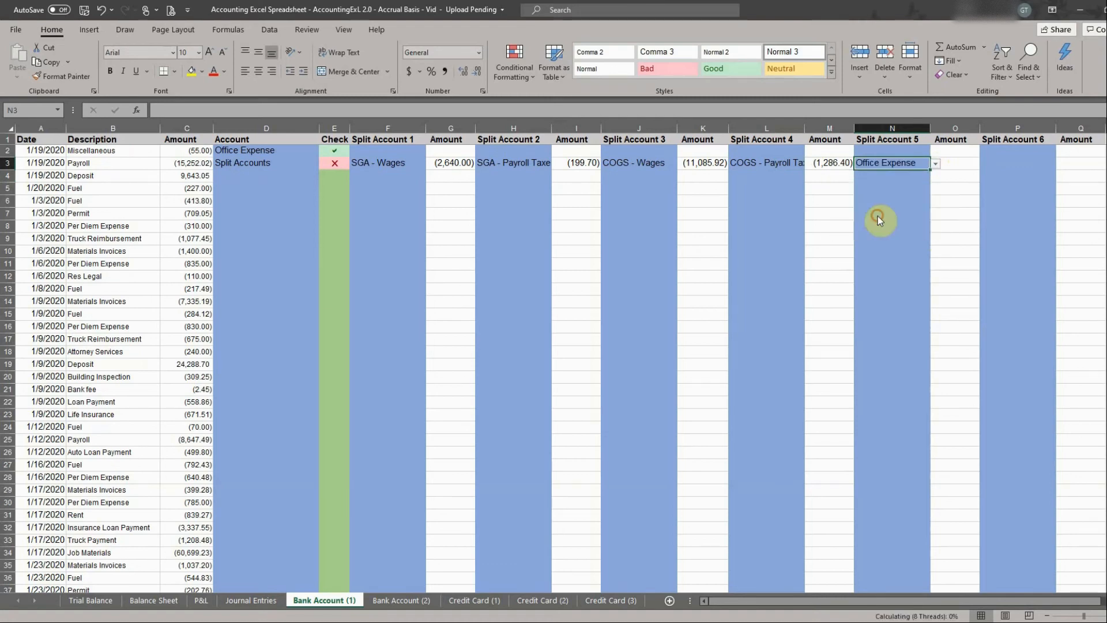
{"action": "left_click", "coordinate": [957, 165]}
{"action": "type", "text": "-40"}
{"action": "key", "text": "Return"}
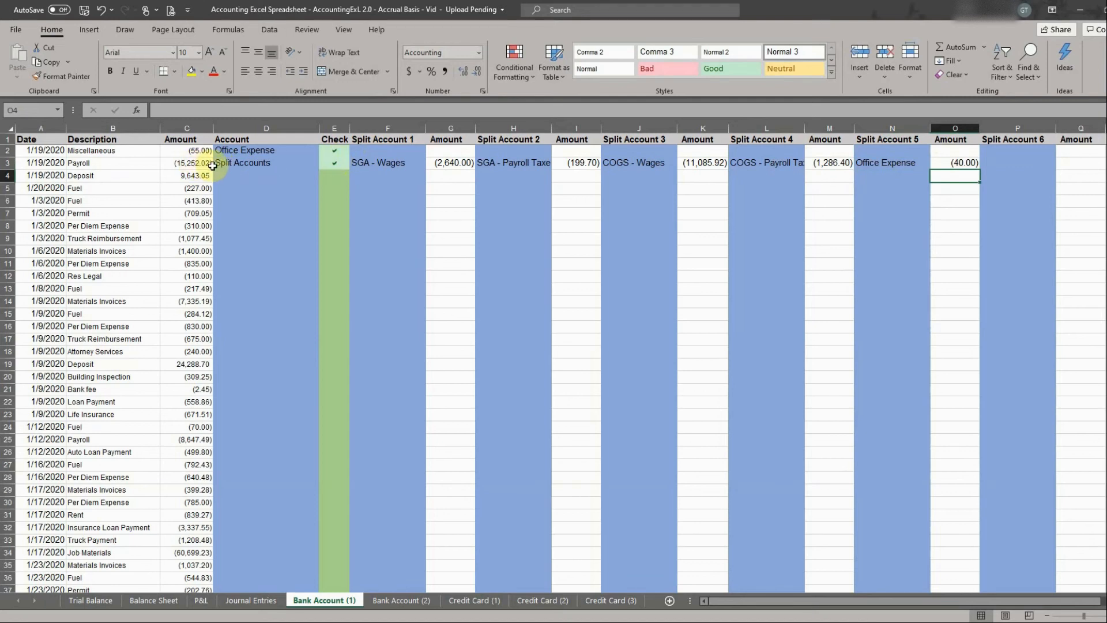
Step: Examine the COGS, SG&A and Office Expense amounts on the Trial Balance sheet resulting from the split Payroll transaction
{"action": "left_click", "coordinate": [108, 603]}
{"action": "scroll", "coordinate": [269, 488], "scroll_direction": "down", "scroll_amount": 14}
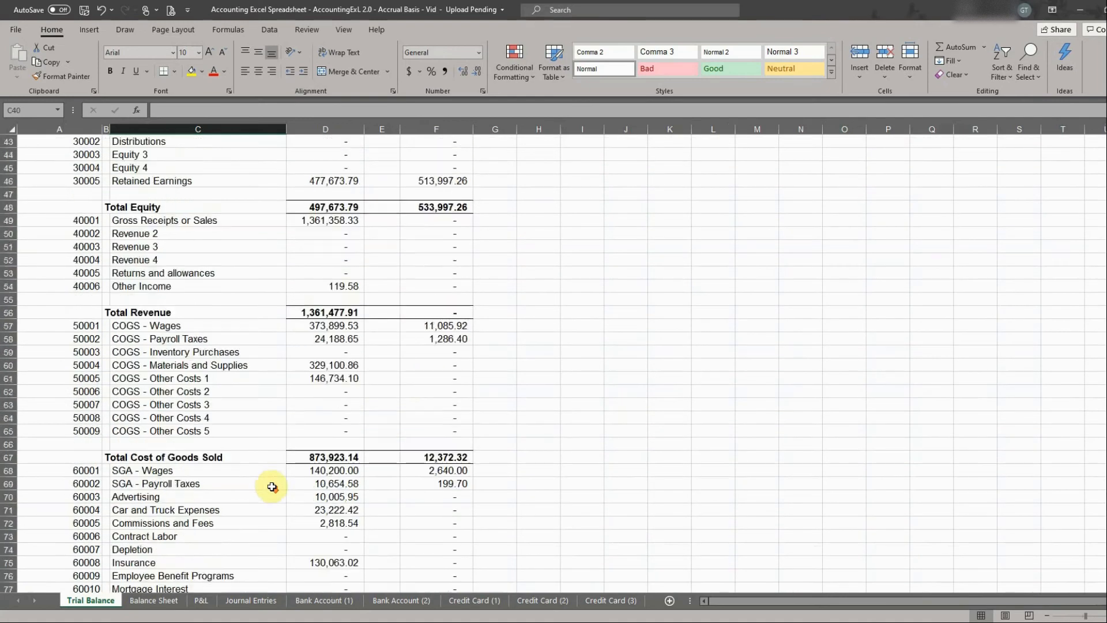
{"action": "scroll", "coordinate": [272, 488], "scroll_direction": "down", "scroll_amount": 1}
{"action": "left_click", "coordinate": [435, 286]}
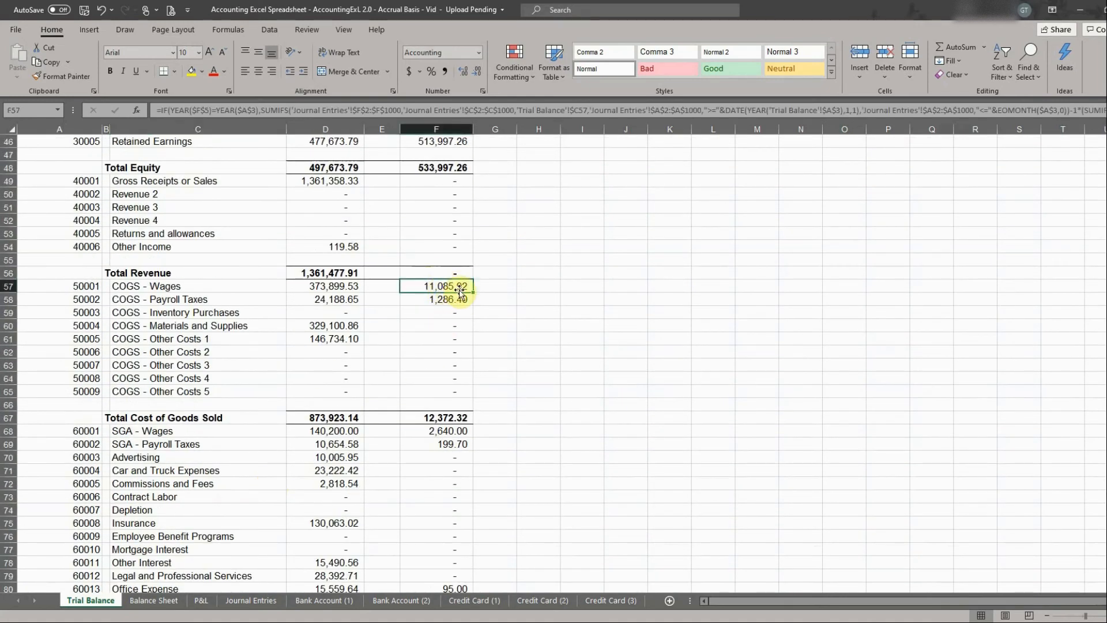
{"action": "scroll", "coordinate": [455, 457], "scroll_direction": "down", "scroll_amount": 3}
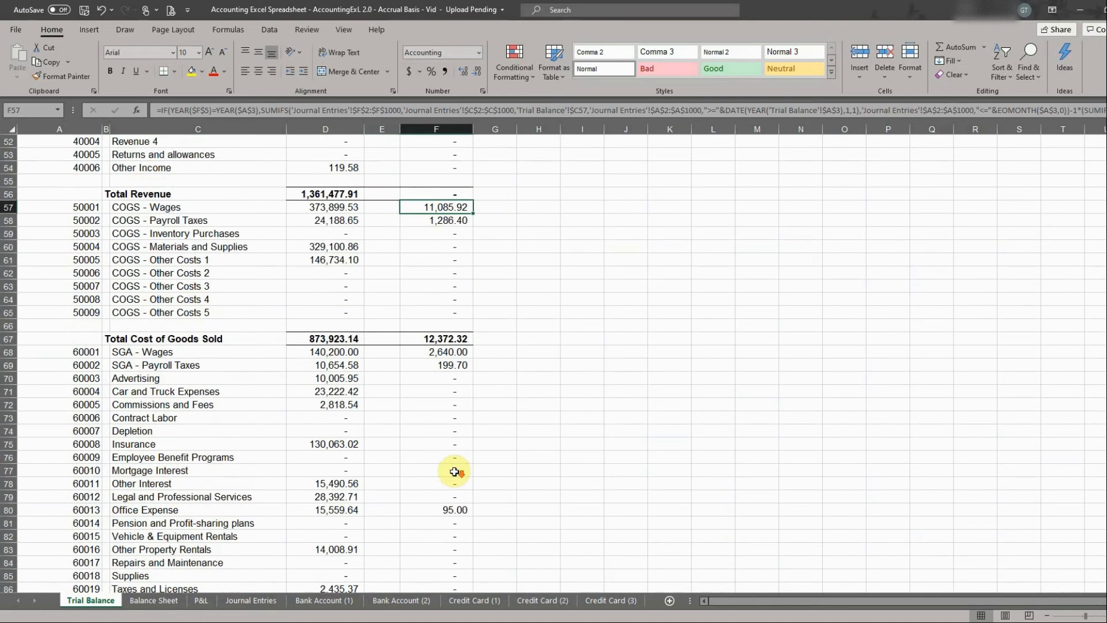
{"action": "left_click", "coordinate": [458, 473]}
{"action": "scroll", "coordinate": [459, 474], "scroll_direction": "down", "scroll_amount": 5}
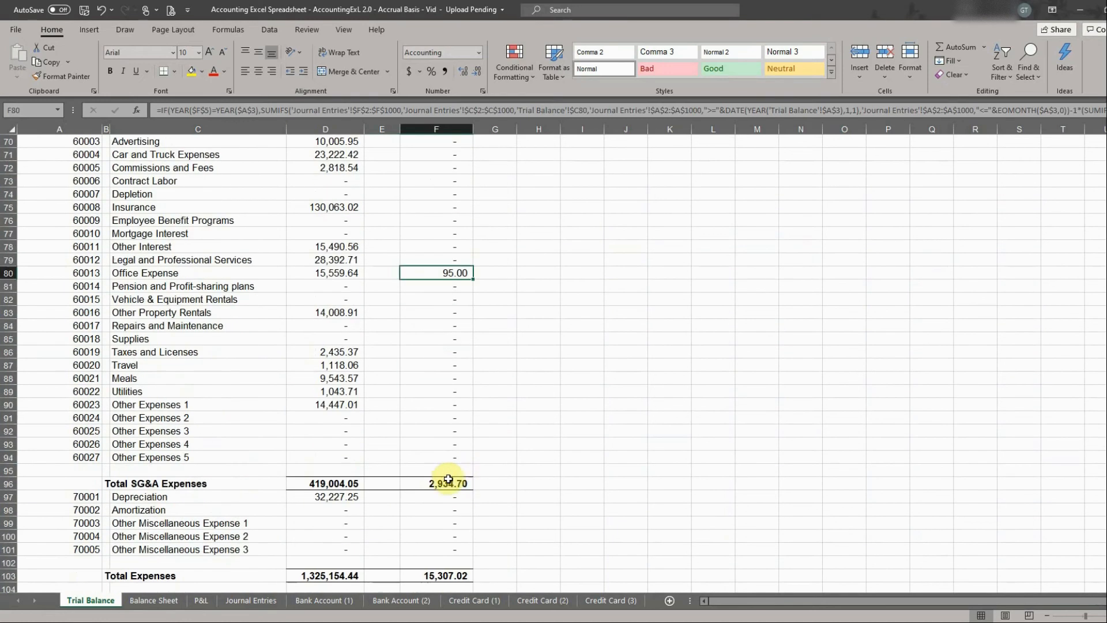
{"action": "scroll", "coordinate": [441, 470], "scroll_direction": "up", "scroll_amount": 15}
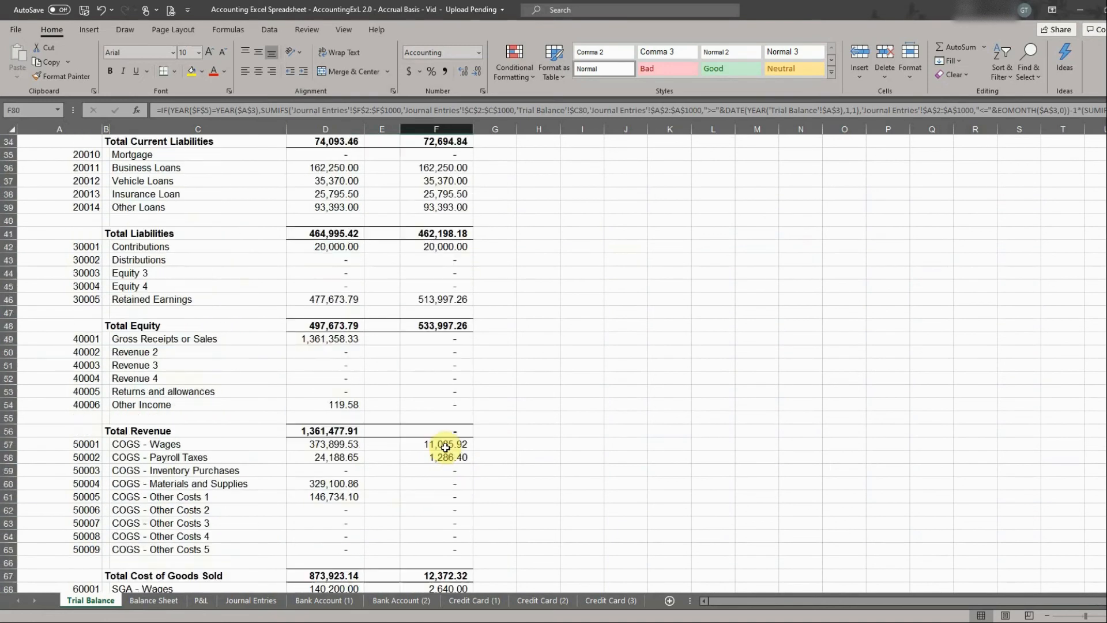
Step: Set the report date in cell A3 of the Balance Sheet to 1/31/2020
{"action": "left_click", "coordinate": [164, 601]}
{"action": "scroll", "coordinate": [307, 329], "scroll_direction": "up", "scroll_amount": 6}
{"action": "left_click", "coordinate": [85, 214]}
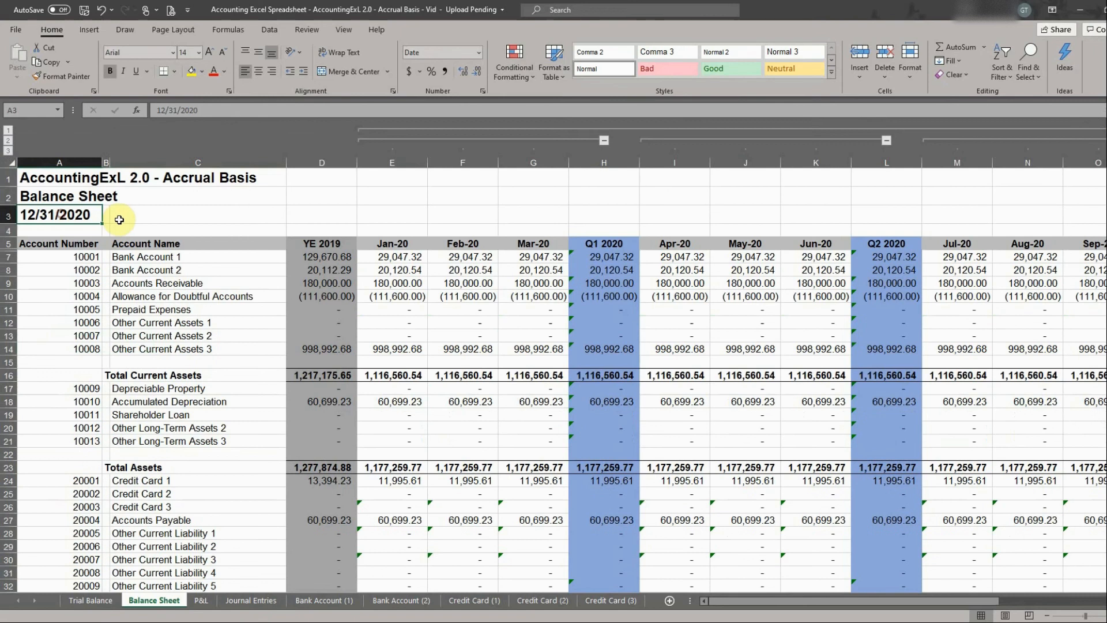
{"action": "type", "text": "1/"}
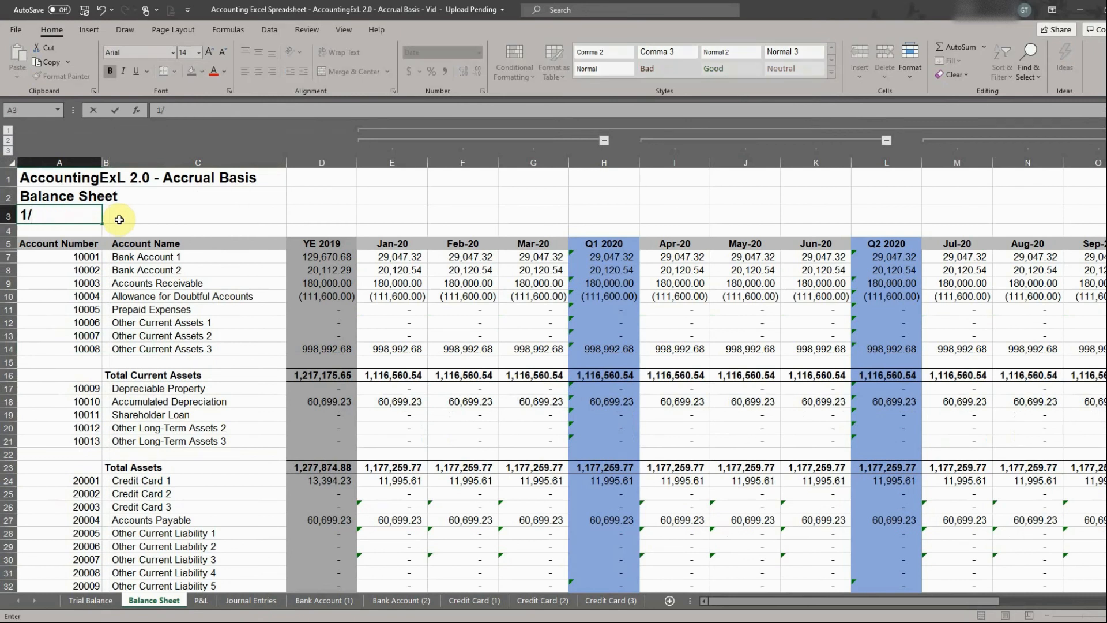
{"action": "key", "text": "Return"}
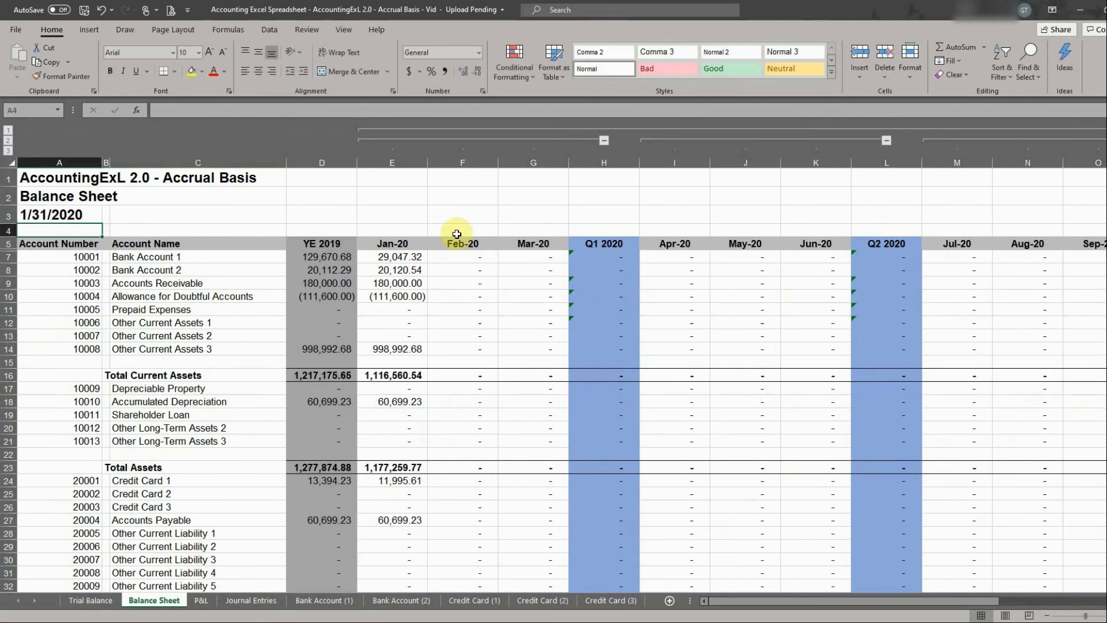
Step: Examine the January 2020 Check amounts at the end of the Balance Sheet and Trial Balance sheets
{"action": "scroll", "coordinate": [415, 312], "scroll_direction": "down", "scroll_amount": 6}
{"action": "scroll", "coordinate": [415, 347], "scroll_direction": "down", "scroll_amount": 2}
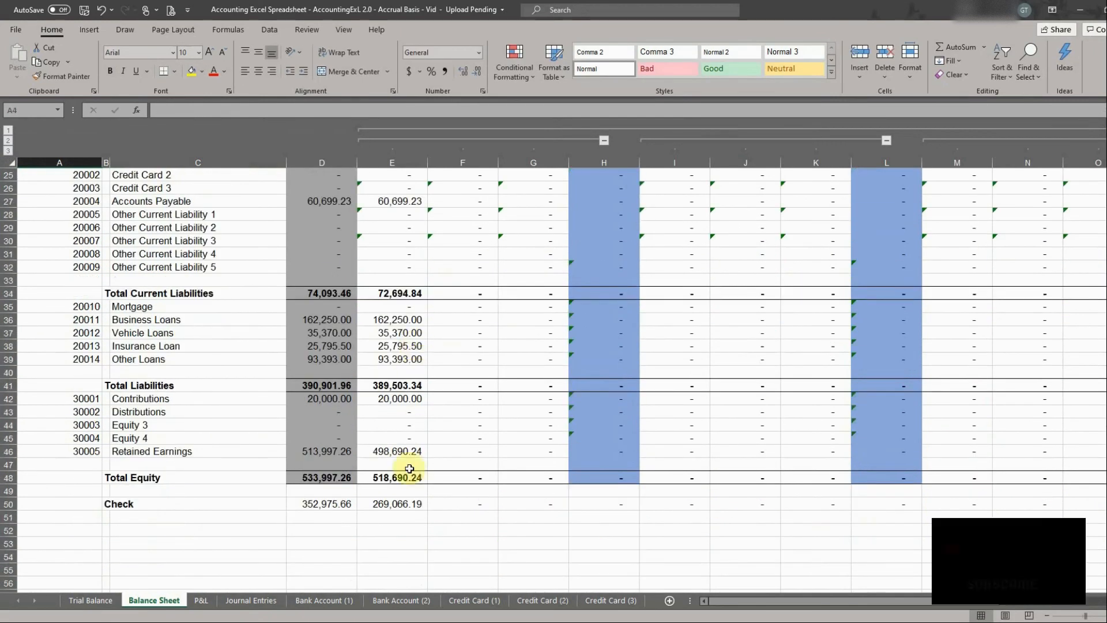
{"action": "scroll", "coordinate": [414, 462], "scroll_direction": "up", "scroll_amount": 5}
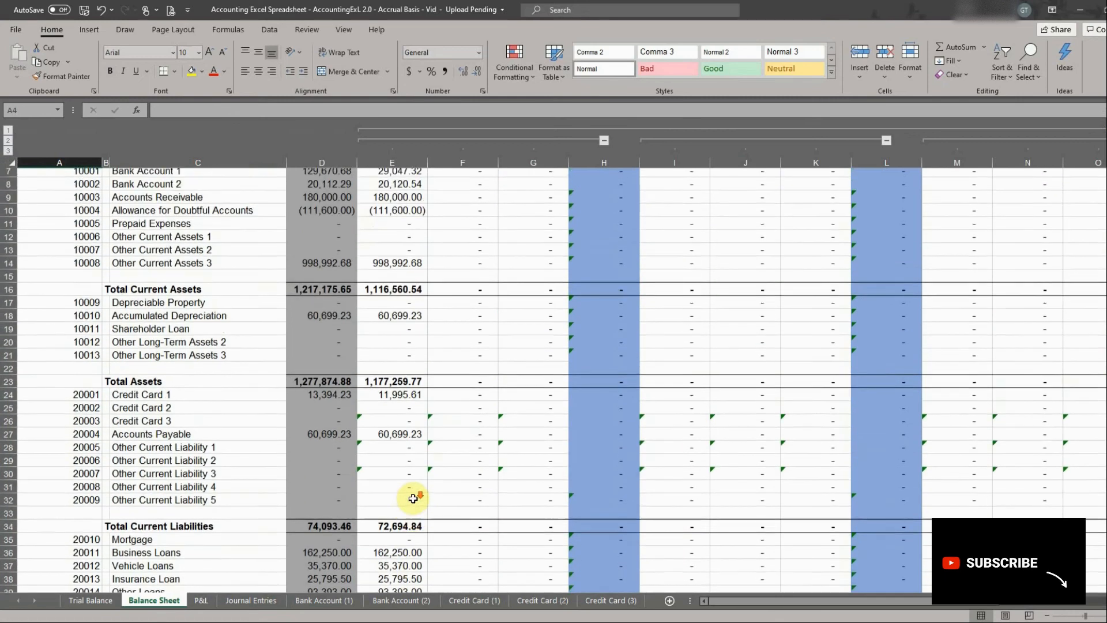
{"action": "scroll", "coordinate": [408, 485], "scroll_direction": "down", "scroll_amount": 7}
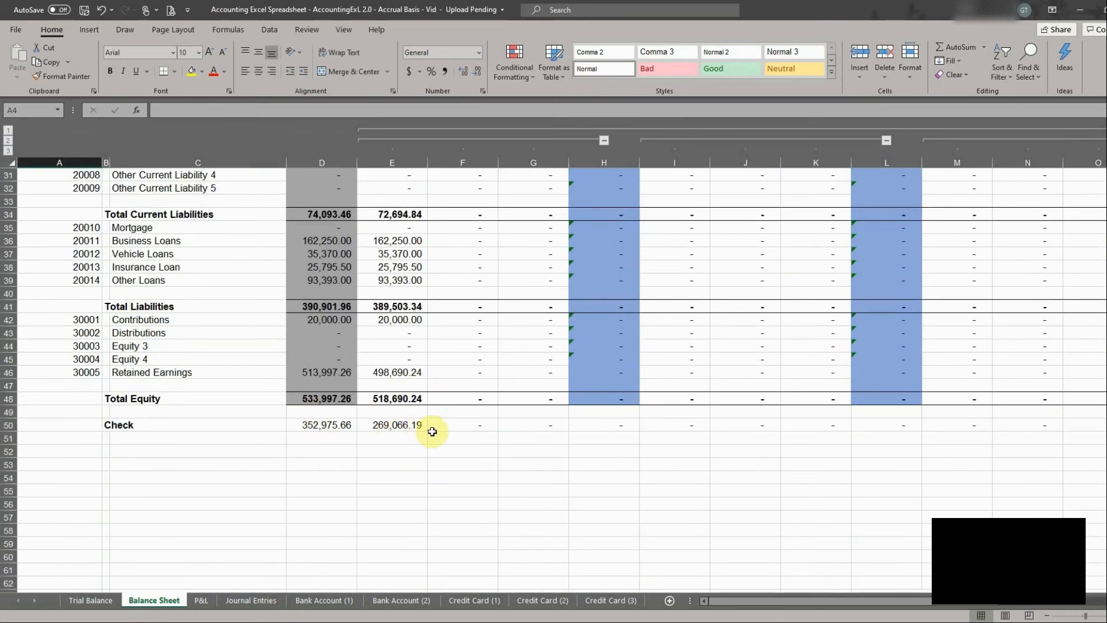
{"action": "left_click", "coordinate": [325, 601]}
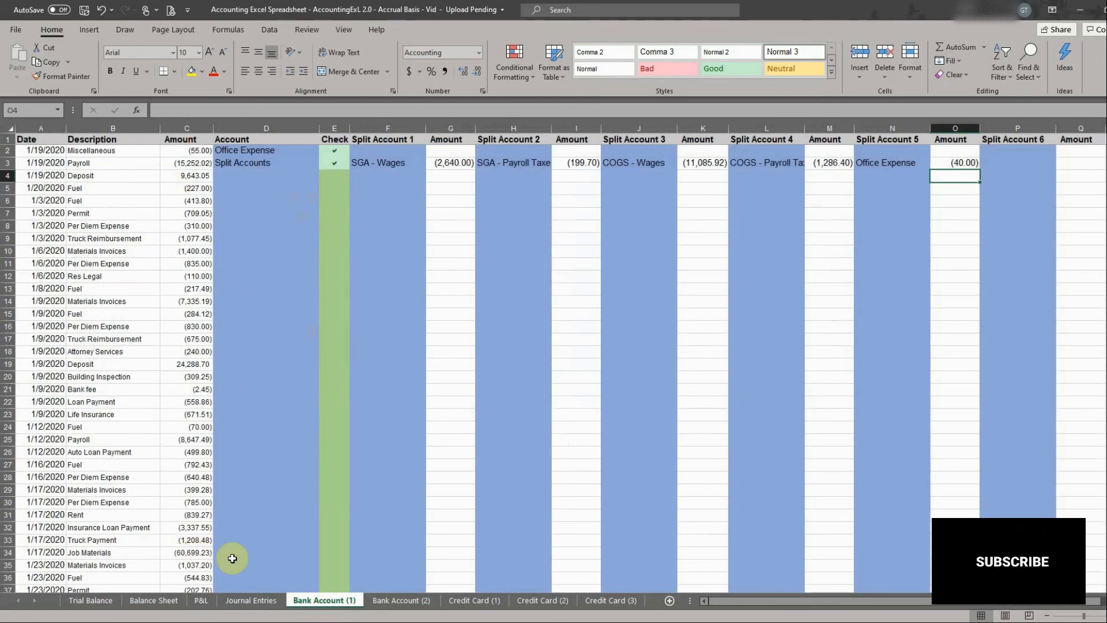
{"action": "left_click", "coordinate": [155, 600]}
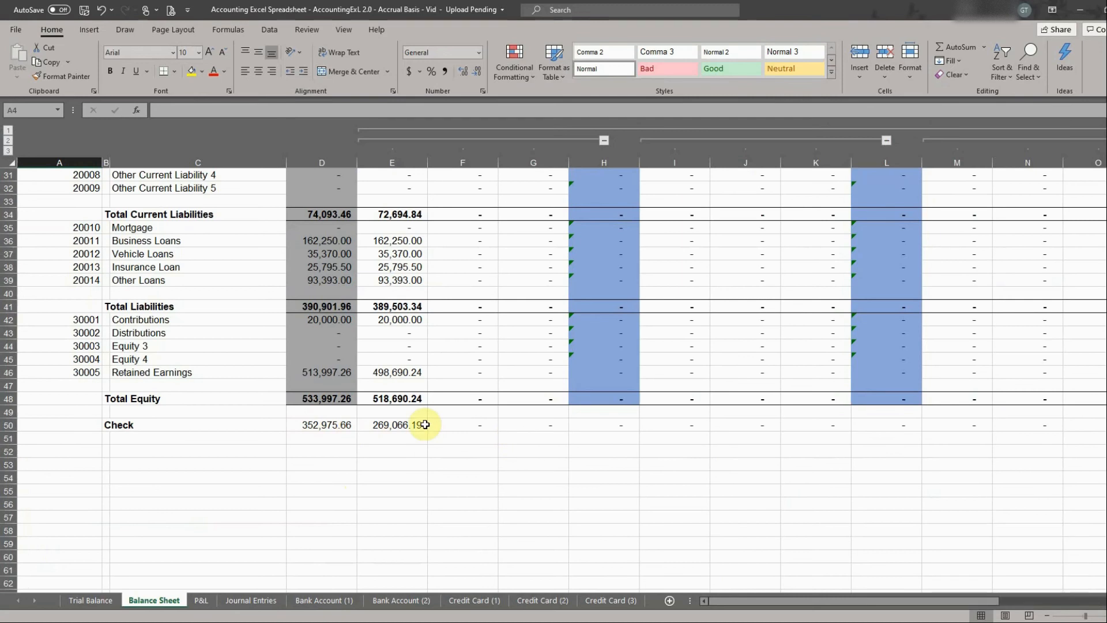
{"action": "left_click", "coordinate": [91, 600]}
{"action": "scroll", "coordinate": [398, 542], "scroll_direction": "down", "scroll_amount": 4}
{"action": "scroll", "coordinate": [399, 542], "scroll_direction": "down", "scroll_amount": 16}
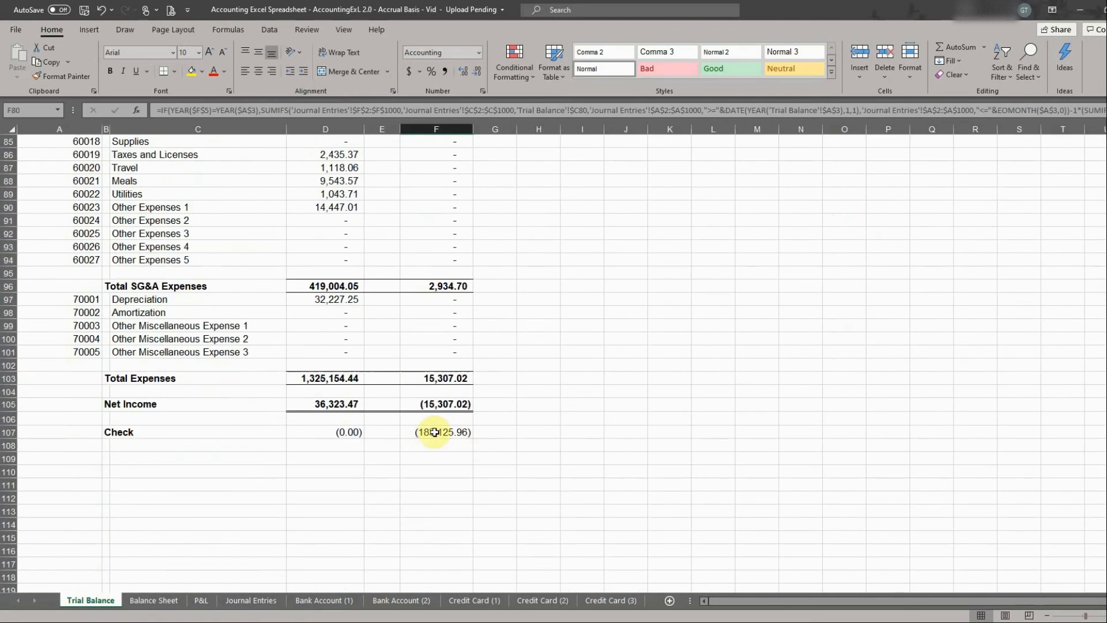
Step: Look through the Bank Account (1) sheet for transactions that have no account assigned
{"action": "left_click", "coordinate": [346, 600]}
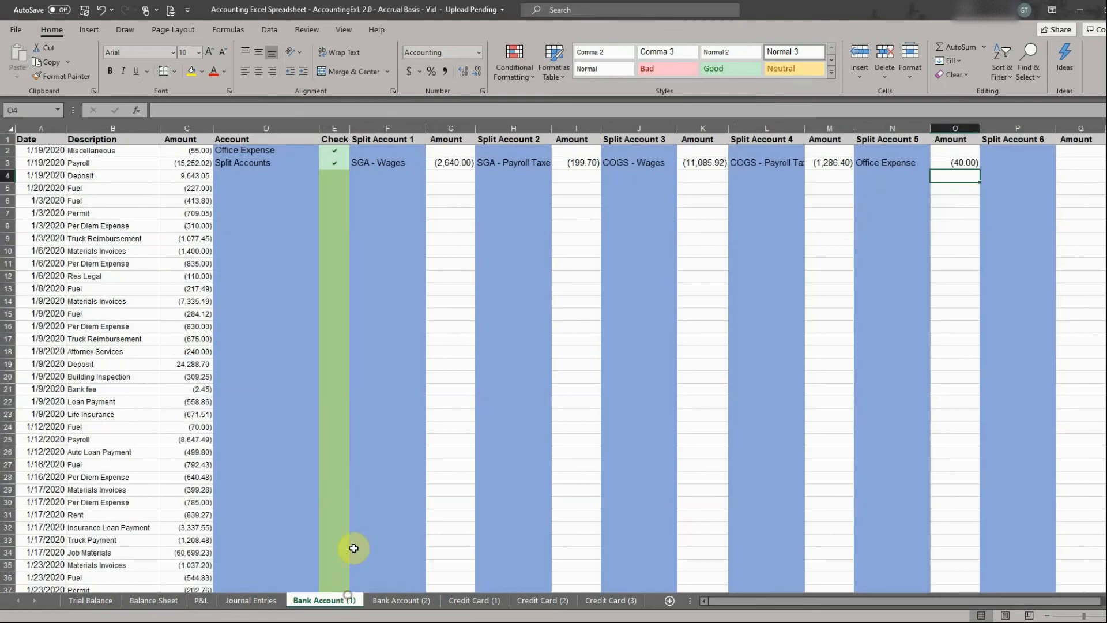
{"action": "left_click", "coordinate": [264, 173]}
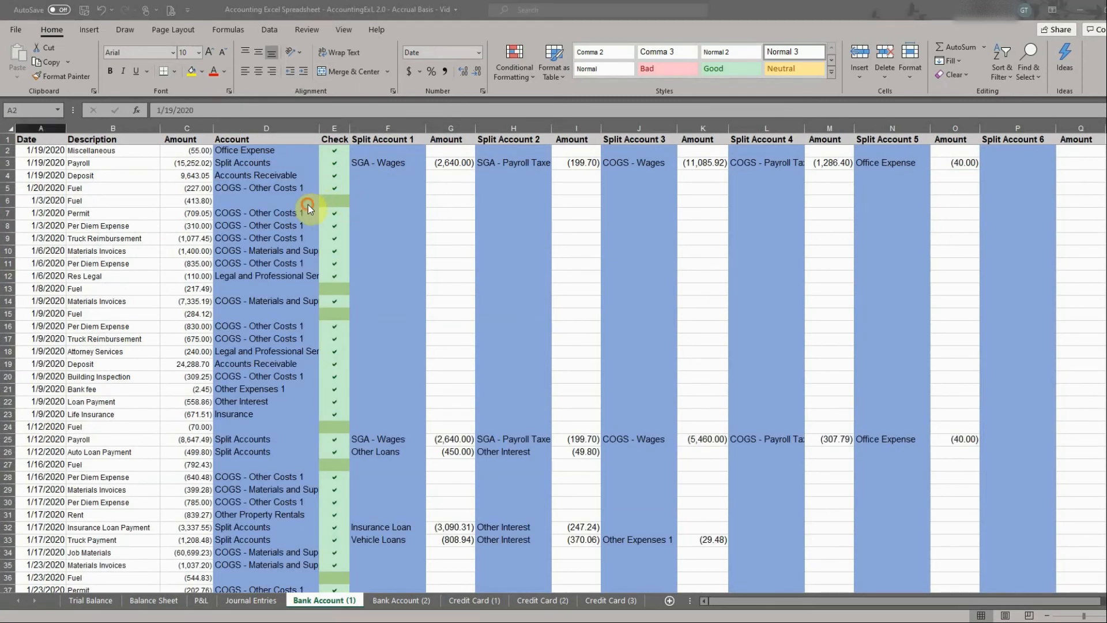
{"action": "scroll", "coordinate": [291, 267], "scroll_direction": "down", "scroll_amount": 20}
{"action": "scroll", "coordinate": [293, 294], "scroll_direction": "up", "scroll_amount": 20}
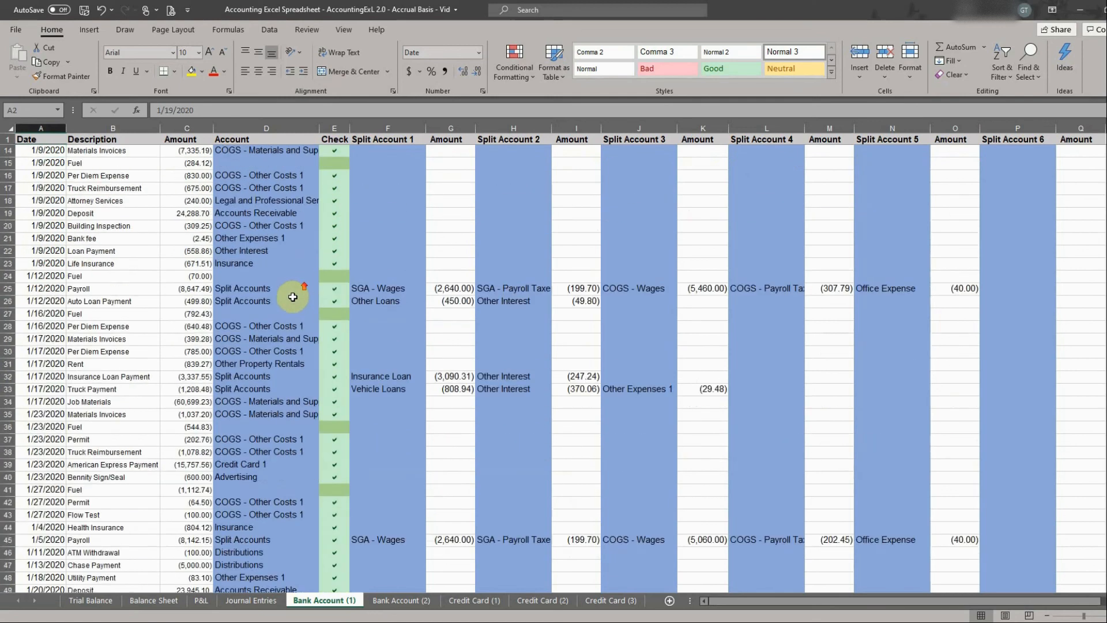
{"action": "scroll", "coordinate": [293, 297], "scroll_direction": "up", "scroll_amount": 4}
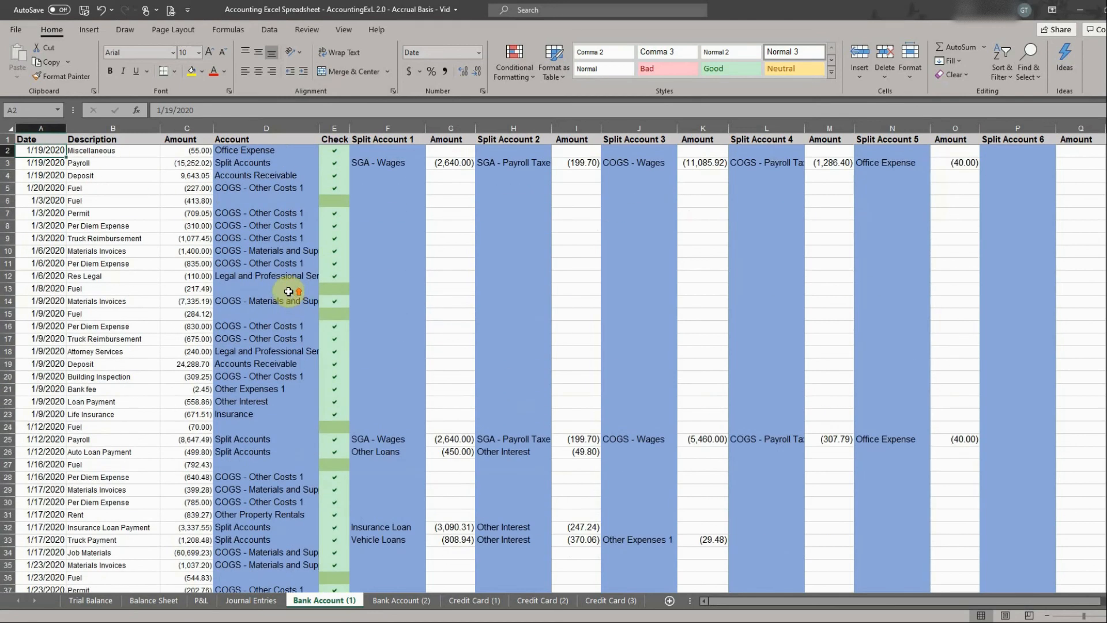
{"action": "left_click", "coordinate": [253, 200]}
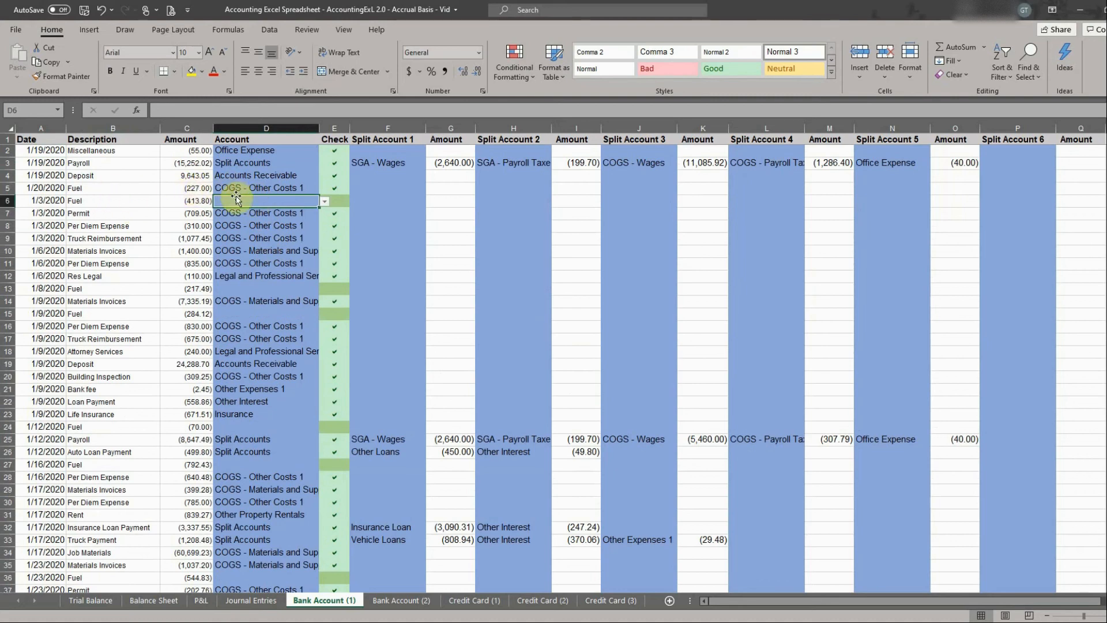
{"action": "left_click", "coordinate": [324, 201]}
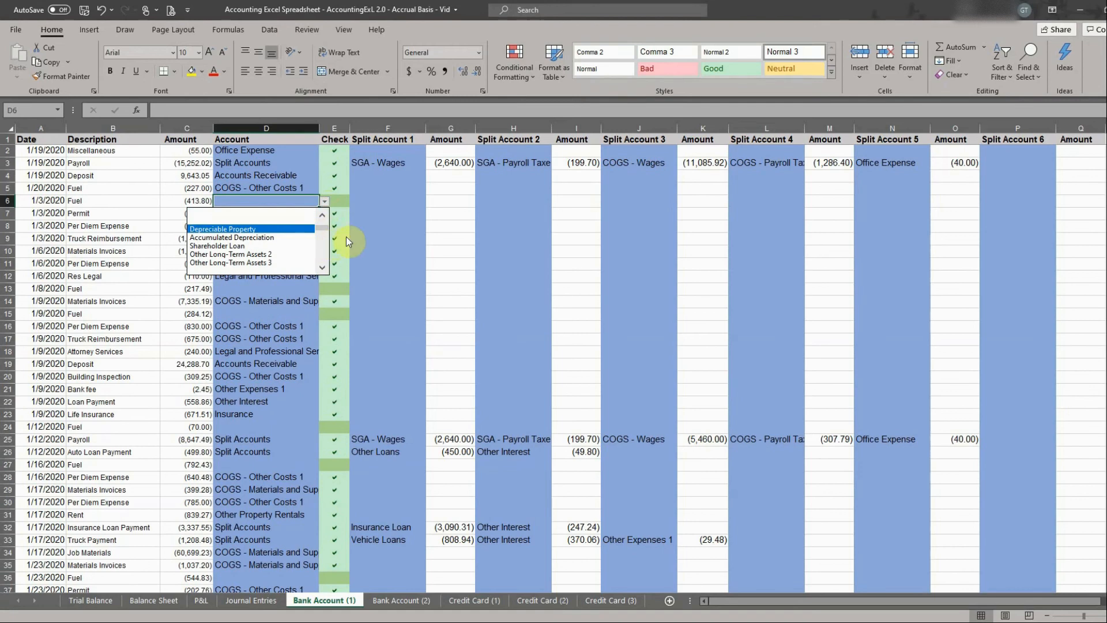
{"action": "key", "text": "Escape"}
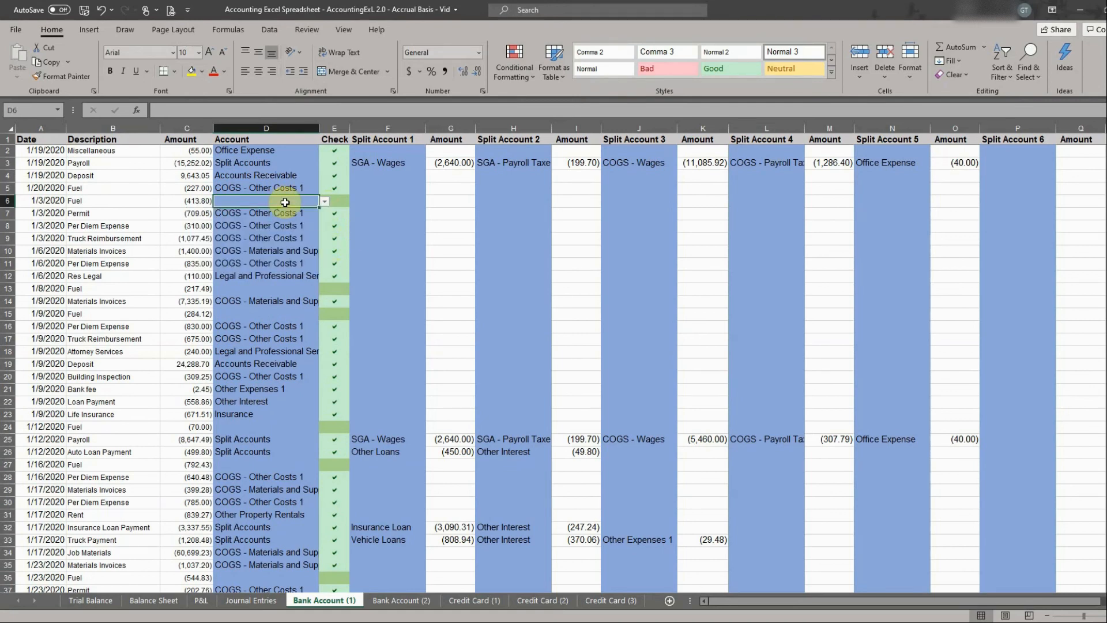
Step: Copy COGS - Other Costs 1 from the row 5 Fuel transaction to the Account cells of the Fuel transactions in rows 6, 13 and 15
{"action": "key", "text": "Up"}
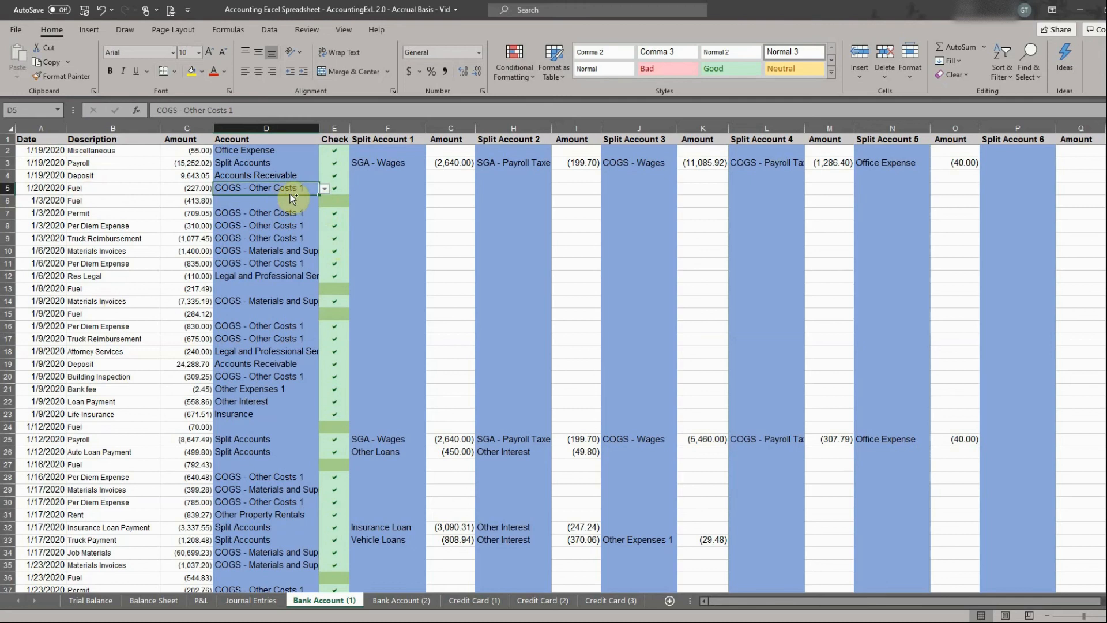
{"action": "key", "text": "ctrl+c"}
{"action": "left_click", "coordinate": [278, 202]}
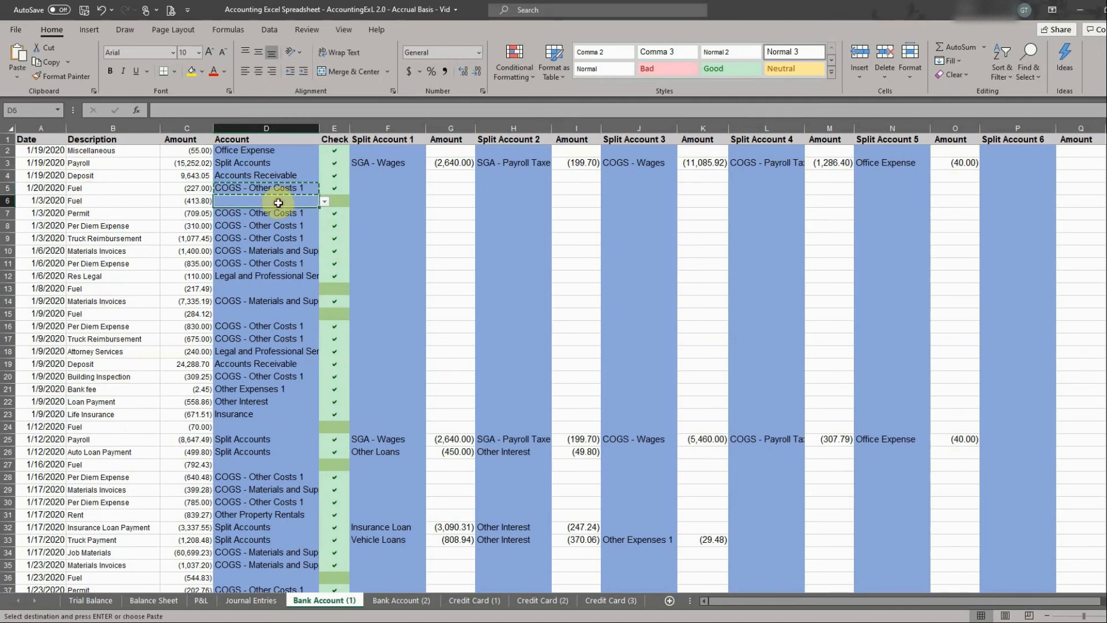
{"action": "key", "text": "ctrl+v"}
{"action": "left_click", "coordinate": [249, 289]}
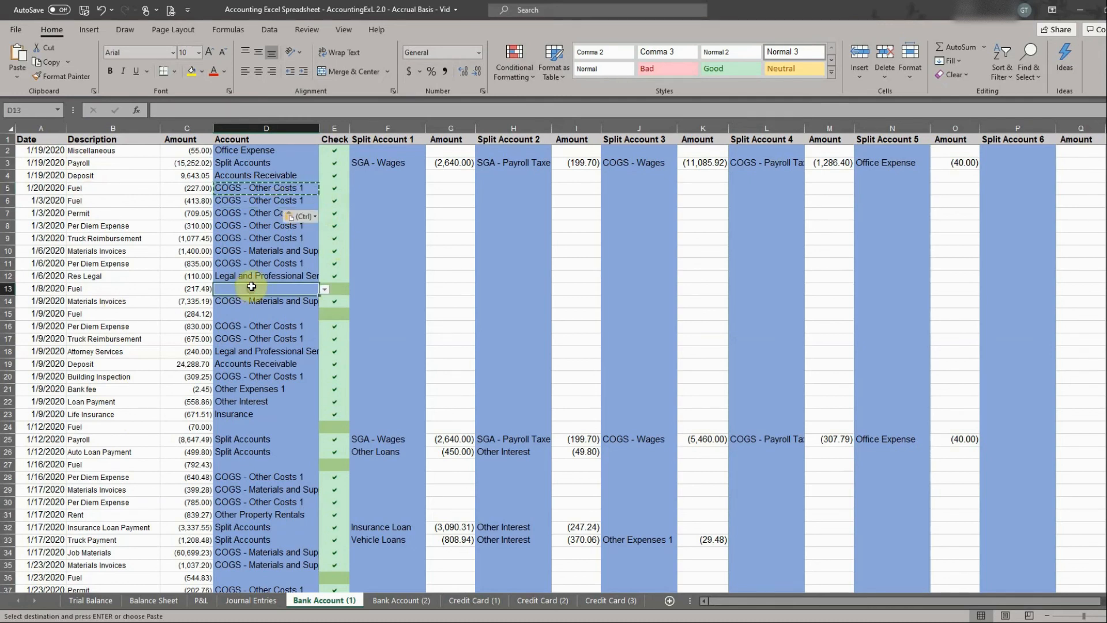
{"action": "key", "text": "ctrl+v"}
{"action": "left_click", "coordinate": [248, 314]}
{"action": "key", "text": "ctrl+v"}
Step: Assign the copied COGS - Other Costs 1 account to the Fuel transactions in rows 24, 27, 36 and 41
{"action": "scroll", "coordinate": [245, 318], "scroll_direction": "down", "scroll_amount": 3}
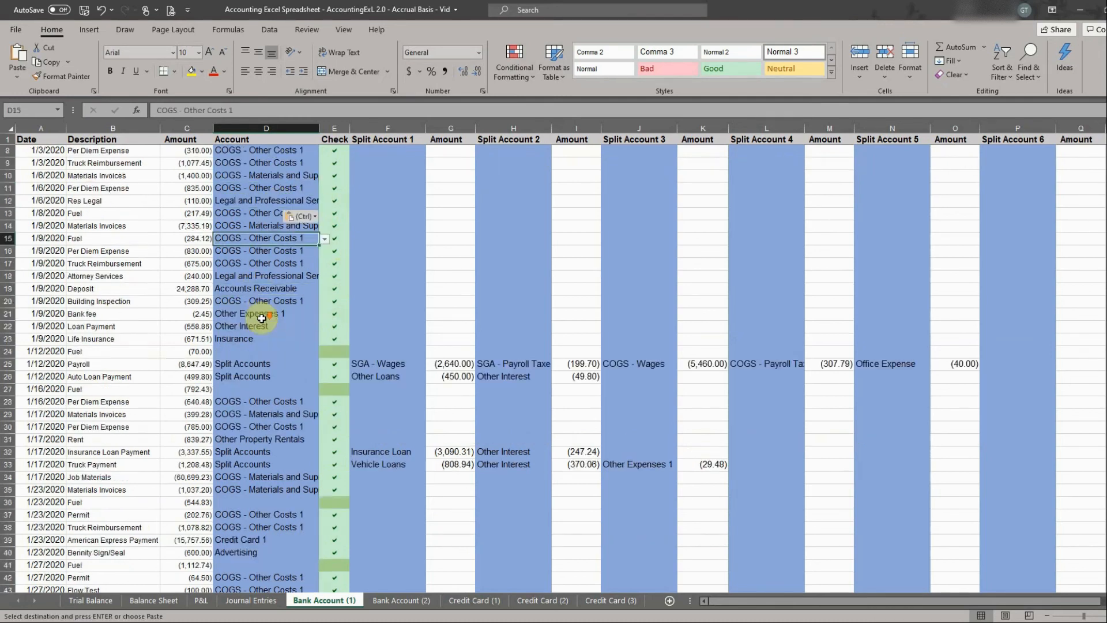
{"action": "left_click", "coordinate": [246, 318]}
{"action": "key", "text": "ctrl+v"}
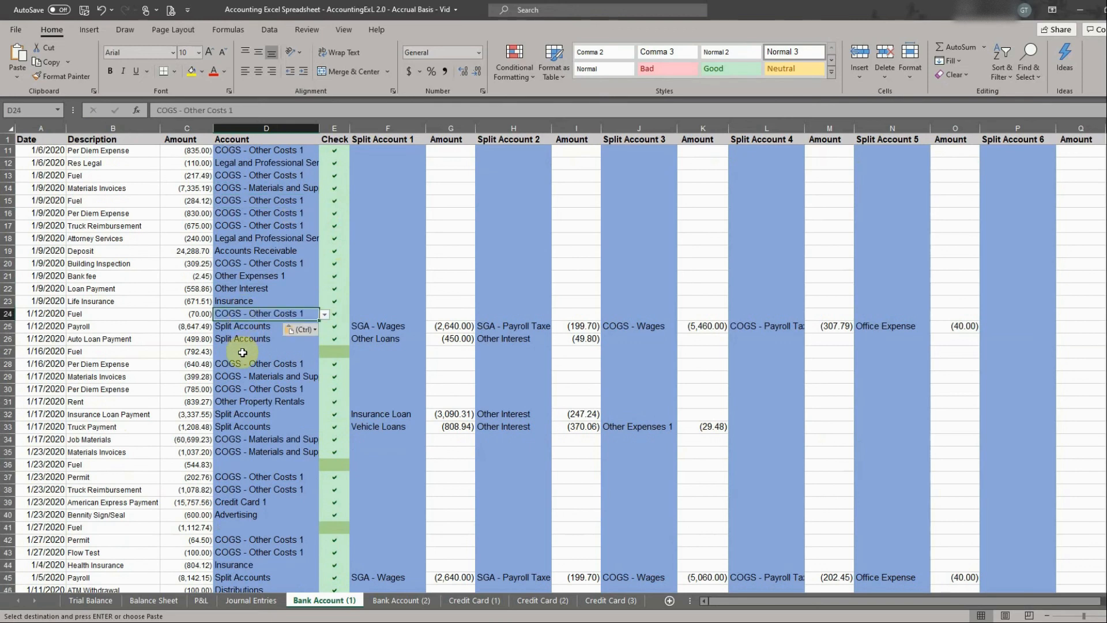
{"action": "left_click", "coordinate": [242, 352]}
{"action": "key", "text": "ctrl+v"}
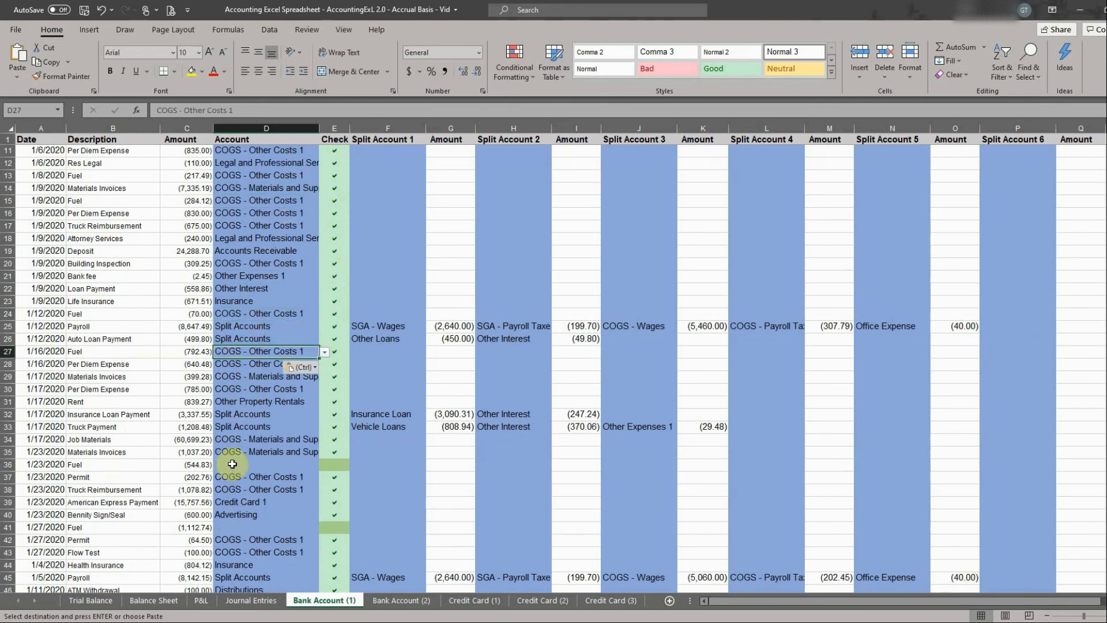
{"action": "left_click", "coordinate": [234, 463]}
{"action": "key", "text": "ctrl+v"}
{"action": "scroll", "coordinate": [236, 450], "scroll_direction": "down", "scroll_amount": 2}
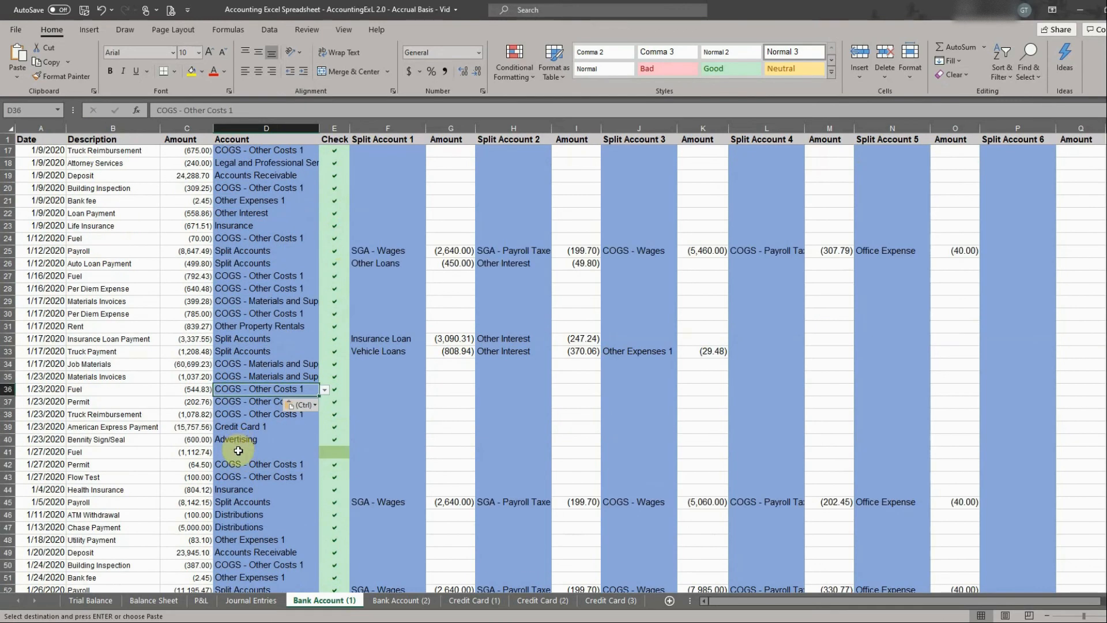
{"action": "left_click", "coordinate": [238, 450]}
{"action": "key", "text": "ctrl+v"}
{"action": "scroll", "coordinate": [245, 427], "scroll_direction": "down", "scroll_amount": 5}
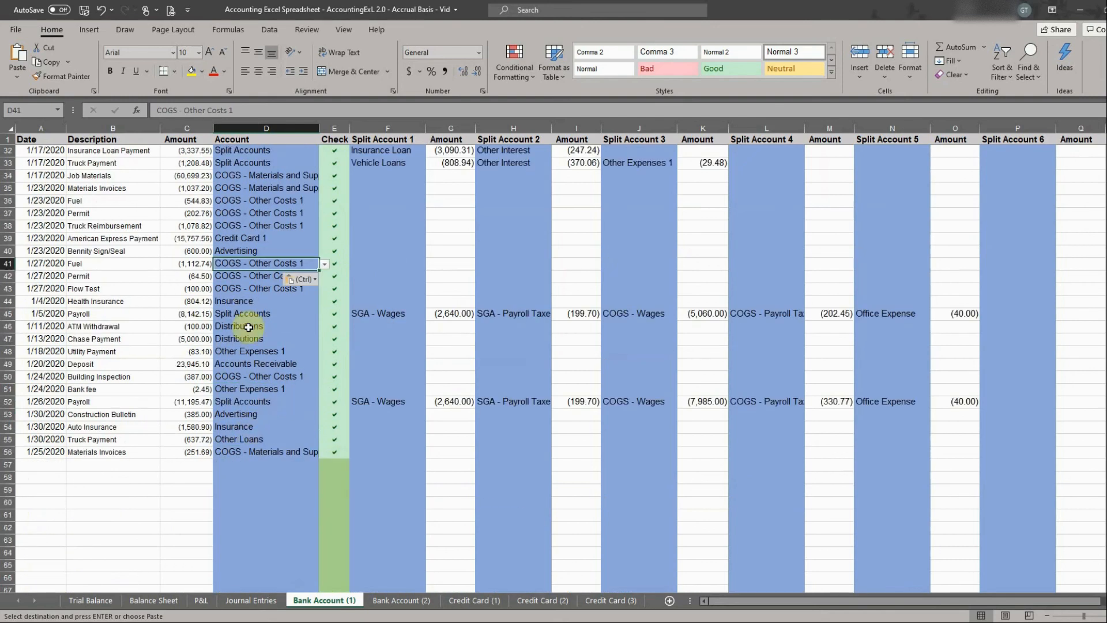
{"action": "scroll", "coordinate": [248, 327], "scroll_direction": "up", "scroll_amount": 10}
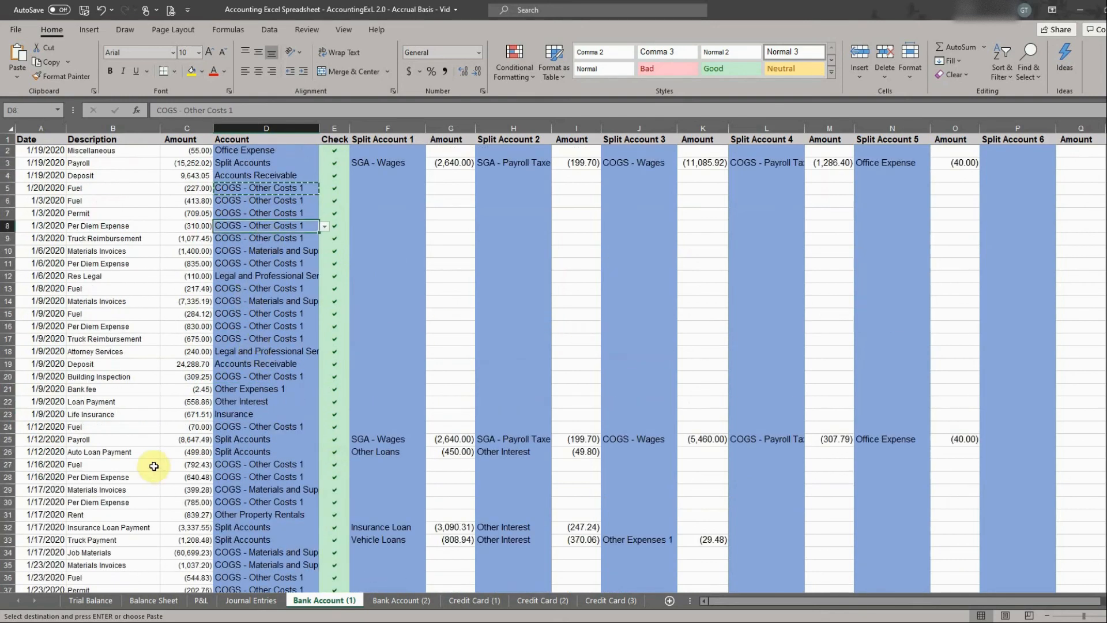
Step: Examine the Check row and the January asset, liability, equity, revenue and expense amounts on the Trial Balance sheet
{"action": "left_click", "coordinate": [109, 599]}
{"action": "scroll", "coordinate": [247, 427], "scroll_direction": "down", "scroll_amount": 20}
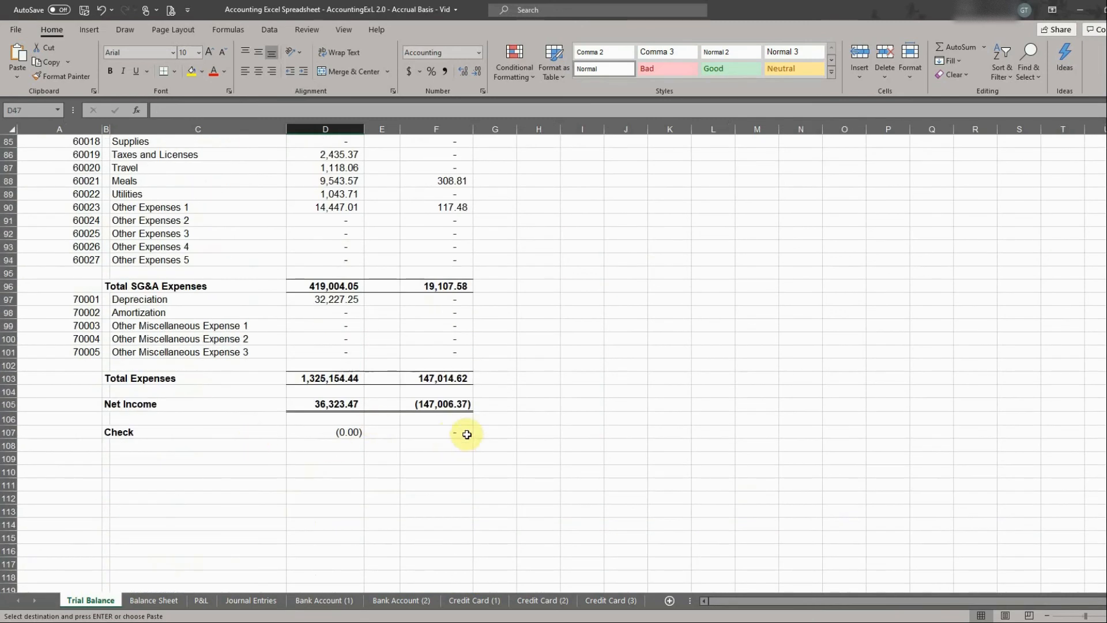
{"action": "scroll", "coordinate": [432, 418], "scroll_direction": "up", "scroll_amount": 14}
{"action": "scroll", "coordinate": [432, 418], "scroll_direction": "up", "scroll_amount": 12}
{"action": "scroll", "coordinate": [426, 354], "scroll_direction": "down", "scroll_amount": 20}
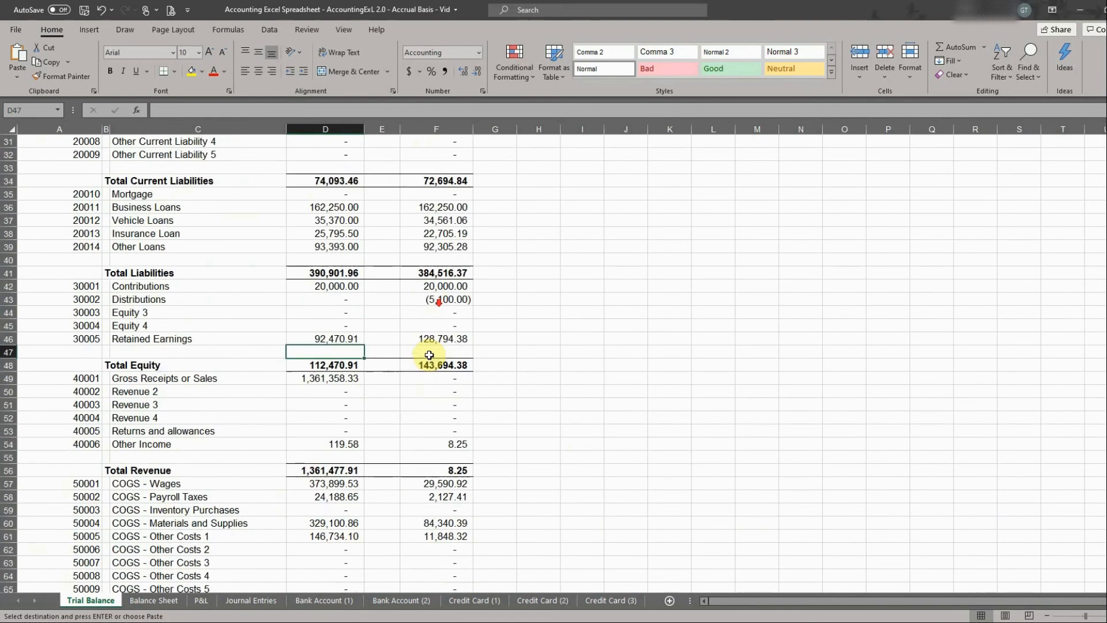
{"action": "scroll", "coordinate": [425, 479], "scroll_direction": "up", "scroll_amount": 20}
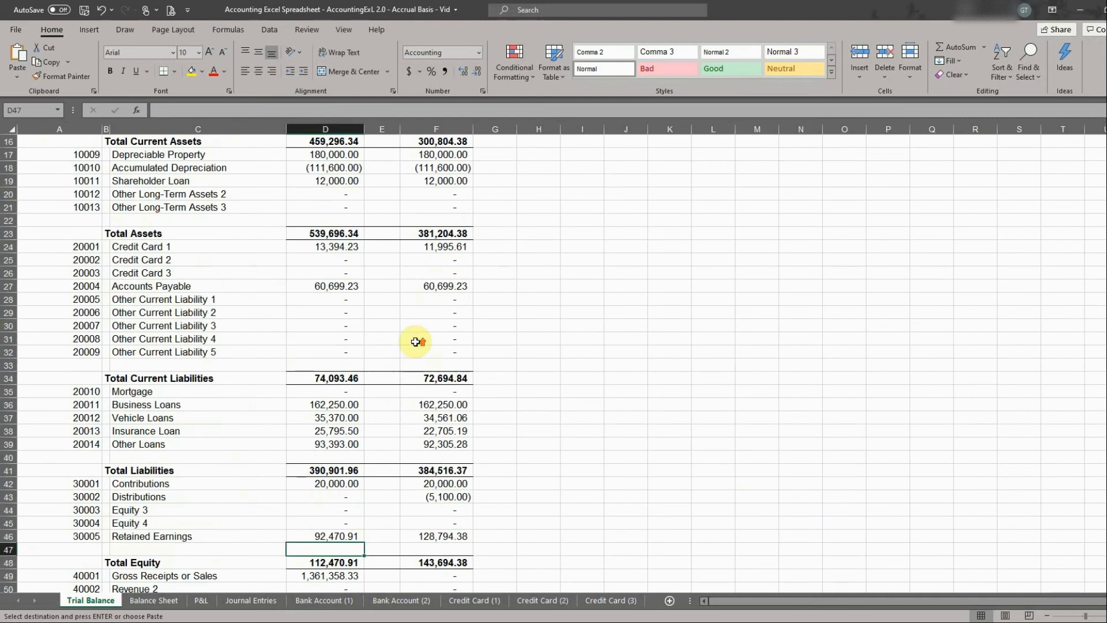
{"action": "scroll", "coordinate": [416, 286], "scroll_direction": "down", "scroll_amount": 4}
{"action": "scroll", "coordinate": [417, 287], "scroll_direction": "down", "scroll_amount": 9}
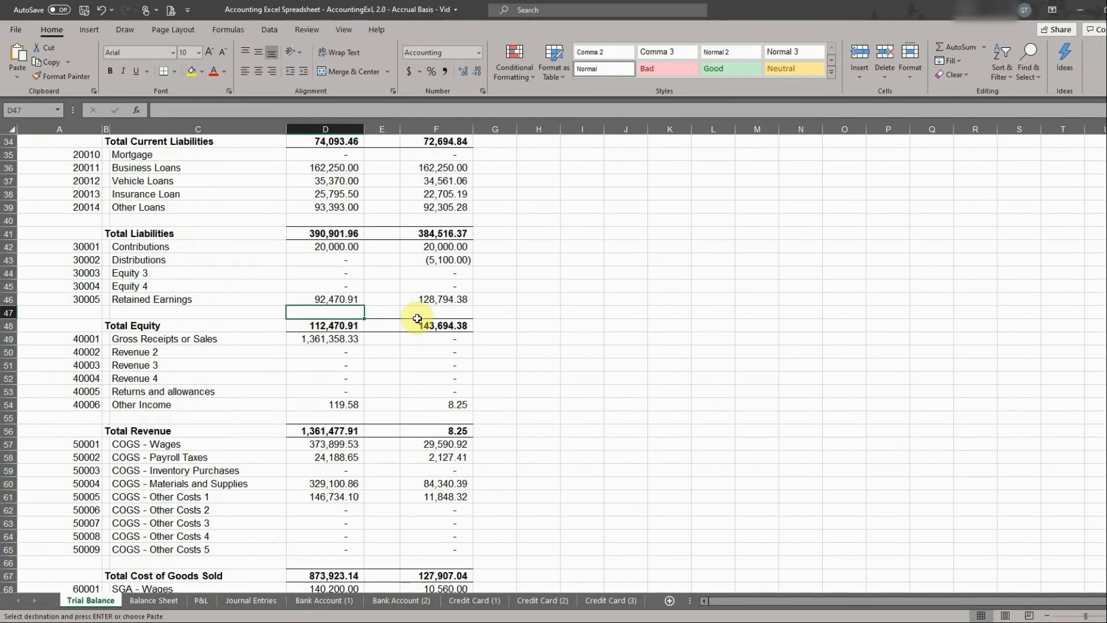
{"action": "scroll", "coordinate": [427, 430], "scroll_direction": "down", "scroll_amount": 5}
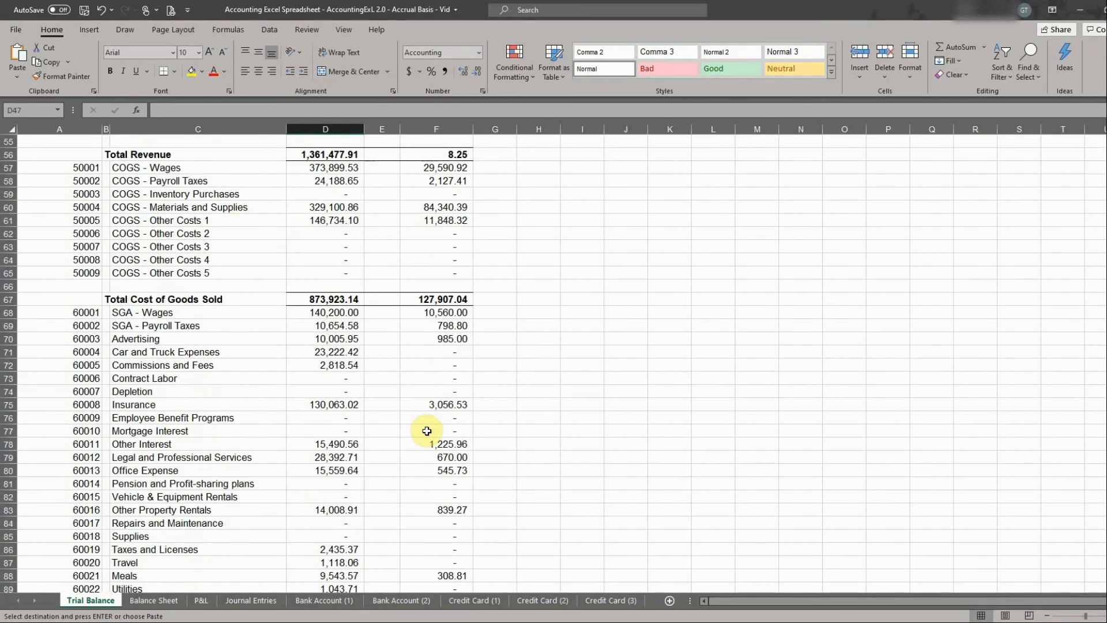
{"action": "scroll", "coordinate": [425, 425], "scroll_direction": "up", "scroll_amount": 6}
Step: Review the January 2020 column on the Balance Sheet, including its Check row, and on the P&L down to Net Income
{"action": "left_click", "coordinate": [171, 600]}
{"action": "scroll", "coordinate": [365, 497], "scroll_direction": "down", "scroll_amount": 1}
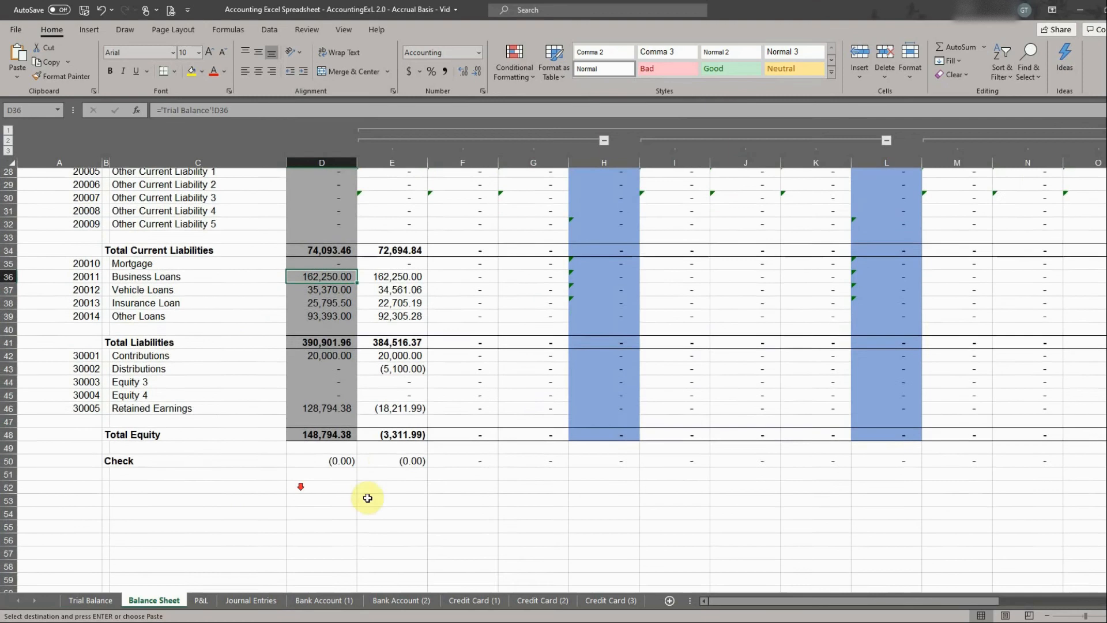
{"action": "scroll", "coordinate": [378, 459], "scroll_direction": "up", "scroll_amount": 10}
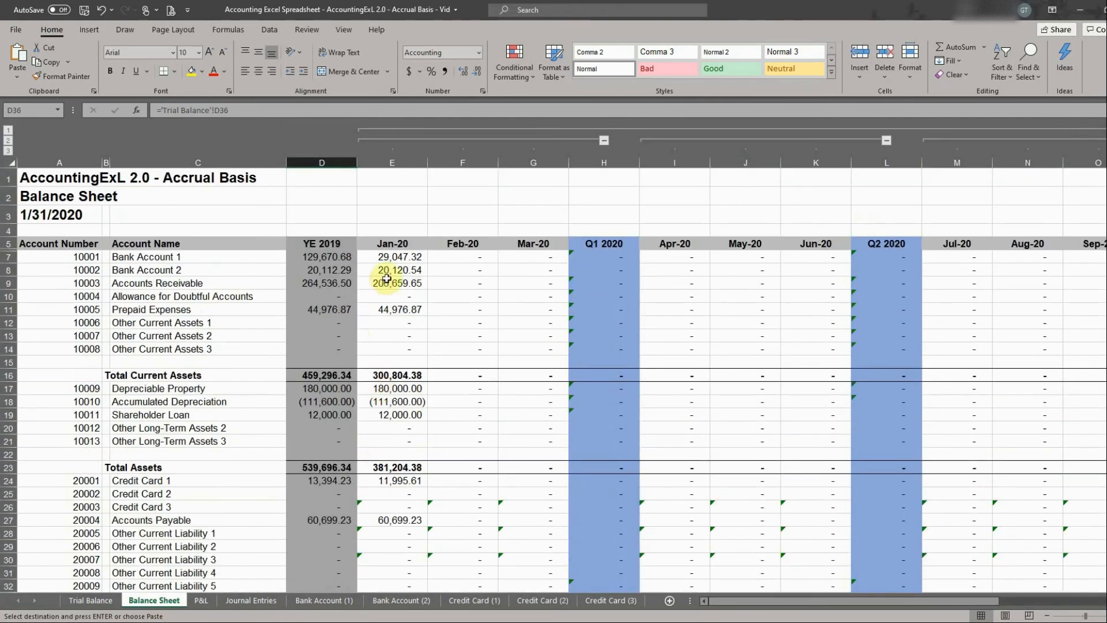
{"action": "scroll", "coordinate": [383, 340], "scroll_direction": "down", "scroll_amount": 5}
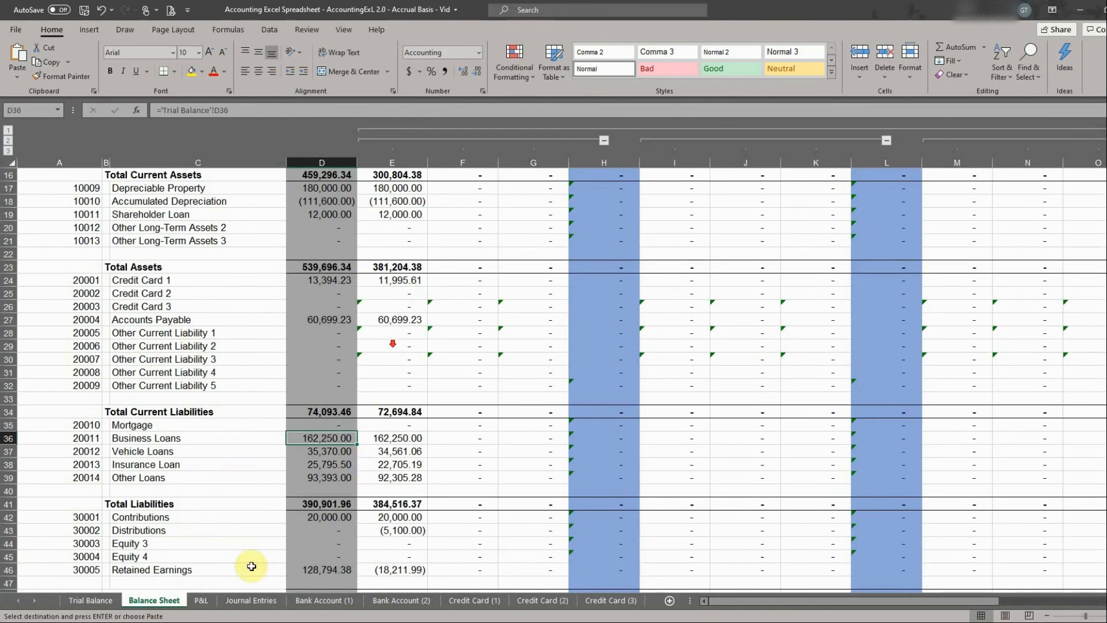
{"action": "left_click", "coordinate": [202, 600]}
{"action": "scroll", "coordinate": [348, 465], "scroll_direction": "down", "scroll_amount": 13}
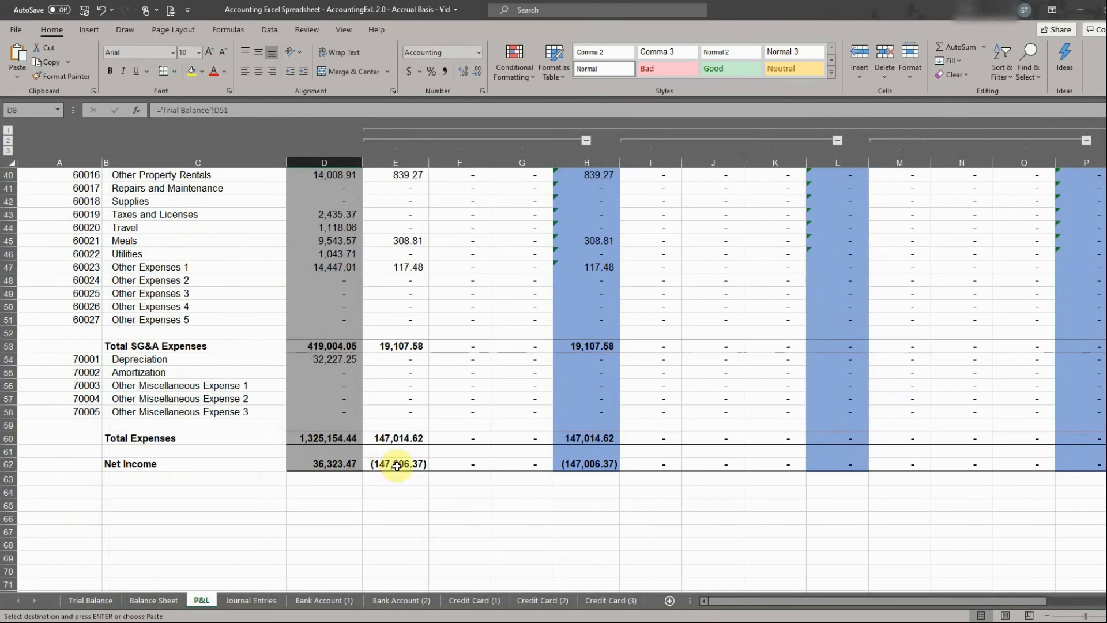
{"action": "scroll", "coordinate": [416, 465], "scroll_direction": "up", "scroll_amount": 13}
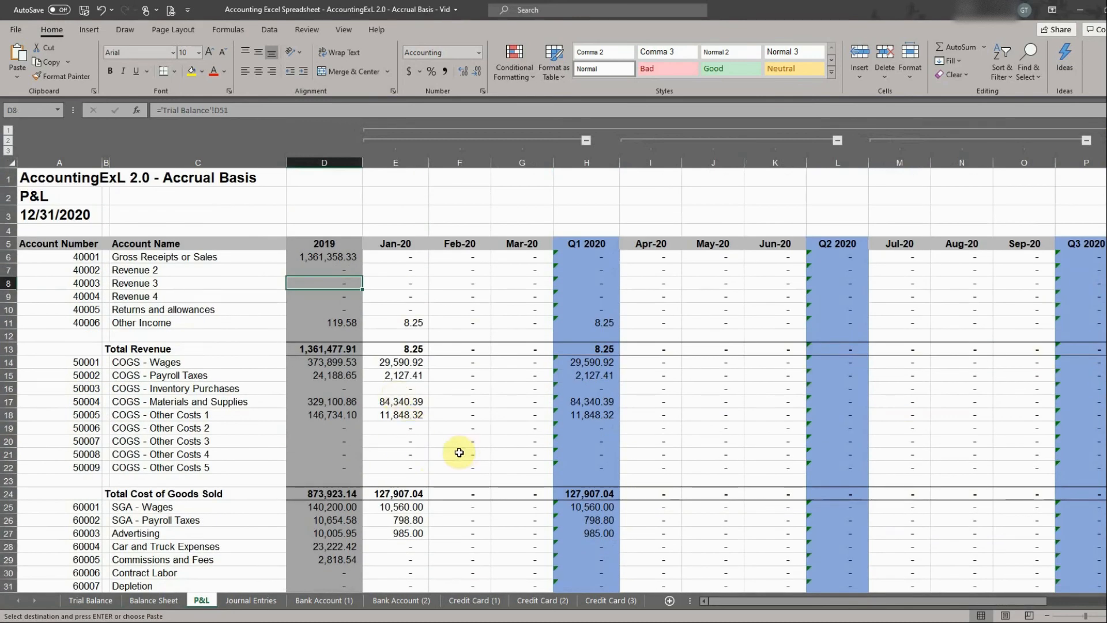
Step: Look over the Bank Account (1), Bank Account (2) and Credit Card (1) sheets, and open the Journal Entries sheet
{"action": "left_click", "coordinate": [345, 601]}
{"action": "left_click", "coordinate": [404, 600]}
{"action": "left_click", "coordinate": [476, 600]}
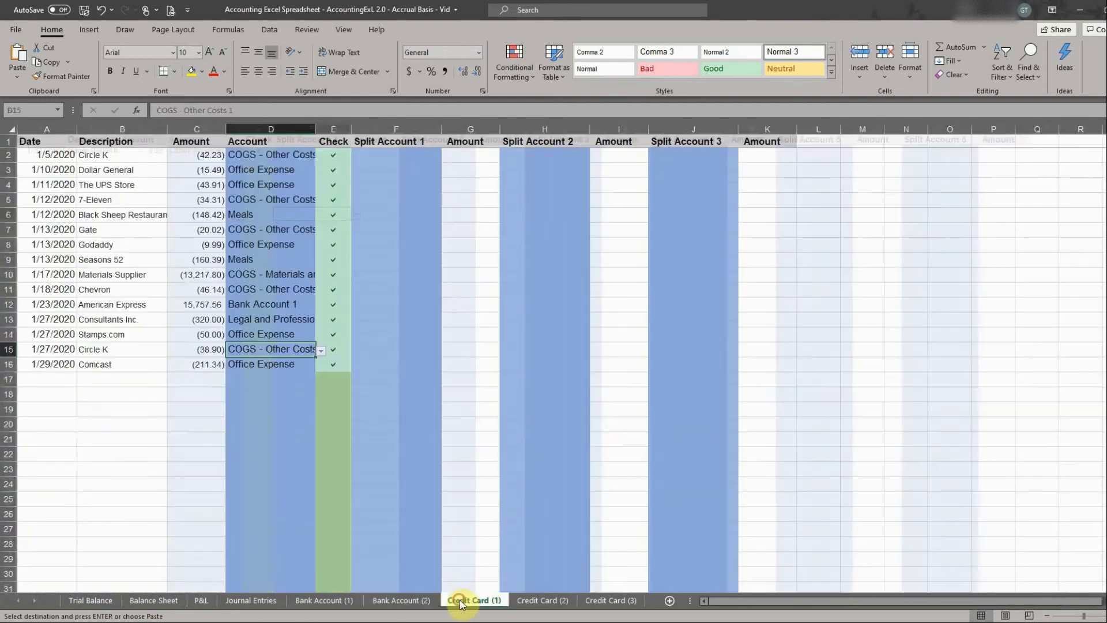
{"action": "left_click", "coordinate": [310, 601]}
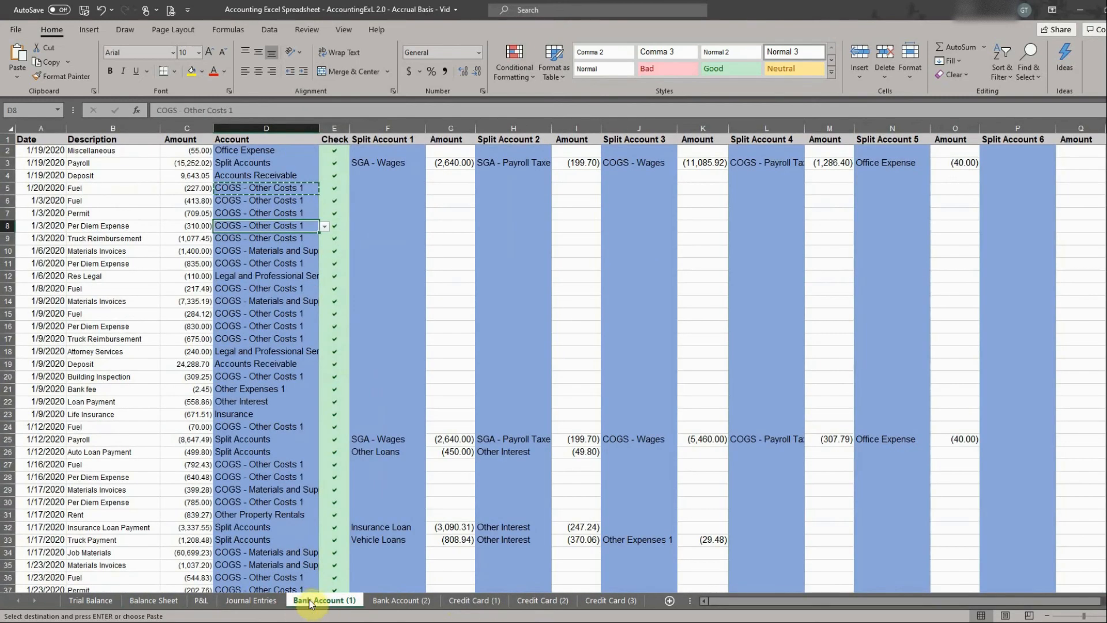
{"action": "left_click", "coordinate": [261, 601]}
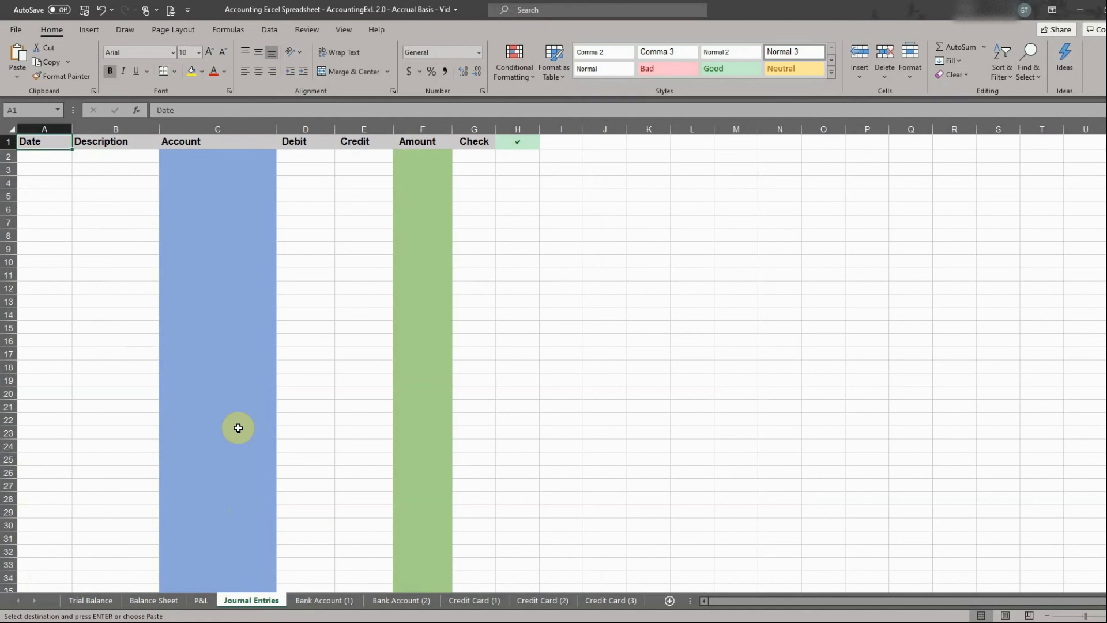
Step: Examine the January expense amounts on the Trial Balance sheet down to Net Income and select the January Depreciation cell F97
{"action": "left_click", "coordinate": [86, 600]}
{"action": "scroll", "coordinate": [190, 508], "scroll_direction": "down", "scroll_amount": 6}
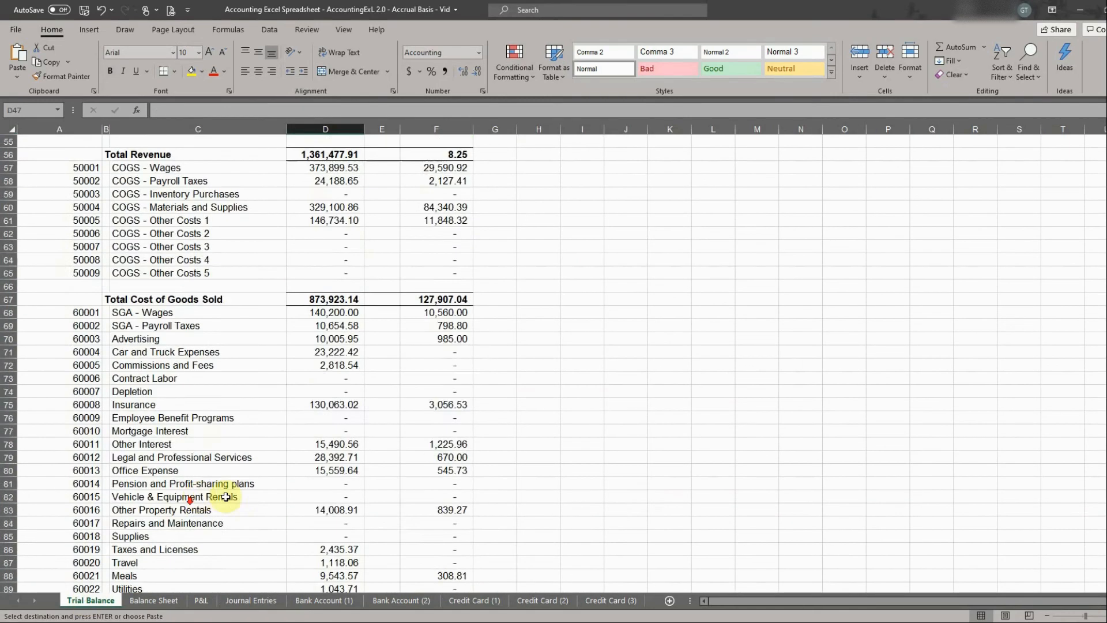
{"action": "scroll", "coordinate": [225, 497], "scroll_direction": "down", "scroll_amount": 8}
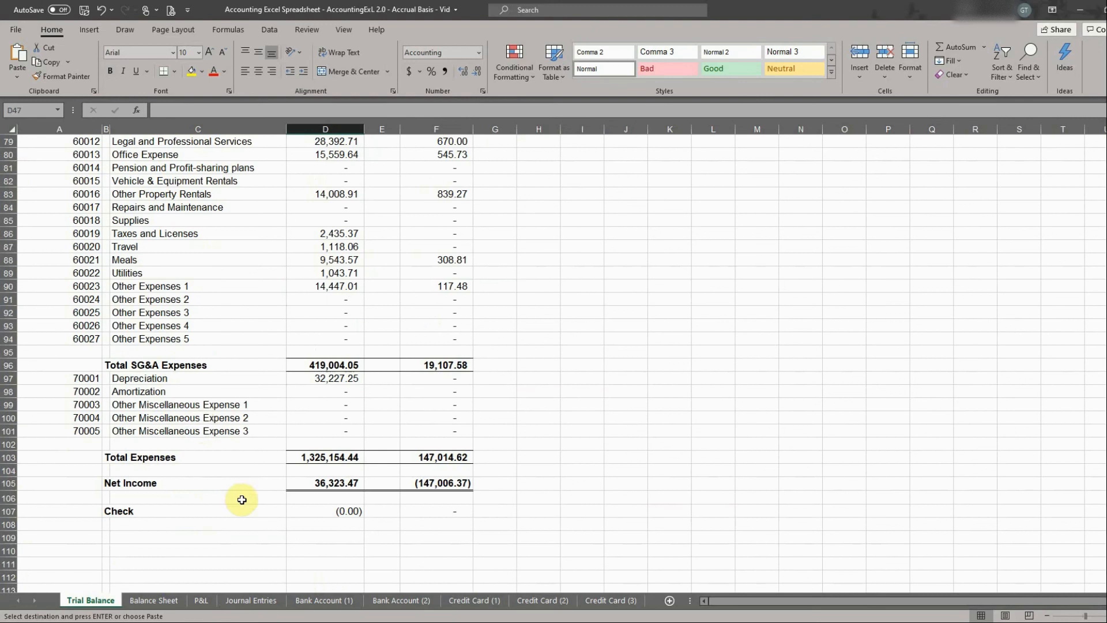
{"action": "left_click", "coordinate": [457, 377]}
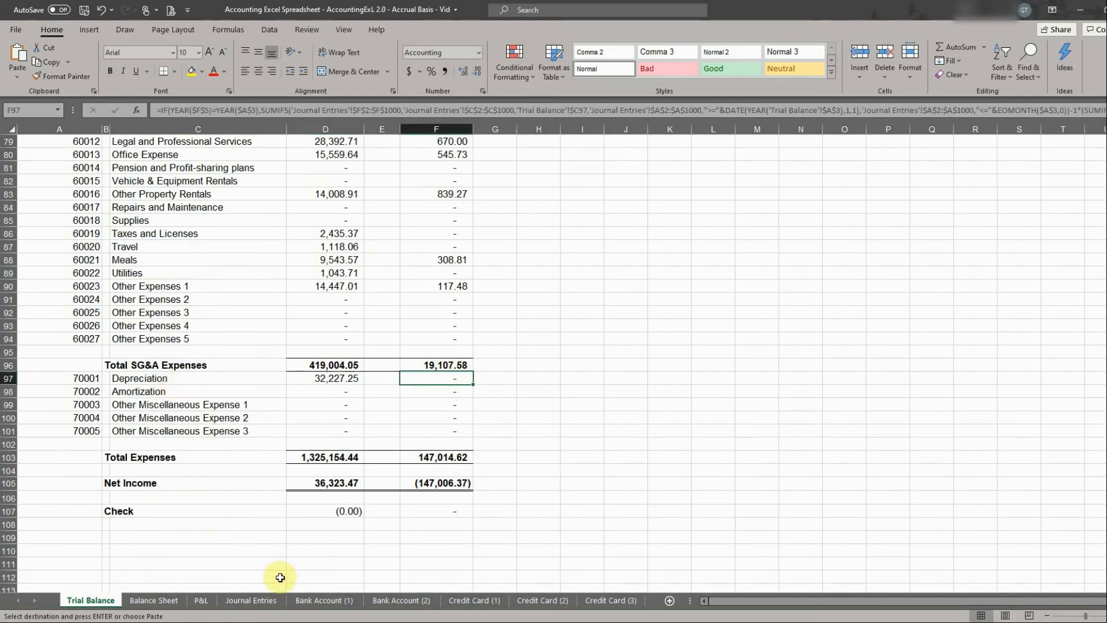
Step: Switch to the Fixed Asset Schedule Video File workbook and look over its Prepaid Expense Reconciliation, Fixed Asset Schedule and Vehicle Loan sheets
{"action": "mouse_move", "coordinate": [304, 622]}
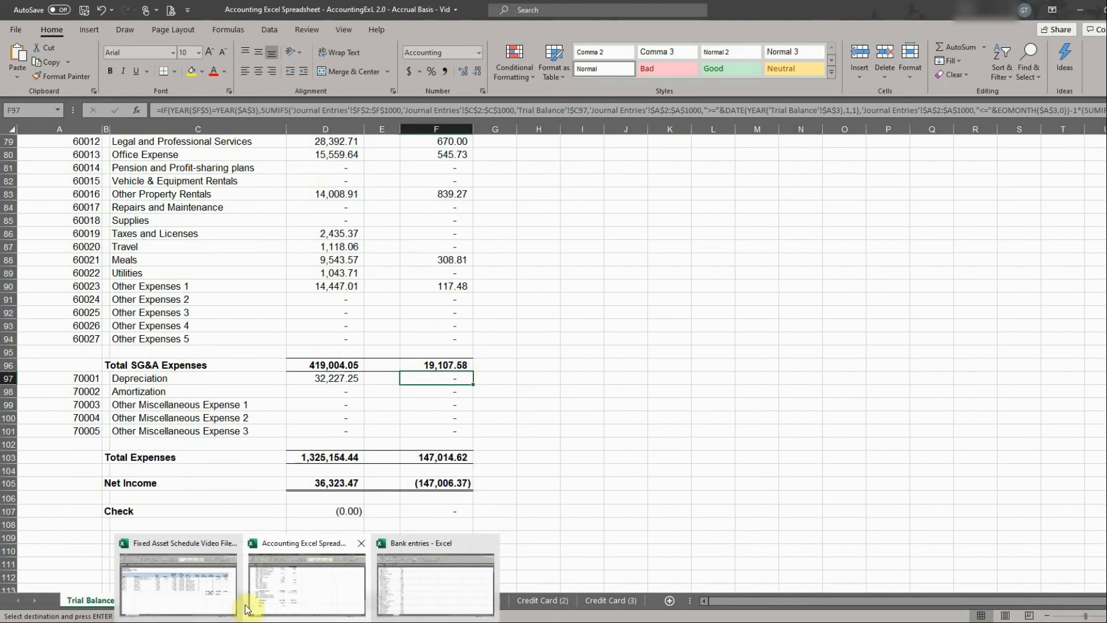
{"action": "left_click", "coordinate": [213, 597]}
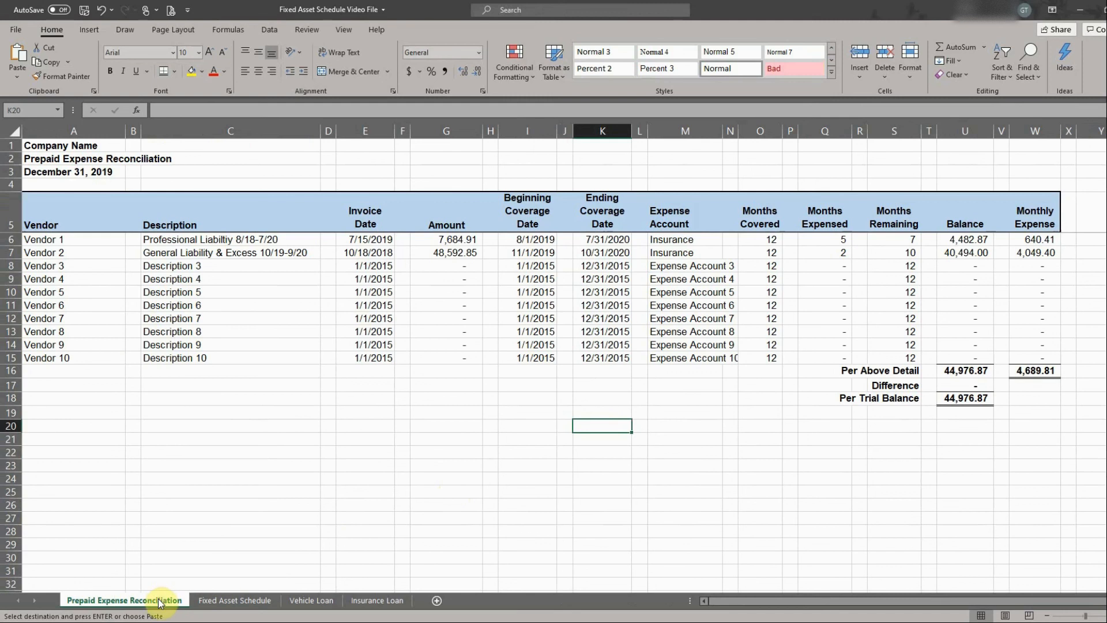
{"action": "left_click", "coordinate": [232, 601]}
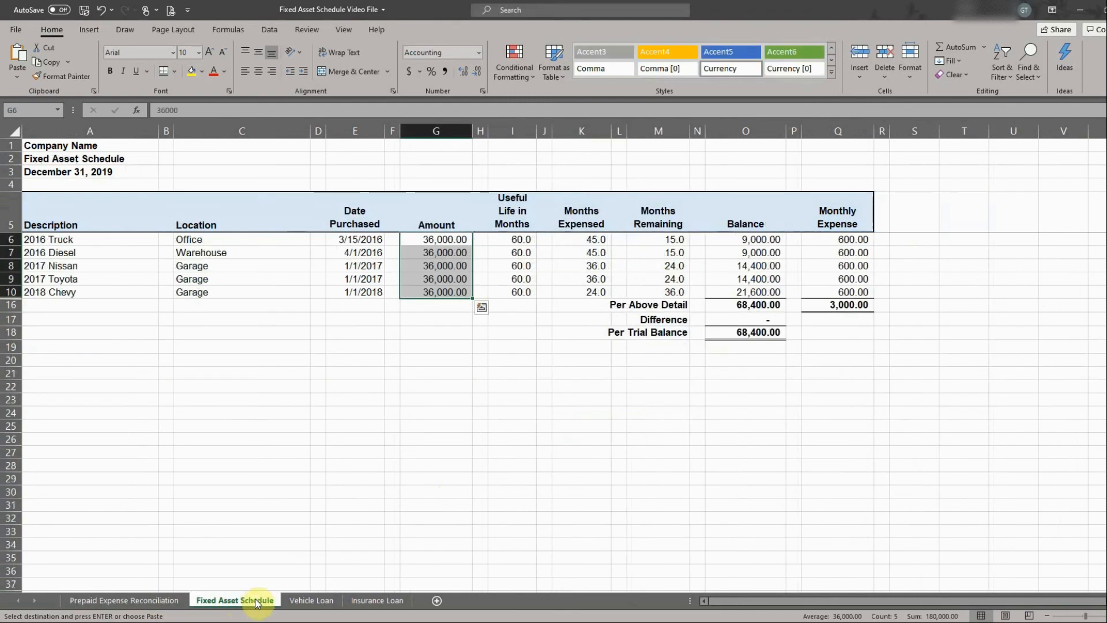
{"action": "left_click", "coordinate": [302, 602]}
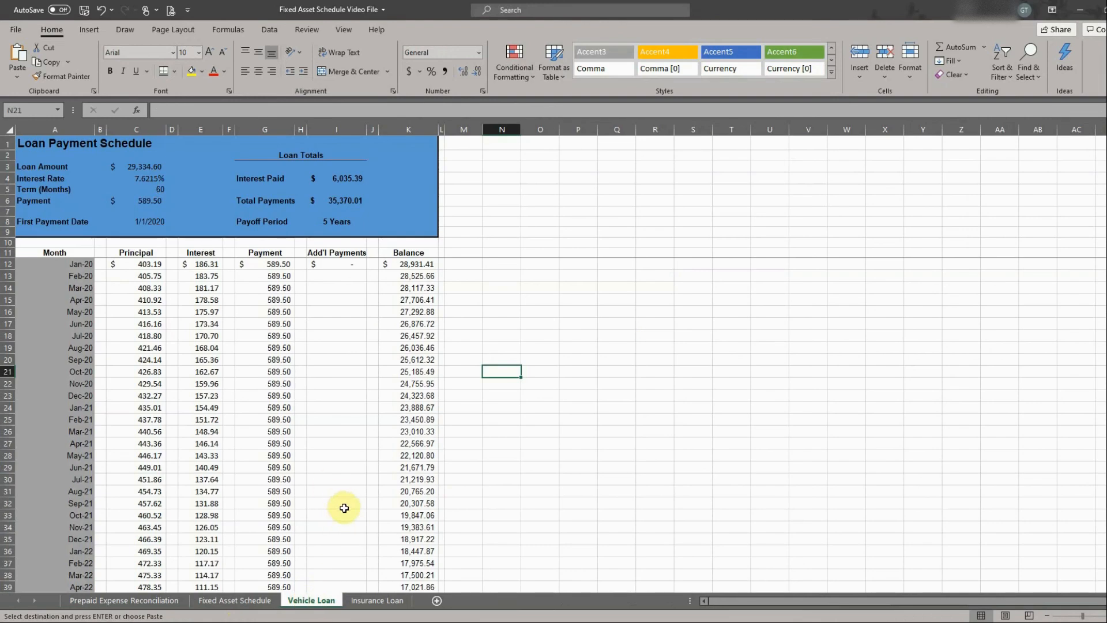
Step: Fill in the Insurance Loan payment schedule with a loan amount of 32,000, an interest rate of 9.2715% and a term of 10 months
{"action": "left_click", "coordinate": [375, 600]}
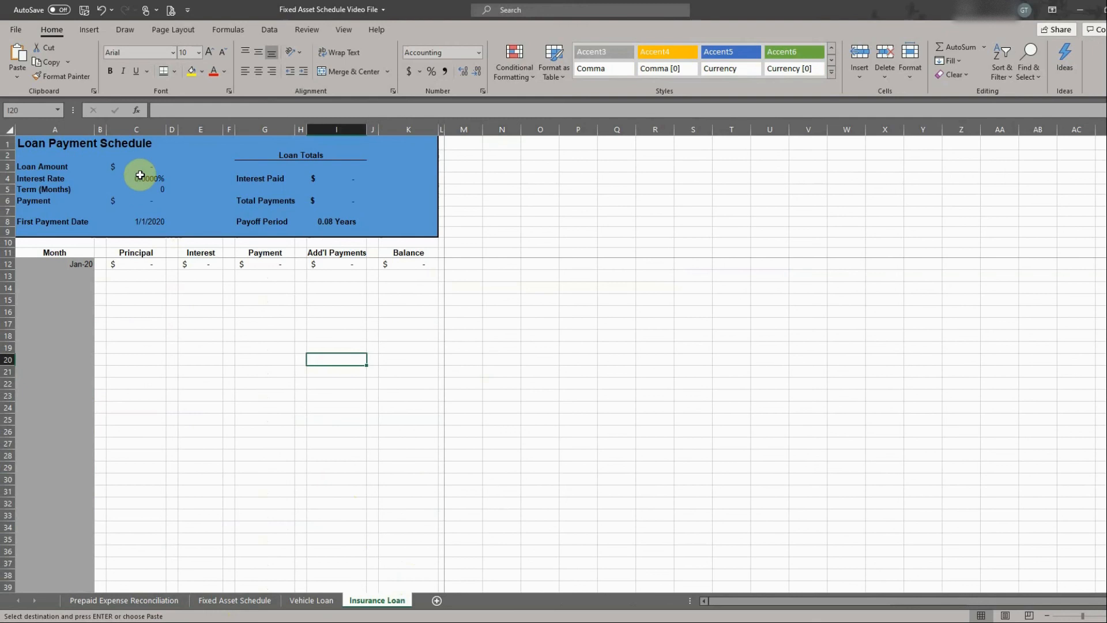
{"action": "left_click", "coordinate": [144, 167]}
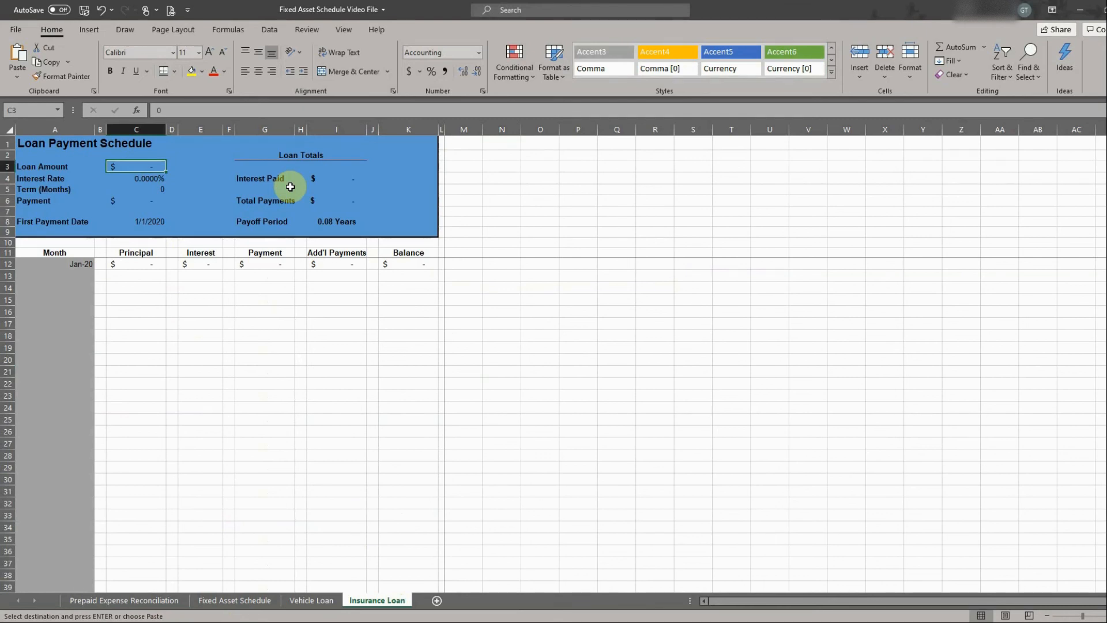
{"action": "type", "text": "32000"}
{"action": "key", "text": "Return"}
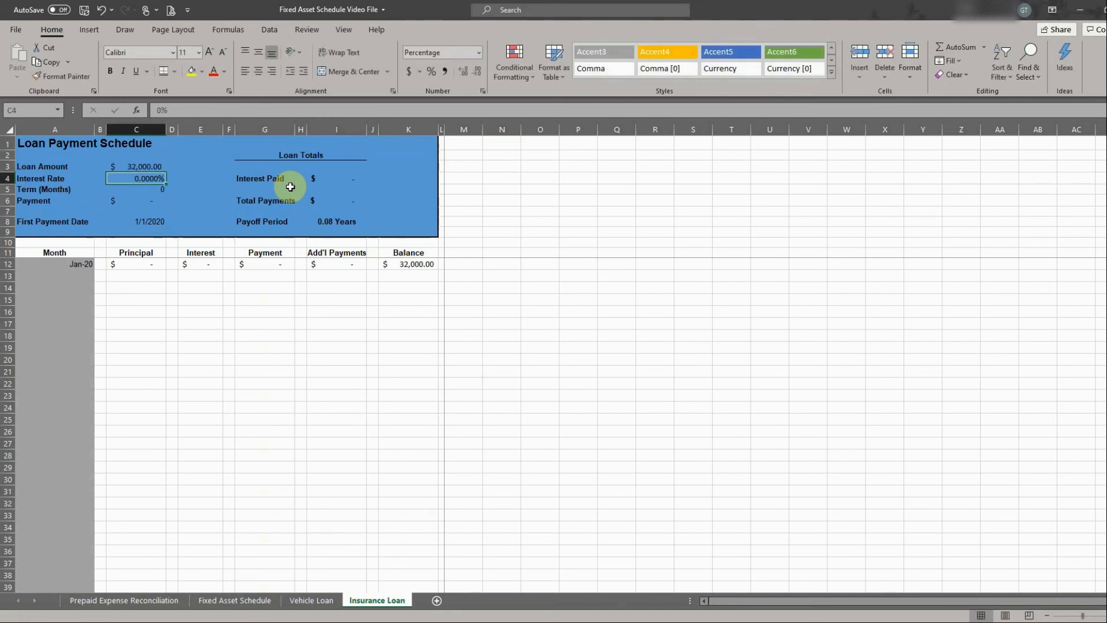
{"action": "type", "text": "9.2715"}
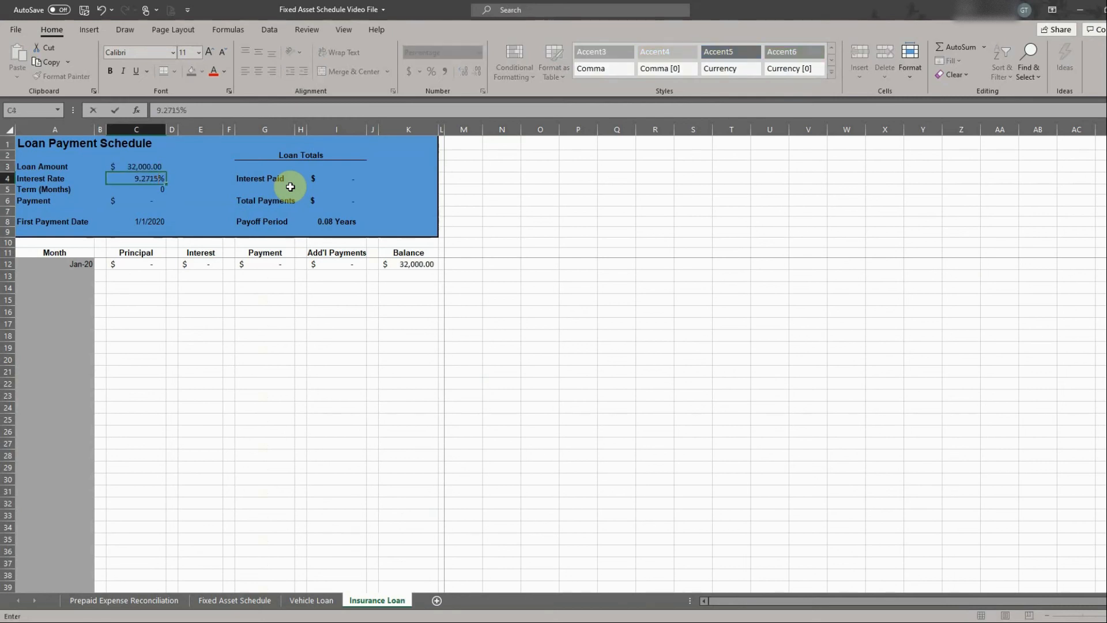
{"action": "key", "text": "Return"}
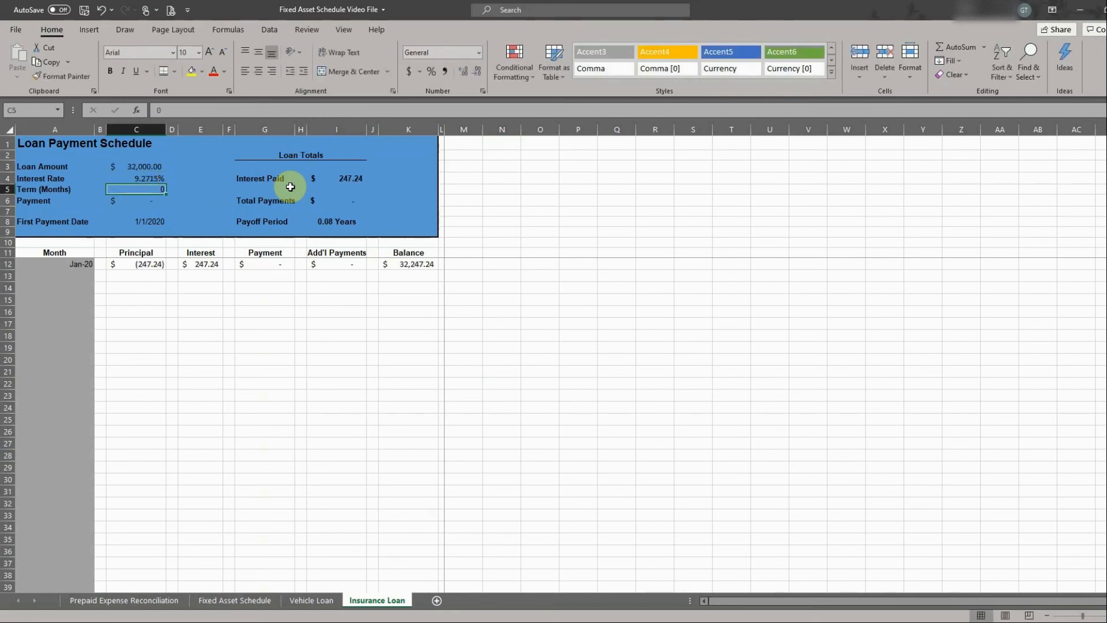
{"action": "type", "text": "10"}
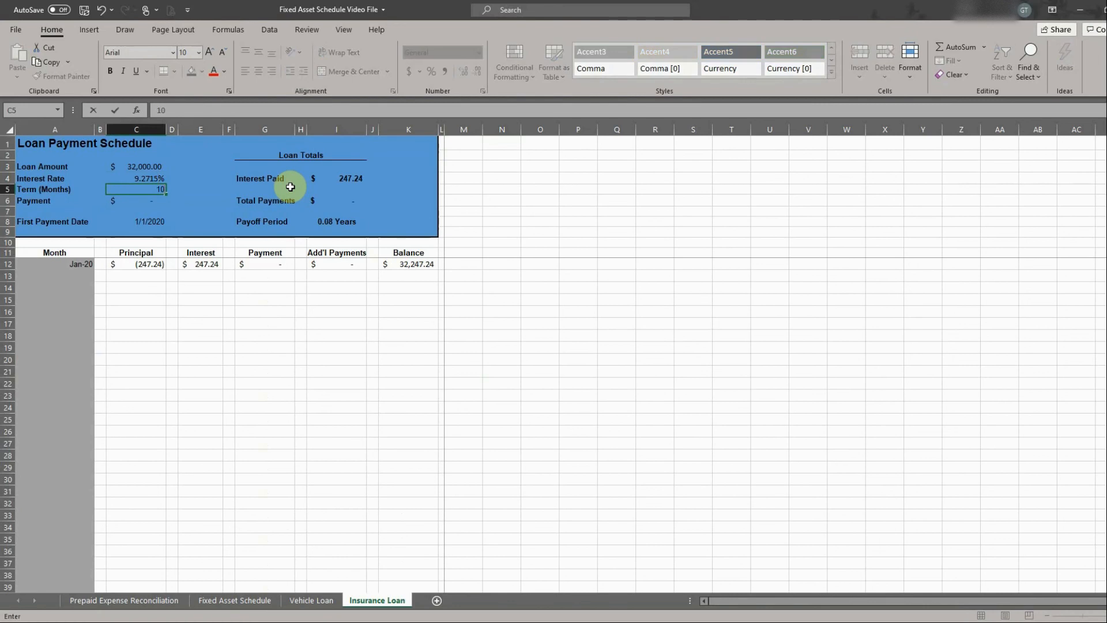
{"action": "key", "text": "Return"}
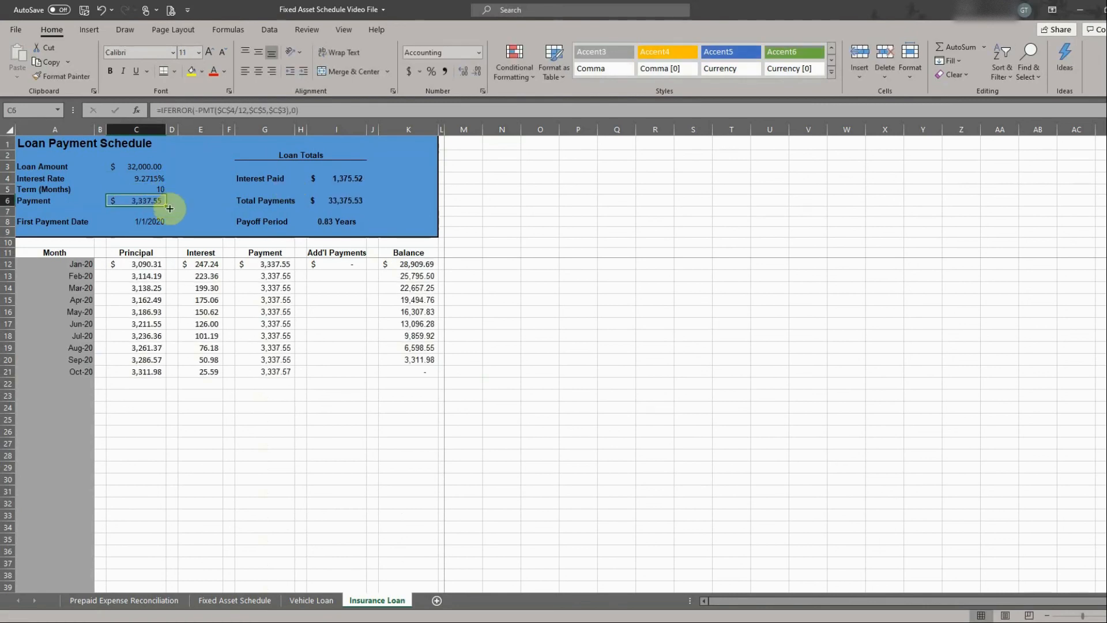
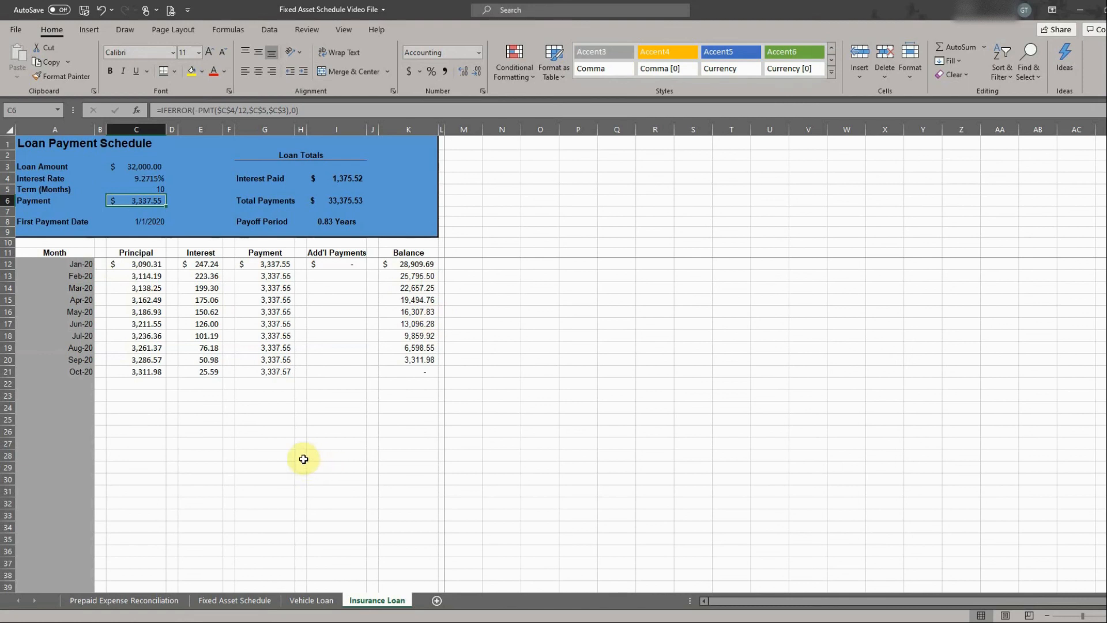
Step: Check the Monthly Expense column and its total on the Prepaid Expense Reconciliation sheet, and return to the accounting workbook
{"action": "left_click", "coordinate": [138, 601]}
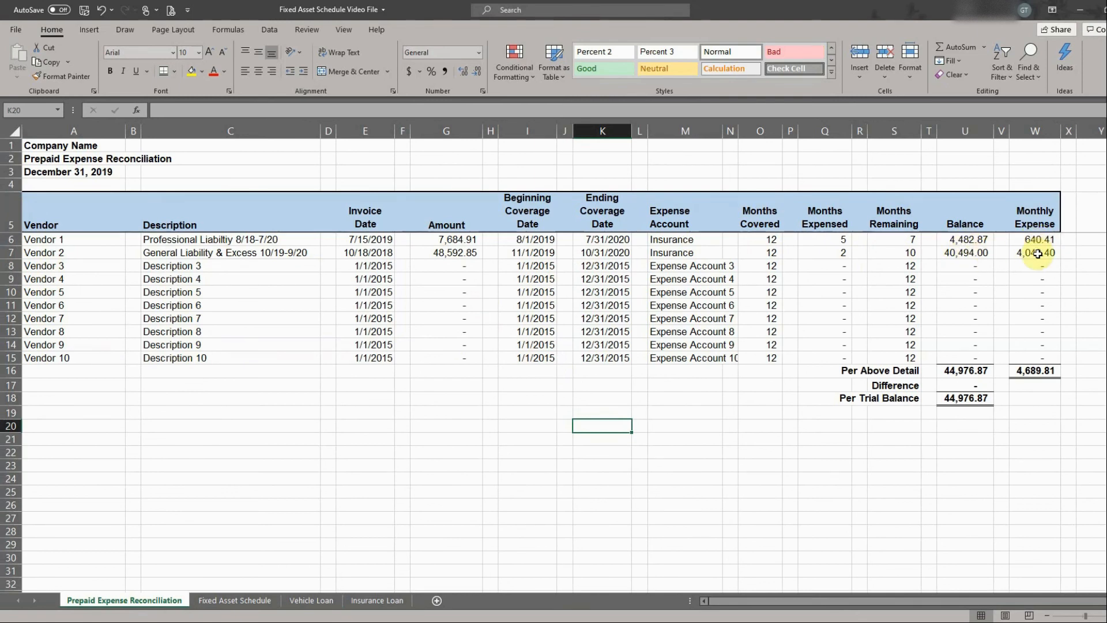
{"action": "left_click_drag", "start_coordinate": [1032, 358], "coordinate": [1018, 385]}
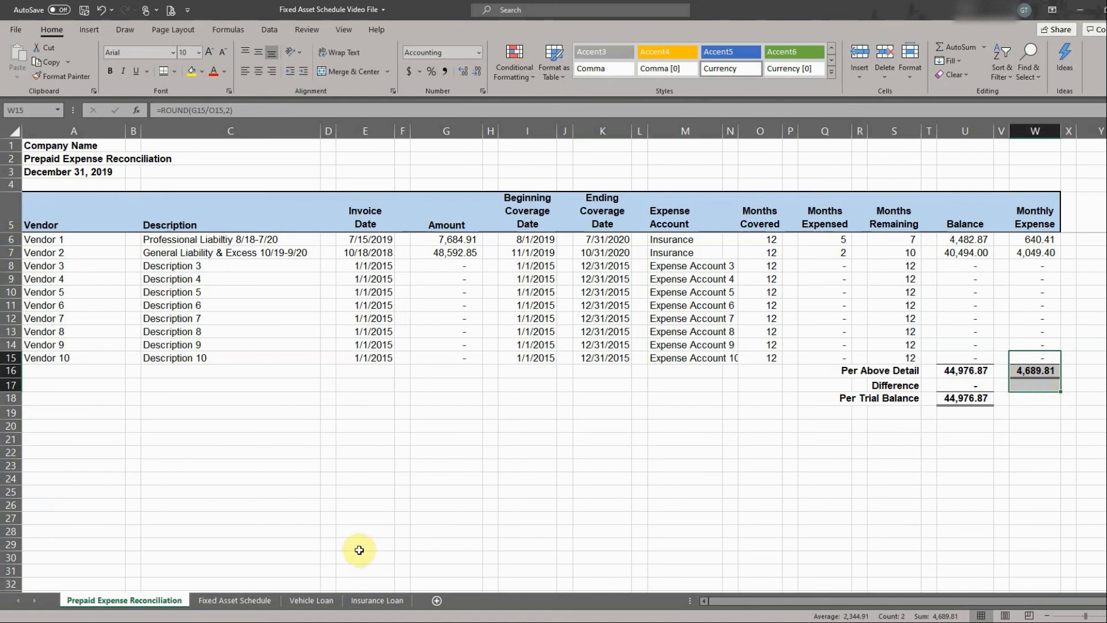
{"action": "mouse_move", "coordinate": [305, 621]}
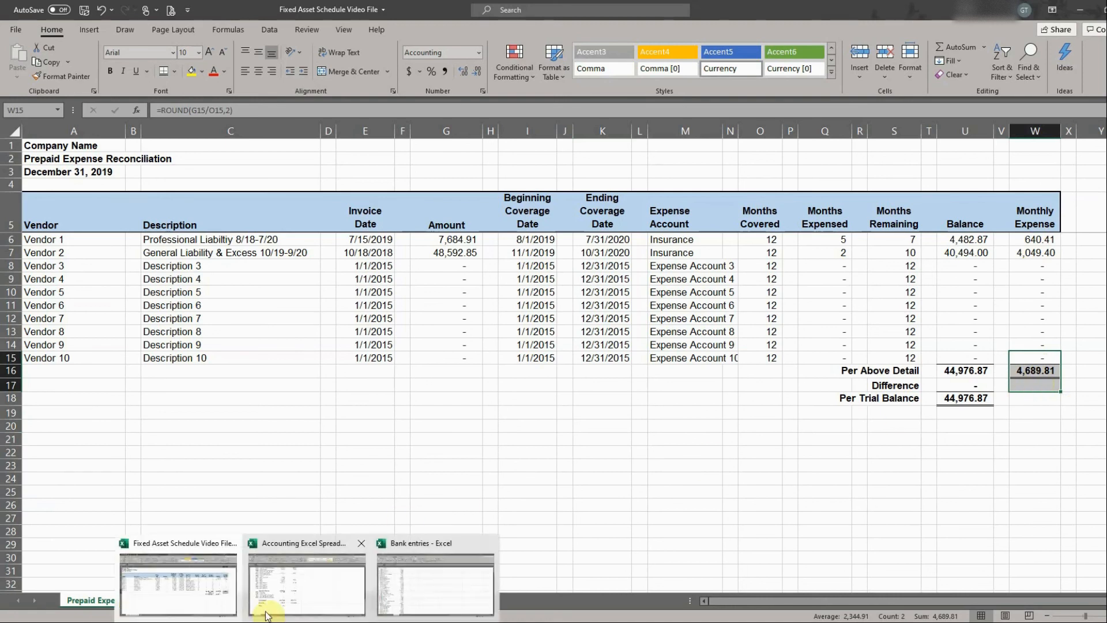
{"action": "left_click", "coordinate": [299, 590]}
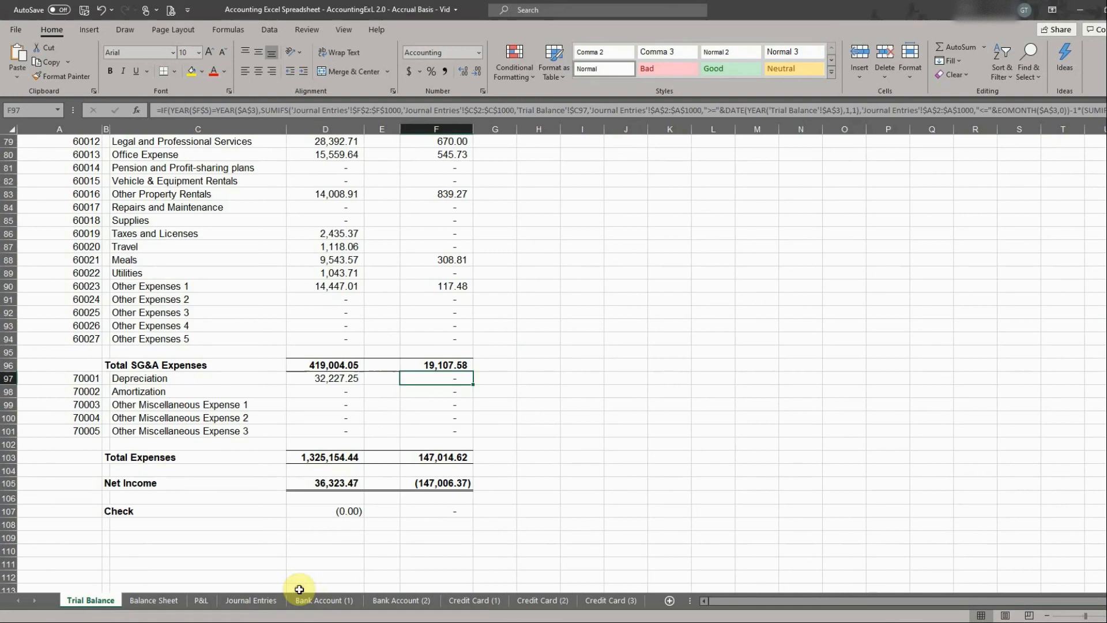
Step: Start a journal entry in row 2 of the Journal Entries sheet dated 1/31/2020 with the description Record Prepaid Expense
{"action": "left_click", "coordinate": [258, 602]}
{"action": "left_click", "coordinate": [50, 158]}
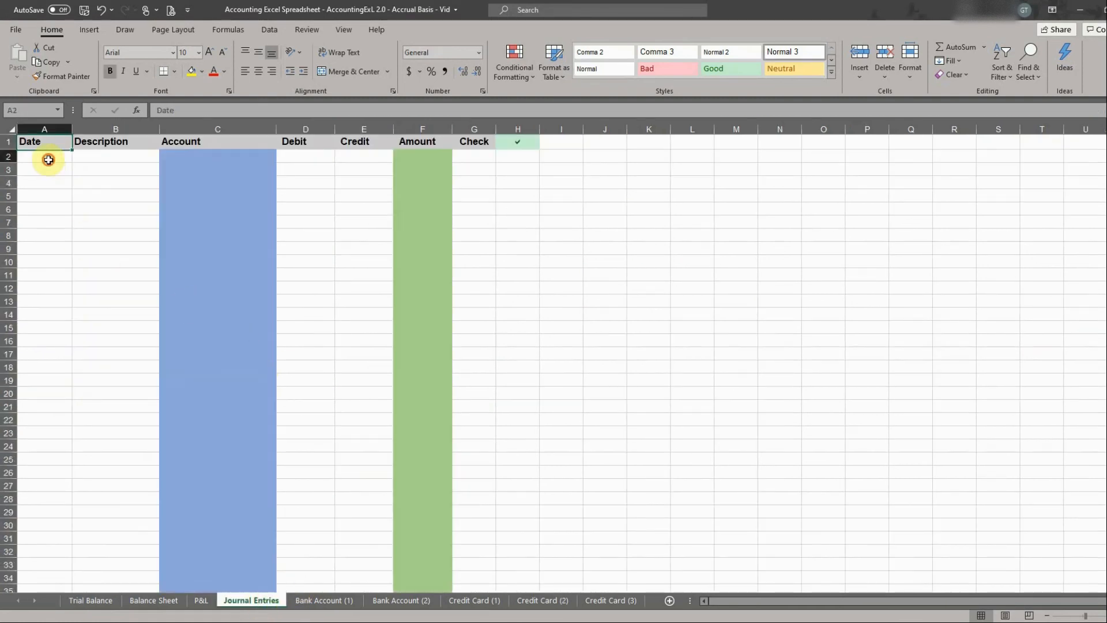
{"action": "type", "text": "1/"}
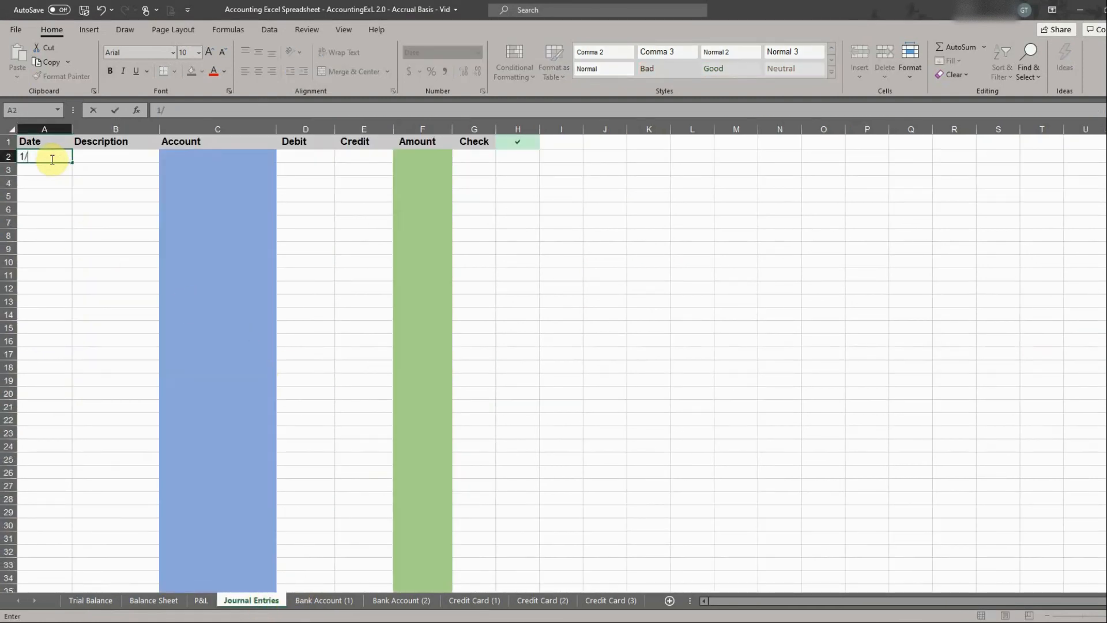
{"action": "type", "text": "31/2020"}
{"action": "key", "text": "Tab"}
{"action": "type", "text": "R"}
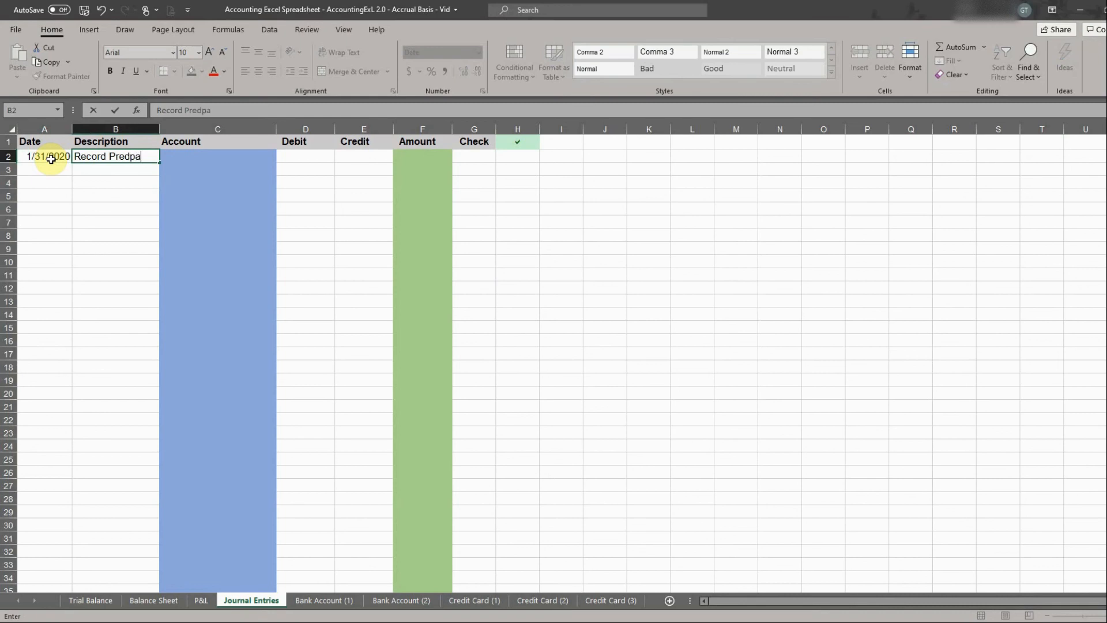
{"action": "type", "text": "ecord Prepaid Expense"}
{"action": "key", "text": "Return"}
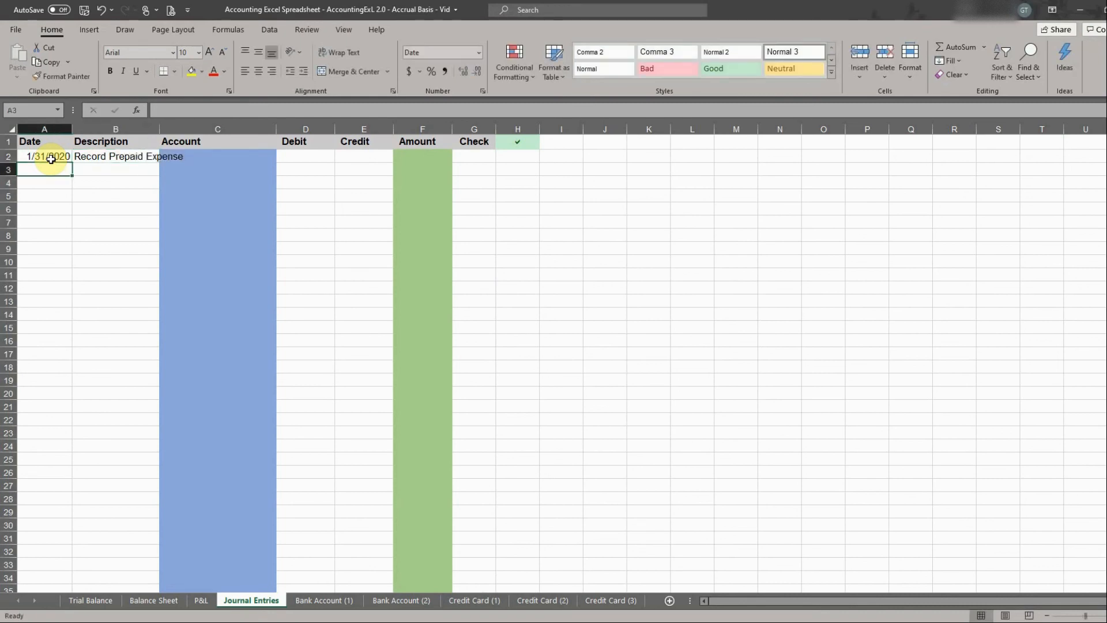
Step: Add a second journal line in row 3 with the date 1/31/2020 and the description Record Prepaid Expense
{"action": "type", "text": "1/"}
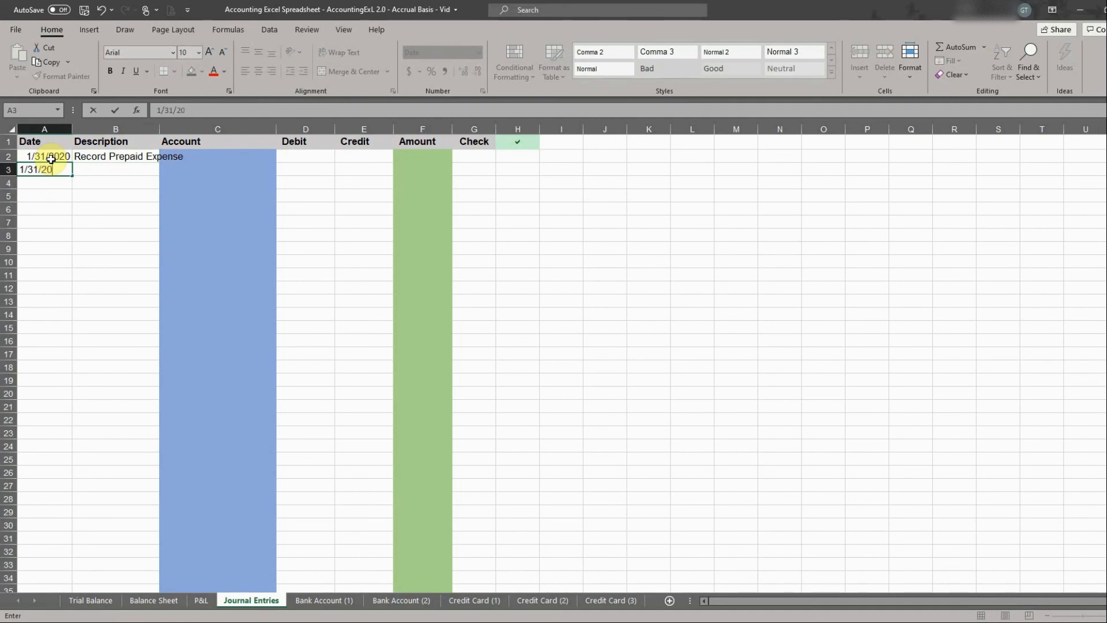
{"action": "type", "text": "31/20"}
{"action": "key", "text": "Tab"}
{"action": "type", "text": "R"}
{"action": "key", "text": "Tab"}
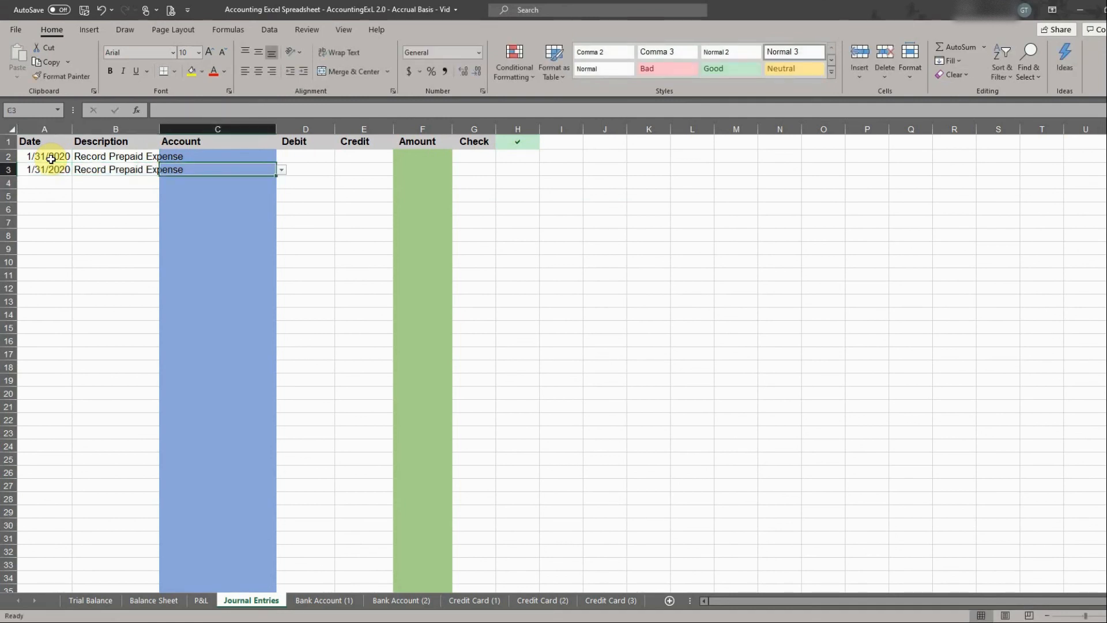
Step: Assign the Insurance account to the journal line in row 2
{"action": "left_click", "coordinate": [229, 159]}
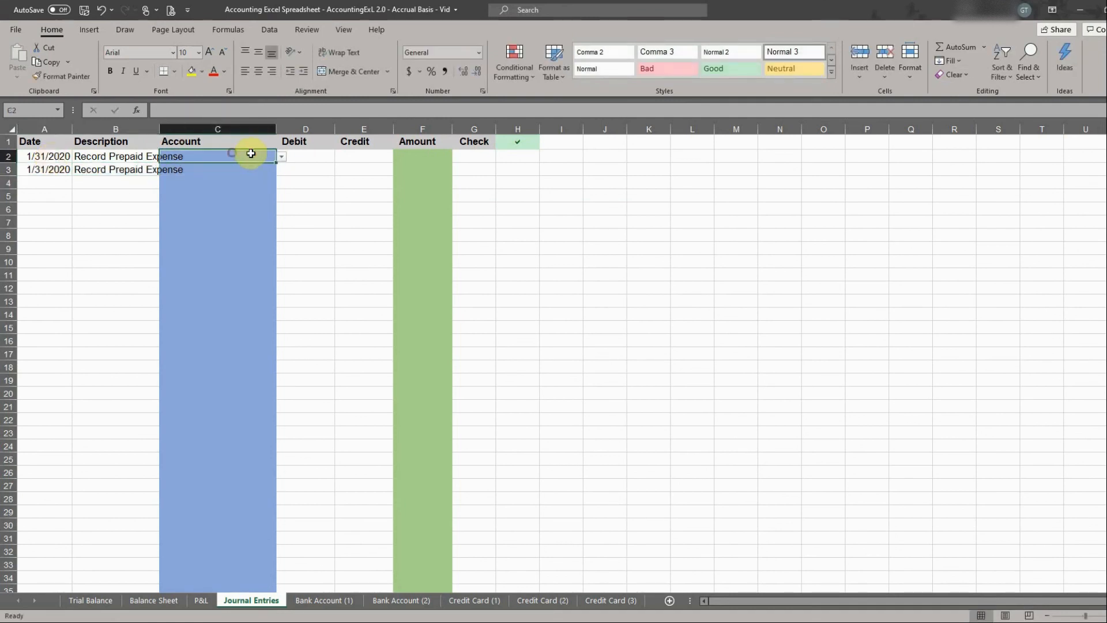
{"action": "left_click", "coordinate": [282, 158]}
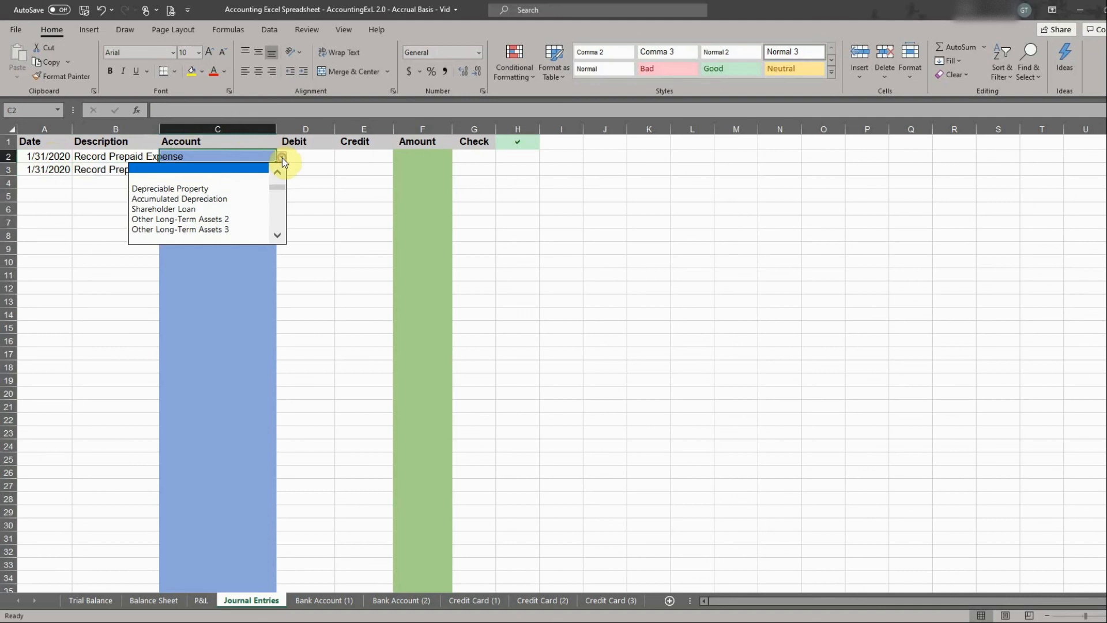
{"action": "left_click", "coordinate": [282, 233]}
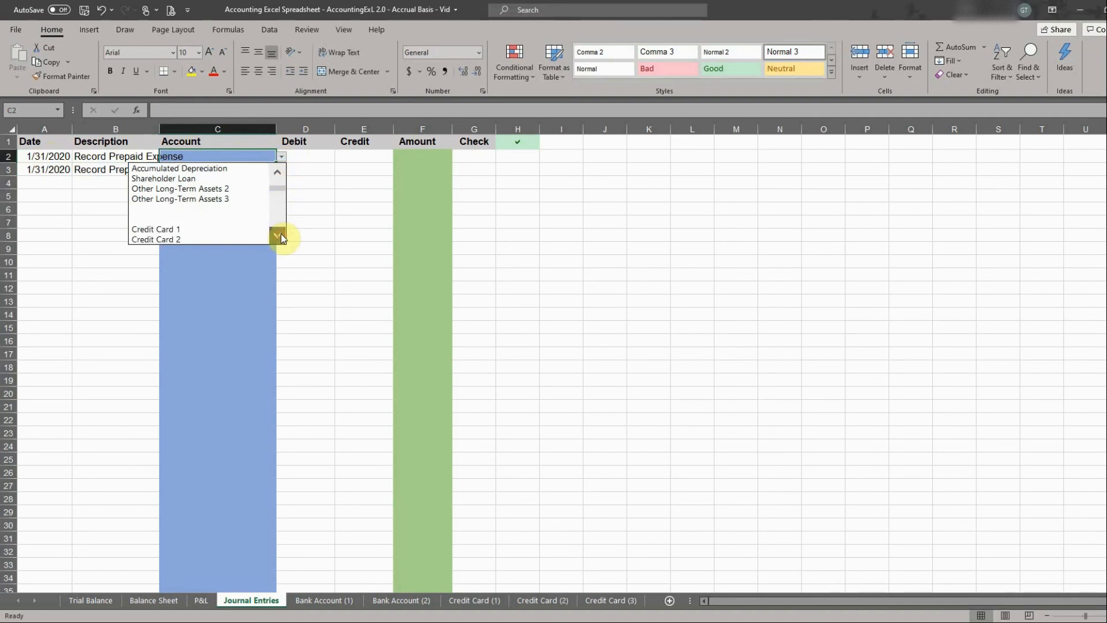
{"action": "left_click", "coordinate": [282, 234]}
{"action": "left_click", "coordinate": [279, 237]}
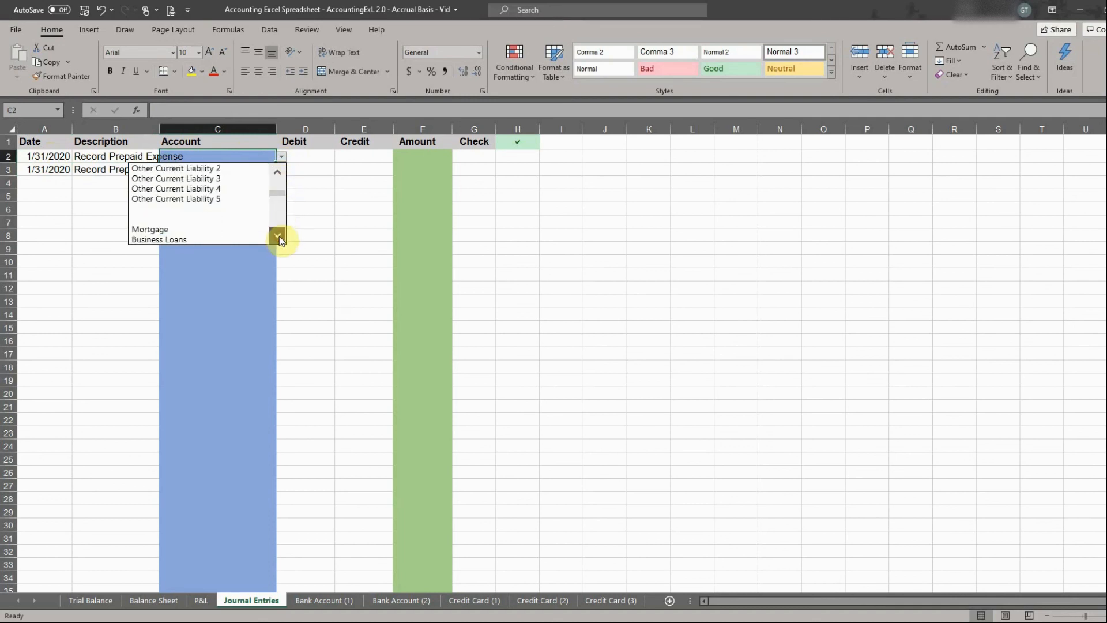
{"action": "left_click_drag", "start_coordinate": [279, 237], "coordinate": [279, 236]}
{"action": "left_click", "coordinate": [164, 210]}
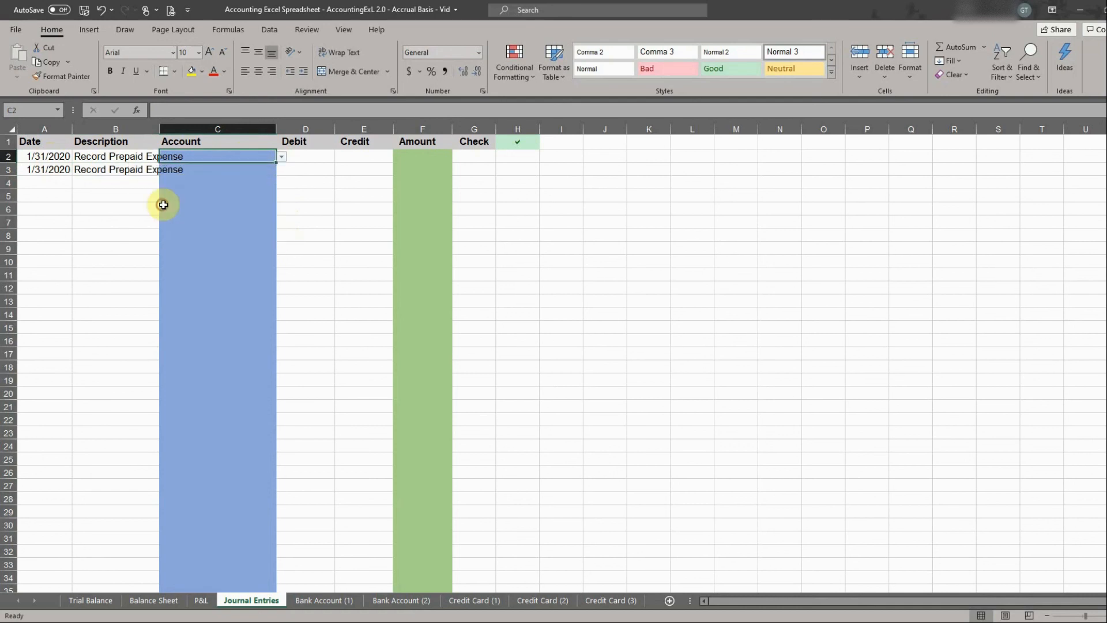
{"action": "left_click", "coordinate": [296, 156]}
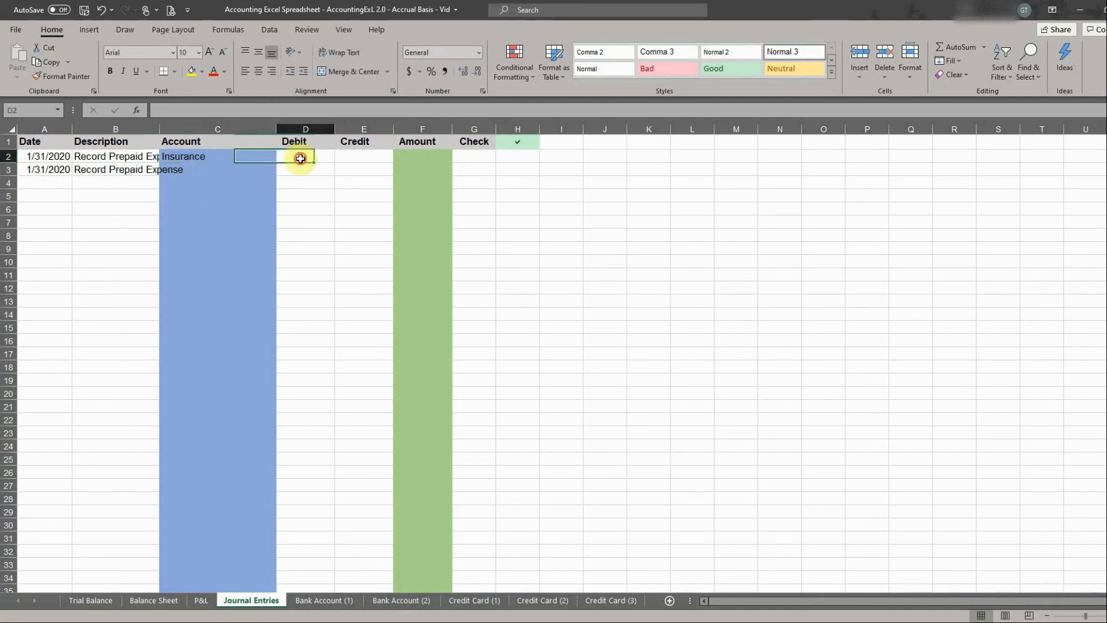
Step: Assign the Prepaid Expenses account to the journal line in row 3
{"action": "left_click", "coordinate": [241, 169]}
{"action": "left_click", "coordinate": [281, 171]}
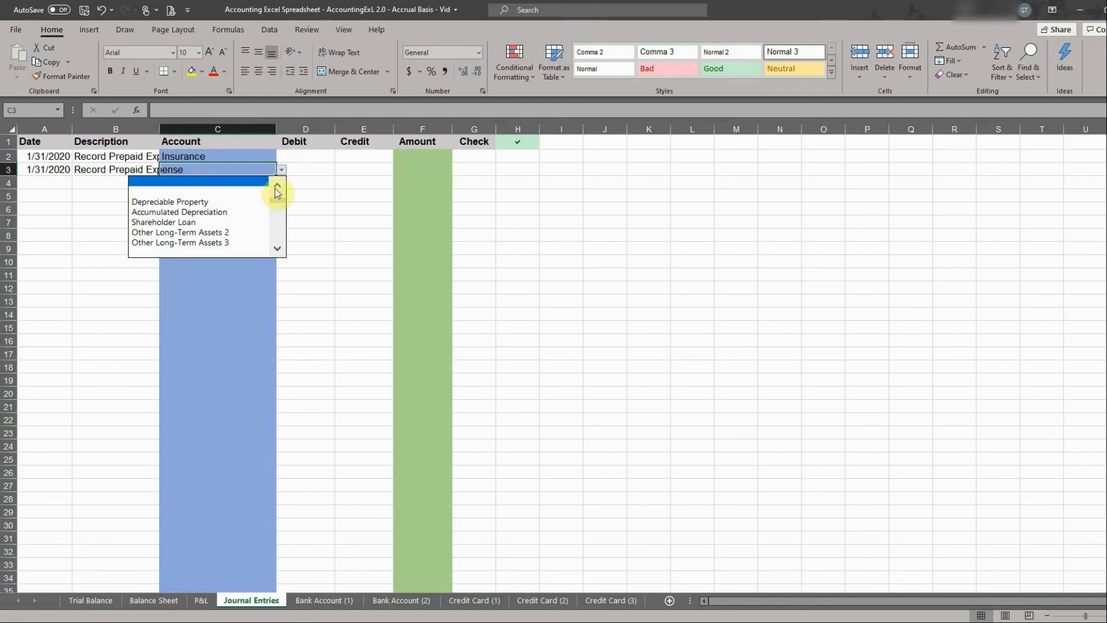
{"action": "left_click_drag", "start_coordinate": [278, 185], "coordinate": [279, 185]}
{"action": "left_click", "coordinate": [279, 188]}
{"action": "left_click", "coordinate": [278, 188]}
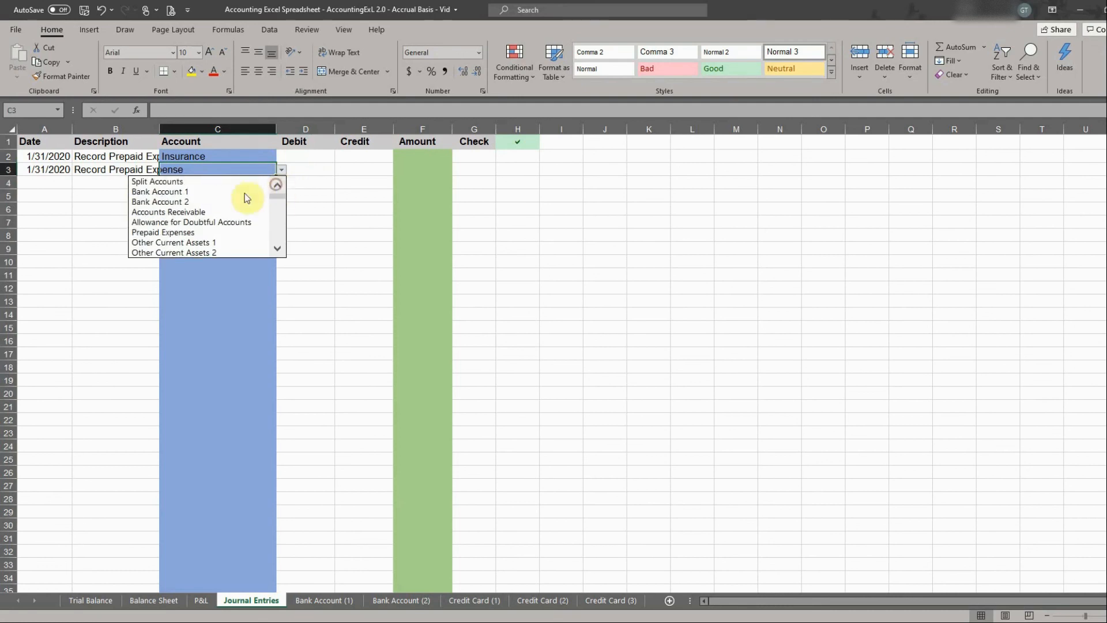
{"action": "left_click", "coordinate": [202, 229]}
Step: Copy the total monthly expense from the Prepaid Expense Reconciliation in the schedule workbook into the row 2 debit as a value, 4,689.81
{"action": "left_click", "coordinate": [305, 159]}
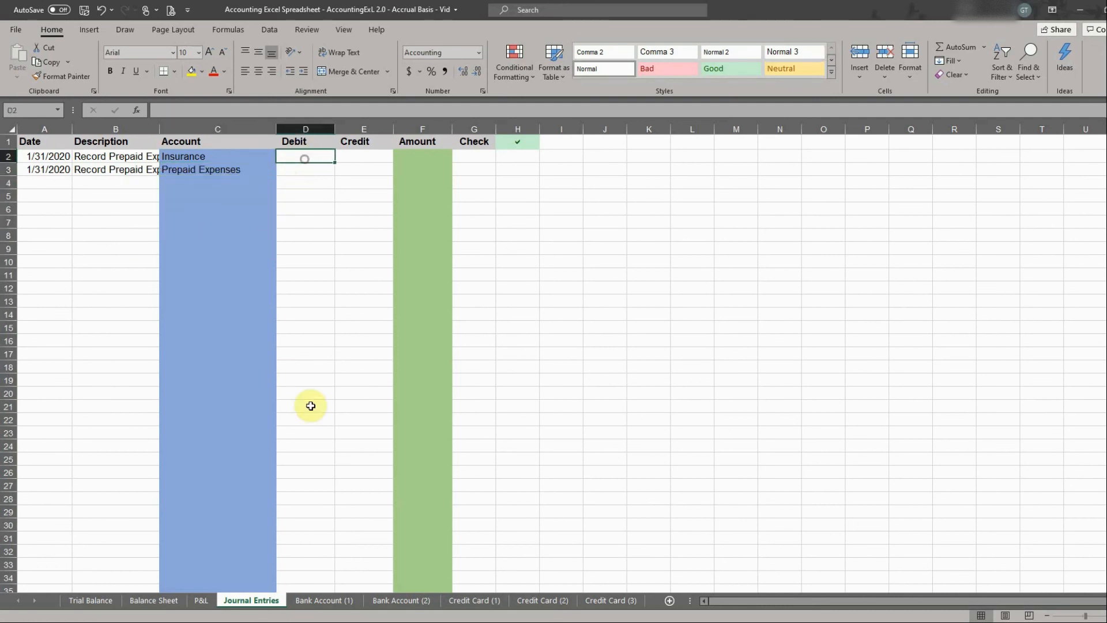
{"action": "mouse_move", "coordinate": [409, 589]}
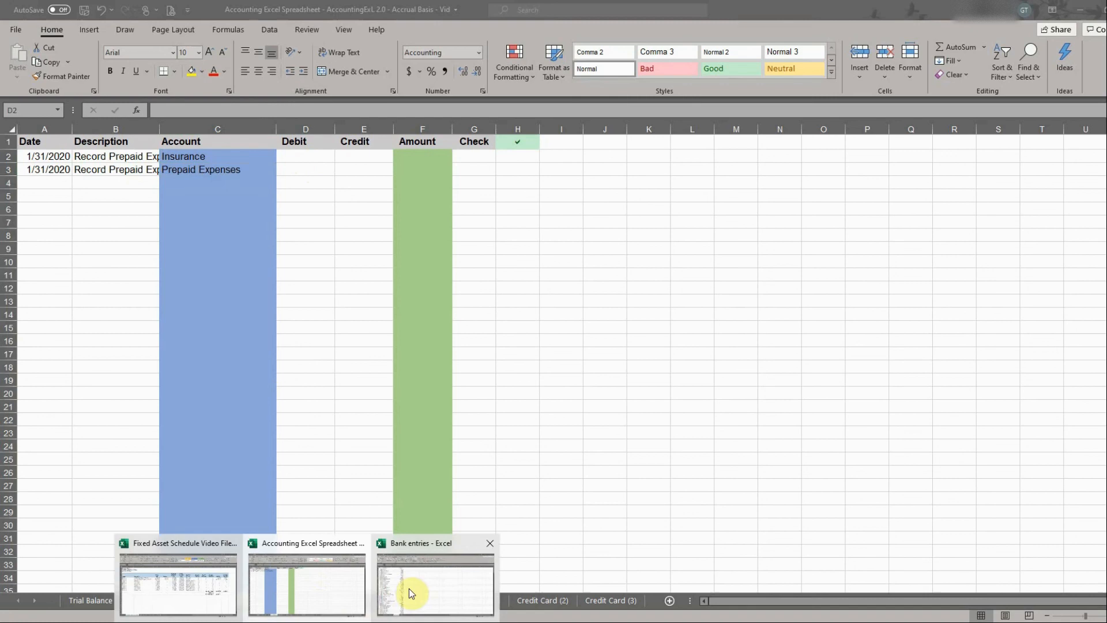
{"action": "left_click", "coordinate": [220, 593]}
{"action": "left_click", "coordinate": [1038, 369]}
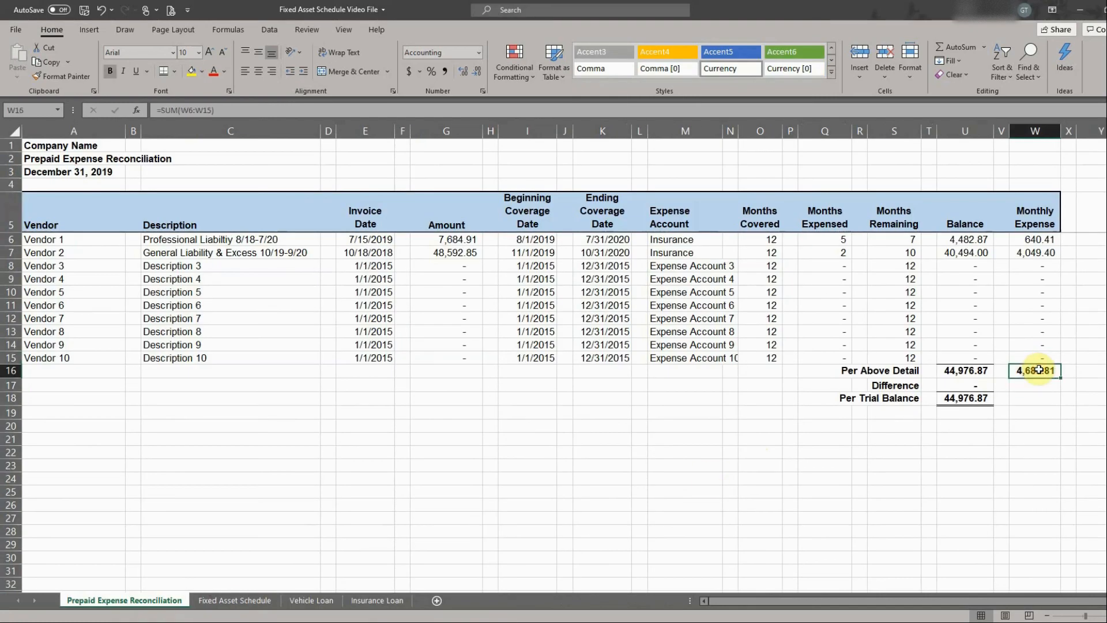
{"action": "key", "text": "ctrl+c"}
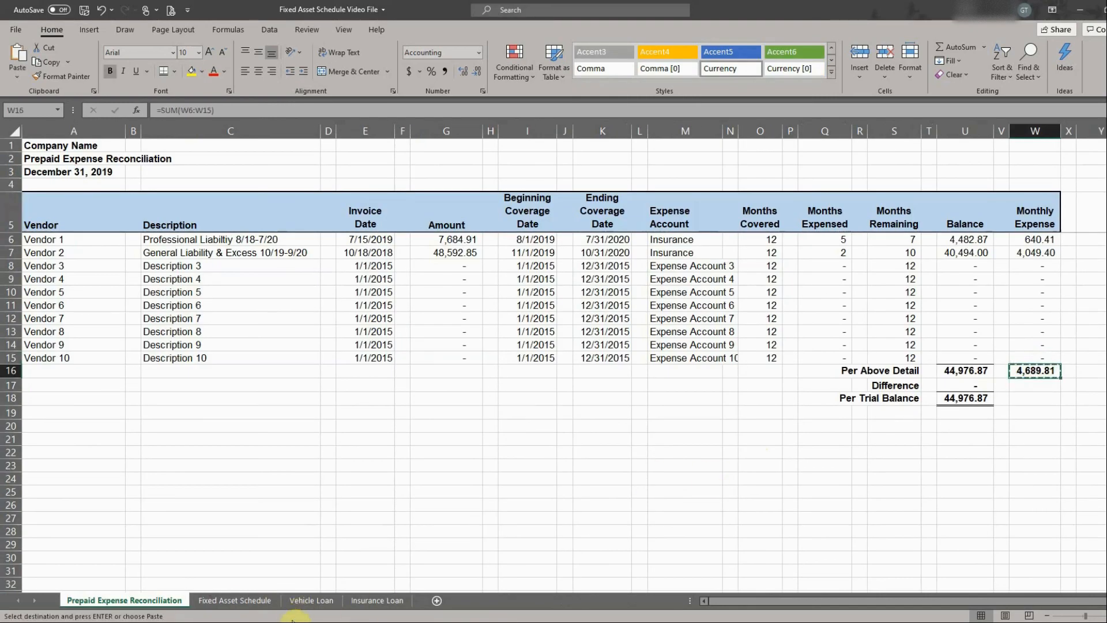
{"action": "mouse_move", "coordinate": [316, 620]}
{"action": "left_click", "coordinate": [268, 594]}
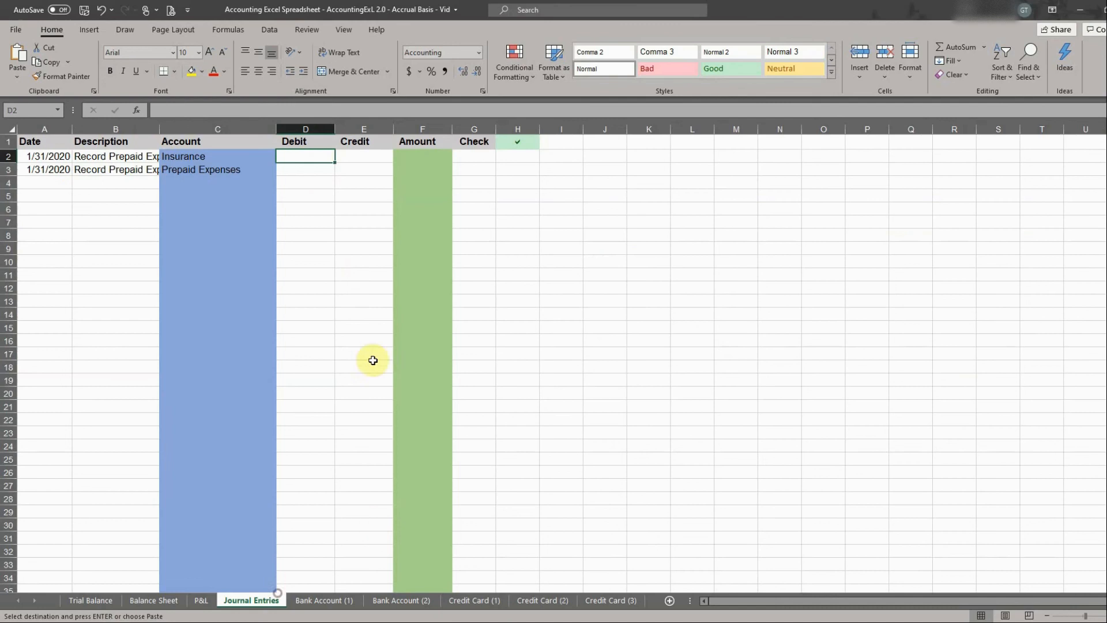
{"action": "right_click", "coordinate": [316, 156]}
{"action": "left_click", "coordinate": [362, 217]}
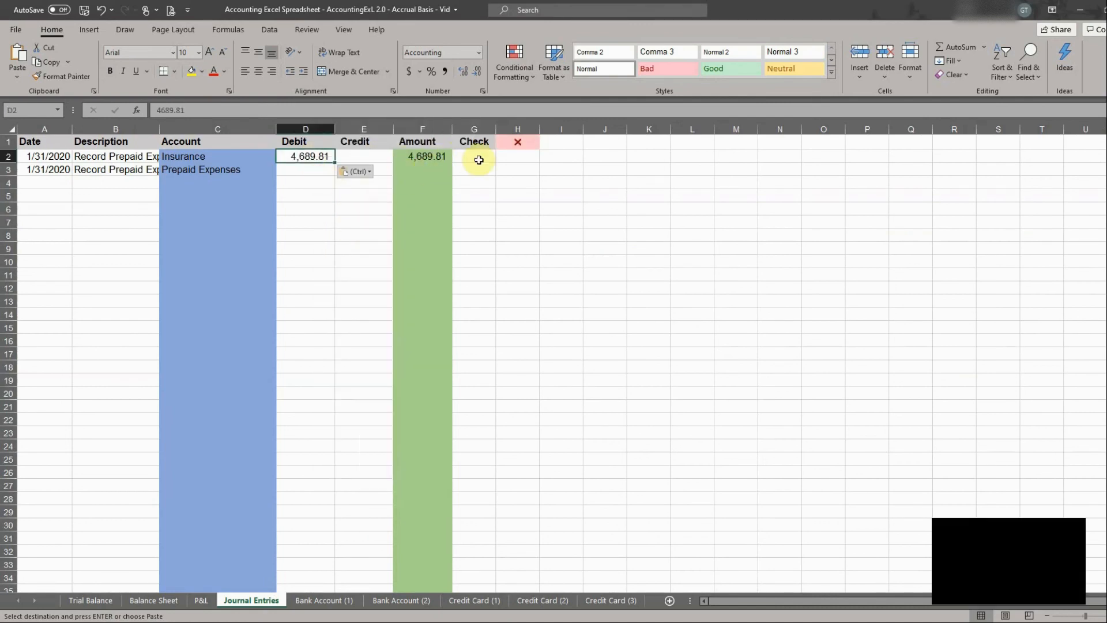
Step: Enter a credit of 4689.81 for the Prepaid Expenses line in row 3
{"action": "left_click", "coordinate": [511, 192]}
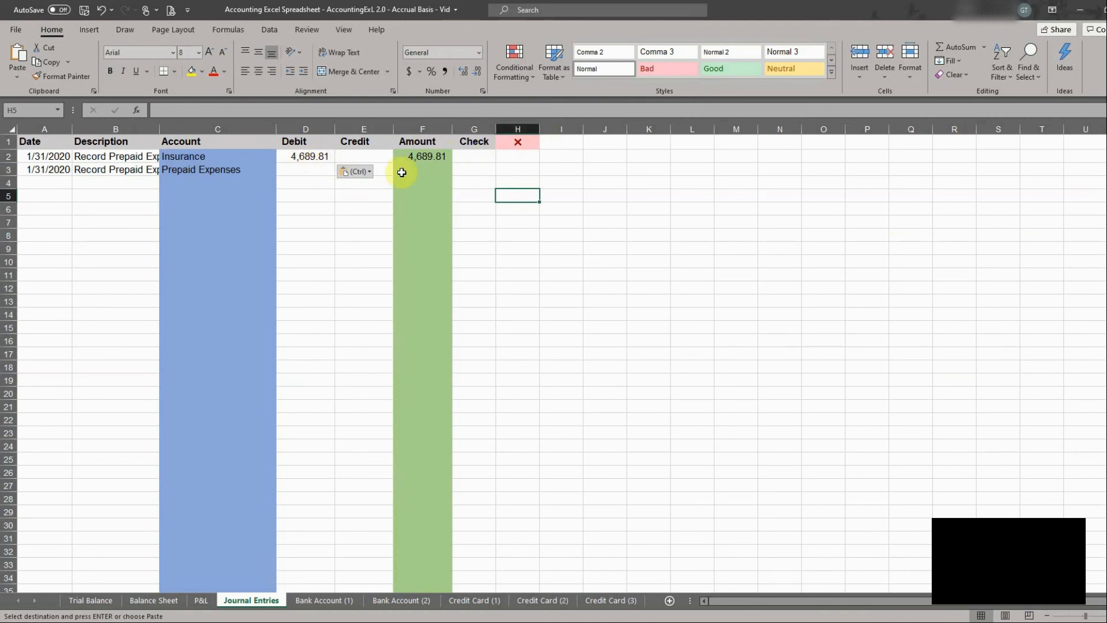
{"action": "left_click", "coordinate": [380, 170]}
{"action": "type", "text": "4"}
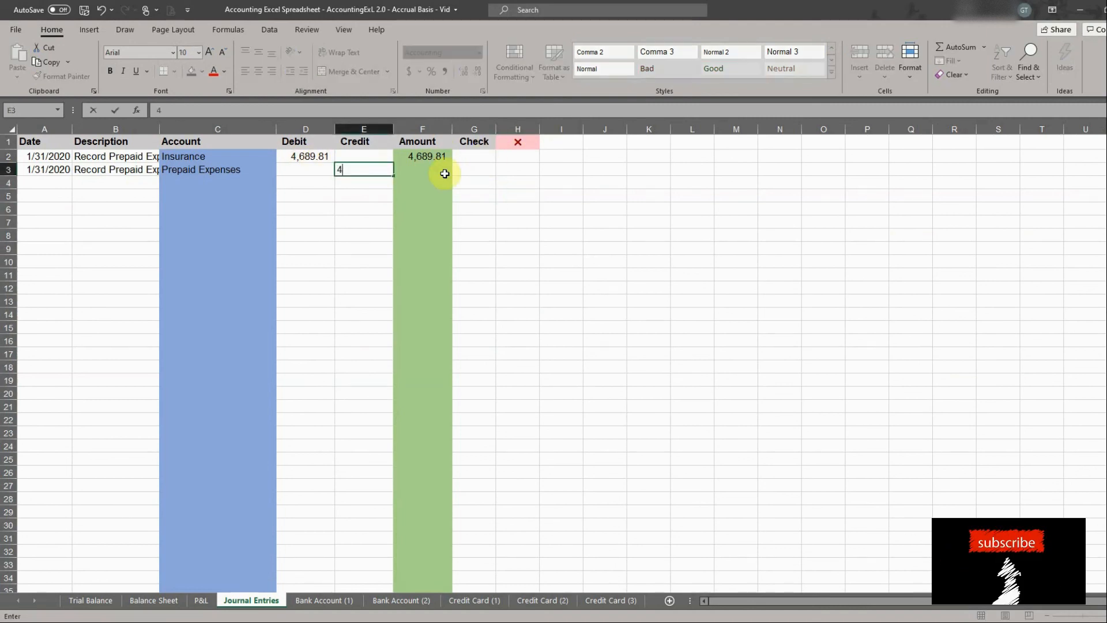
{"action": "type", "text": "688"}
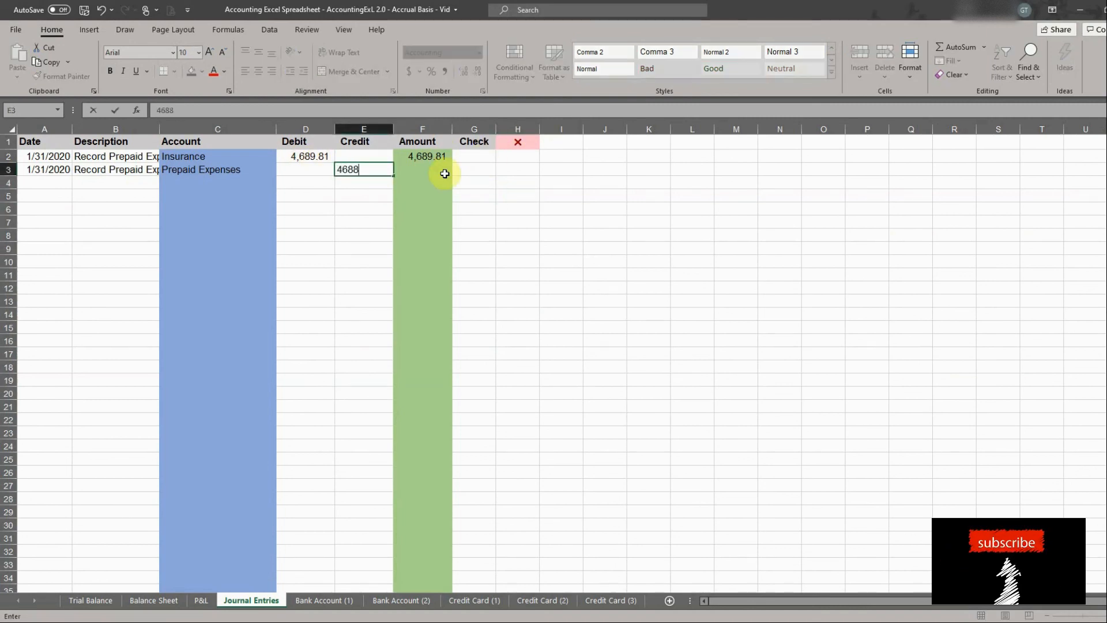
{"action": "key", "text": "BackSpace"}
{"action": "type", "text": "9"}
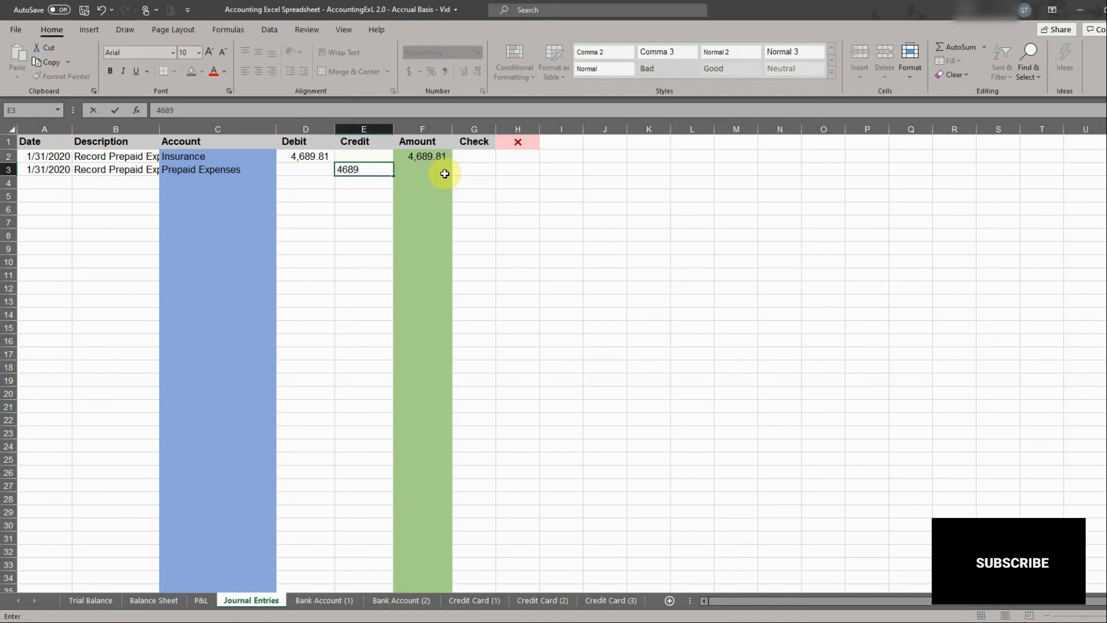
{"action": "type", "text": ".81"}
{"action": "key", "text": "Return"}
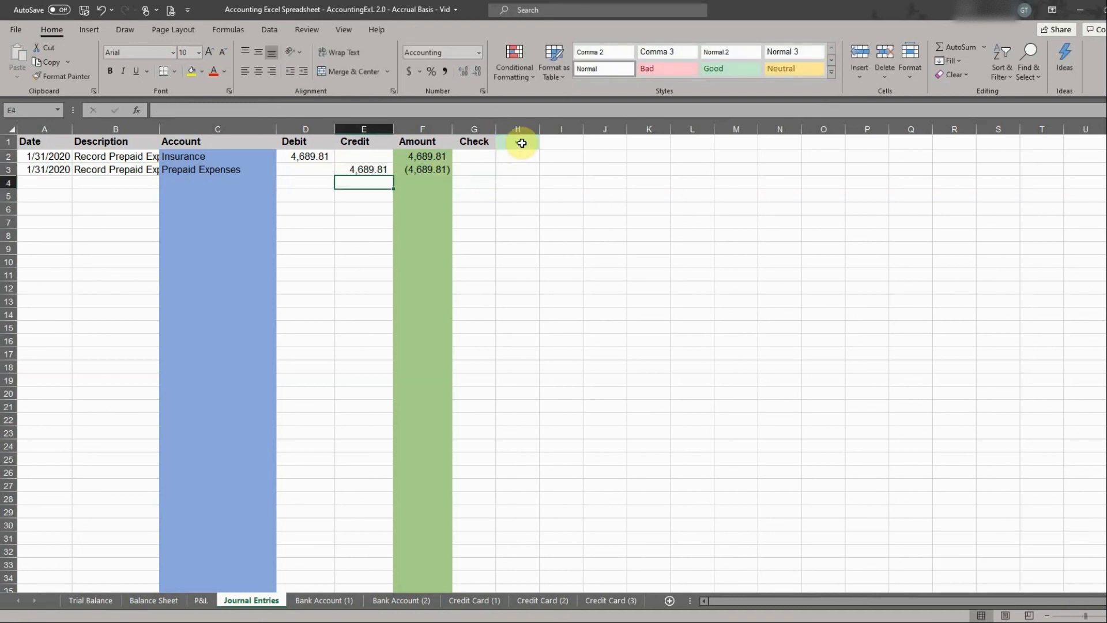
Step: Look up the total monthly expense on the Fixed Asset Schedule and return to row 4 of the Journal Entries sheet
{"action": "left_click", "coordinate": [43, 181]}
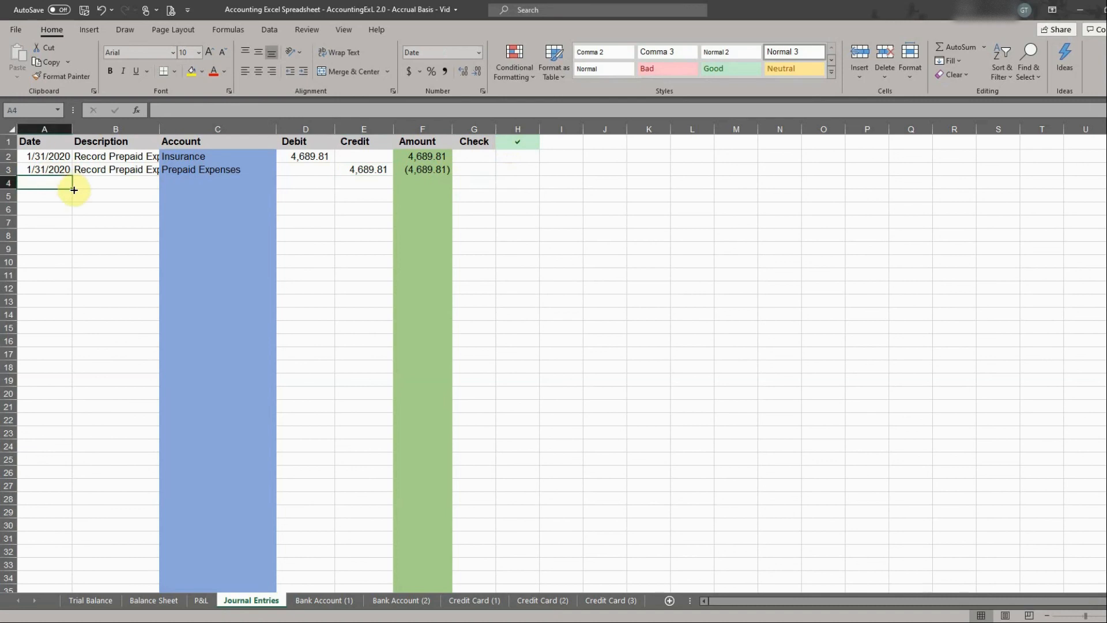
{"action": "left_click", "coordinate": [303, 622]}
{"action": "left_click", "coordinate": [196, 583]}
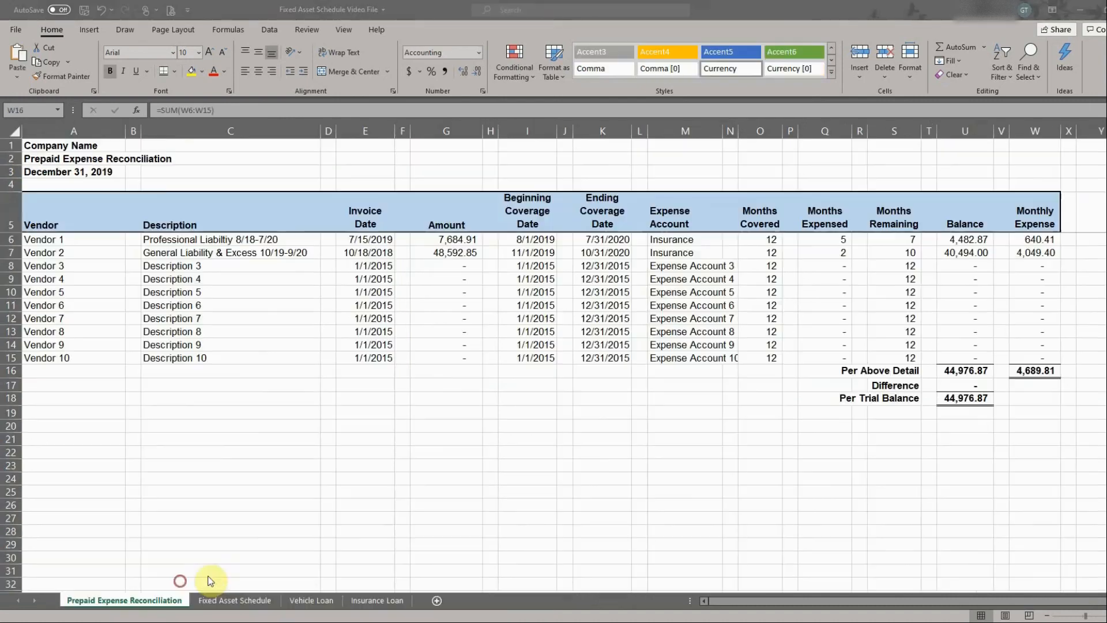
{"action": "left_click", "coordinate": [234, 600]}
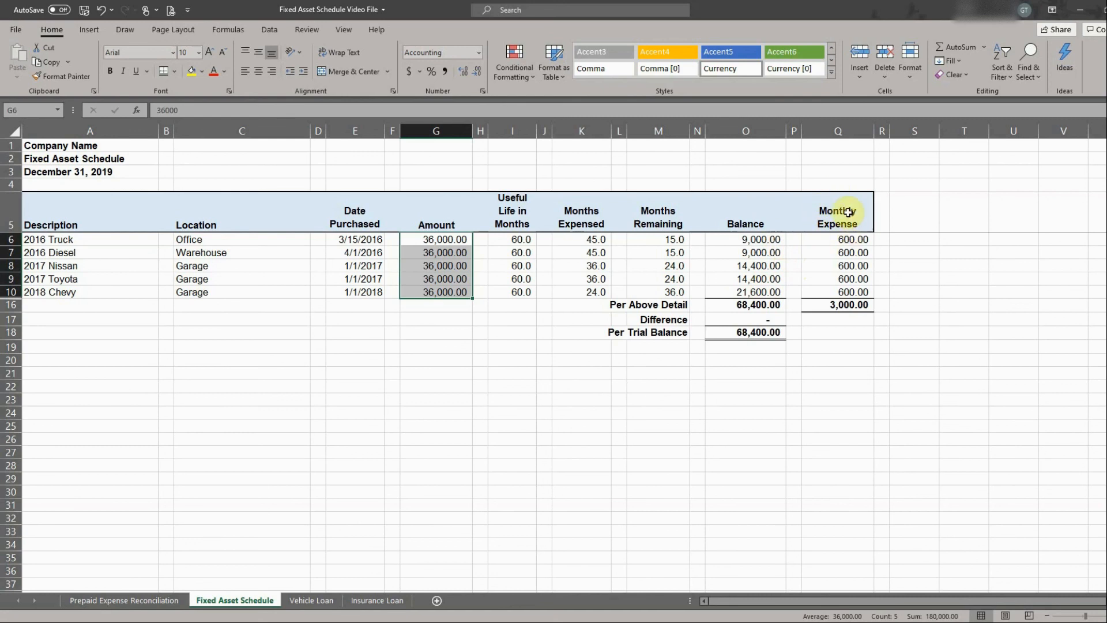
{"action": "left_click", "coordinate": [851, 304]}
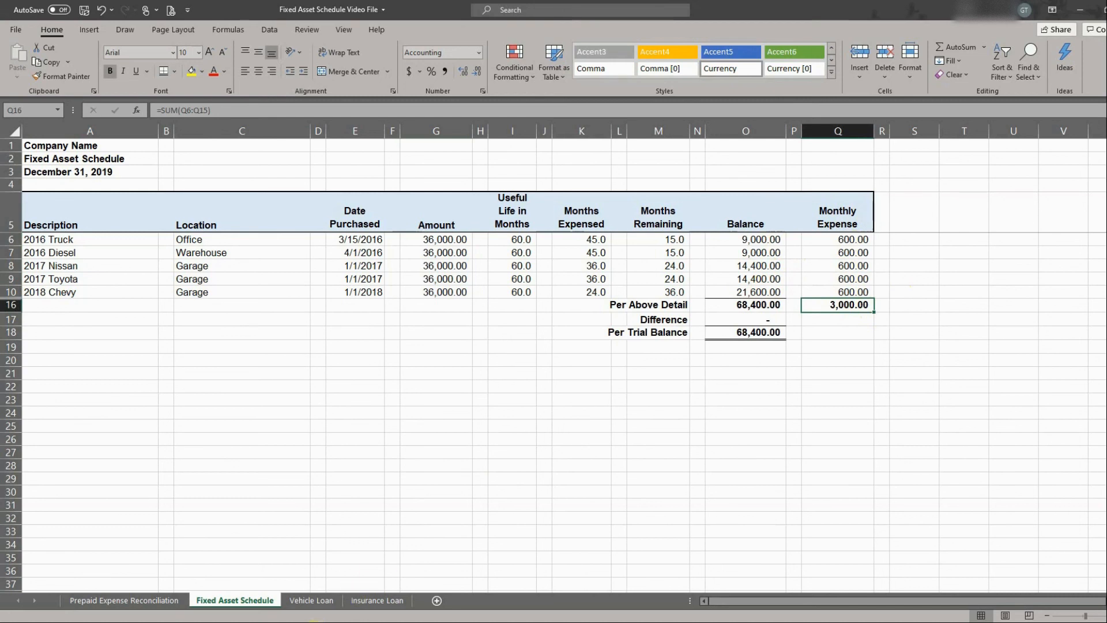
{"action": "mouse_move", "coordinate": [311, 622]}
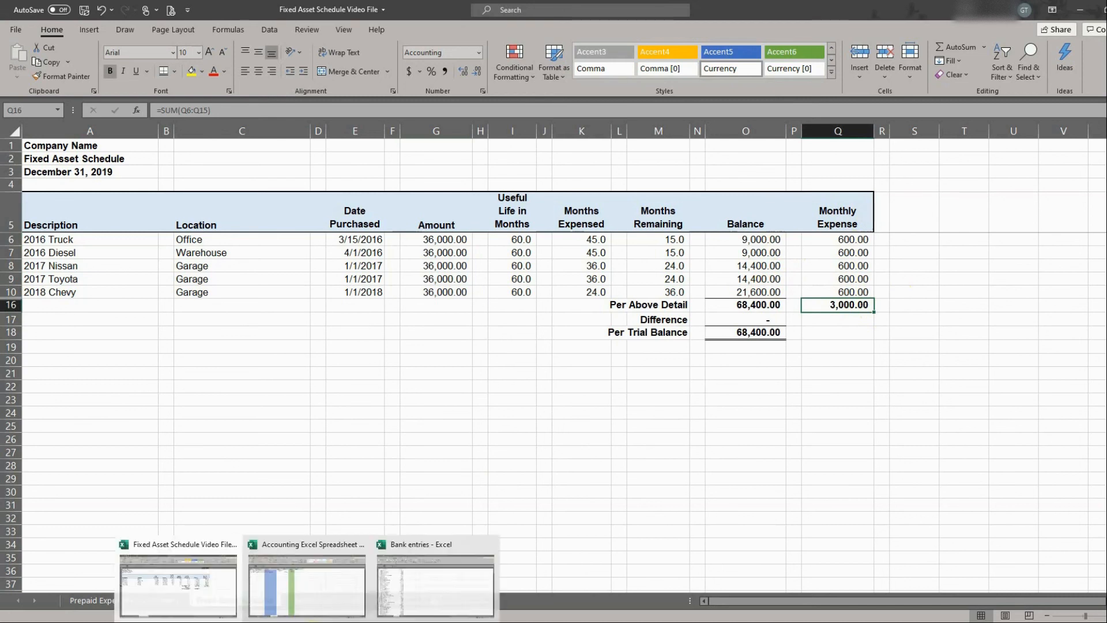
{"action": "left_click", "coordinate": [321, 584]}
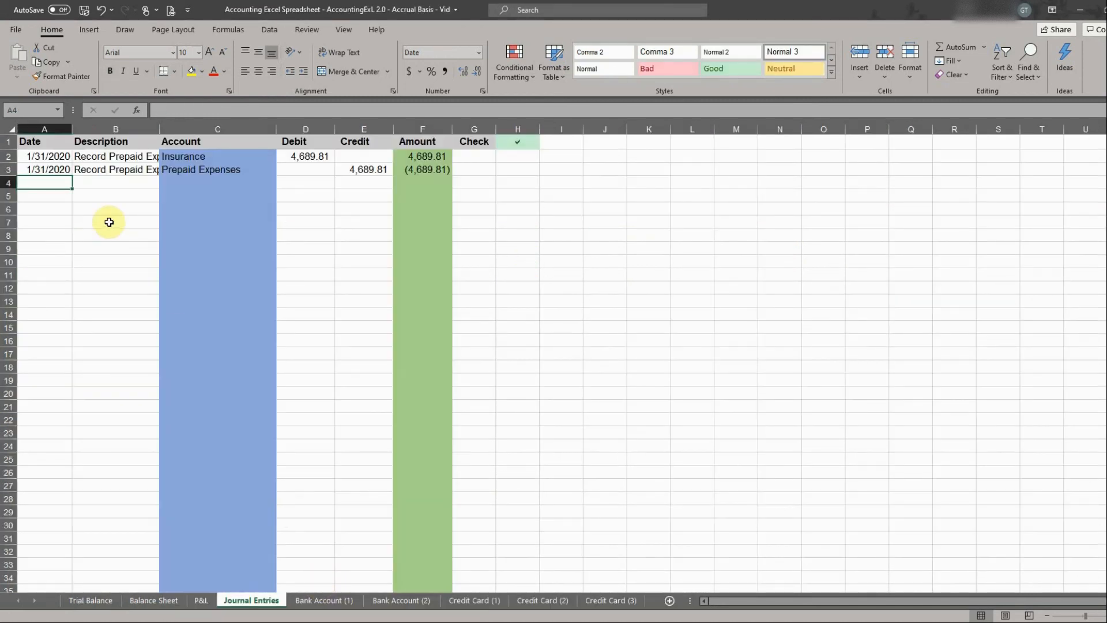
Step: Start a journal line in row 4 dated 1/31/2020 with the description Record Depreciation
{"action": "type", "text": "1/"}
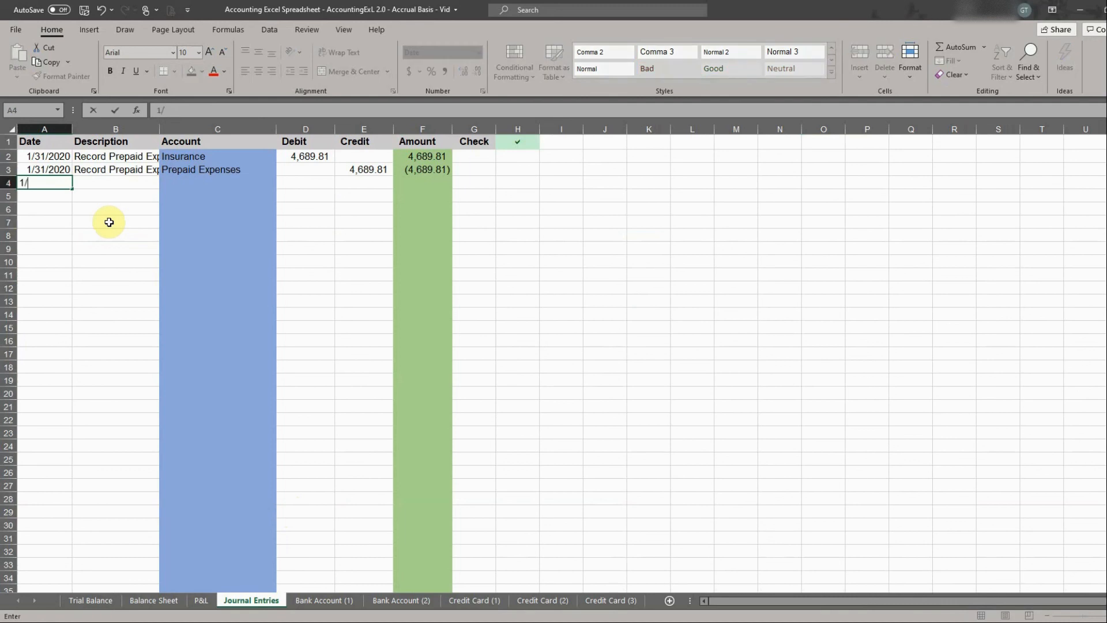
{"action": "type", "text": "31/20"}
{"action": "key", "text": "Tab"}
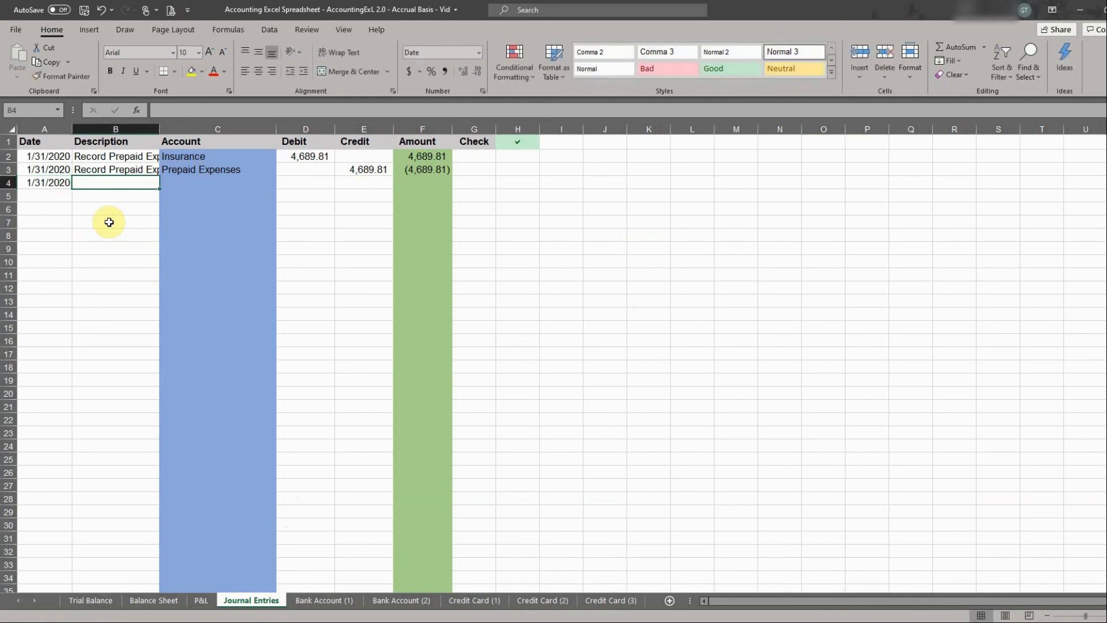
{"action": "type", "text": "Red"}
{"action": "type", "text": "c"}
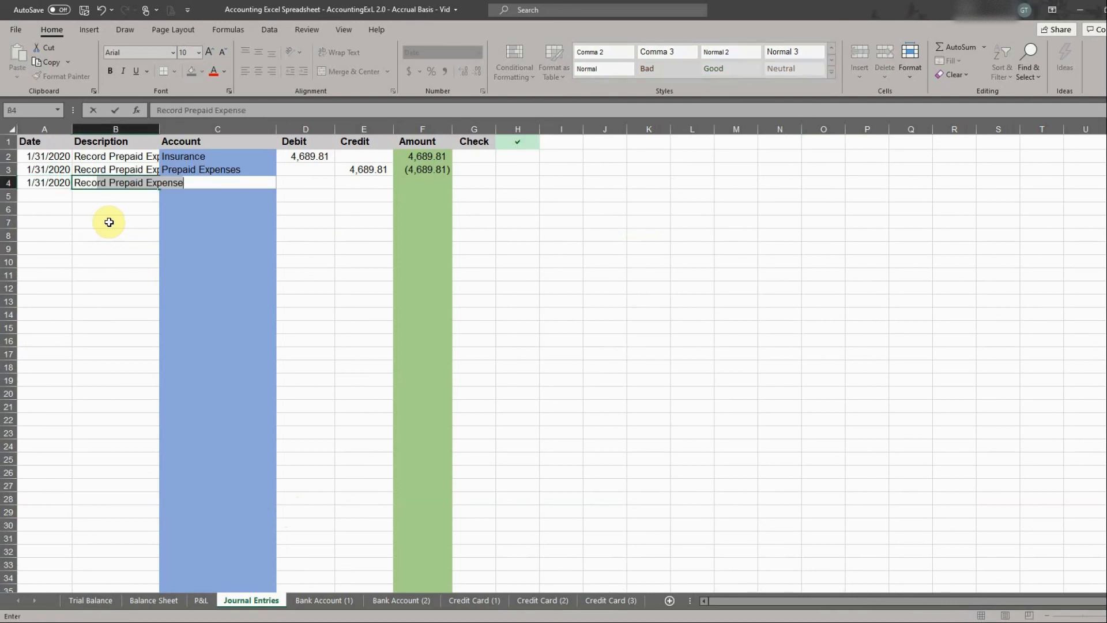
{"action": "type", "text": "ord Depreciatio"}
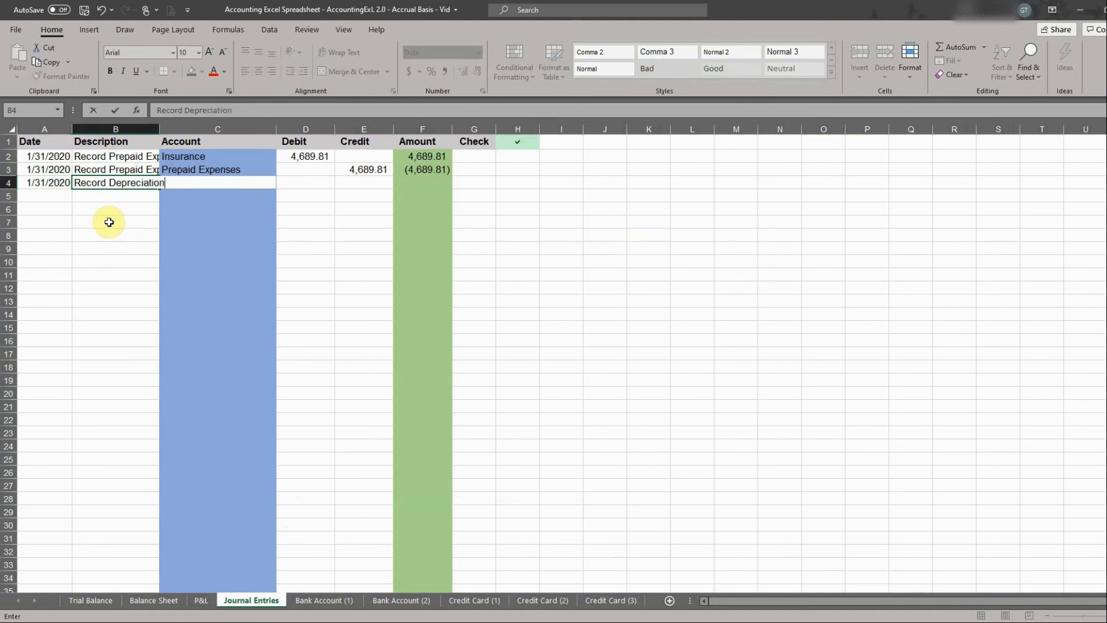
{"action": "key", "text": "Return"}
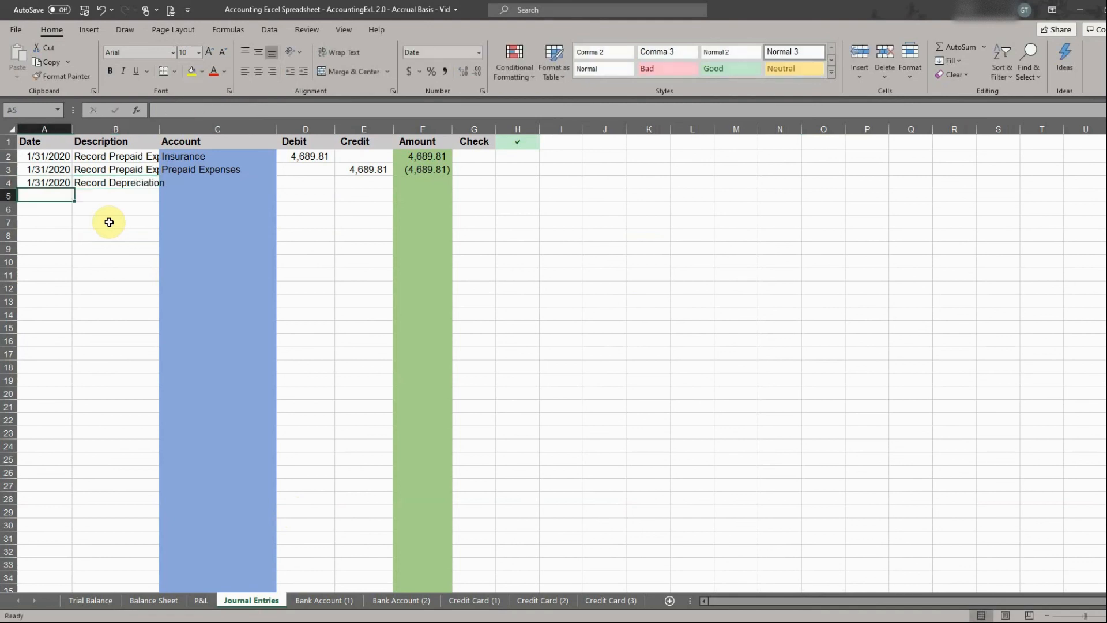
Step: Add a matching journal line in row 5 with the date 1/31/2020 and the description Record Depreciation
{"action": "type", "text": "1/31/20"}
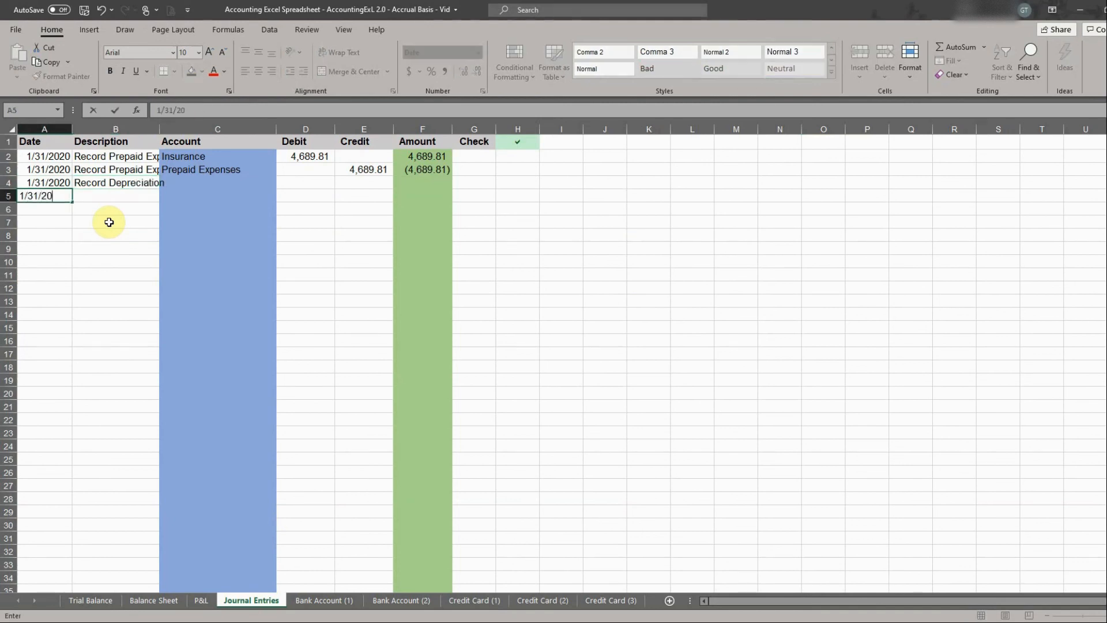
{"action": "key", "text": "Tab"}
{"action": "type", "text": "Record "}
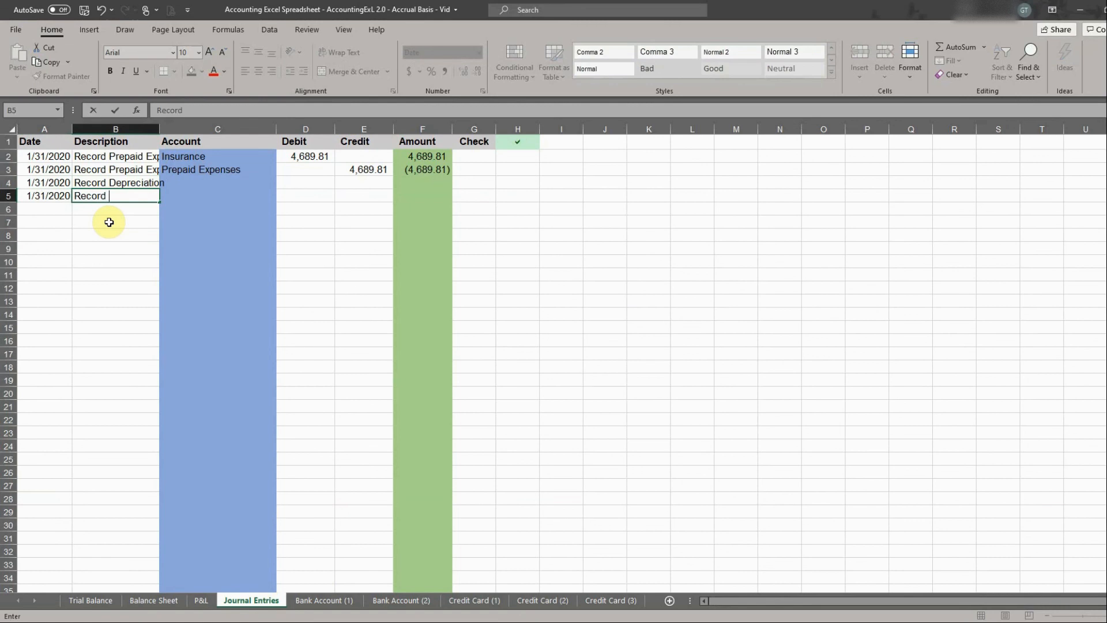
{"action": "type", "text": "Depreciation"}
{"action": "key", "text": "Tab"}
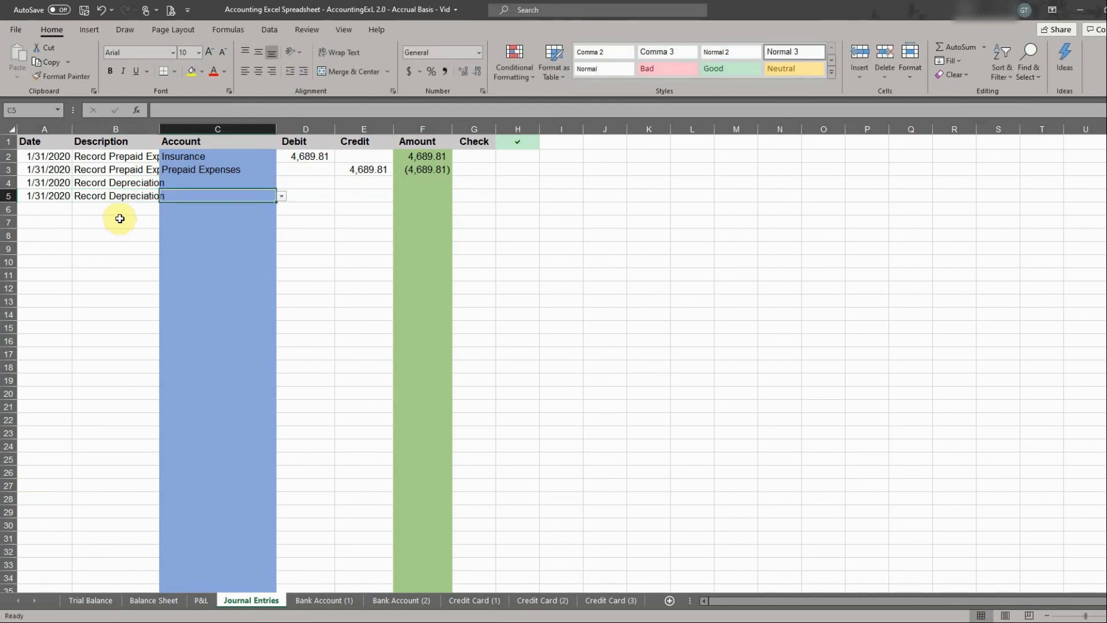
Step: Assign the Depreciation account to the journal line in row 4 and Accumulated Depreciation to row 5
{"action": "left_click", "coordinate": [202, 184]}
{"action": "left_click", "coordinate": [282, 183]}
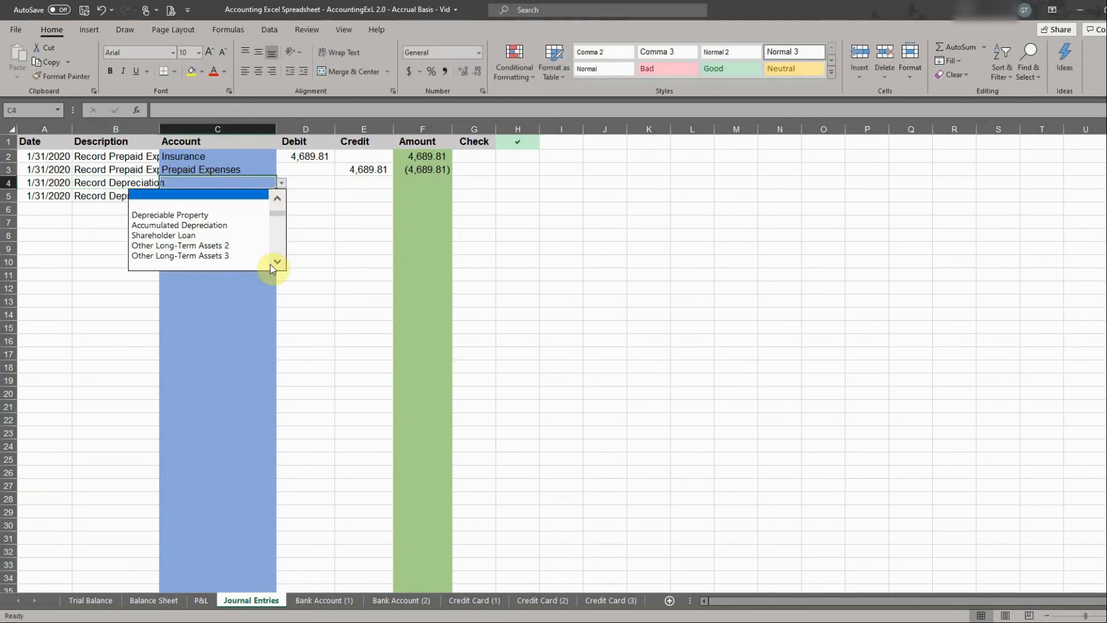
{"action": "scroll", "coordinate": [276, 263], "scroll_direction": "down", "scroll_amount": 10}
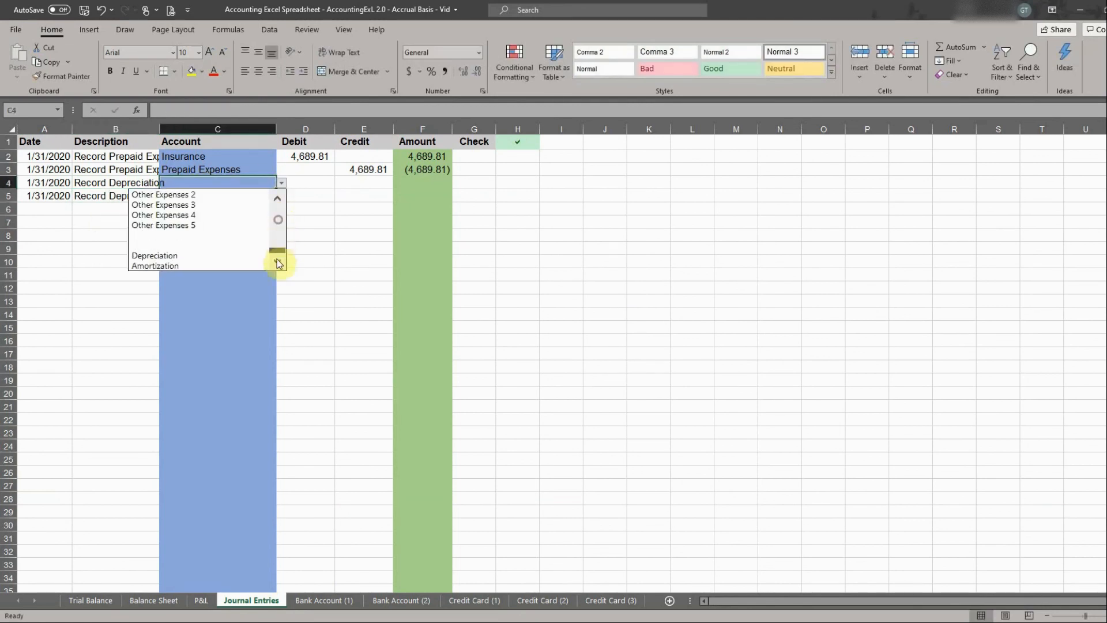
{"action": "left_click", "coordinate": [199, 254]}
{"action": "left_click", "coordinate": [216, 196]}
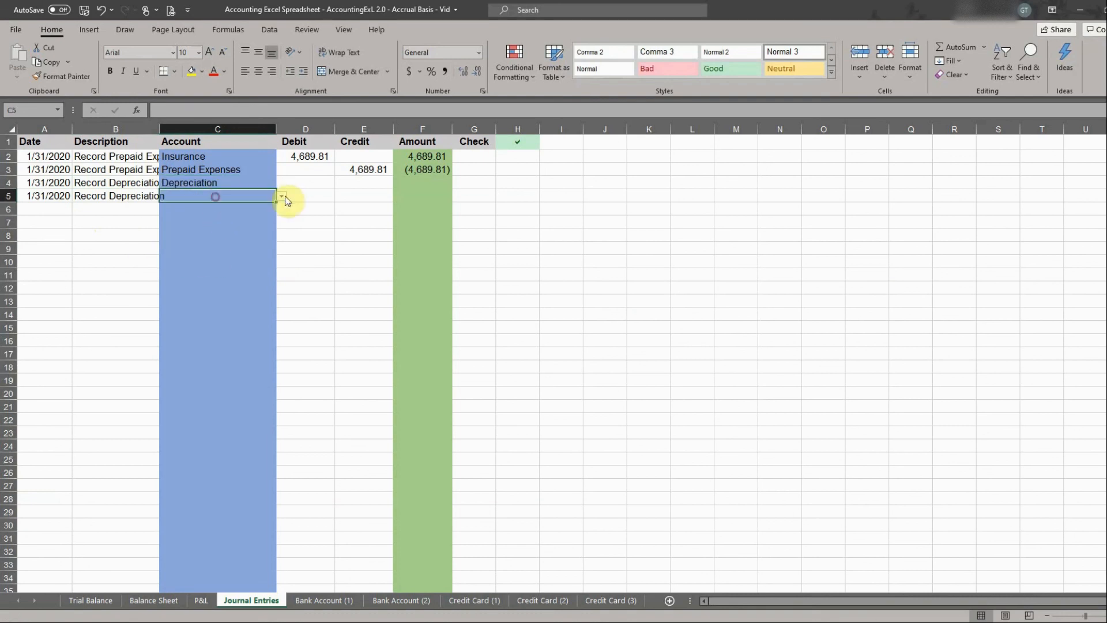
{"action": "left_click", "coordinate": [281, 196]}
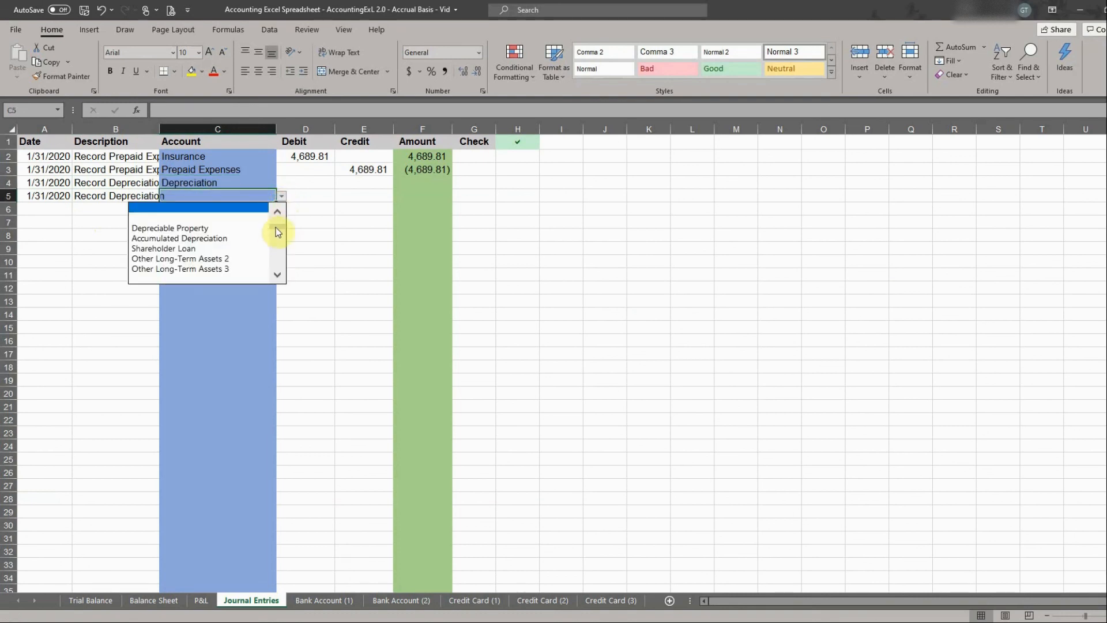
{"action": "left_click", "coordinate": [209, 238]}
Step: Enter a debit of 3000 for Depreciation in row 4 and a credit of 3000 for Accumulated Depreciation in row 5
{"action": "left_click", "coordinate": [312, 181]}
{"action": "type", "text": "3000"}
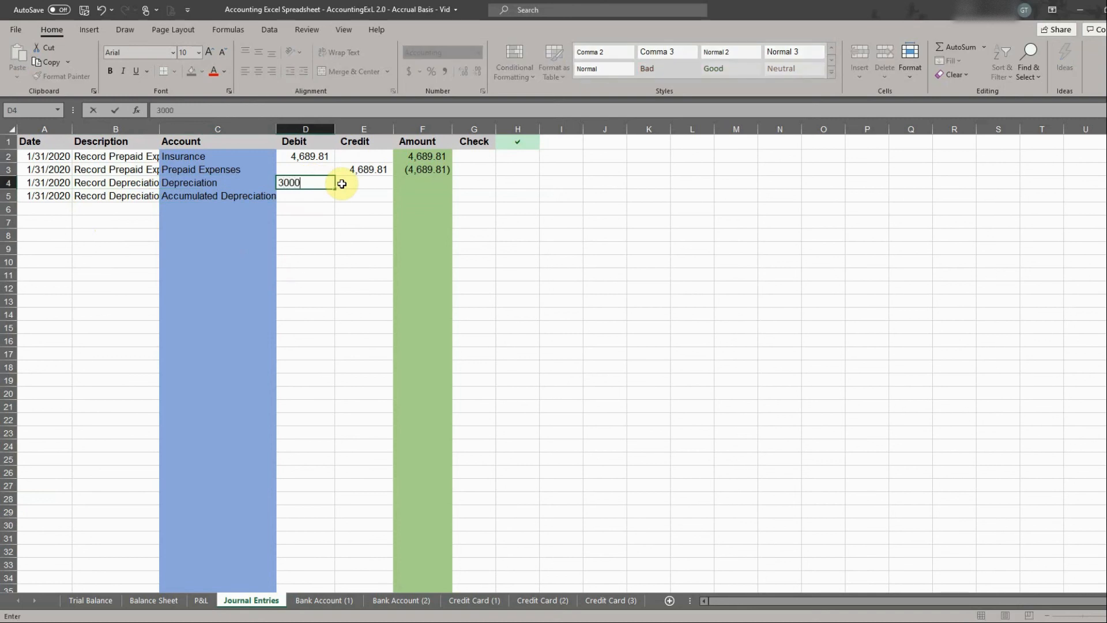
{"action": "key", "text": "Return"}
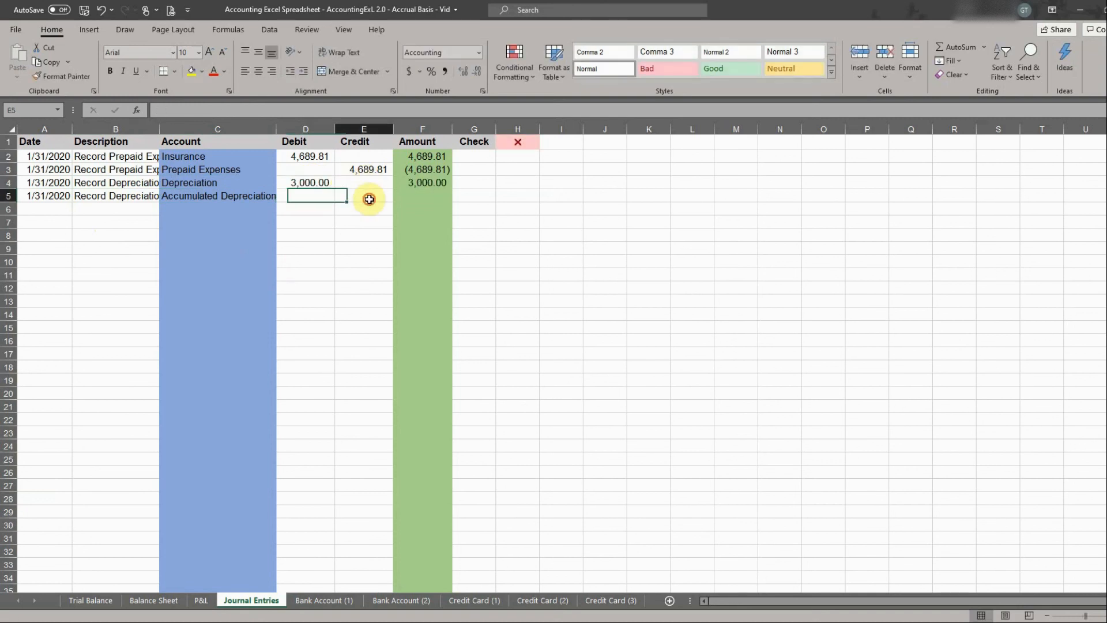
{"action": "left_click", "coordinate": [370, 196]}
{"action": "type", "text": "3,"}
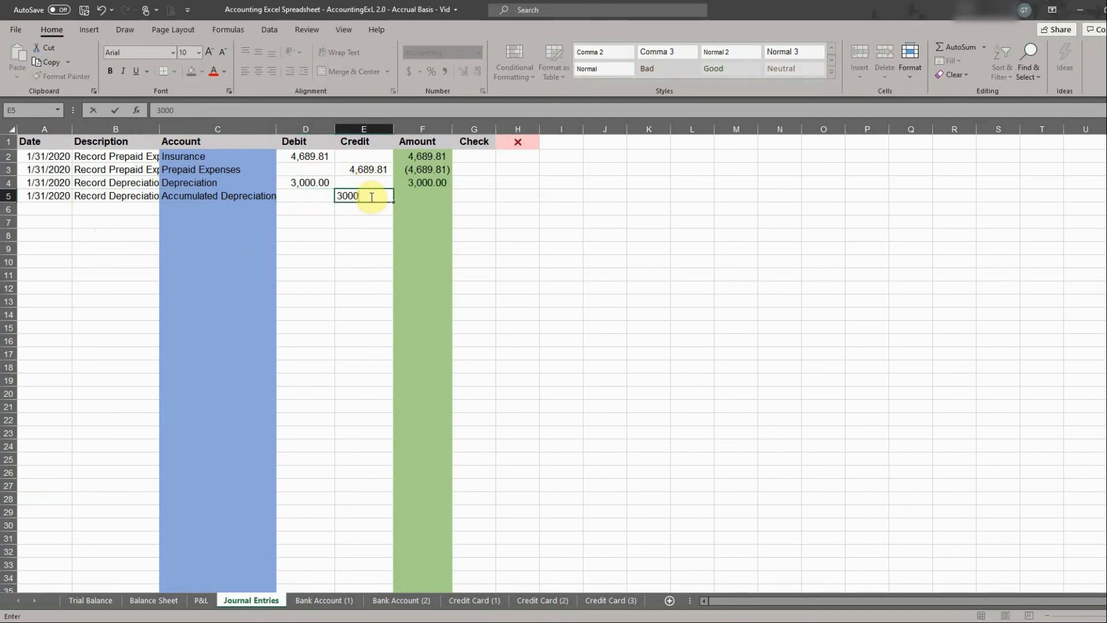
{"action": "type", "text": "000"}
{"action": "key", "text": "Return"}
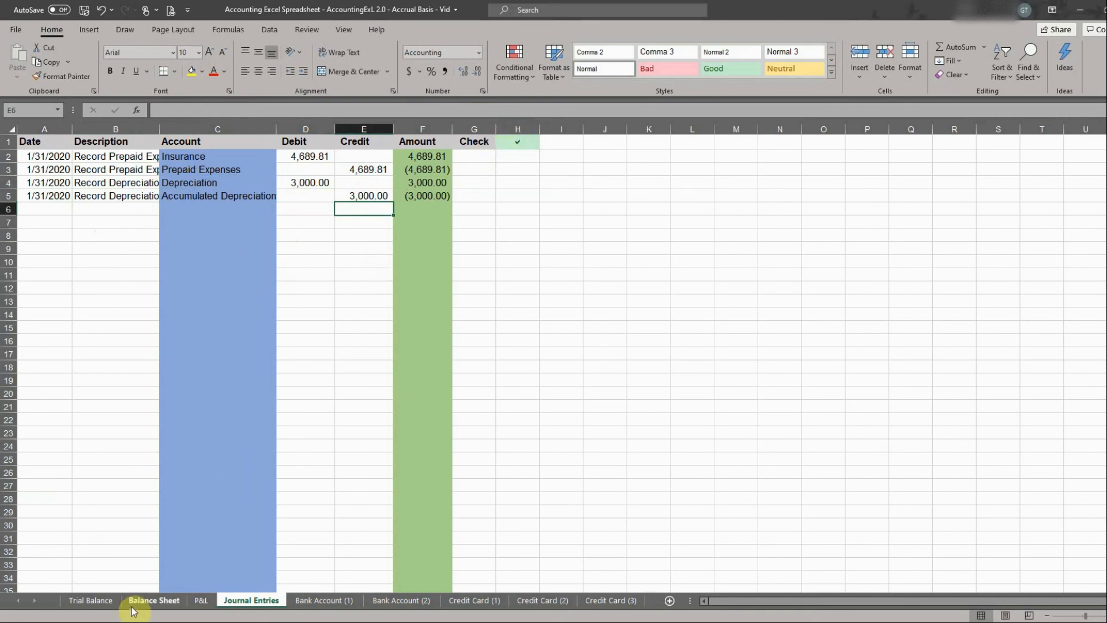
Step: Check the Depreciation and Insurance expense balances on the Trial Balance against the recorded journal entries
{"action": "left_click", "coordinate": [95, 600]}
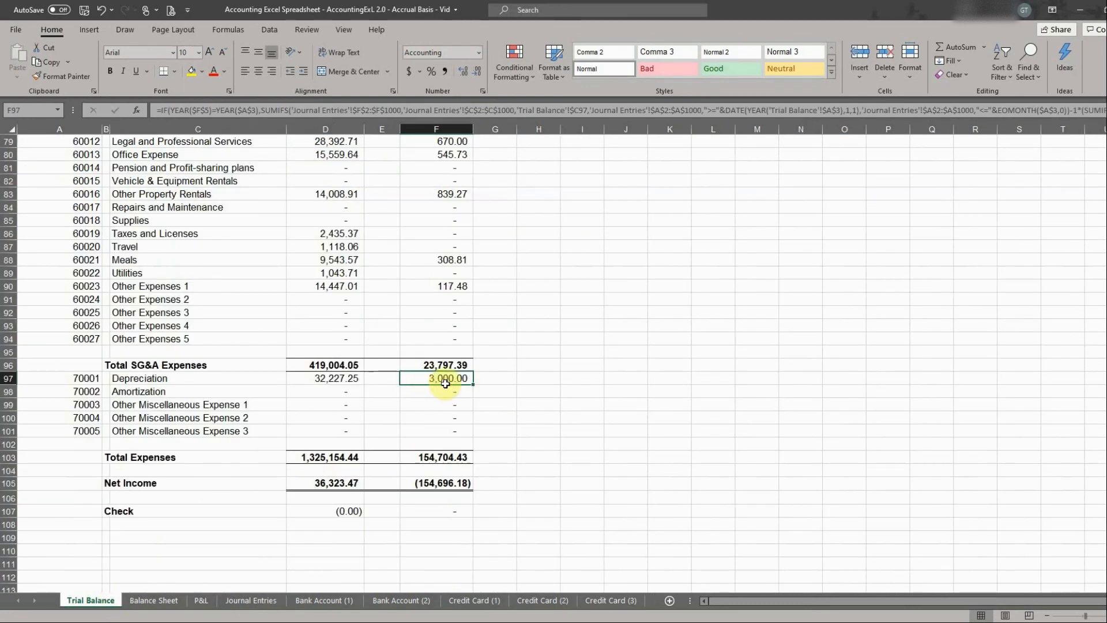
{"action": "scroll", "coordinate": [447, 376], "scroll_direction": "up", "scroll_amount": 6}
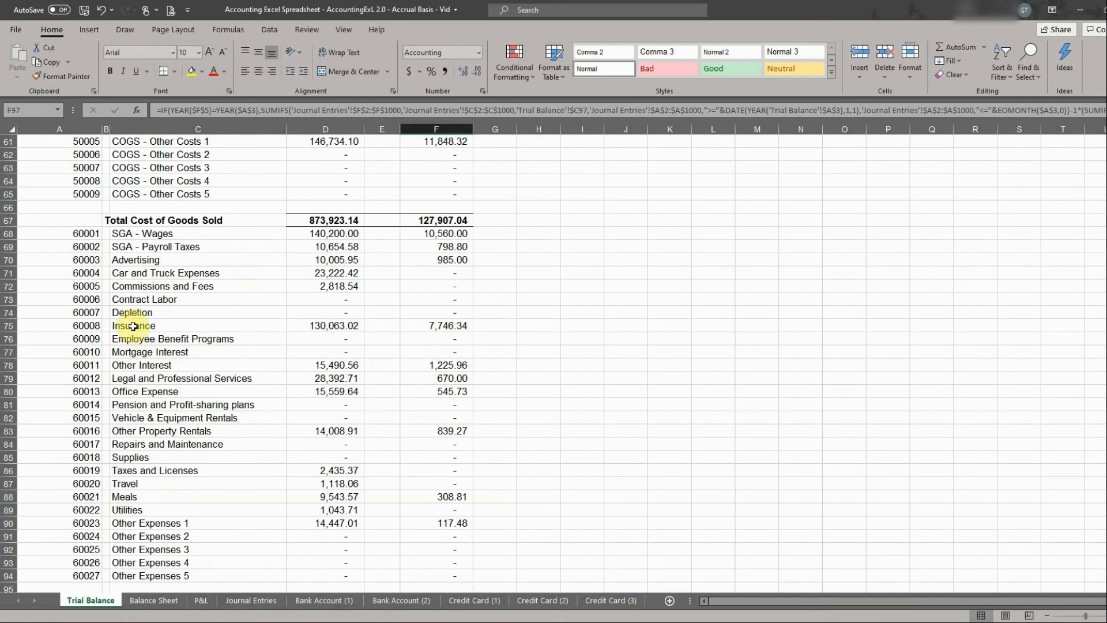
{"action": "left_click", "coordinate": [452, 325]}
{"action": "scroll", "coordinate": [495, 336], "scroll_direction": "up", "scroll_amount": 4}
{"action": "scroll", "coordinate": [495, 335], "scroll_direction": "up", "scroll_amount": 7}
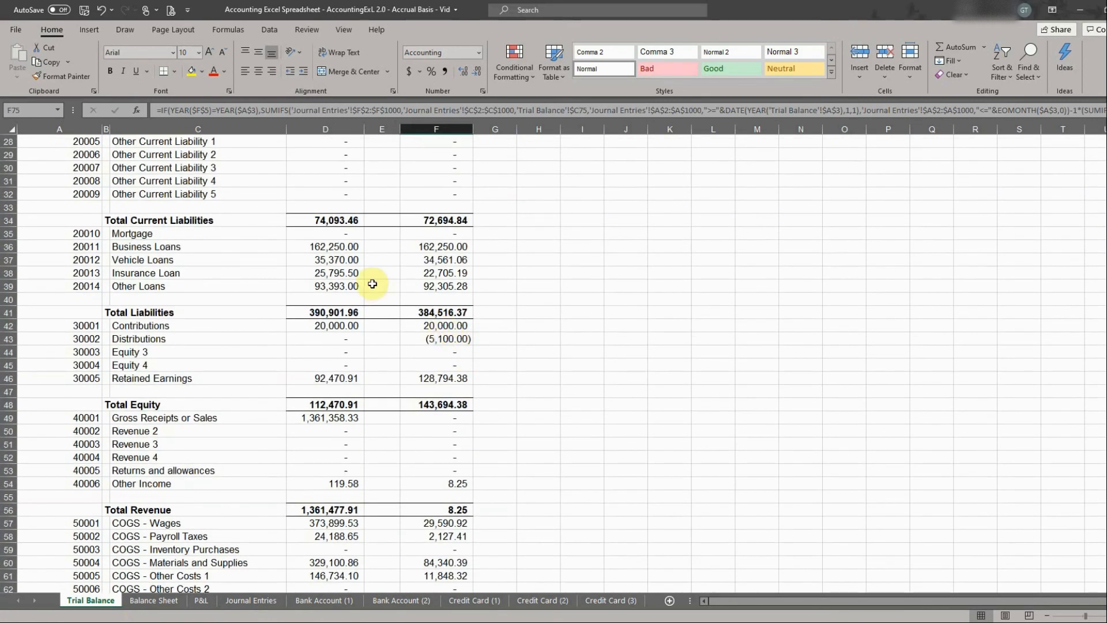
Step: Compare the December-19 and December-20 Prepaid Expenses balances on the Trial Balance
{"action": "scroll", "coordinate": [433, 291], "scroll_direction": "up", "scroll_amount": 9}
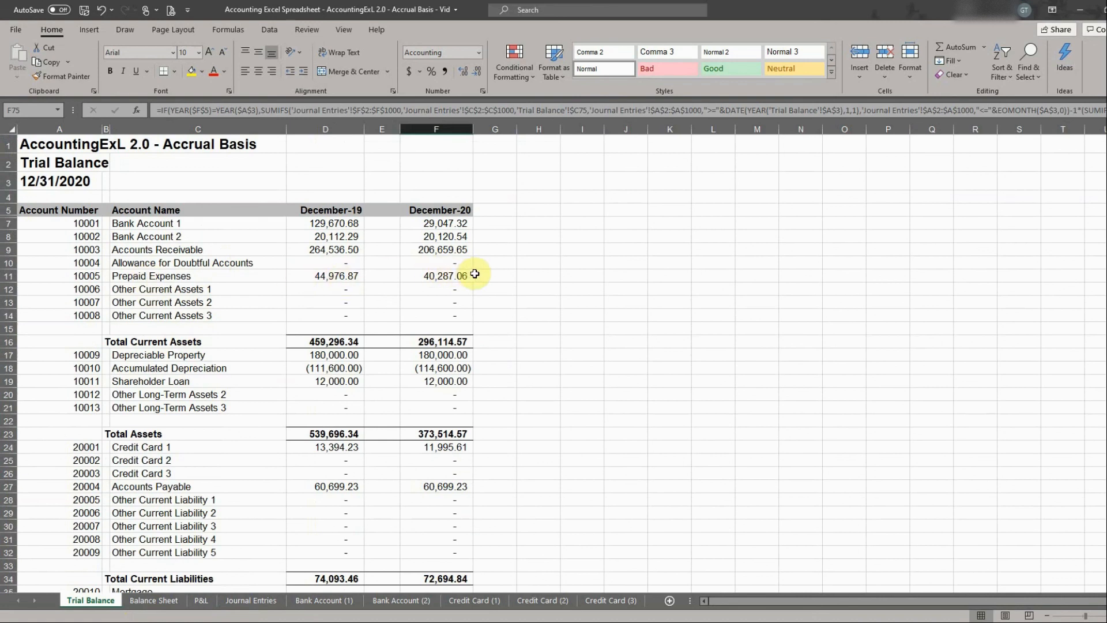
{"action": "left_click", "coordinate": [499, 276]}
{"action": "left_click_drag", "start_coordinate": [361, 275], "coordinate": [390, 276]}
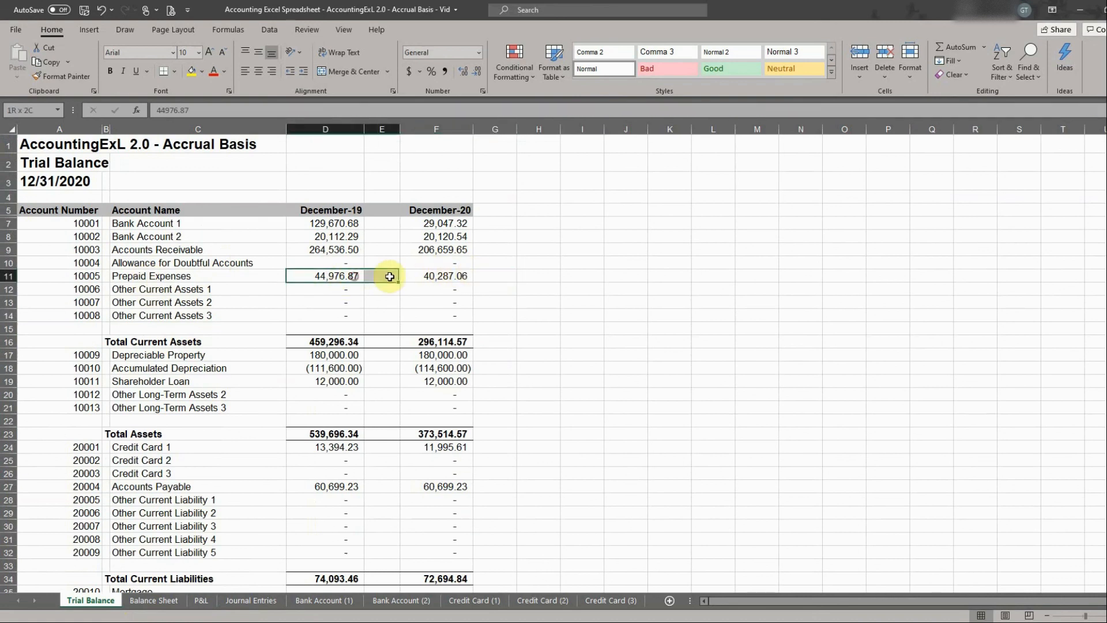
{"action": "left_click", "coordinate": [439, 277]}
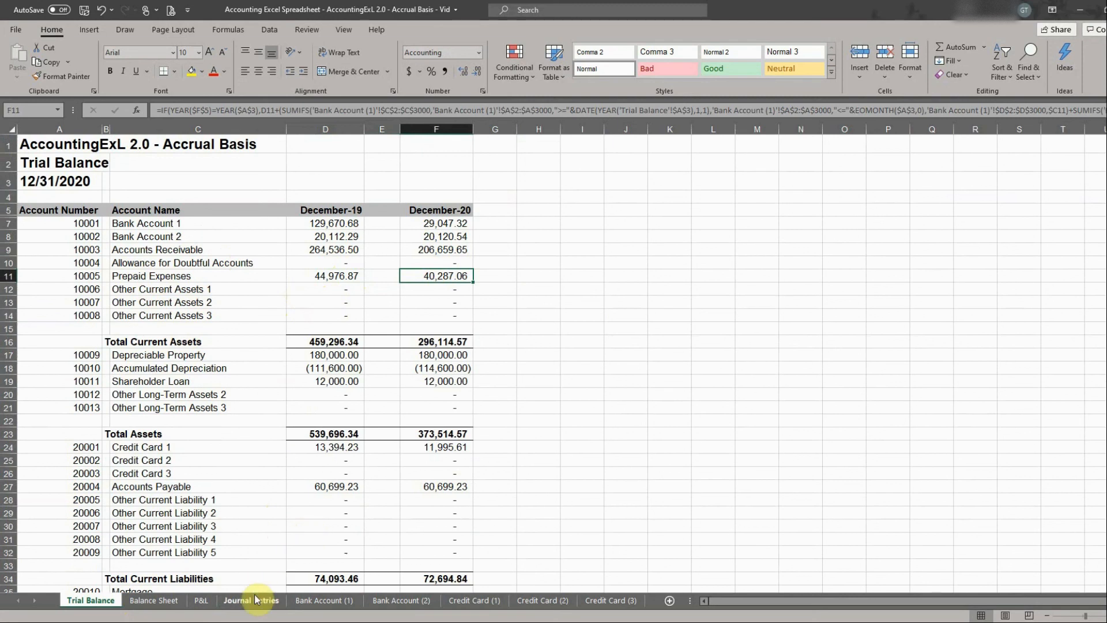
Step: Look over the Bank Account (1) transactions and Trial Balance, then examine the January 2020 figures on the Balance Sheet and P&L
{"action": "left_click", "coordinate": [316, 601]}
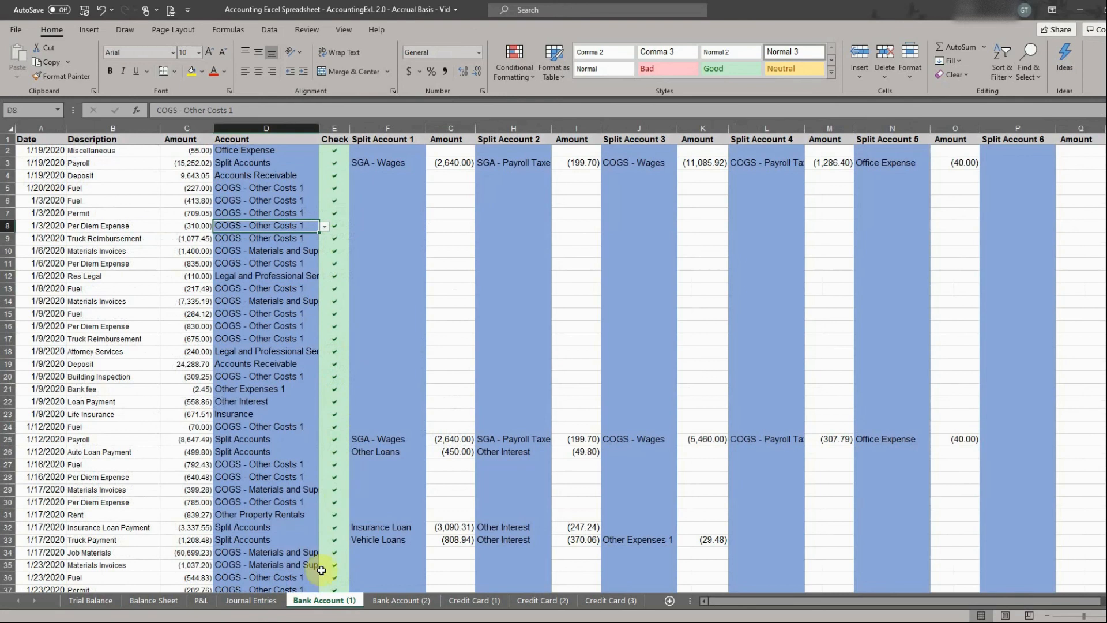
{"action": "left_click", "coordinate": [92, 600]}
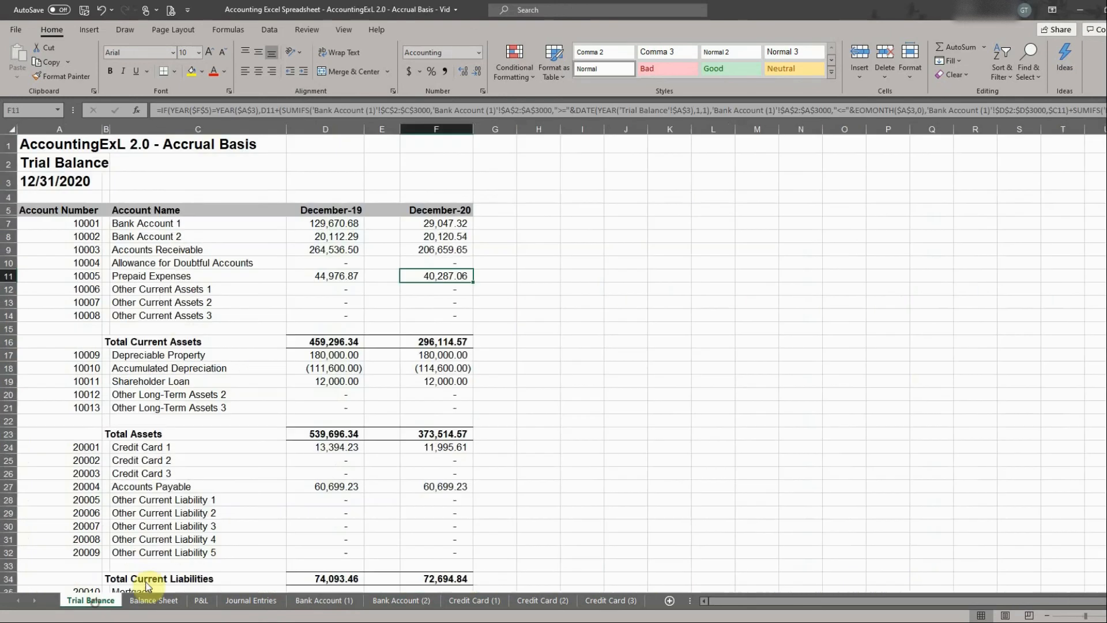
{"action": "left_click", "coordinate": [172, 602]}
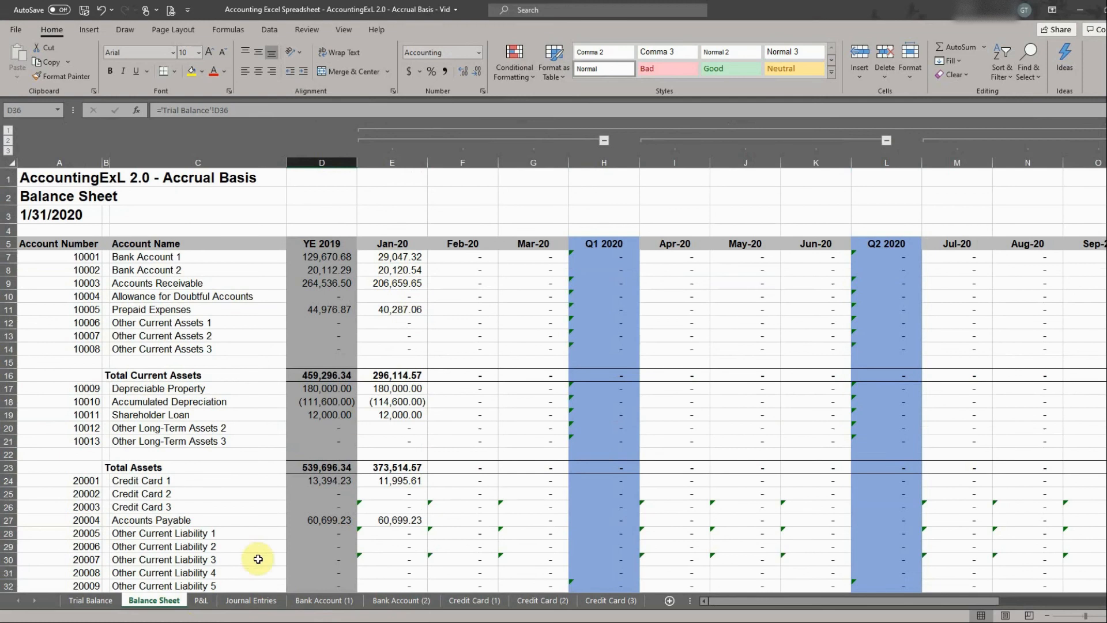
{"action": "left_click", "coordinate": [203, 602]}
{"action": "scroll", "coordinate": [442, 377], "scroll_direction": "down", "scroll_amount": 13}
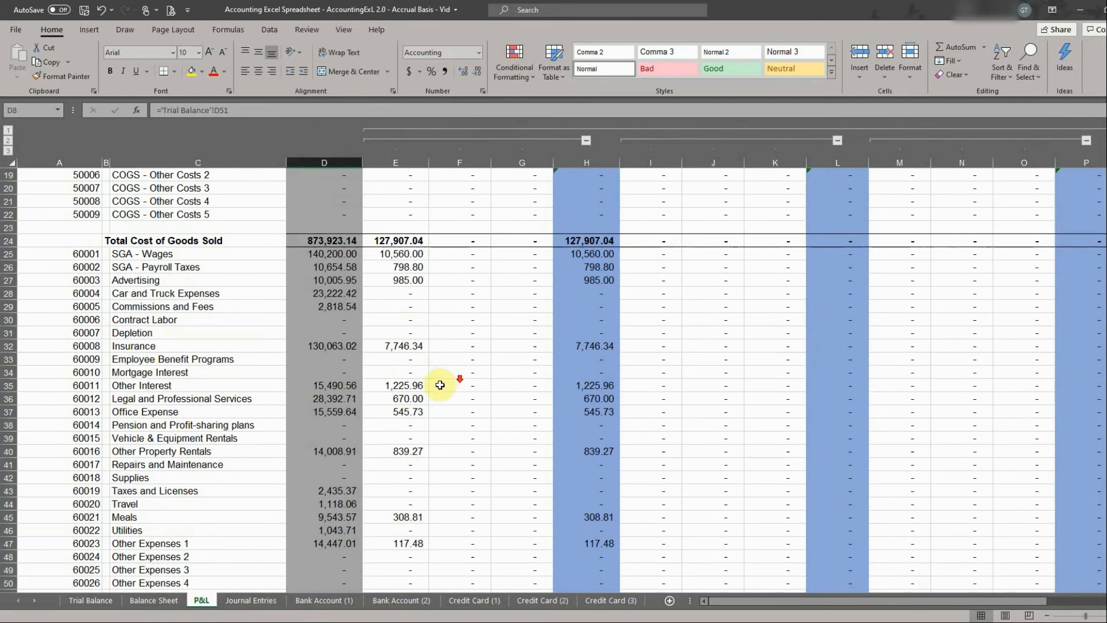
{"action": "scroll", "coordinate": [432, 392], "scroll_direction": "up", "scroll_amount": 13}
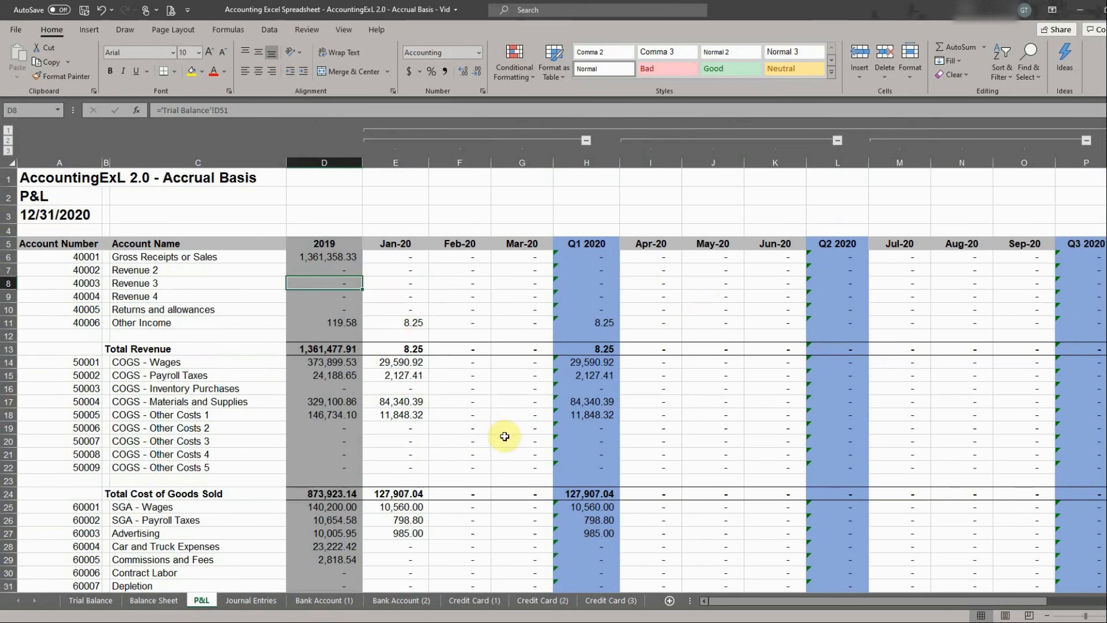
Step: Review the full year of 2020 transactions and their assigned accounts in the Bank Account (1) sheet
{"action": "left_click", "coordinate": [324, 600]}
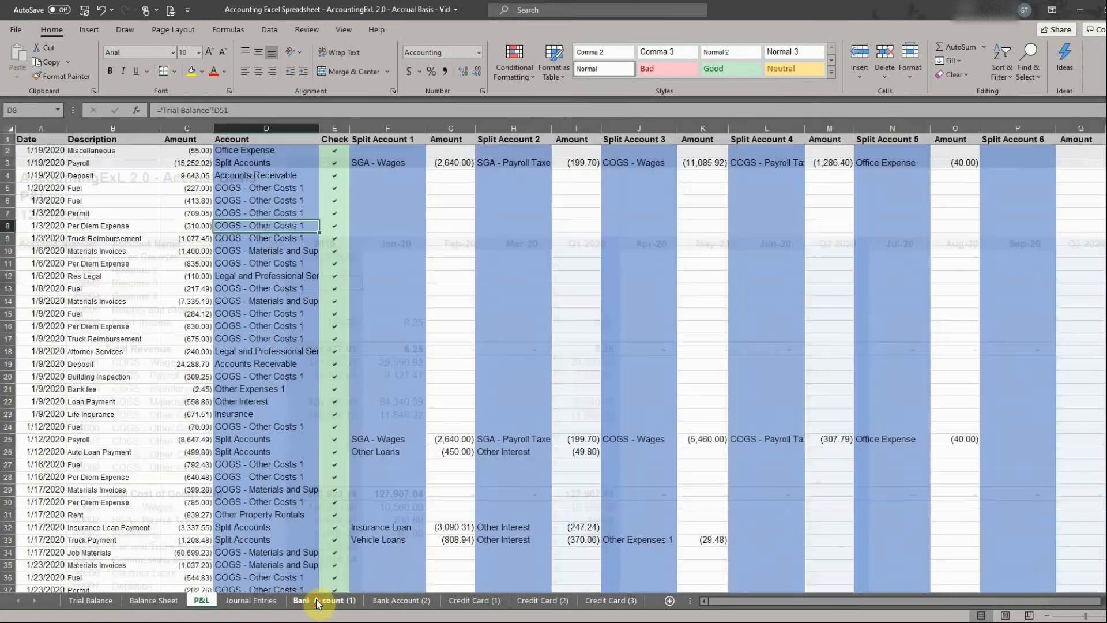
{"action": "scroll", "coordinate": [336, 453], "scroll_direction": "down", "scroll_amount": 12}
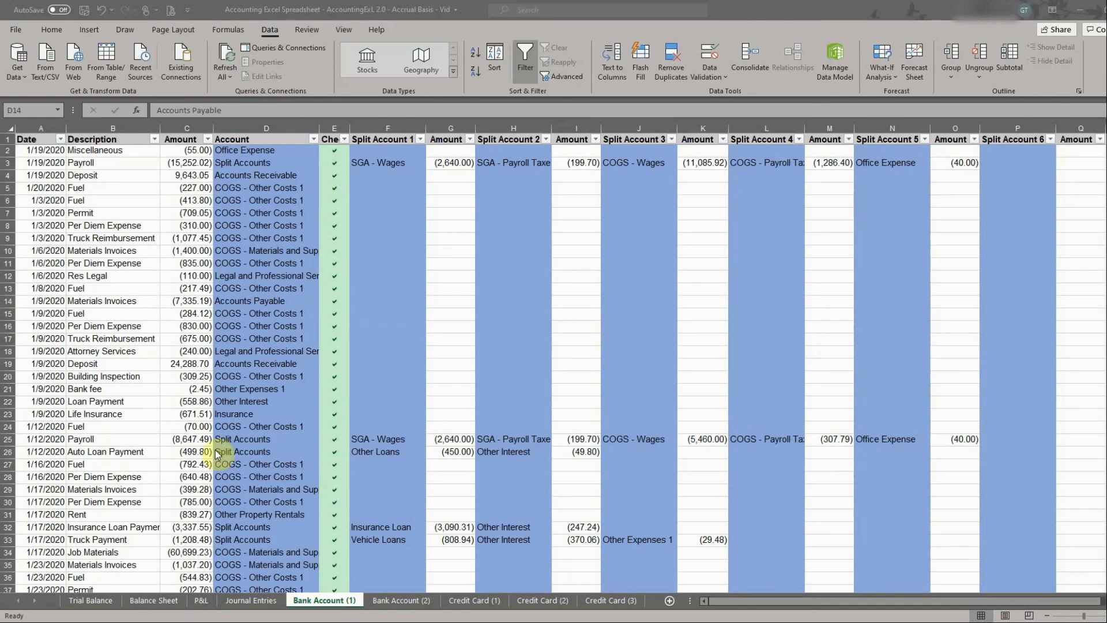
{"action": "scroll", "coordinate": [298, 420], "scroll_direction": "down", "scroll_amount": 12}
{"action": "scroll", "coordinate": [298, 420], "scroll_direction": "down", "scroll_amount": 20}
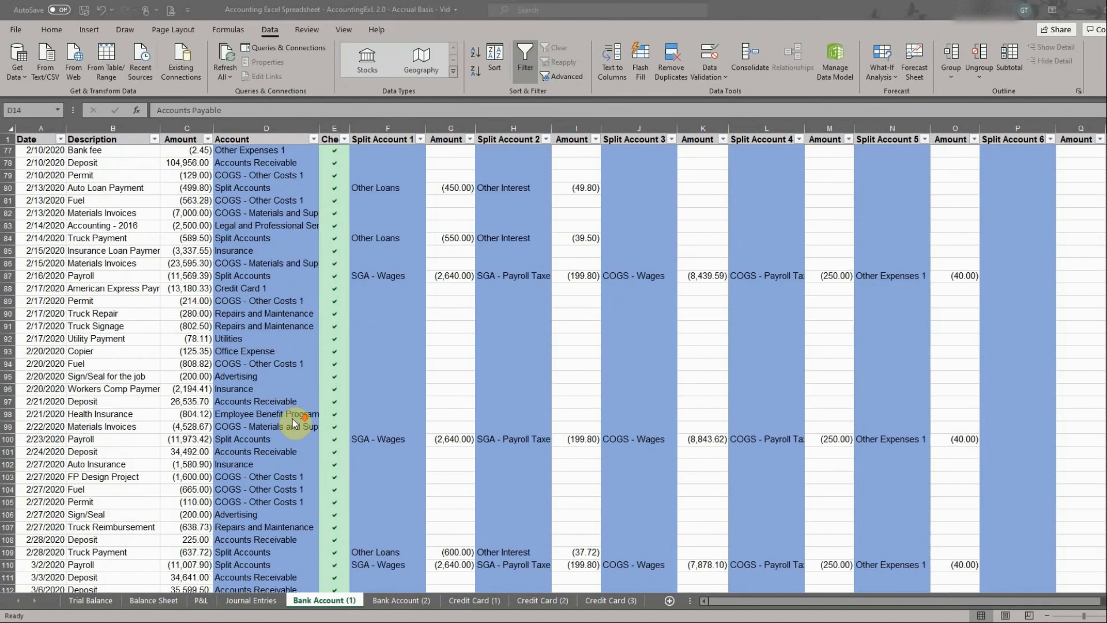
{"action": "scroll", "coordinate": [284, 425], "scroll_direction": "down", "scroll_amount": 20}
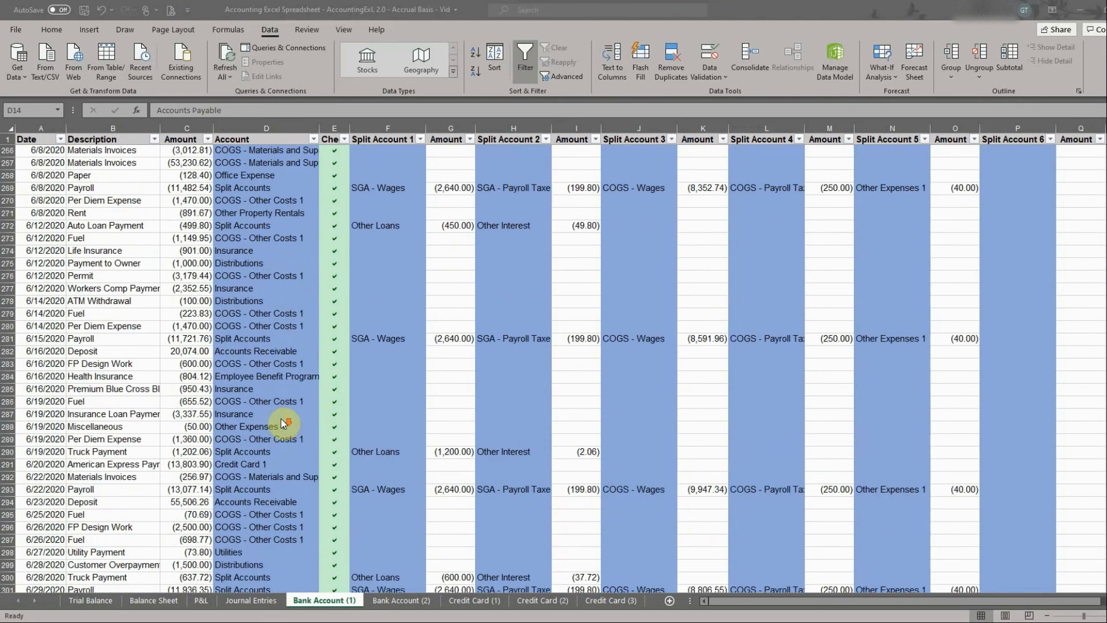
{"action": "scroll", "coordinate": [182, 426], "scroll_direction": "down", "scroll_amount": 20}
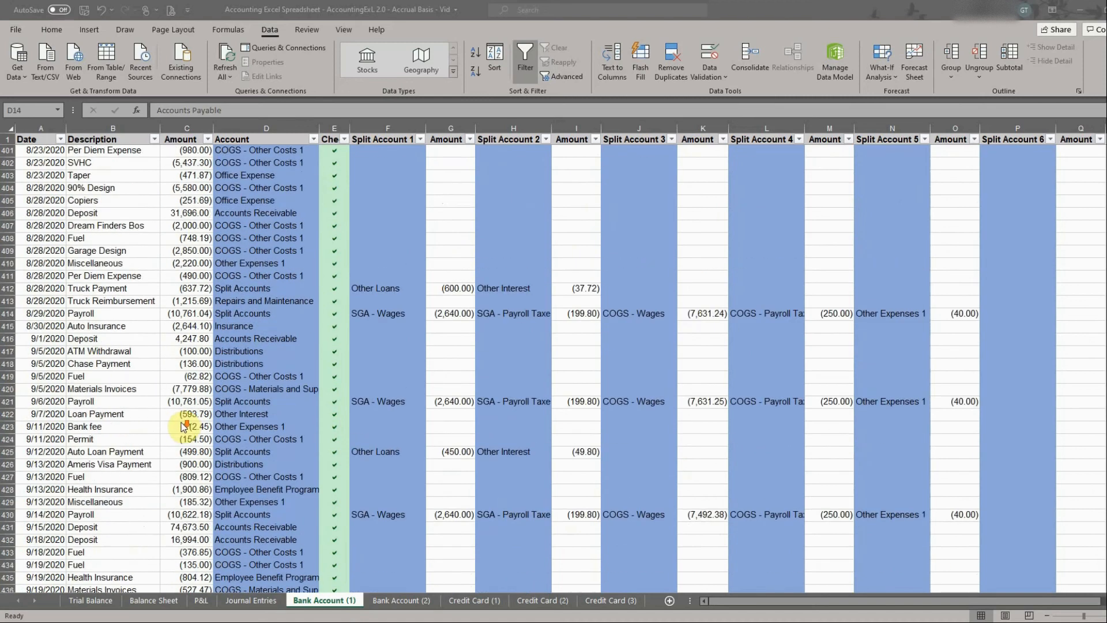
{"action": "scroll", "coordinate": [182, 426], "scroll_direction": "down", "scroll_amount": 20}
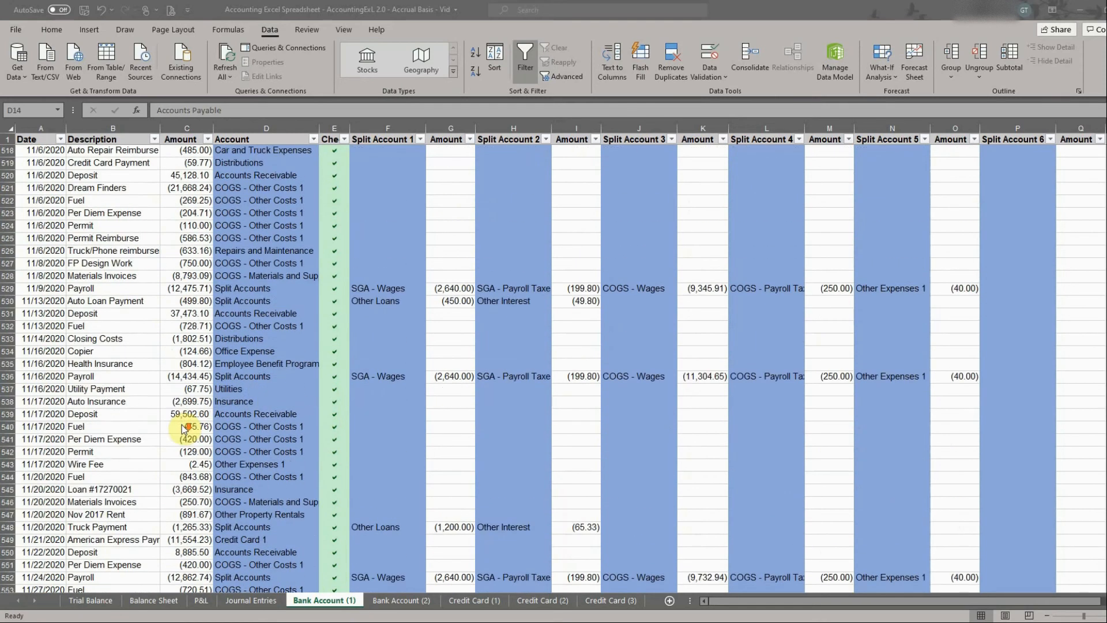
{"action": "scroll", "coordinate": [276, 496], "scroll_direction": "up", "scroll_amount": 15}
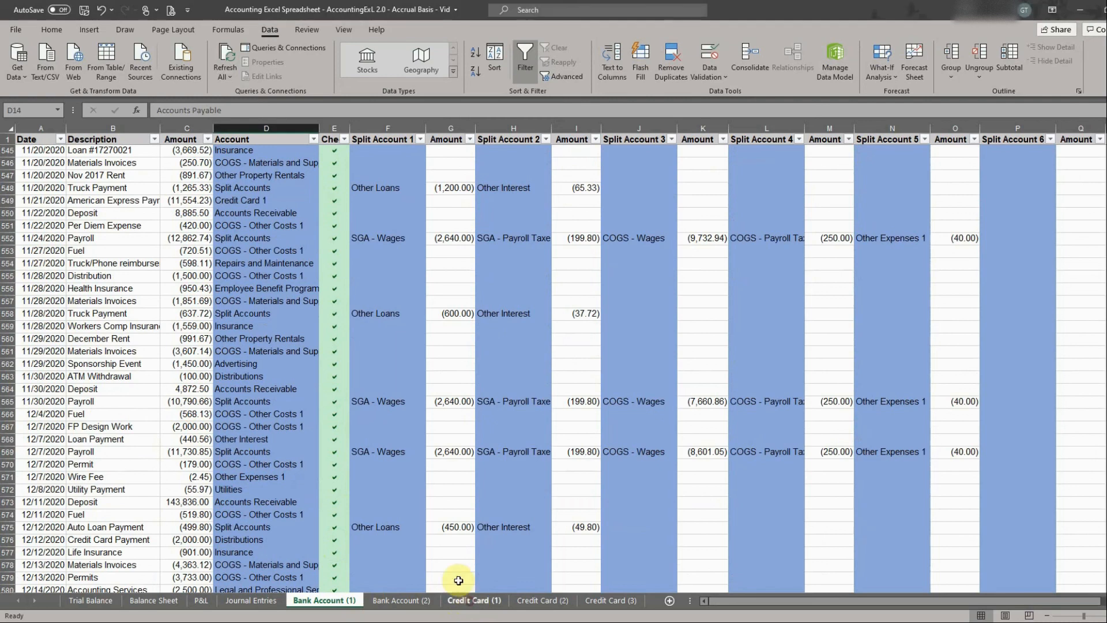
Step: Review the coded 2020 transactions in the Credit Card (1) and Bank Account (2) sheets
{"action": "left_click", "coordinate": [473, 600]}
{"action": "scroll", "coordinate": [390, 519], "scroll_direction": "down", "scroll_amount": 5}
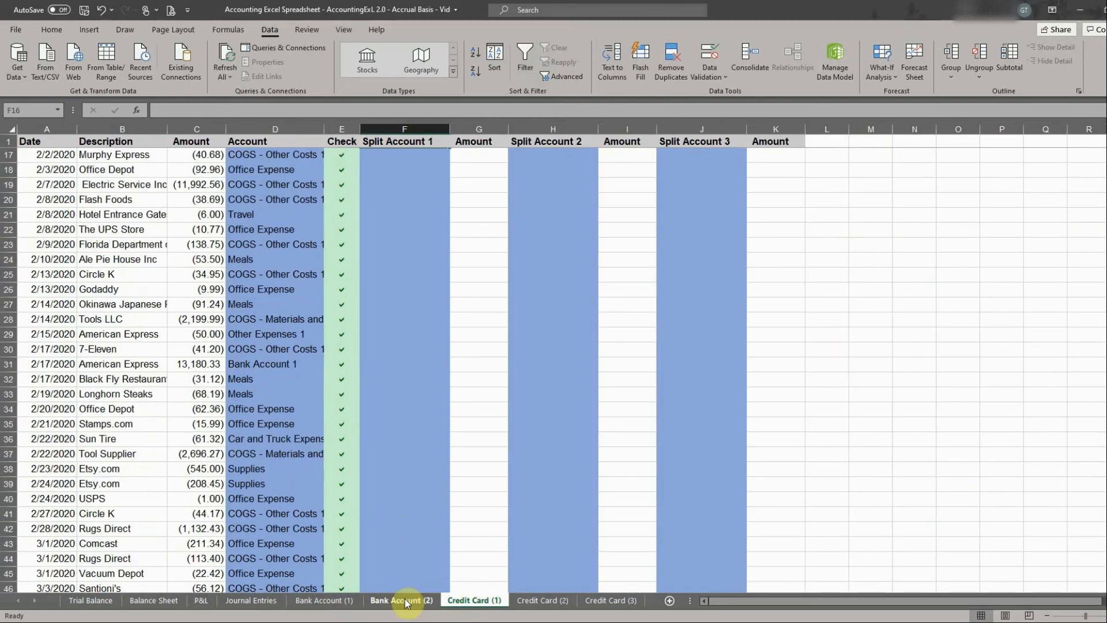
{"action": "scroll", "coordinate": [404, 550], "scroll_direction": "down", "scroll_amount": 5}
{"action": "left_click", "coordinate": [402, 601]}
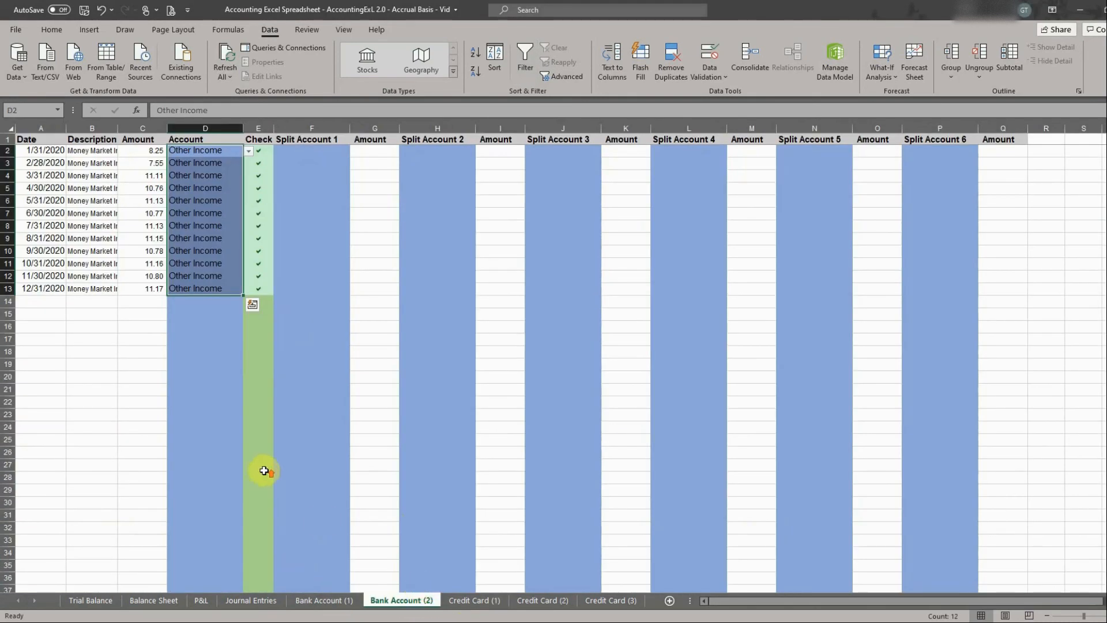
Step: Examine the December-20 account balances throughout the Trial Balance
{"action": "left_click", "coordinate": [109, 601]}
{"action": "scroll", "coordinate": [280, 323], "scroll_direction": "down", "scroll_amount": 7}
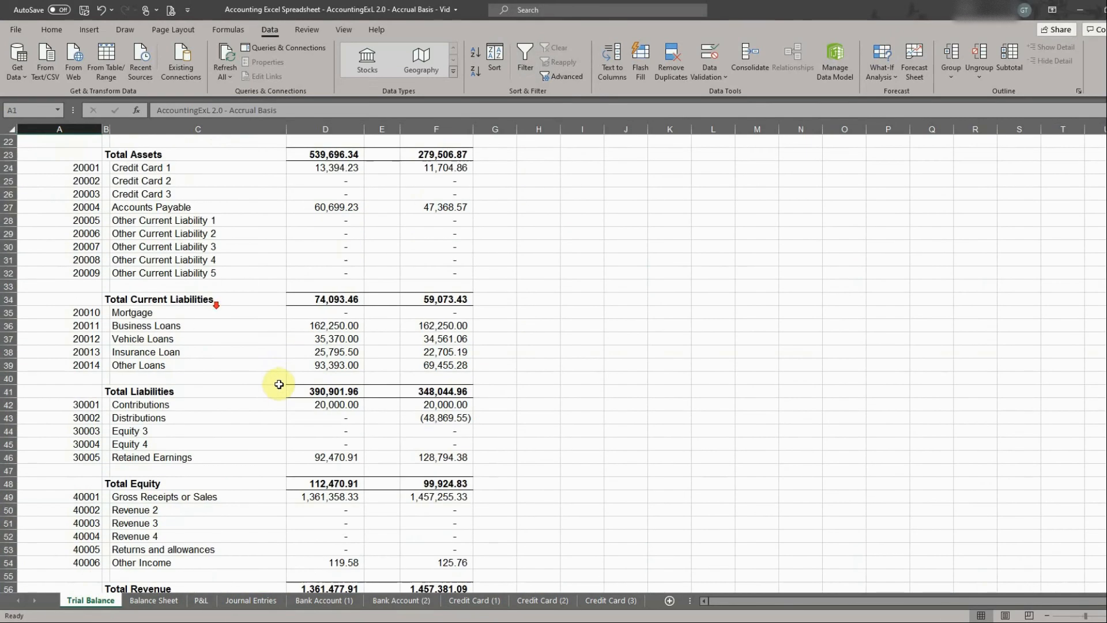
{"action": "scroll", "coordinate": [299, 351], "scroll_direction": "up", "scroll_amount": 7}
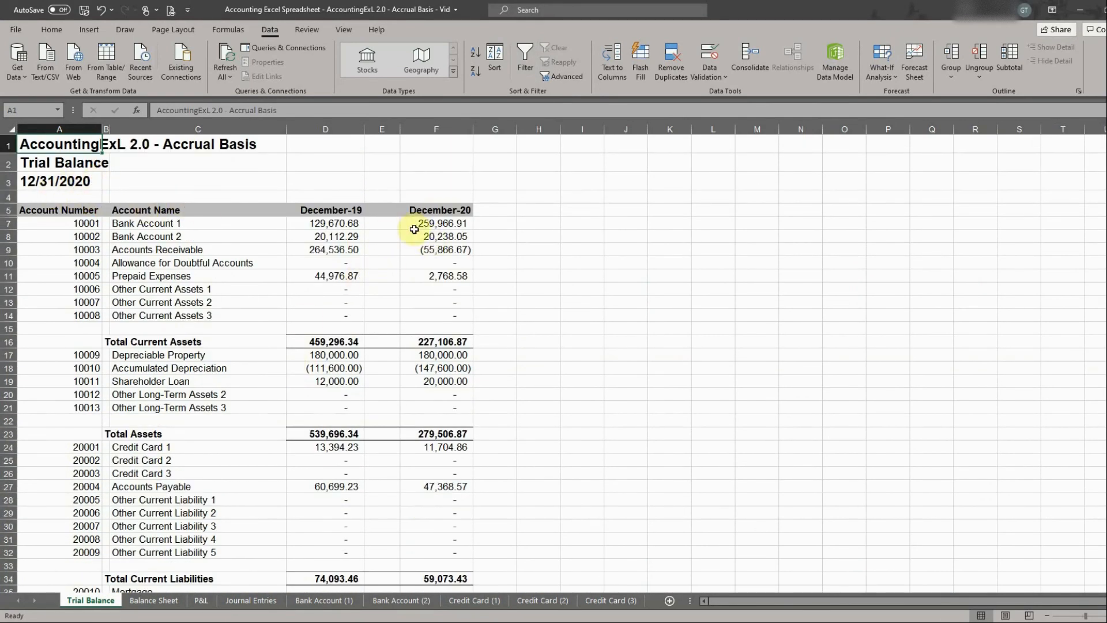
{"action": "scroll", "coordinate": [414, 229], "scroll_direction": "down", "scroll_amount": 20}
{"action": "scroll", "coordinate": [427, 346], "scroll_direction": "up", "scroll_amount": 19}
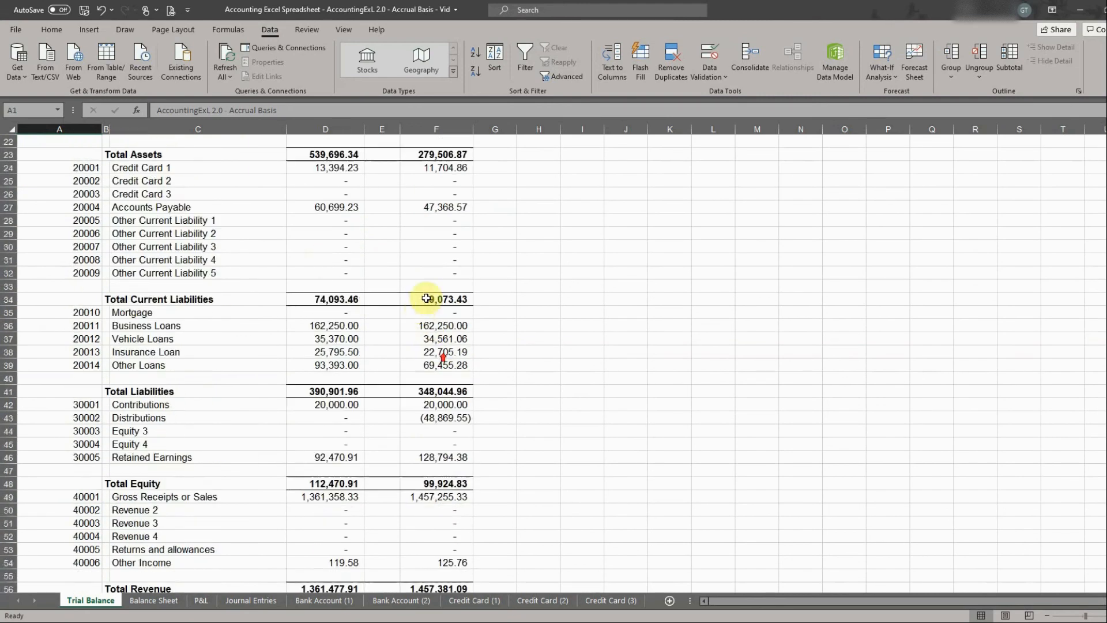
{"action": "scroll", "coordinate": [425, 298], "scroll_direction": "up", "scroll_amount": 7}
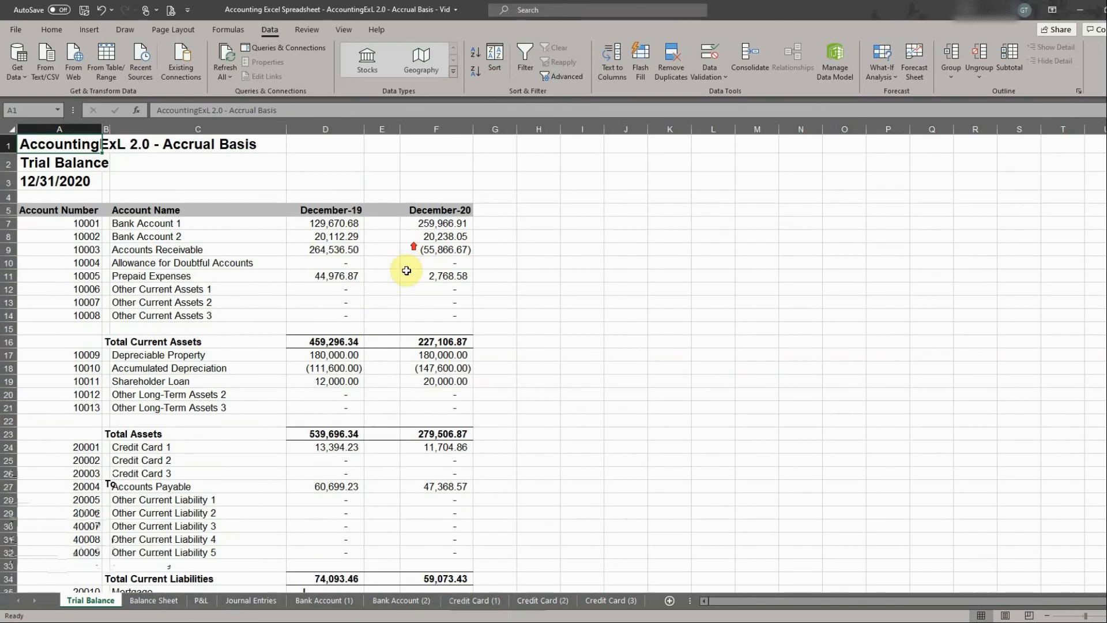
Step: Set the Trial Balance date to 8/31/2020 and review the August balances against December-19
{"action": "left_click", "coordinate": [82, 179]}
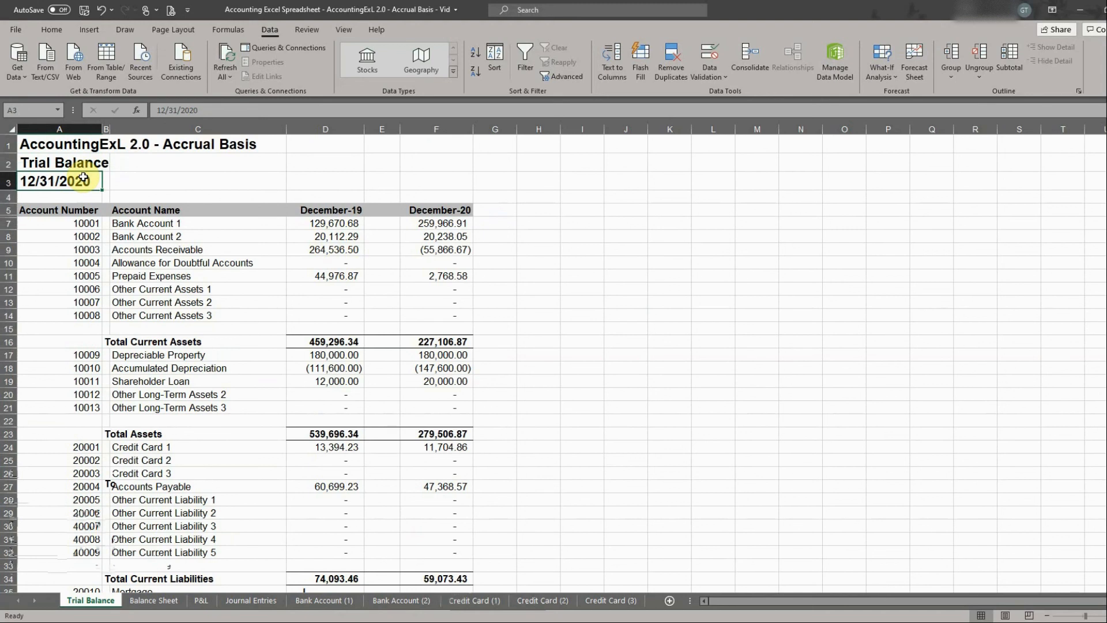
{"action": "type", "text": "8/31/"}
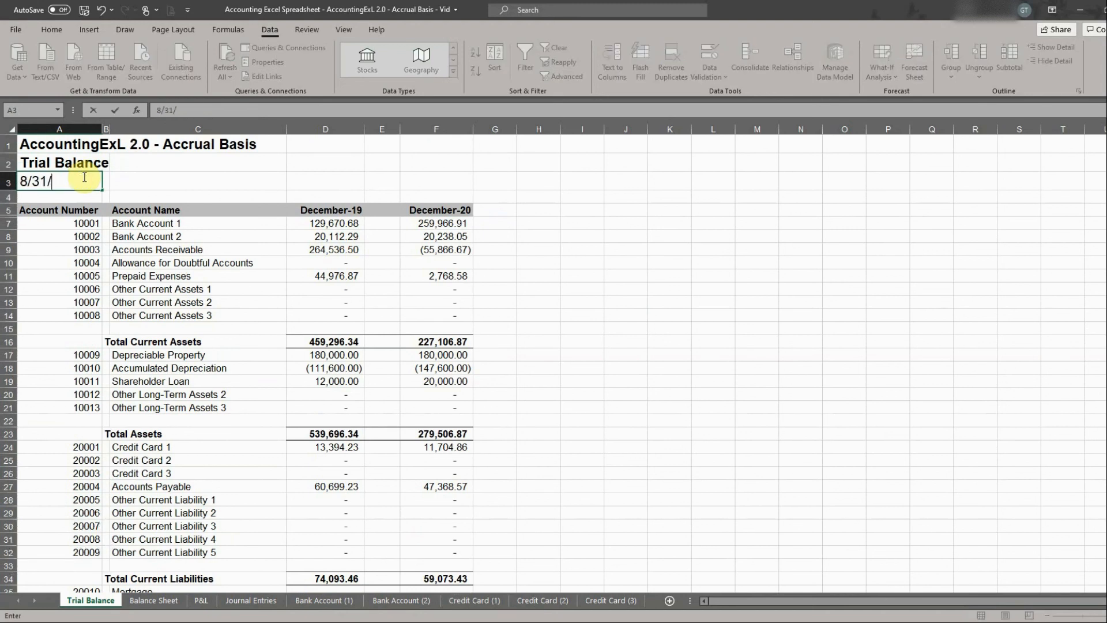
{"action": "type", "text": "20"}
{"action": "key", "text": "Return"}
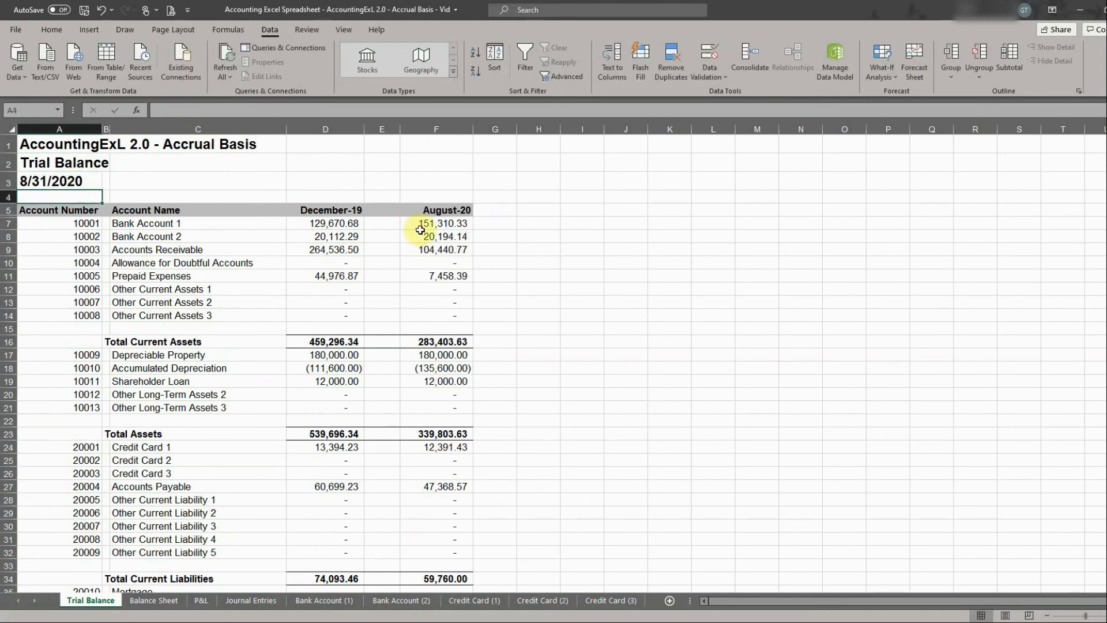
{"action": "scroll", "coordinate": [447, 433], "scroll_direction": "down", "scroll_amount": 4}
{"action": "scroll", "coordinate": [447, 432], "scroll_direction": "down", "scroll_amount": 17}
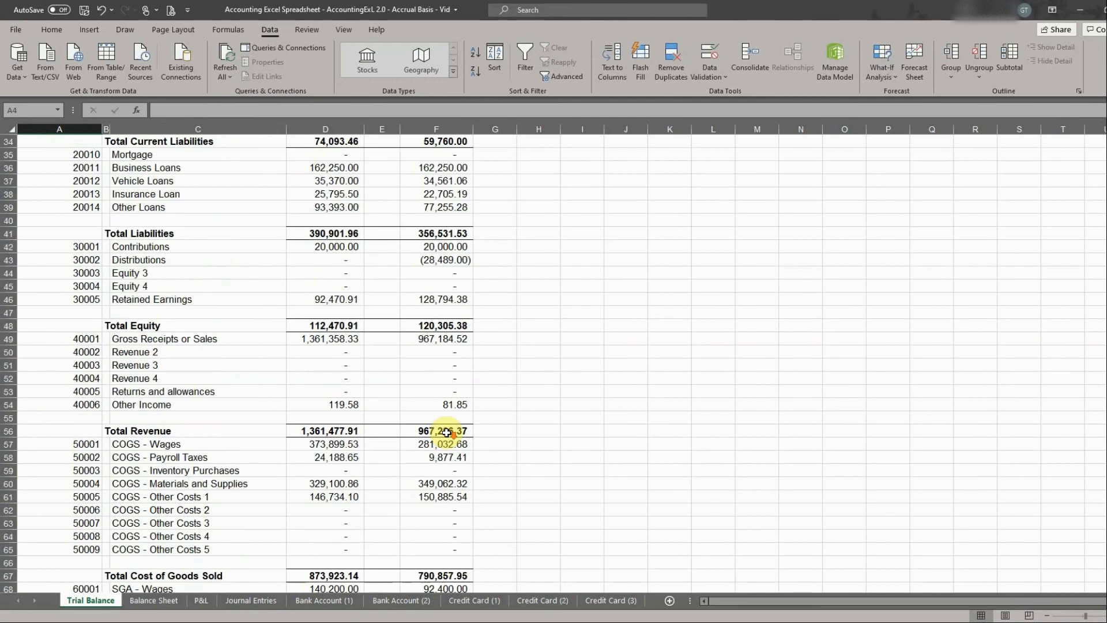
{"action": "scroll", "coordinate": [447, 433], "scroll_direction": "up", "scroll_amount": 4}
{"action": "scroll", "coordinate": [447, 432], "scroll_direction": "up", "scroll_amount": 17}
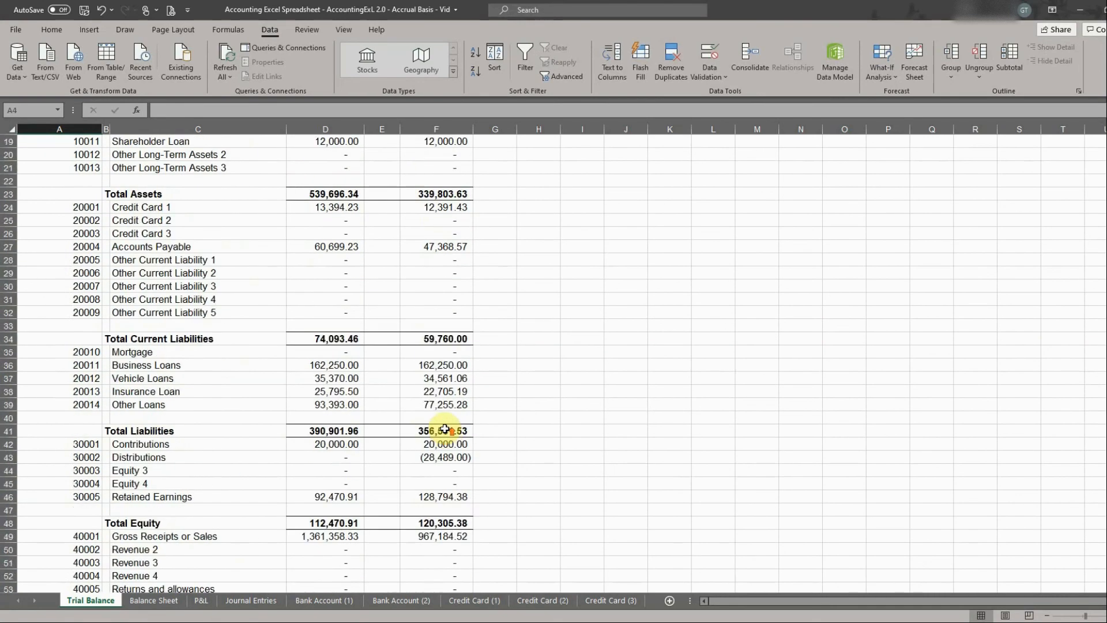
Step: Set the Balance Sheet date to 6/30/2020
{"action": "left_click", "coordinate": [153, 601]}
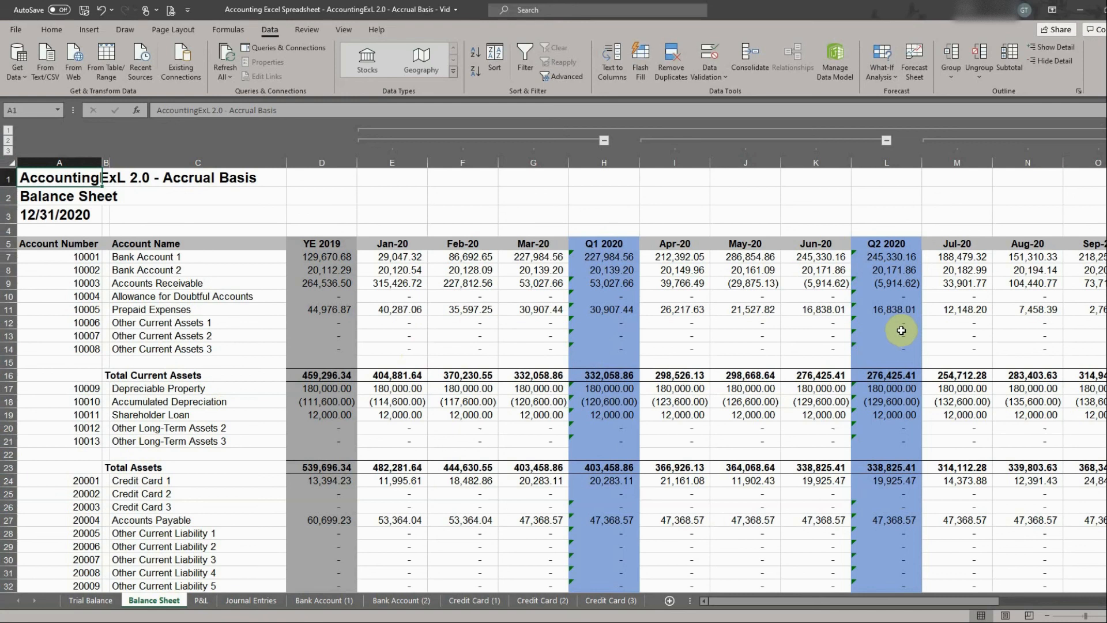
{"action": "left_click", "coordinate": [36, 213]}
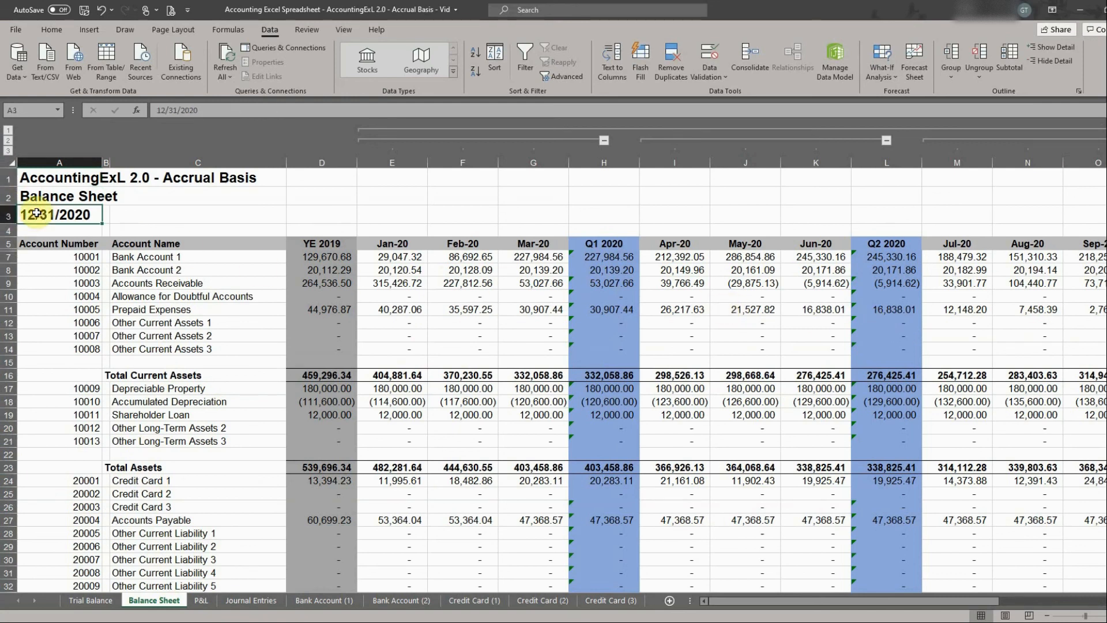
{"action": "type", "text": "6/30/"}
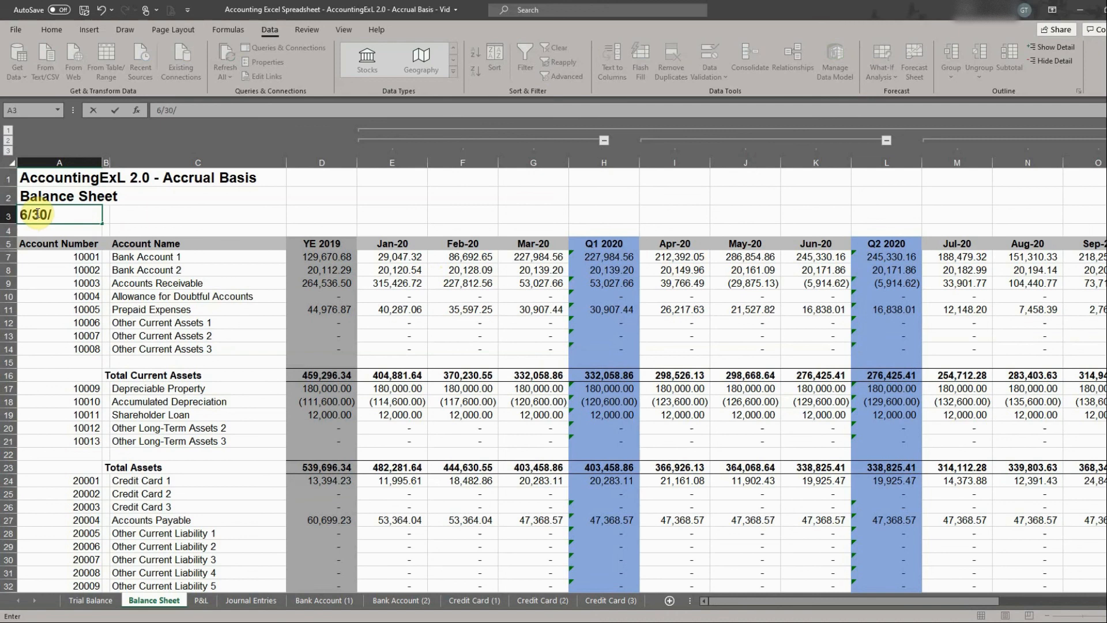
{"action": "type", "text": "20"}
{"action": "key", "text": "Return"}
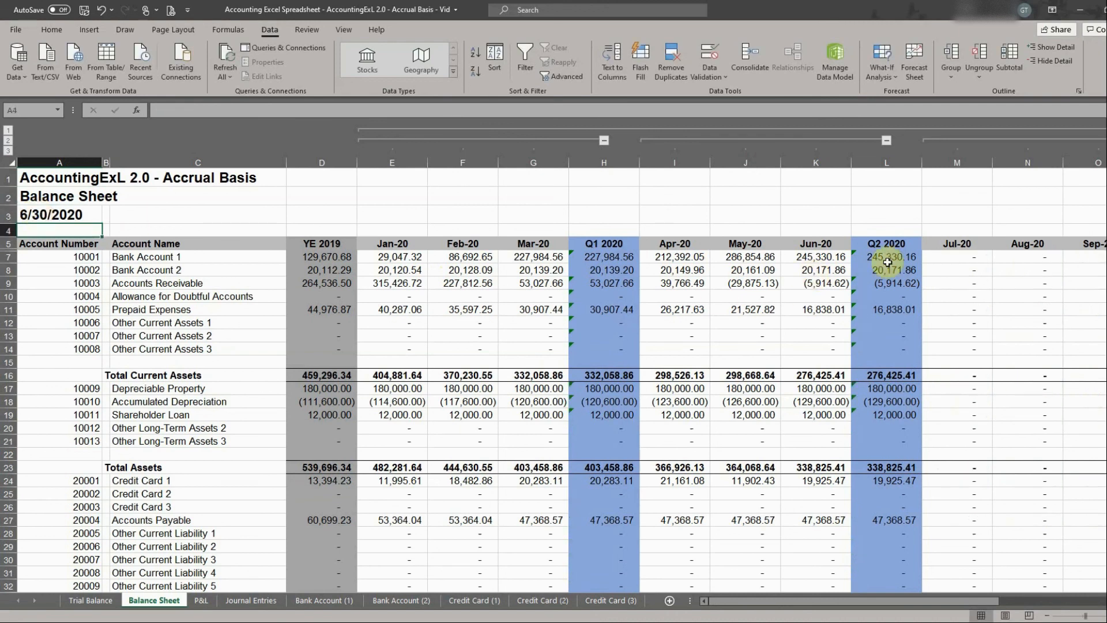
Step: Collapse the monthly columns of Q2 2020 and Q1 2020 on the Balance Sheet to show only their quarter totals
{"action": "left_click_drag", "start_coordinate": [853, 600], "coordinate": [901, 599]}
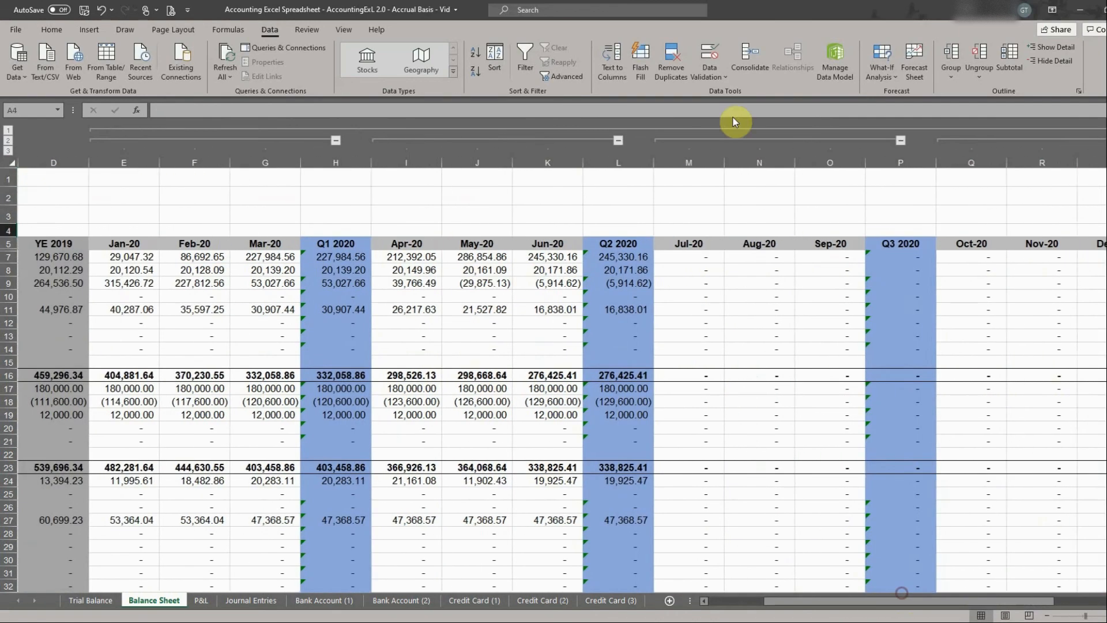
{"action": "left_click", "coordinate": [616, 140]}
{"action": "left_click", "coordinate": [331, 141]}
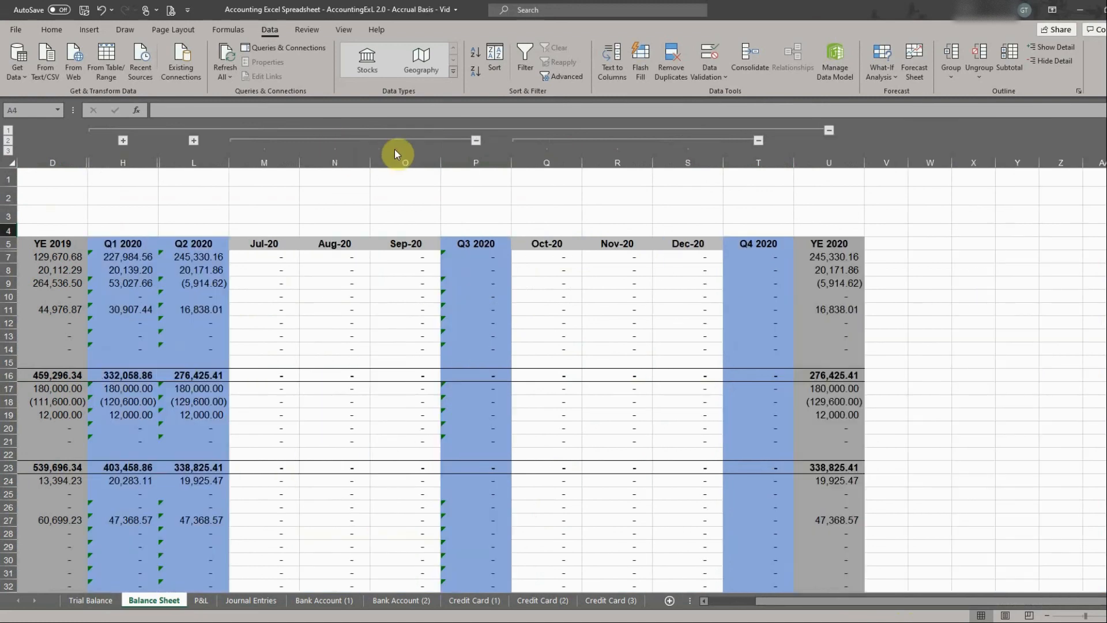
Step: Collapse the monthly columns of Q3 2020 and Q4 2020 on the Balance Sheet to show only quarter totals
{"action": "left_click", "coordinate": [476, 140]}
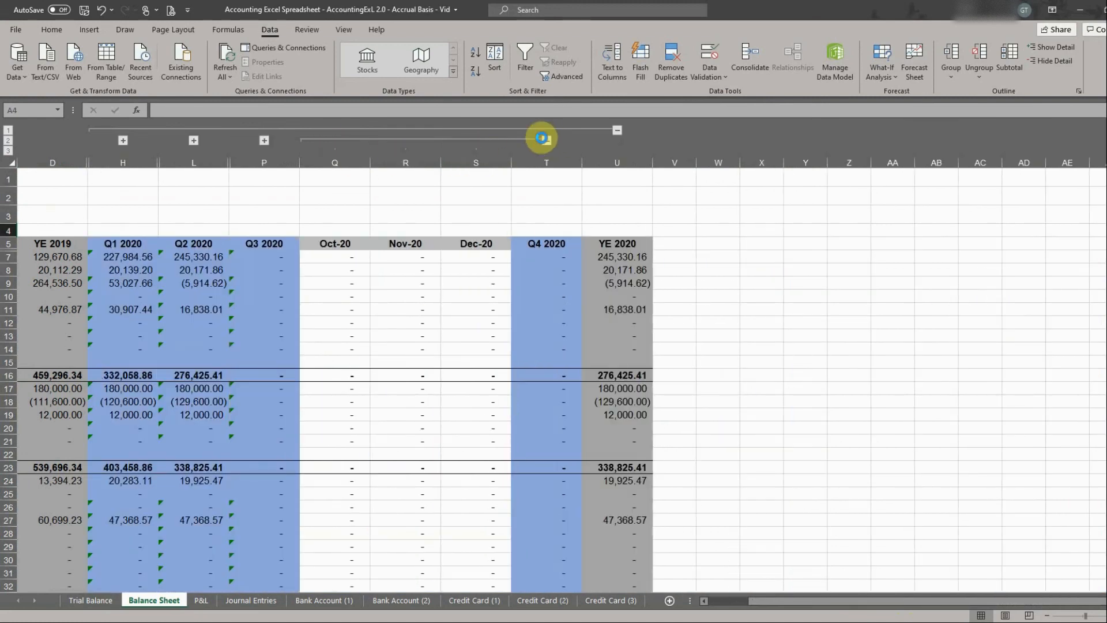
{"action": "left_click", "coordinate": [543, 139]}
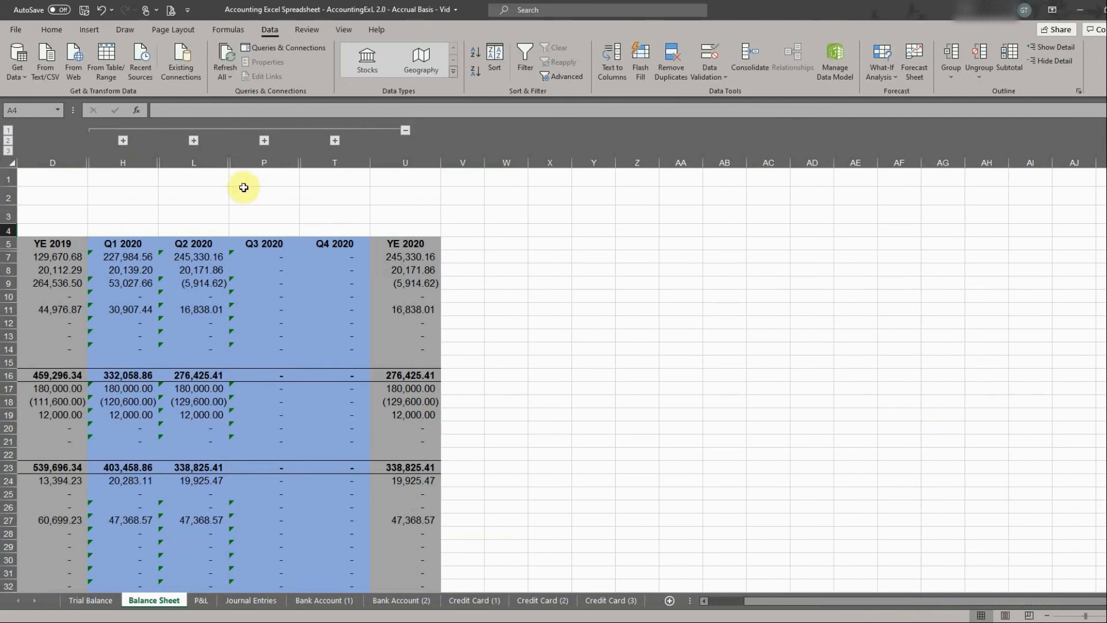
Step: Expand the monthly columns of all four 2020 quarters on the Balance Sheet
{"action": "left_click", "coordinate": [333, 140]}
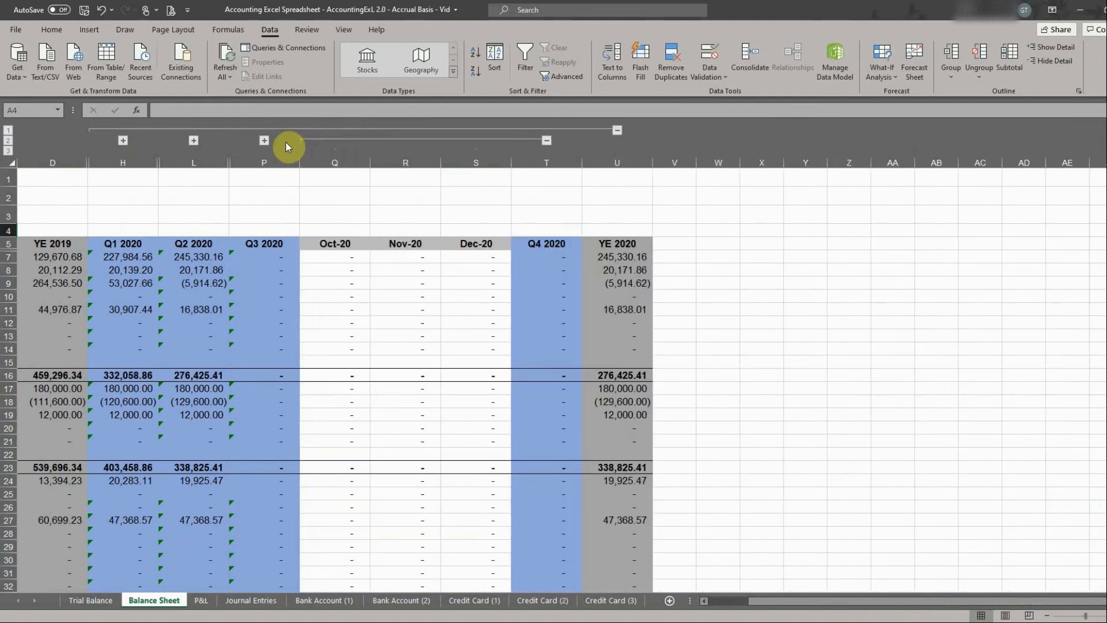
{"action": "left_click", "coordinate": [264, 140]}
{"action": "left_click", "coordinate": [193, 140]}
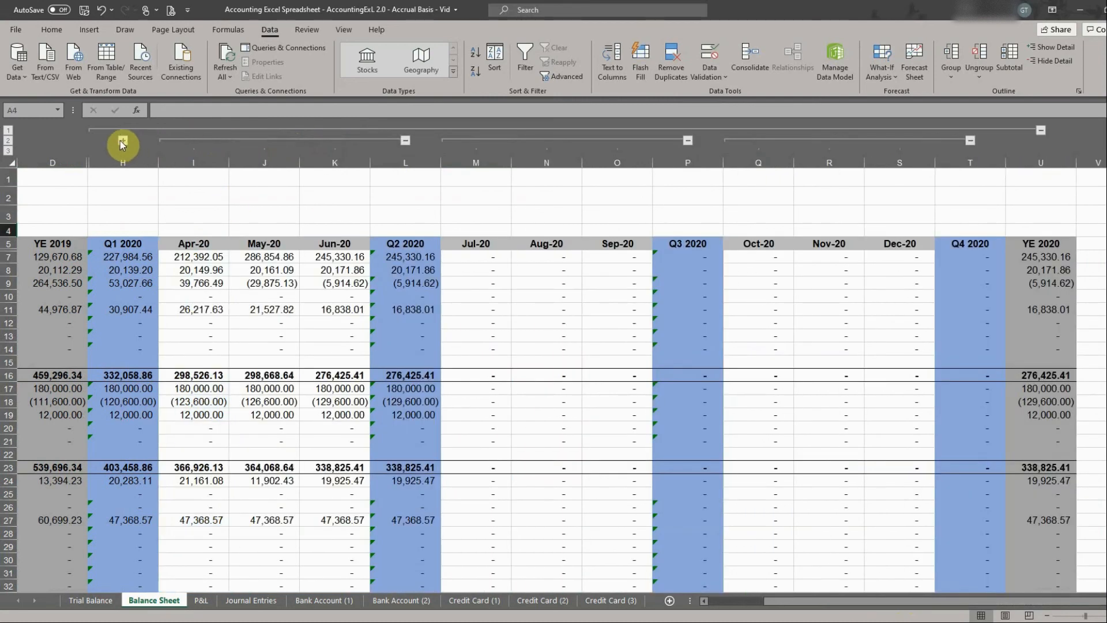
{"action": "left_click", "coordinate": [122, 141]}
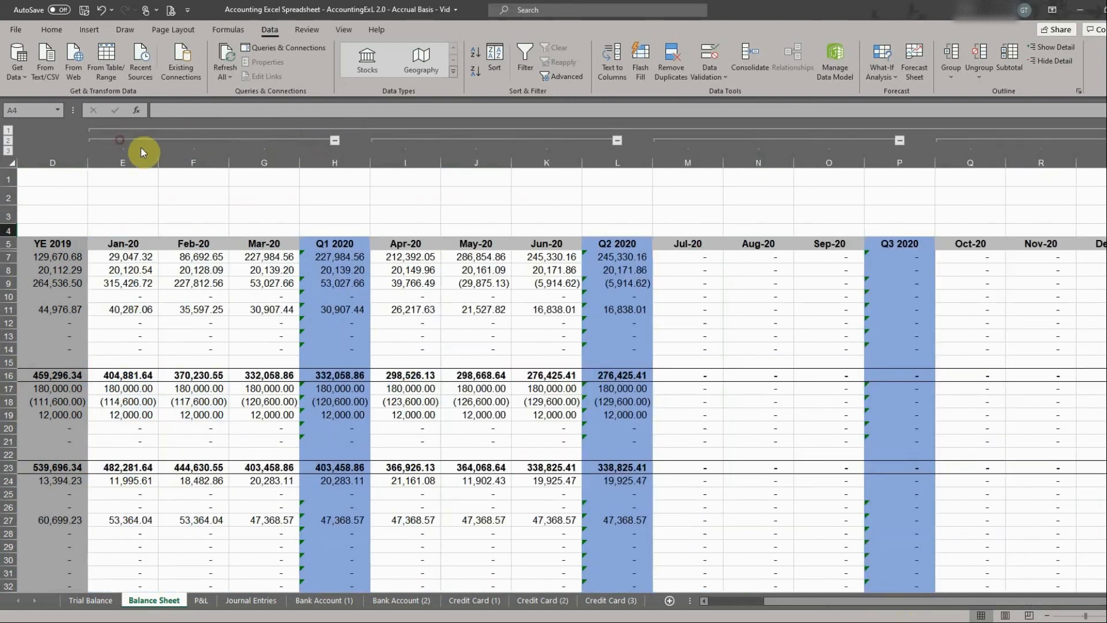
Step: Set the P&L report date to 6/30/2020
{"action": "left_click", "coordinate": [202, 601]}
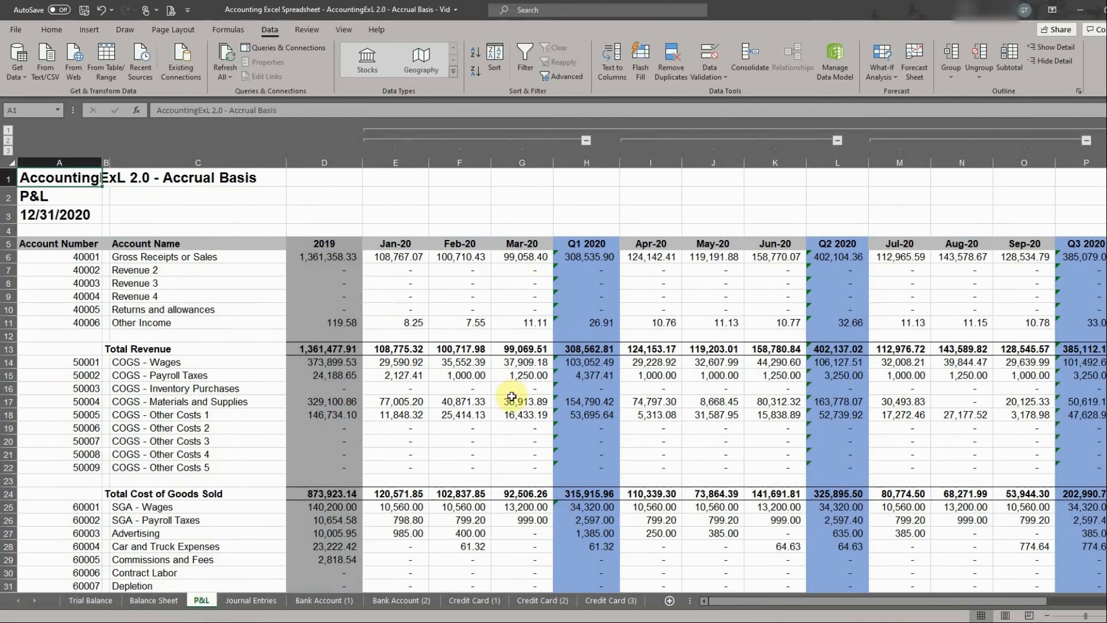
{"action": "left_click", "coordinate": [71, 215]}
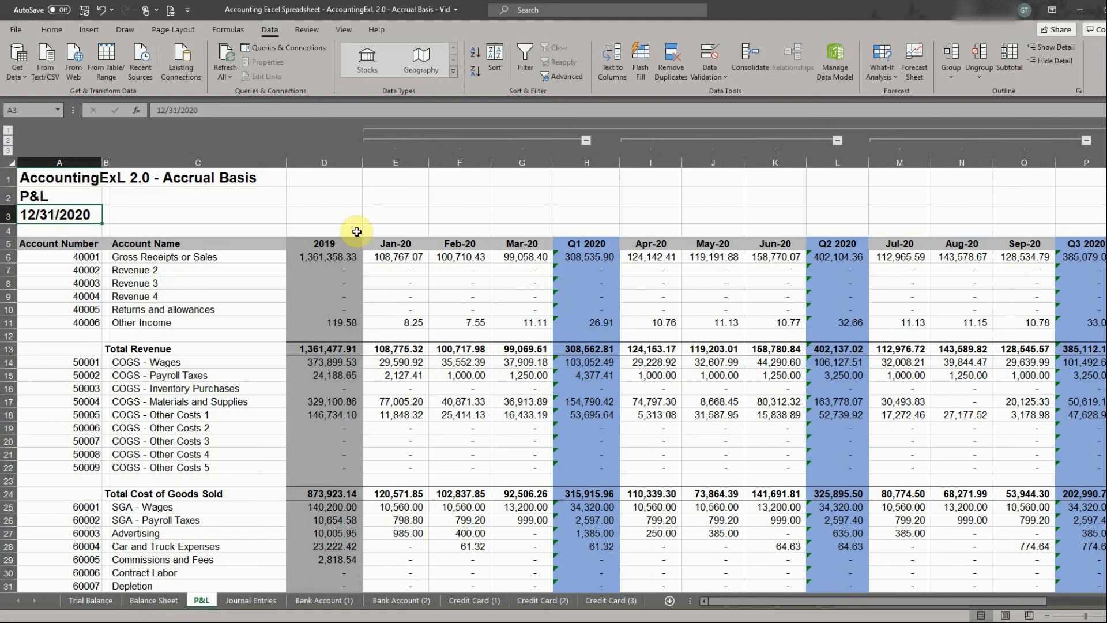
{"action": "type", "text": "6/30/"}
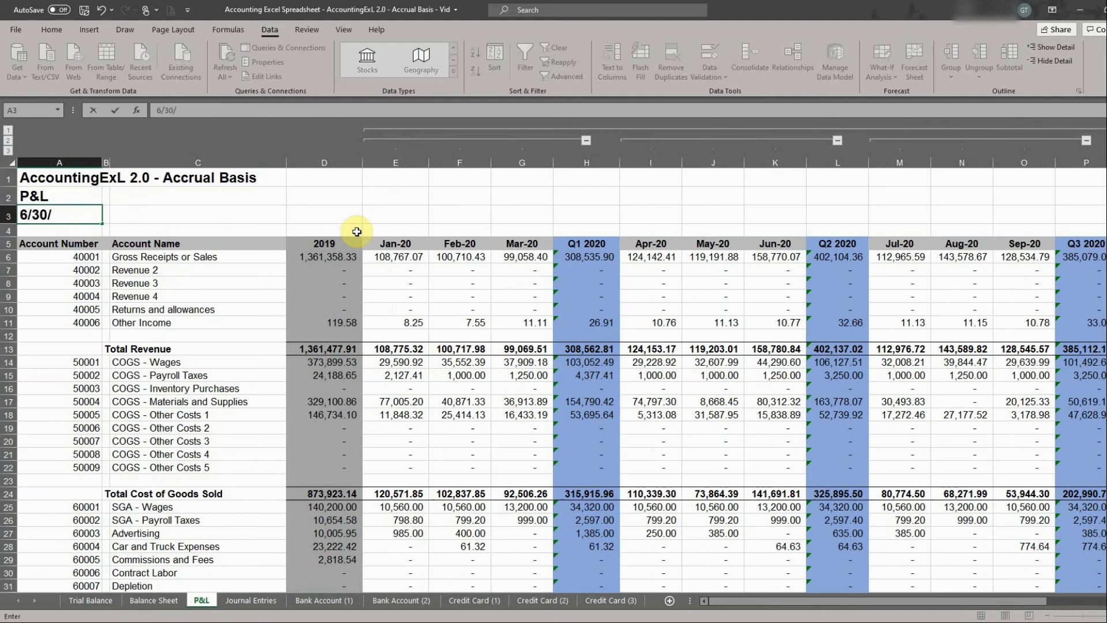
{"action": "type", "text": "20"}
{"action": "key", "text": "Return"}
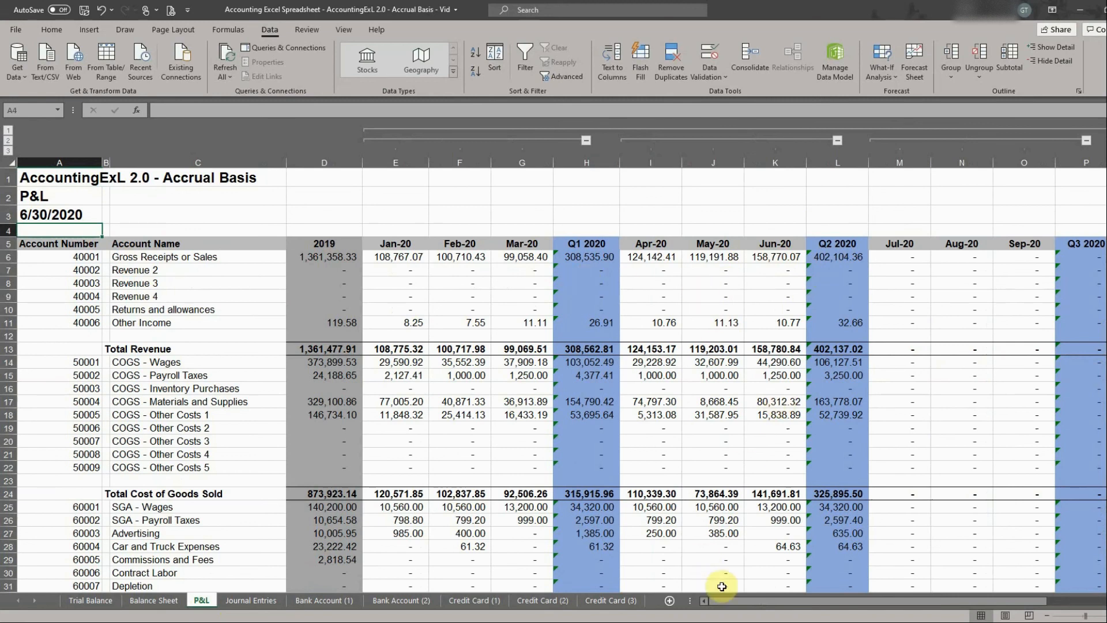
Step: Collapse all 2020 month and quarter columns on the P&L into the yearly total and expand them again
{"action": "left_click_drag", "start_coordinate": [731, 602], "coordinate": [832, 598]}
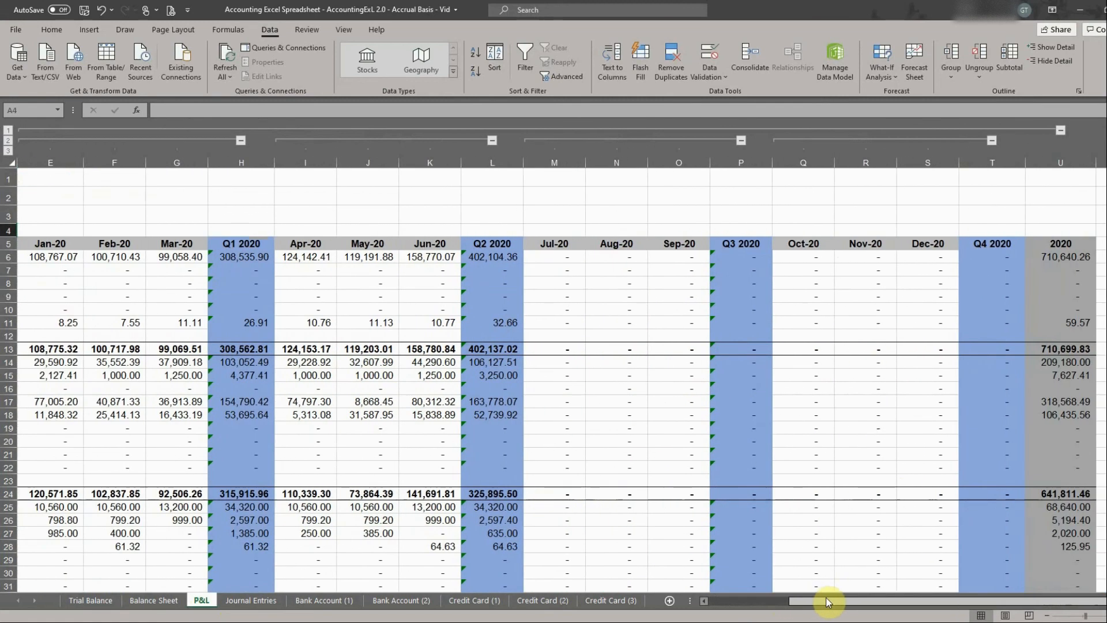
{"action": "left_click", "coordinate": [1018, 152]}
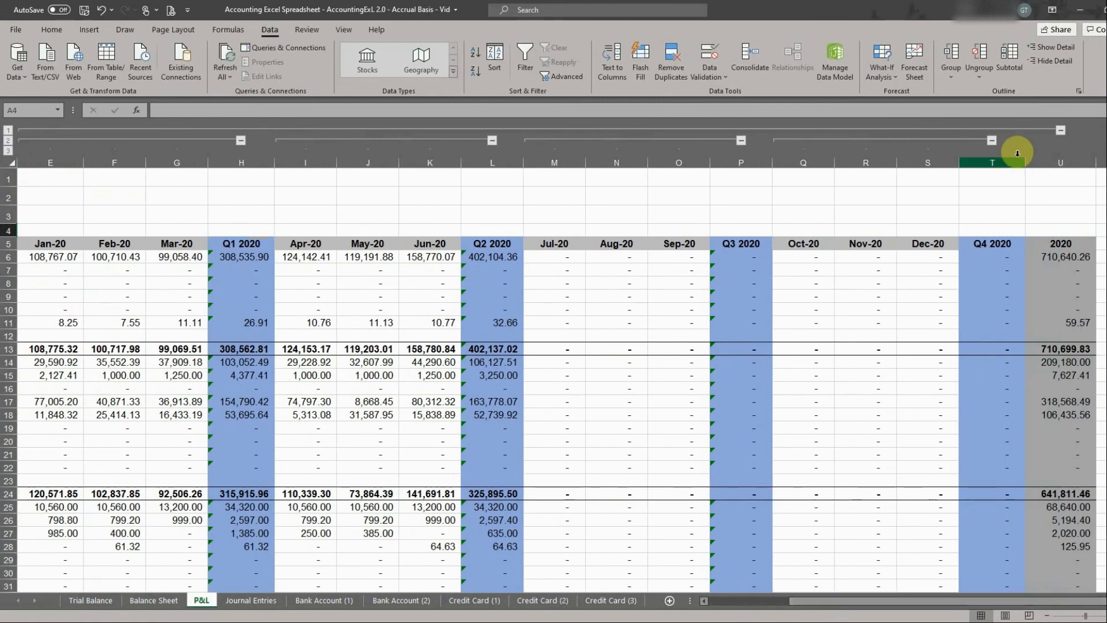
{"action": "left_click", "coordinate": [1058, 131]}
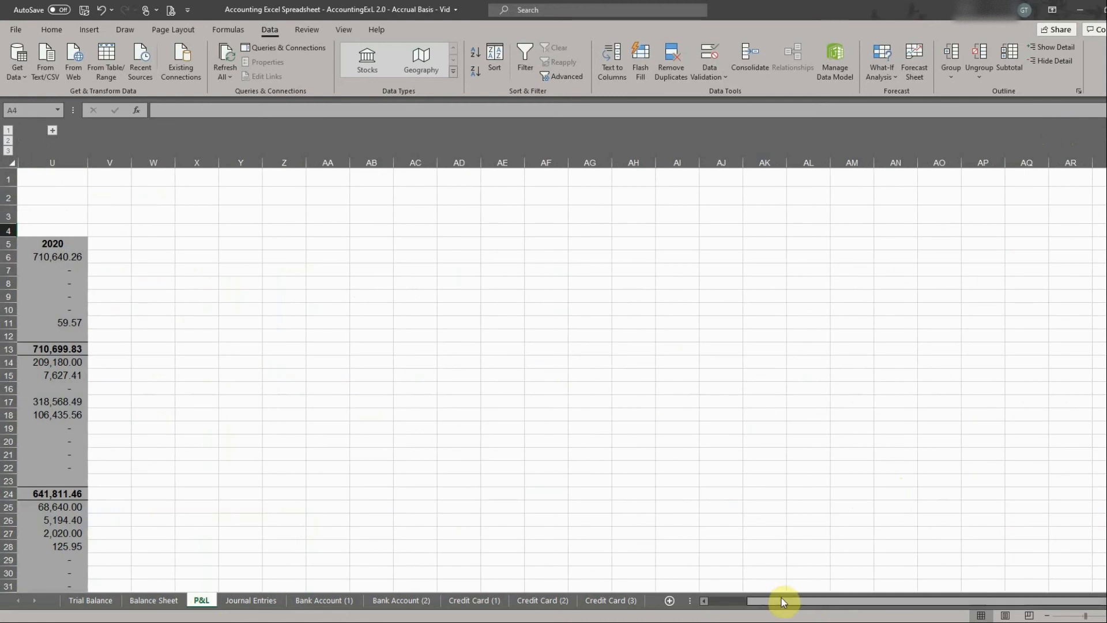
{"action": "left_click_drag", "start_coordinate": [783, 602], "coordinate": [742, 600]}
{"action": "left_click", "coordinate": [397, 131]}
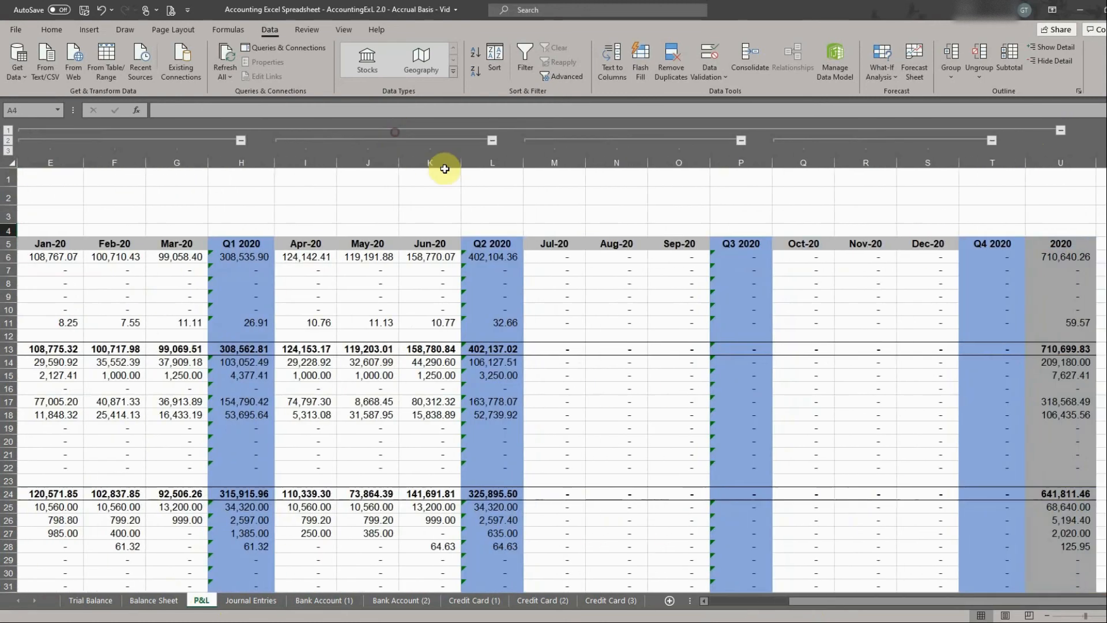
Step: Collapse the monthly columns of Q2 2020 and Q1 2020 on the P&L to show only their quarter totals
{"action": "left_click", "coordinate": [490, 140]}
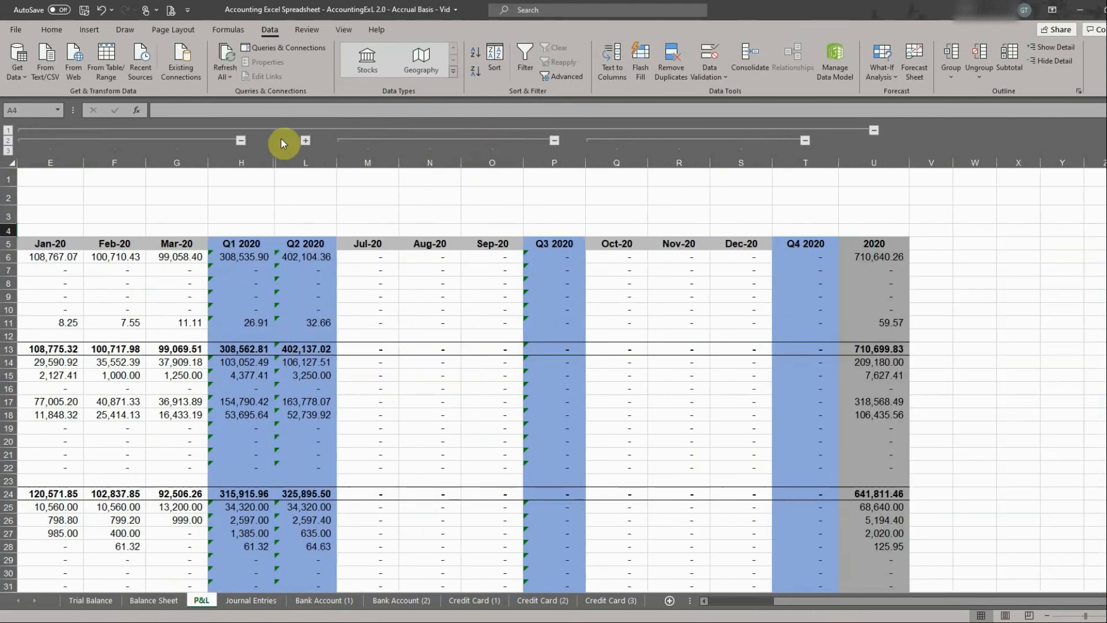
{"action": "left_click", "coordinate": [241, 140]}
{"action": "left_click_drag", "start_coordinate": [779, 601], "coordinate": [717, 603]}
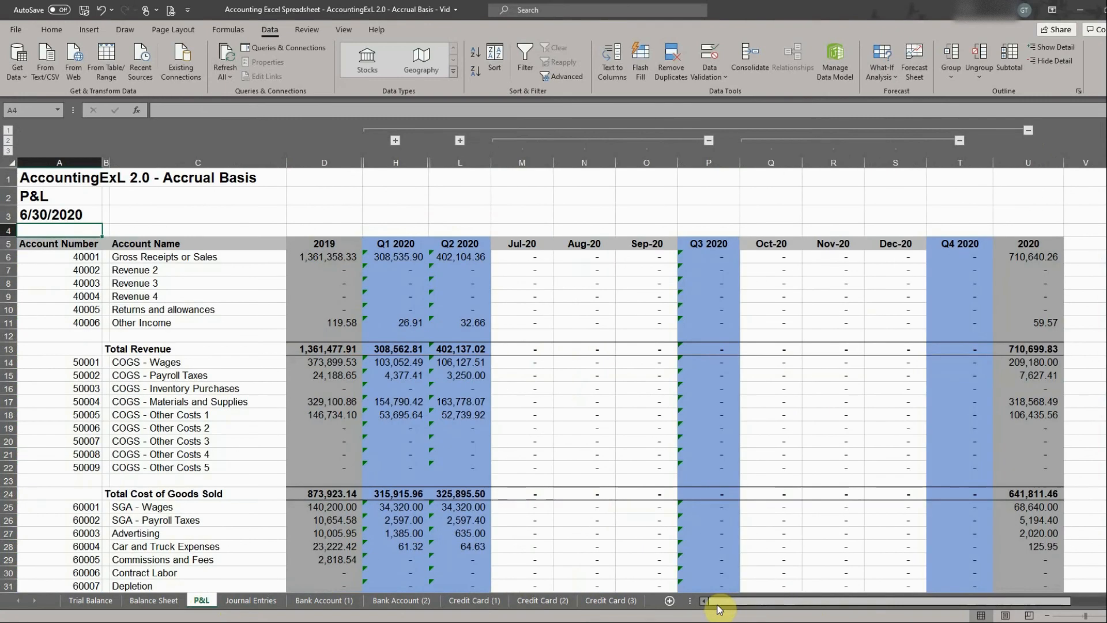
Step: Review the P&L down to Net Income and the Balance Sheet down to its equity totals and check row
{"action": "scroll", "coordinate": [506, 484], "scroll_direction": "down", "scroll_amount": 5}
{"action": "scroll", "coordinate": [473, 482], "scroll_direction": "down", "scroll_amount": 6}
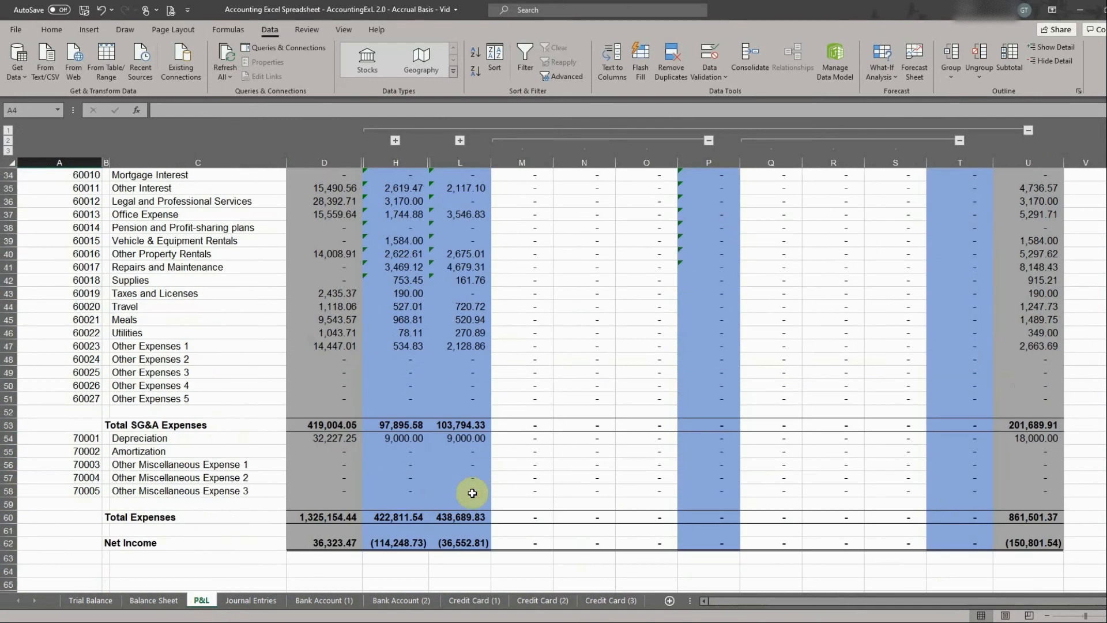
{"action": "scroll", "coordinate": [403, 381], "scroll_direction": "up", "scroll_amount": 11}
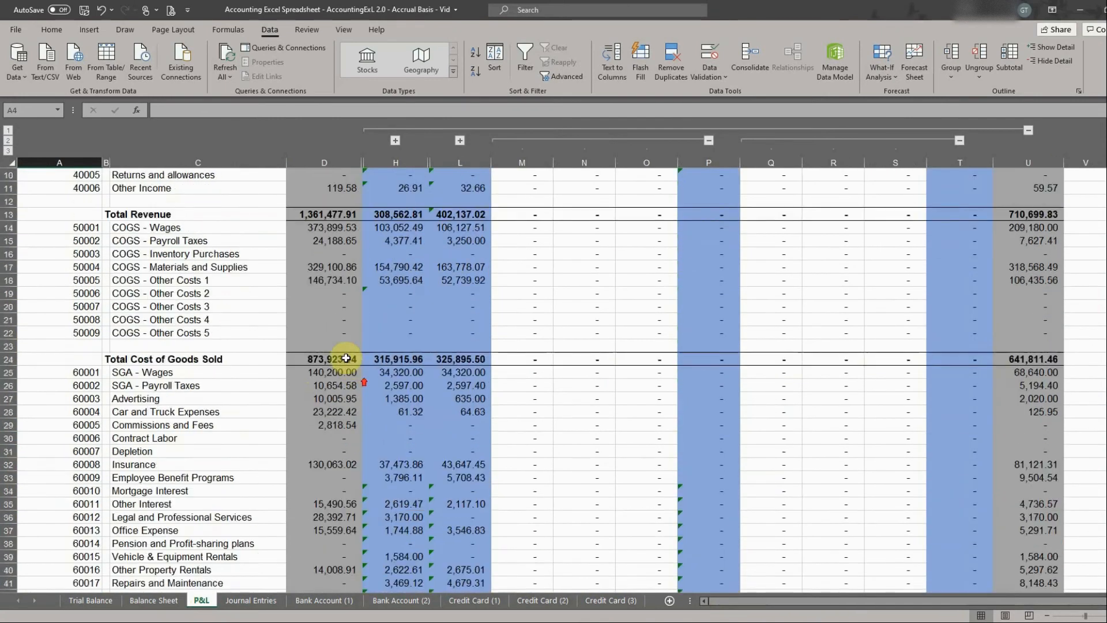
{"action": "left_click", "coordinate": [170, 600]}
{"action": "scroll", "coordinate": [482, 401], "scroll_direction": "down", "scroll_amount": 8}
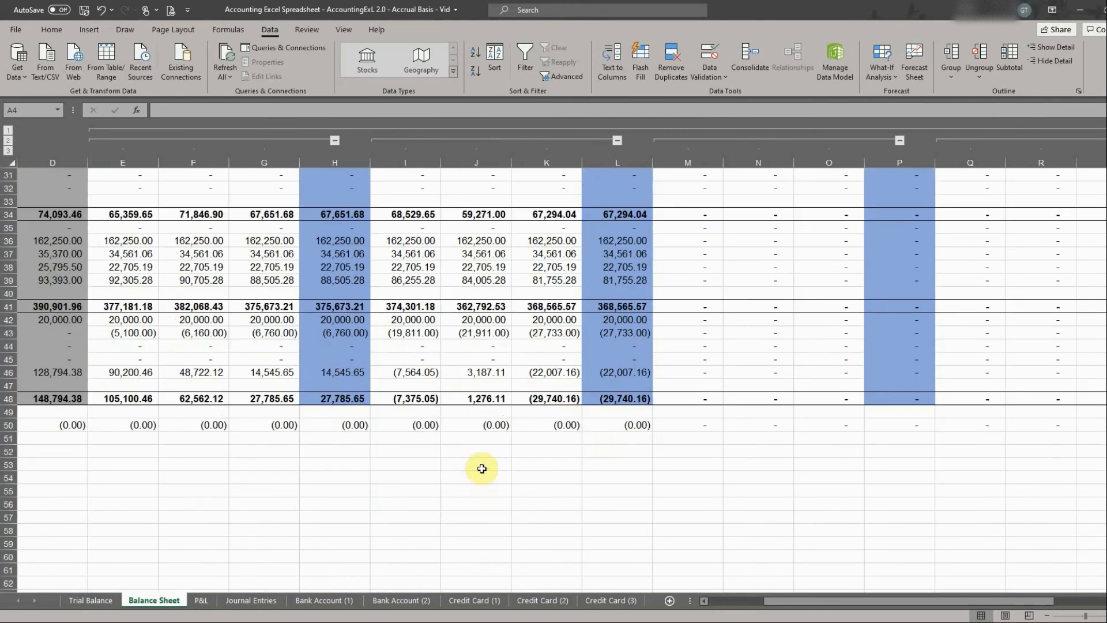
{"action": "scroll", "coordinate": [239, 516], "scroll_direction": "up", "scroll_amount": 6}
{"action": "scroll", "coordinate": [240, 516], "scroll_direction": "up", "scroll_amount": 1}
Step: Review the Trial Balance down to its check row and the journal entries from the start of 2020, ending on the Trial Balance
{"action": "left_click", "coordinate": [91, 601]}
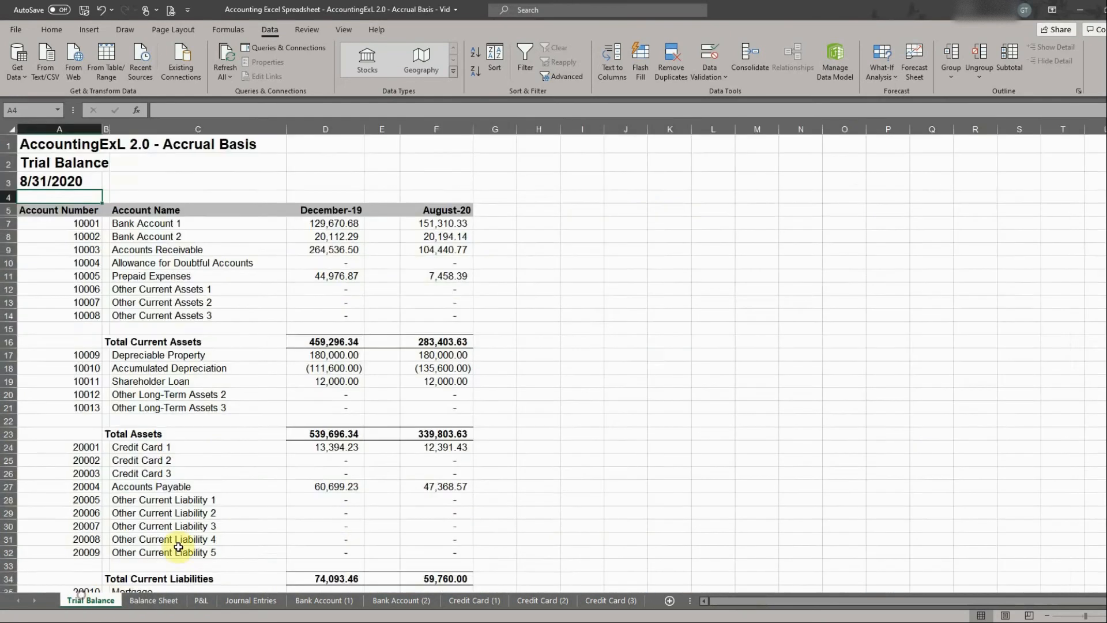
{"action": "scroll", "coordinate": [272, 501], "scroll_direction": "down", "scroll_amount": 17}
{"action": "scroll", "coordinate": [311, 511], "scroll_direction": "down", "scroll_amount": 10}
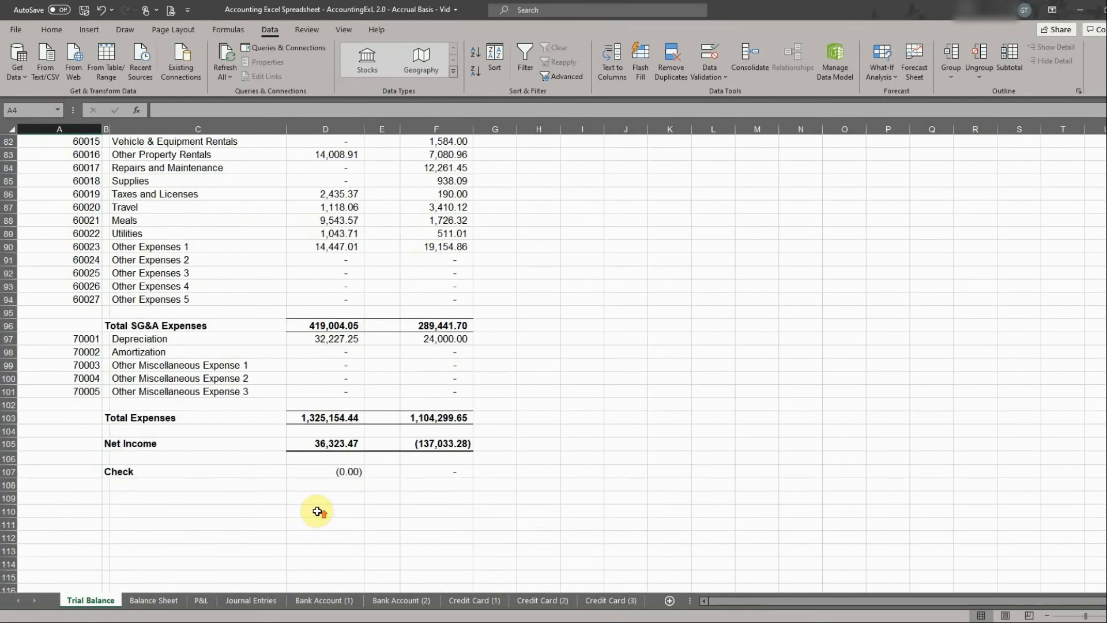
{"action": "scroll", "coordinate": [317, 511], "scroll_direction": "up", "scroll_amount": 20}
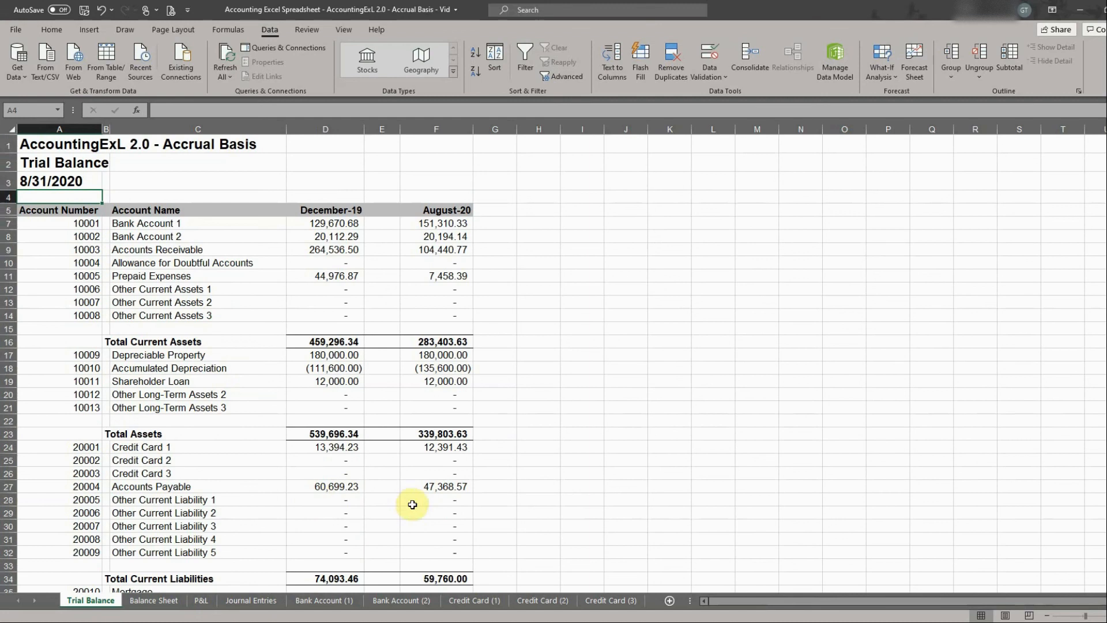
{"action": "left_click", "coordinate": [246, 605]}
{"action": "scroll", "coordinate": [288, 557], "scroll_direction": "up", "scroll_amount": 20}
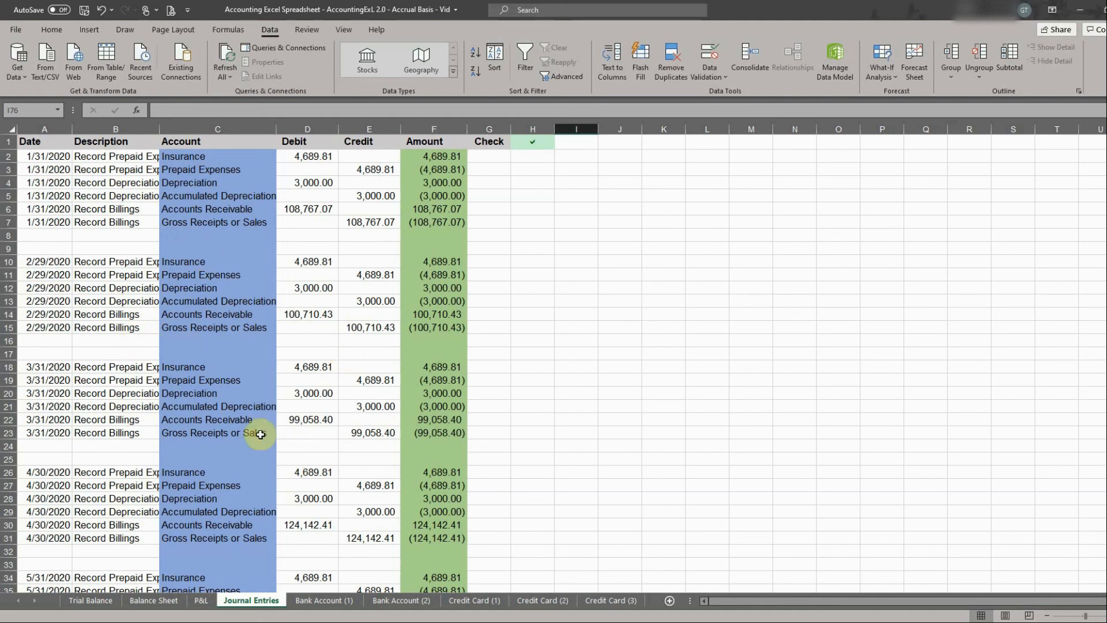
{"action": "left_click", "coordinate": [104, 601]}
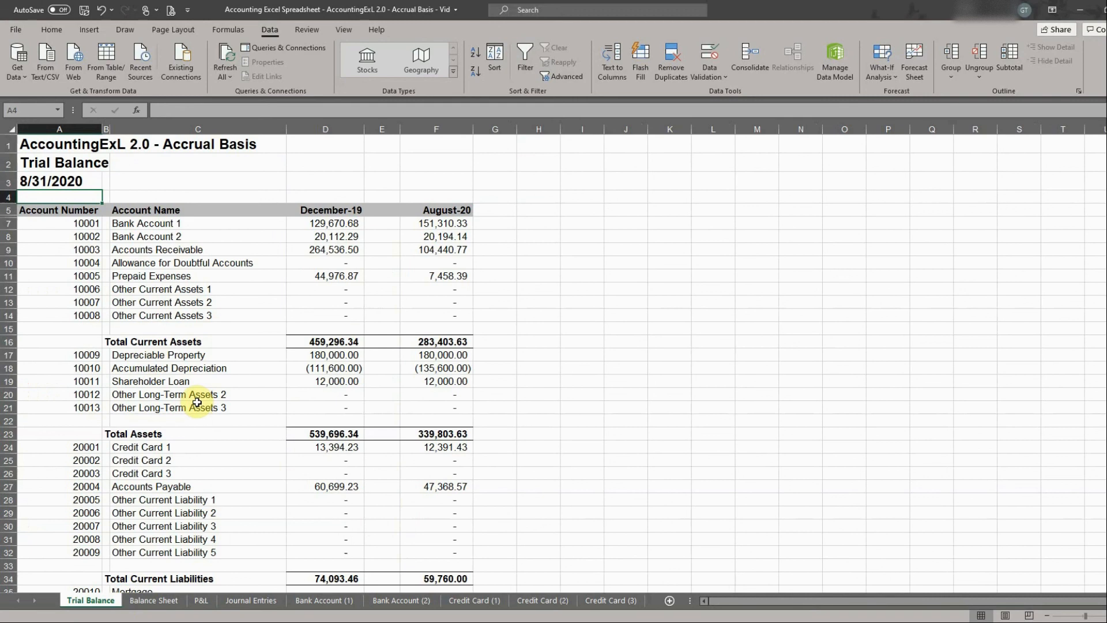